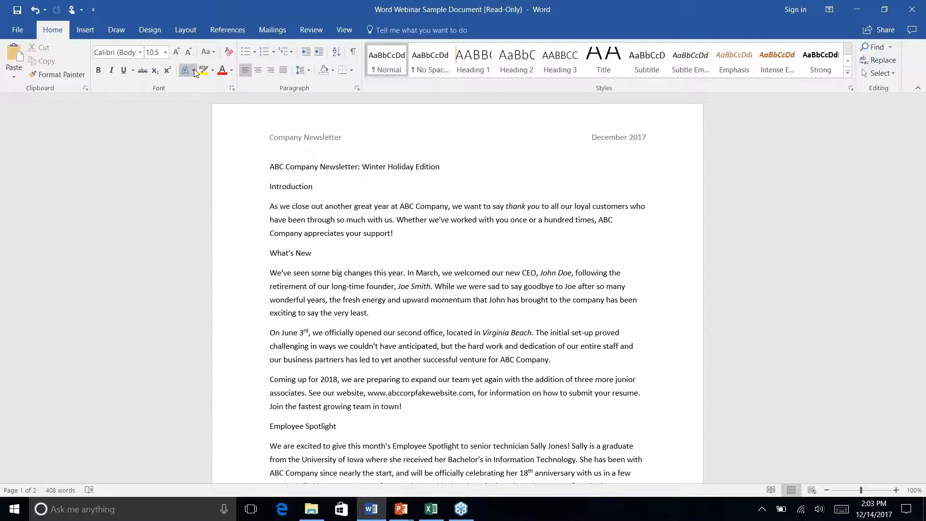
- Show the Quick Access Toolbar below the ribbon
right_click(239, 68)
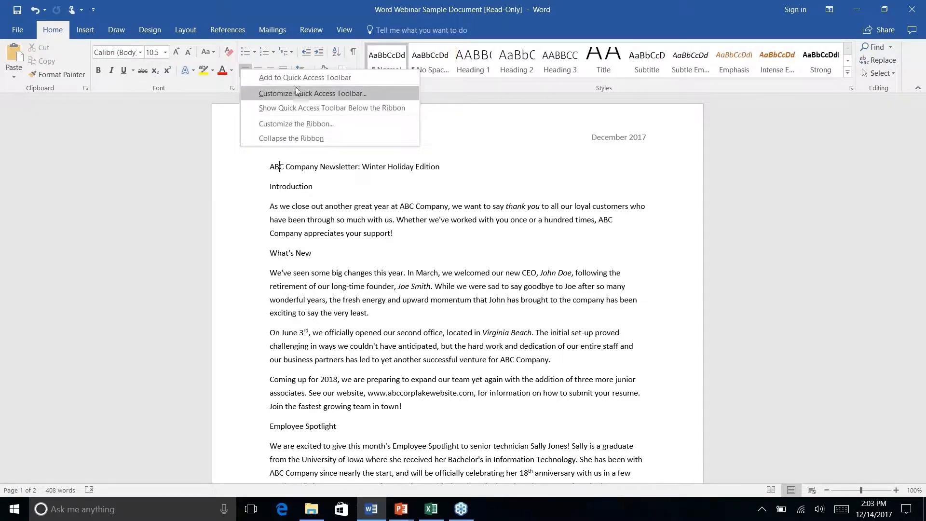
click(316, 109)
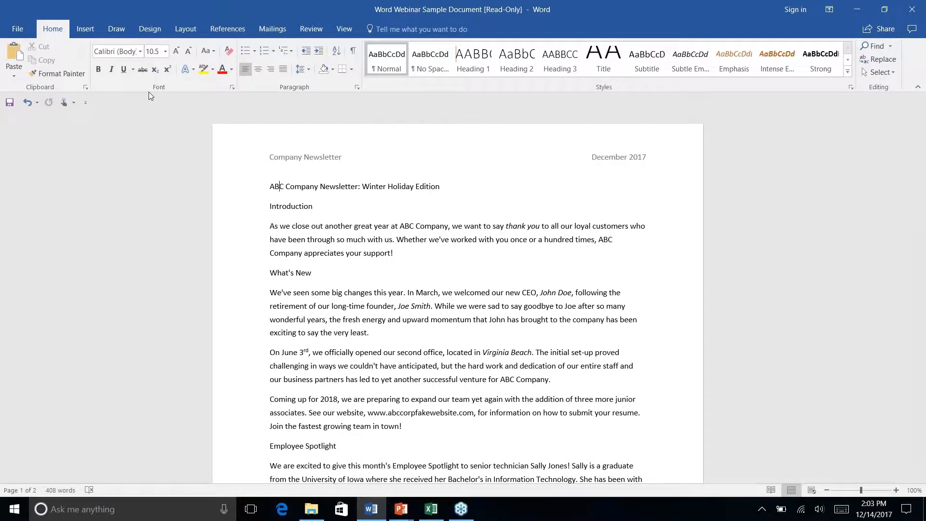
right_click(244, 71)
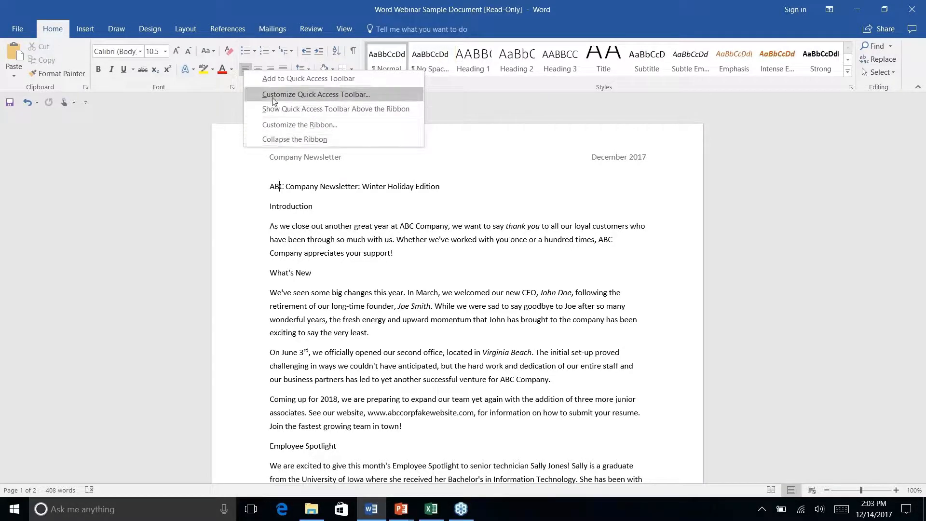
click(112, 100)
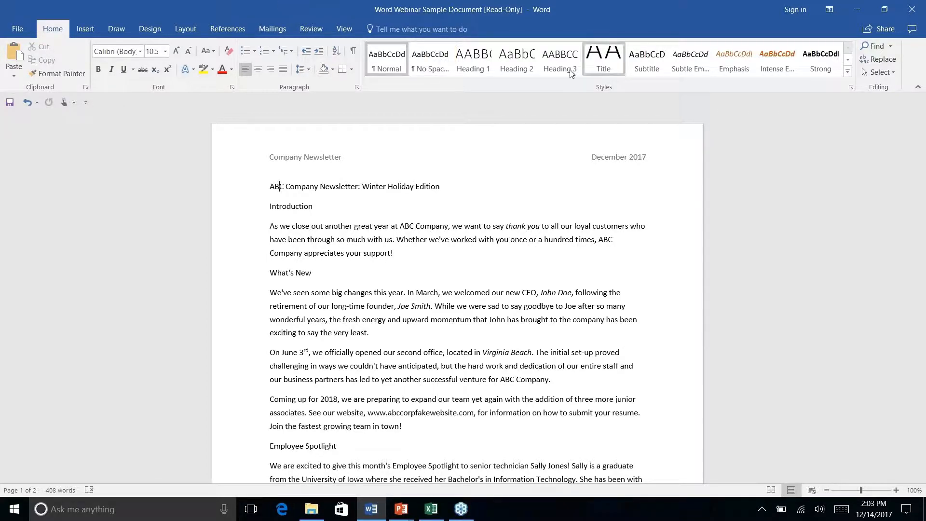
click(485, 65)
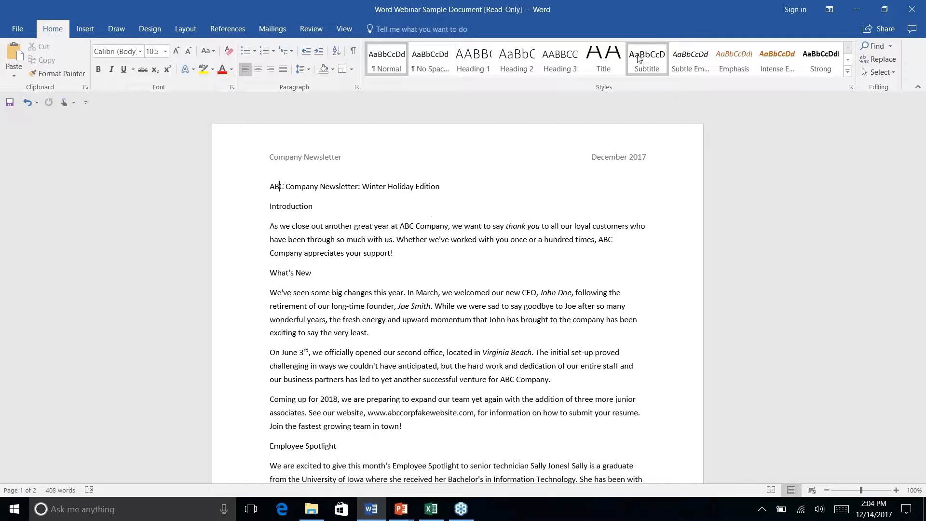
right_click(602, 62)
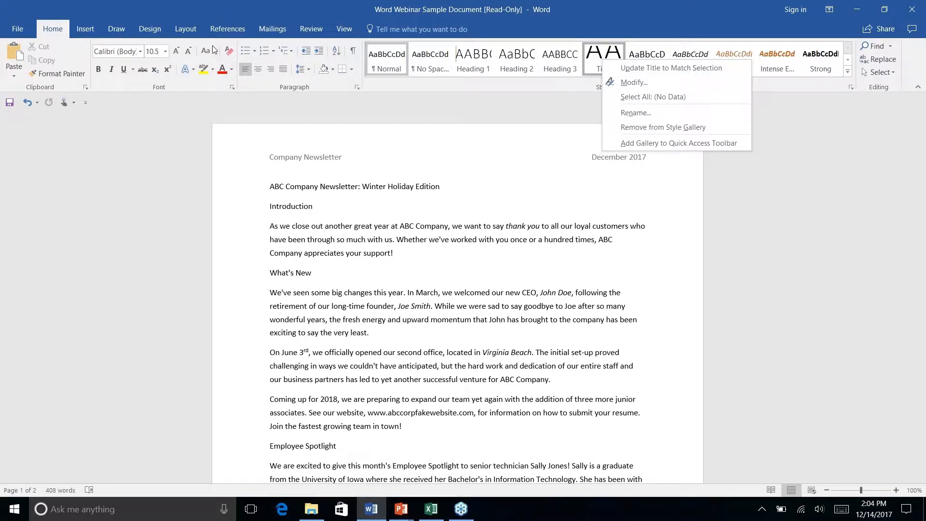
right_click(253, 52)
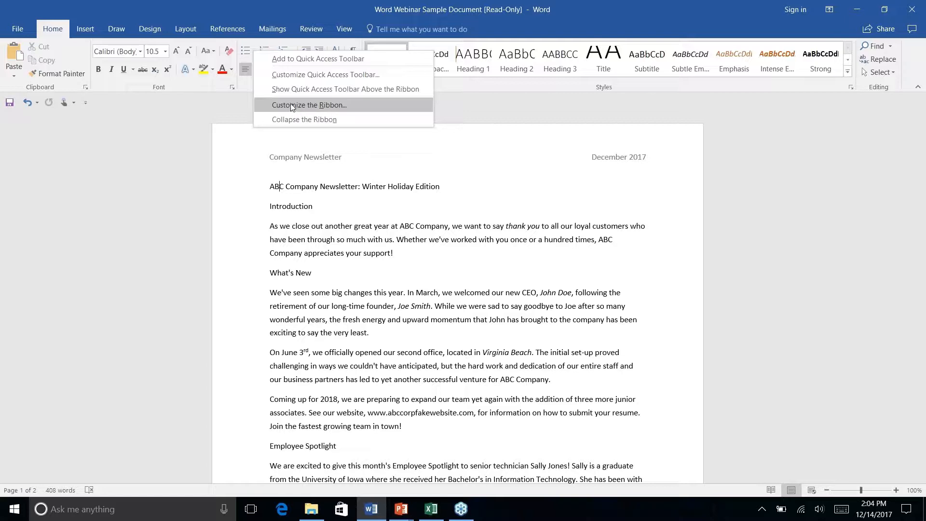
click(100, 100)
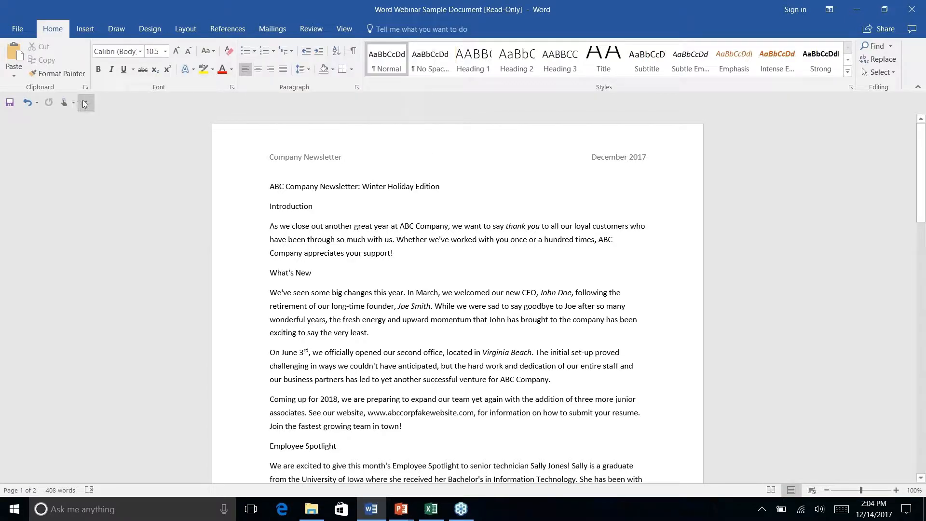
- Collapse the ribbon and temporarily reveal its View commands
click(918, 87)
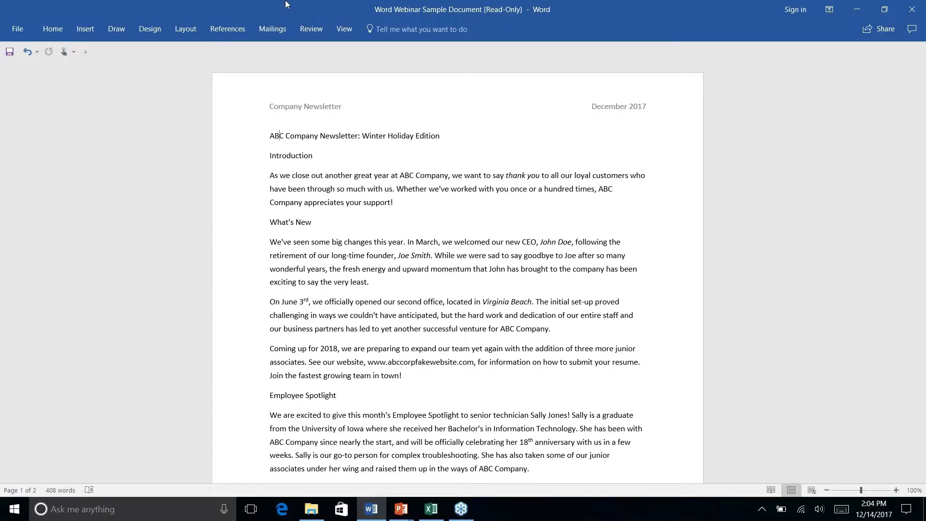
click(345, 29)
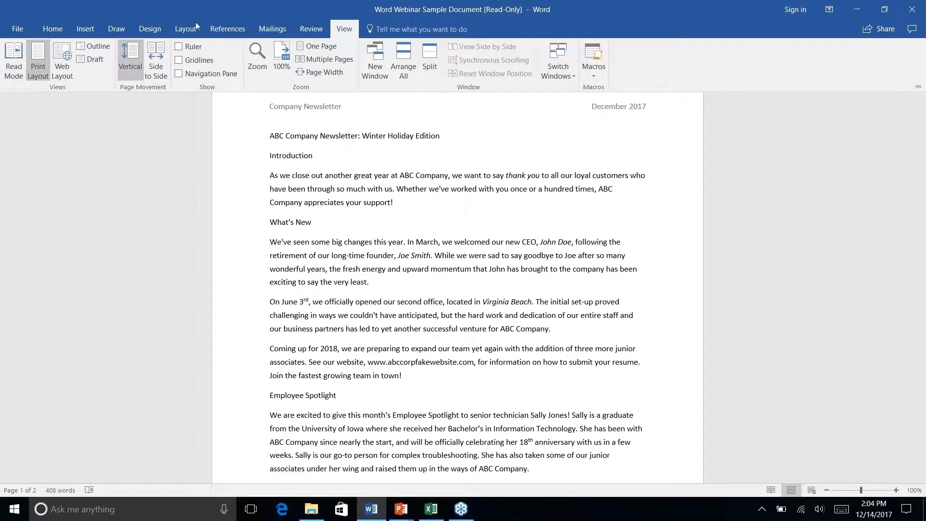
click(346, 30)
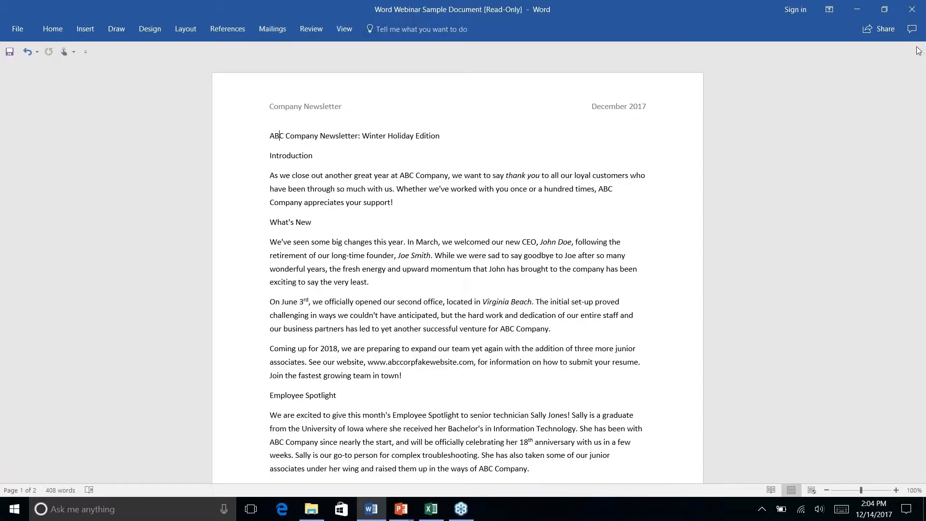
- Look through the Design, Home, Insert, Draw, Layout and References command sets of the collapsed ribbon
click(154, 30)
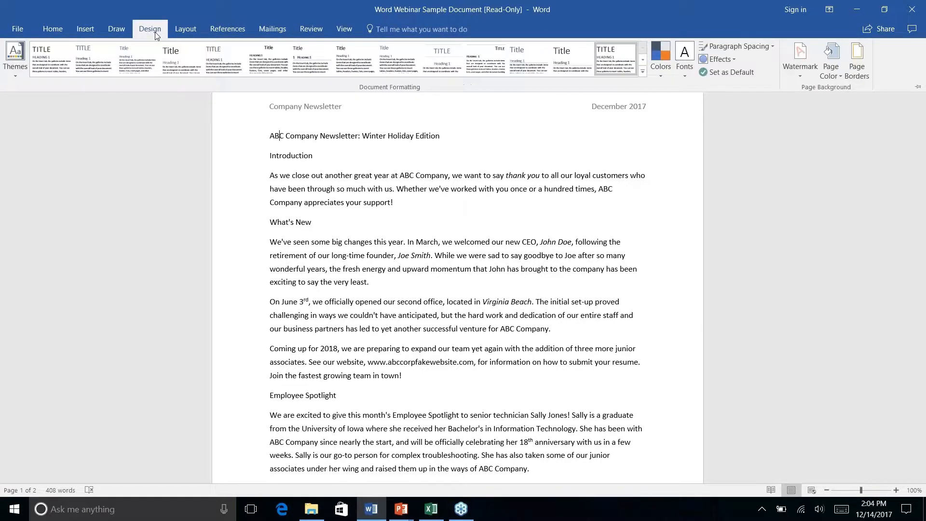
click(53, 29)
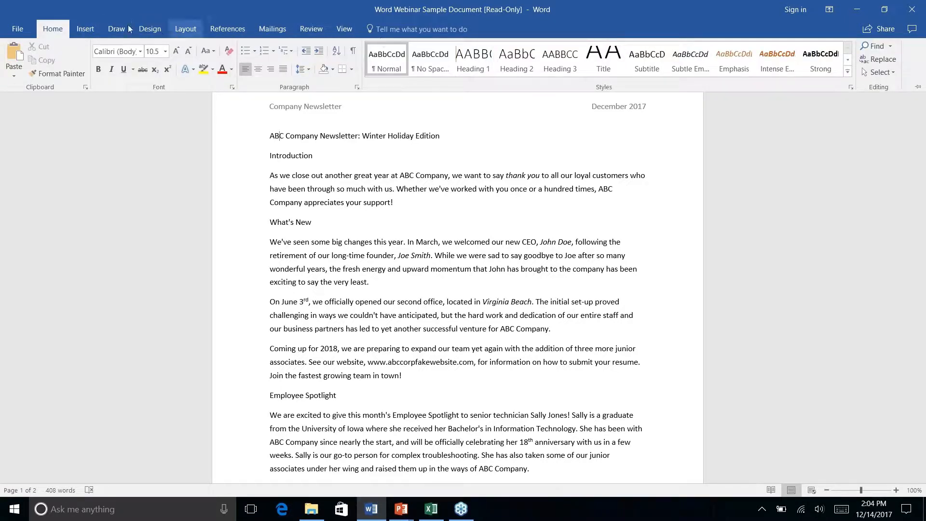
click(85, 30)
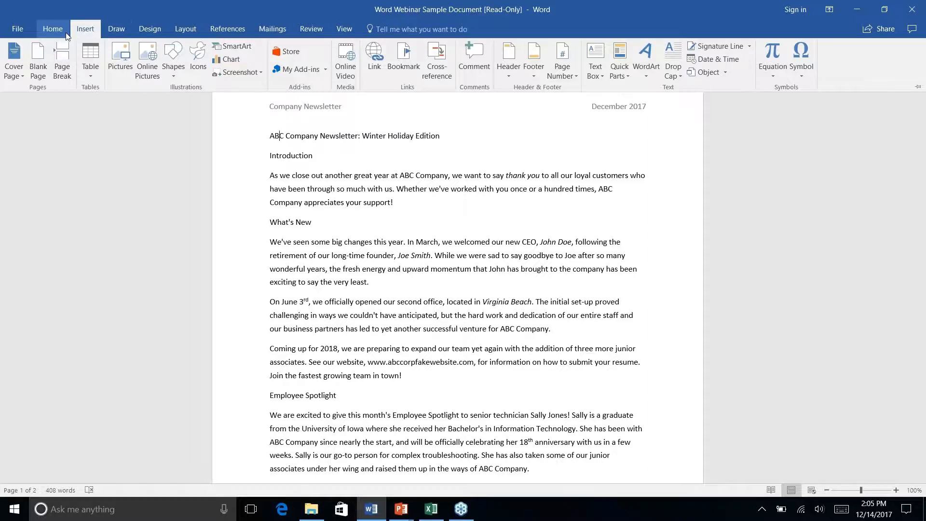
click(120, 31)
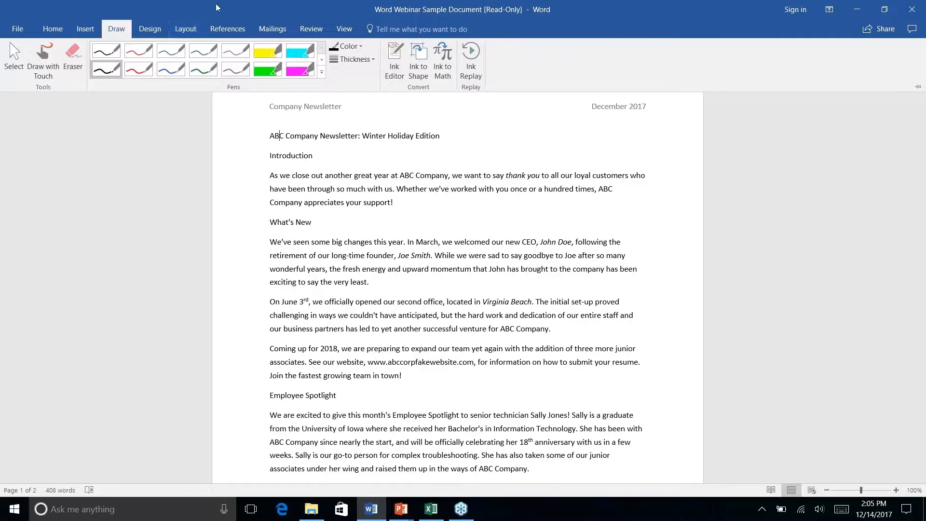
click(143, 29)
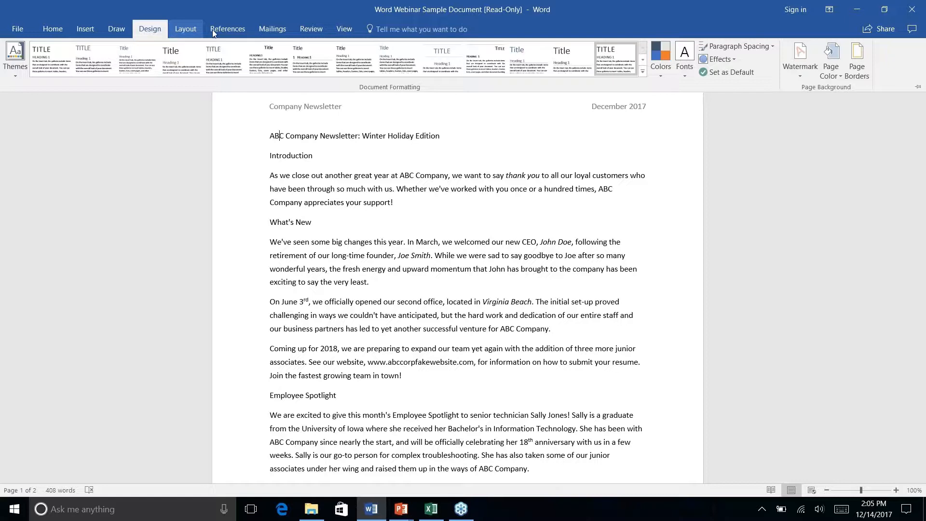
click(190, 30)
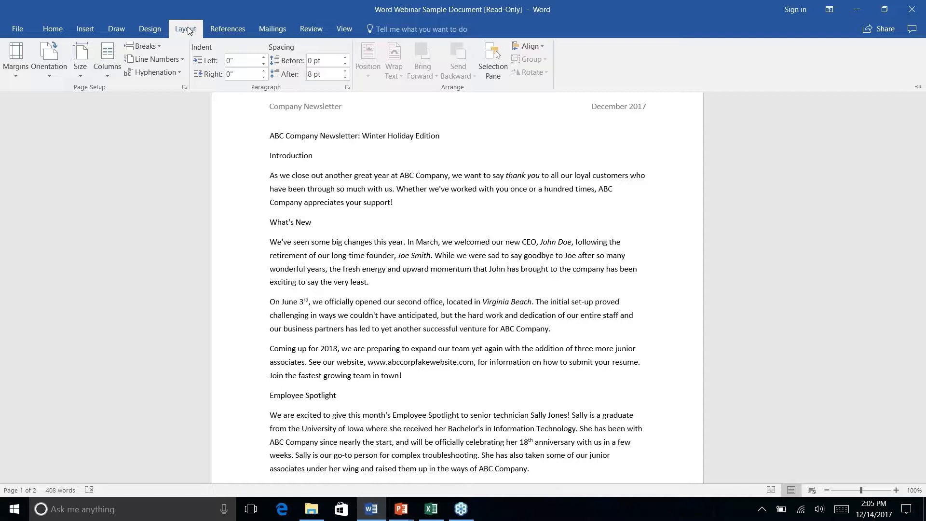
click(230, 32)
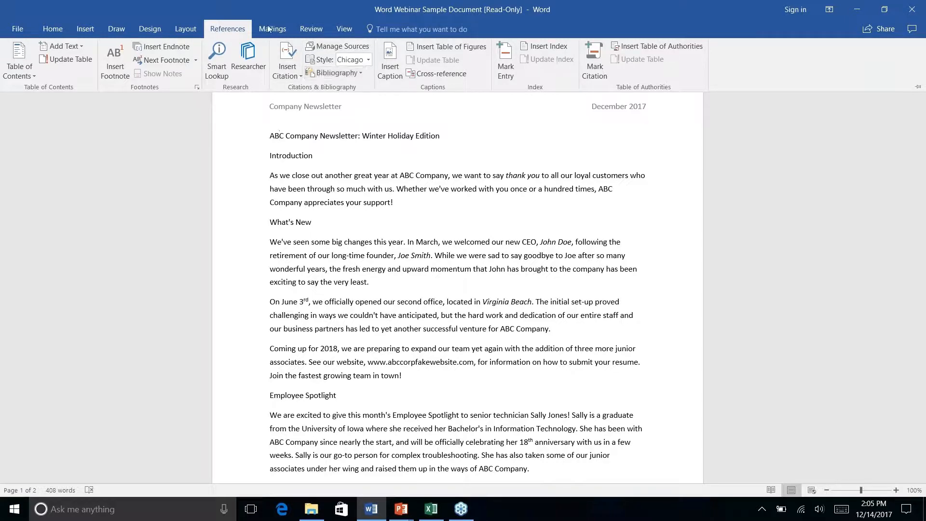
click(61, 37)
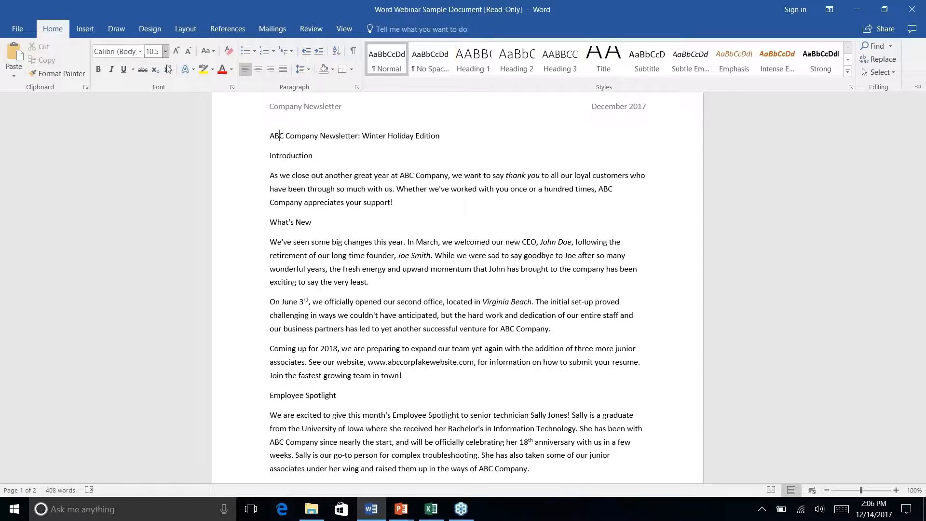
- Examine the ribbon customization options, browsing the Popular Commands and Commands Not in the Ribbon lists, and close them without changes
right_click(209, 71)
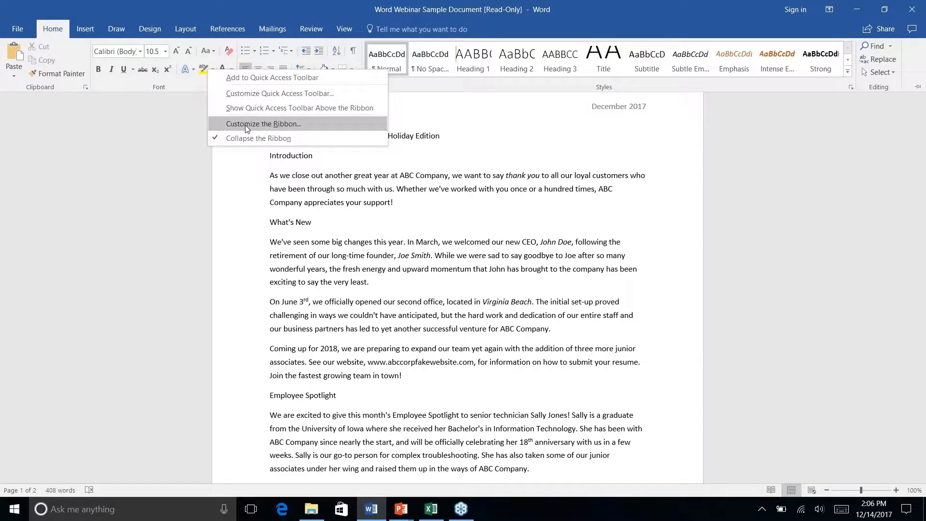
click(308, 120)
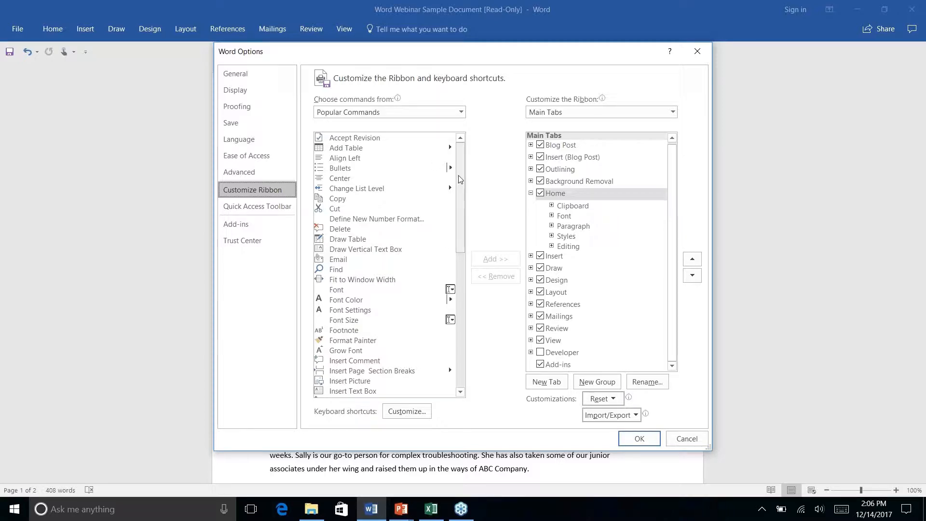
drag(460, 179, 444, 333)
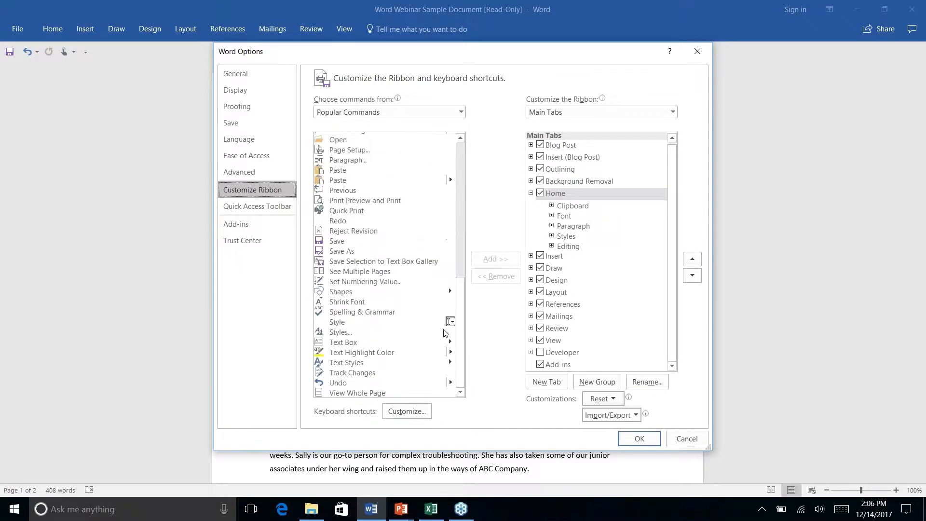
click(460, 111)
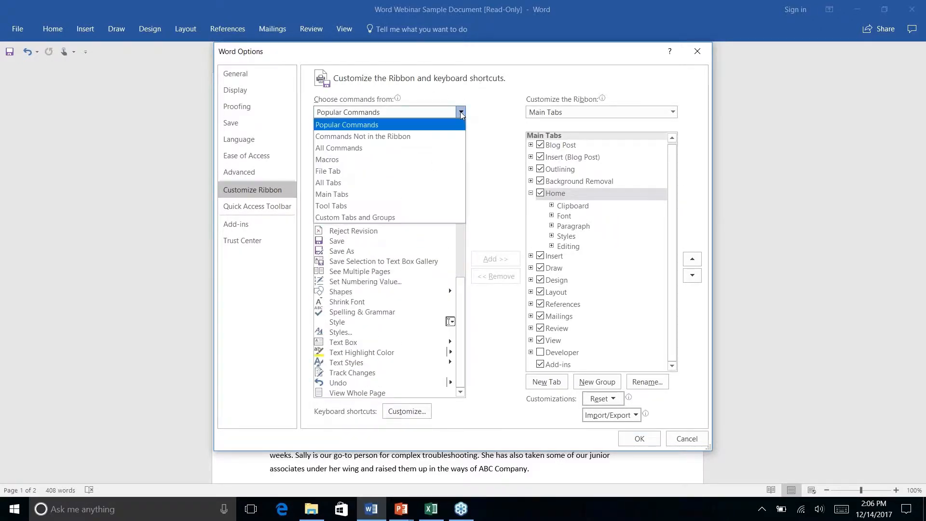
click(399, 137)
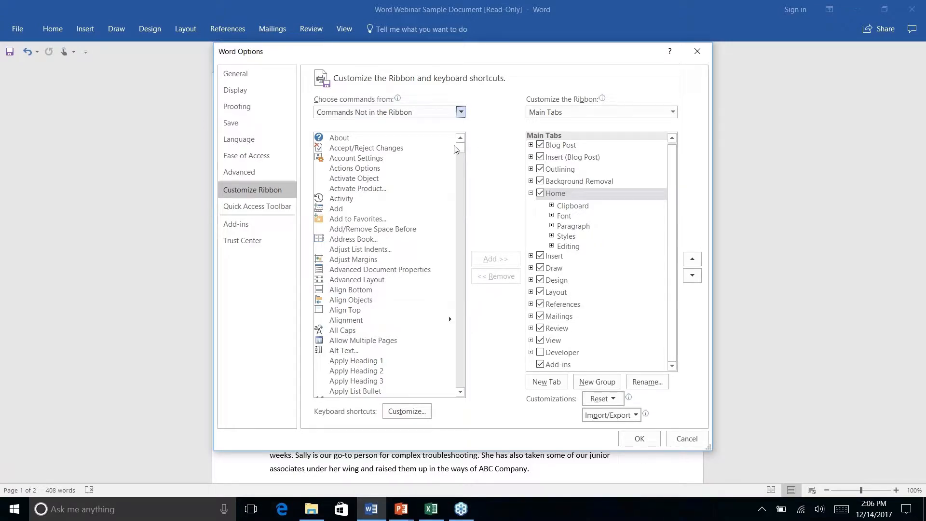
drag(461, 167, 456, 245)
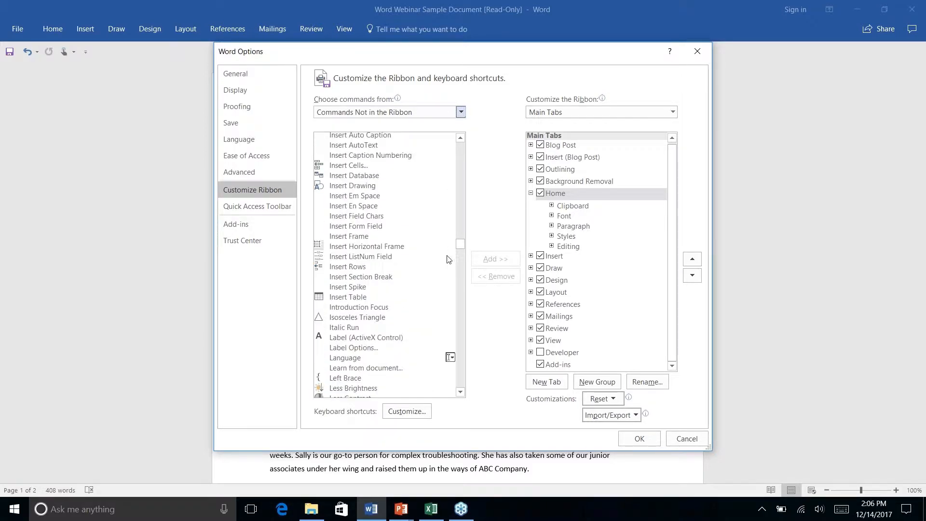
scroll(397, 273, down, 2)
scroll(398, 274, up, 3)
scroll(396, 274, up, 15)
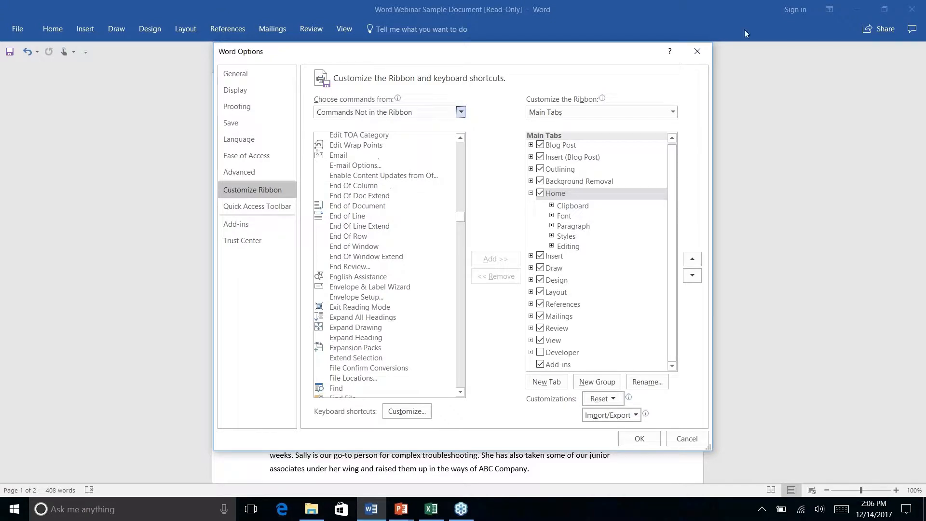
click(696, 51)
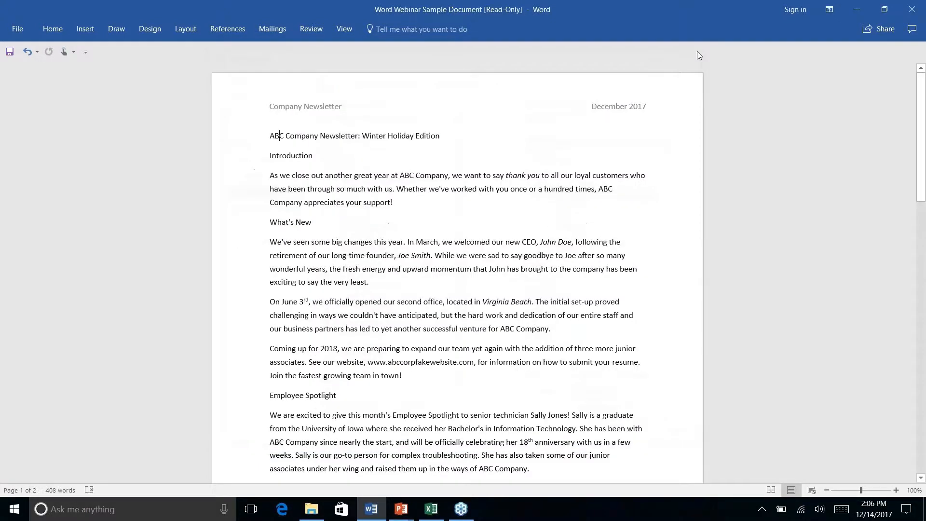
- Search the available commands for "add link", open the Add a Hyperlink dialog and close it without inserting a link
key(alt+q)
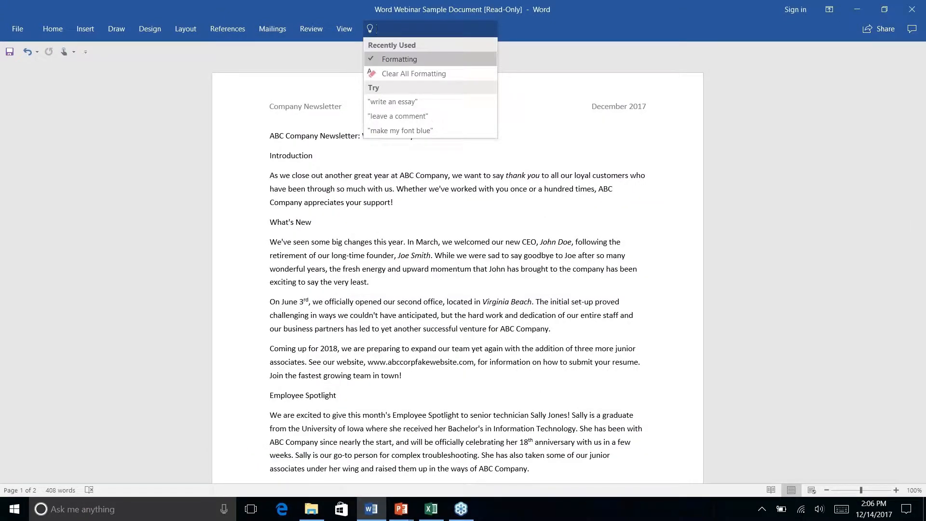
click(565, 26)
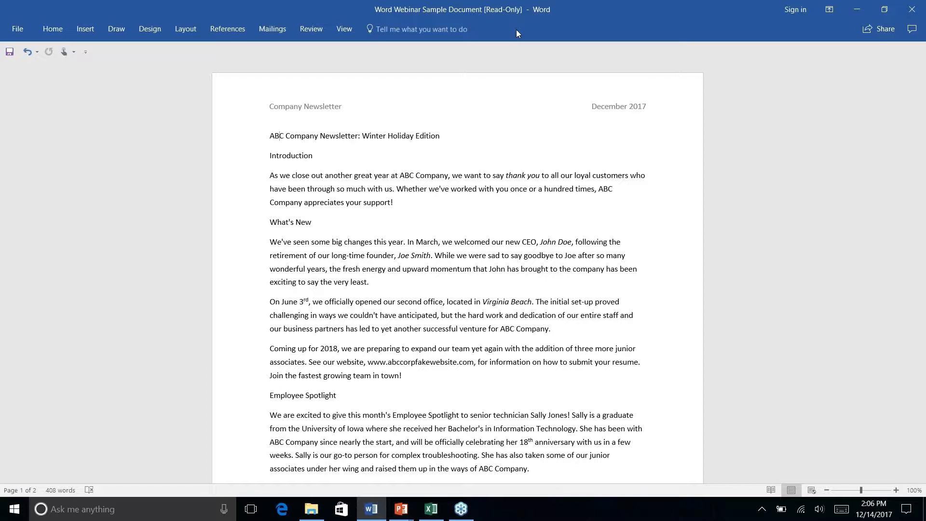
click(434, 32)
click(542, 24)
click(470, 28)
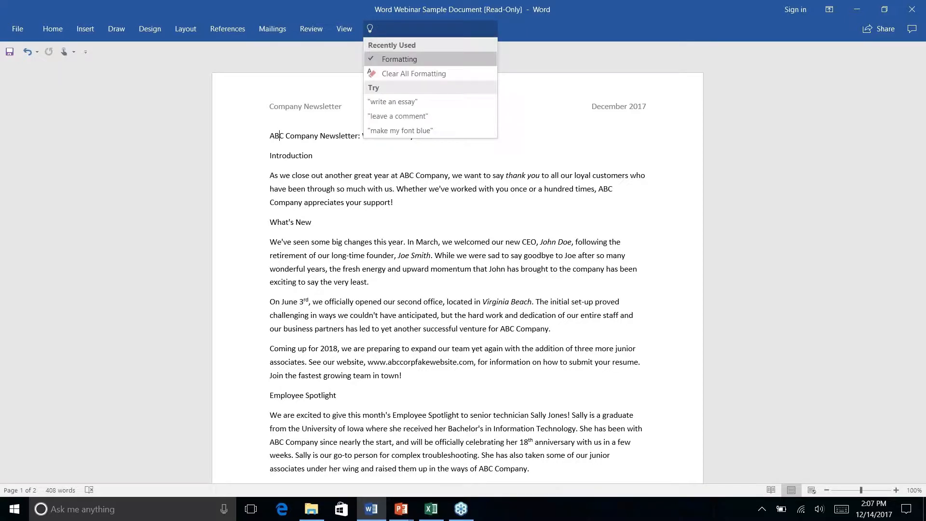
text(add link)
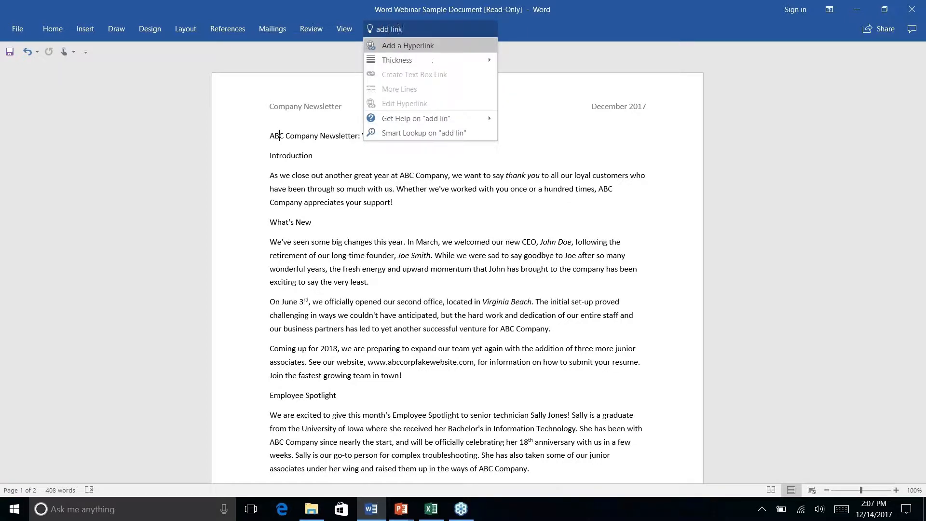
click(458, 48)
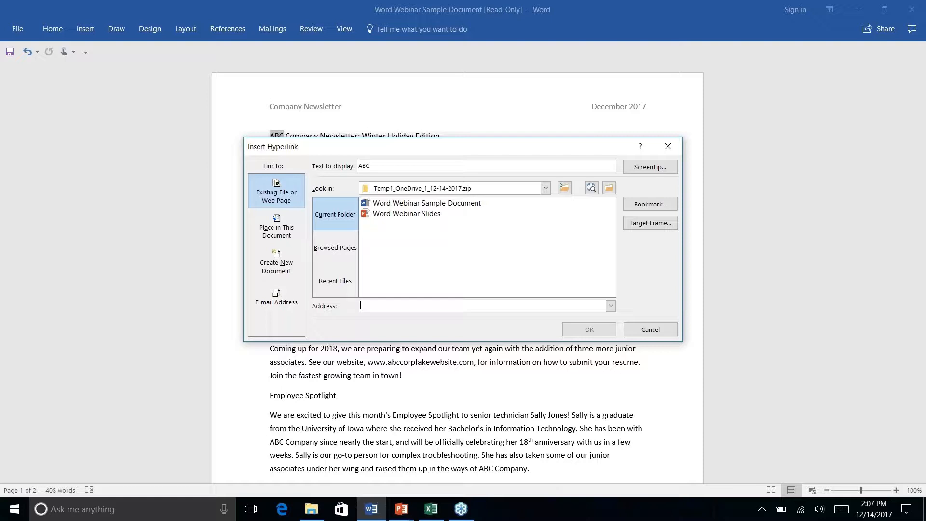
click(667, 146)
click(422, 30)
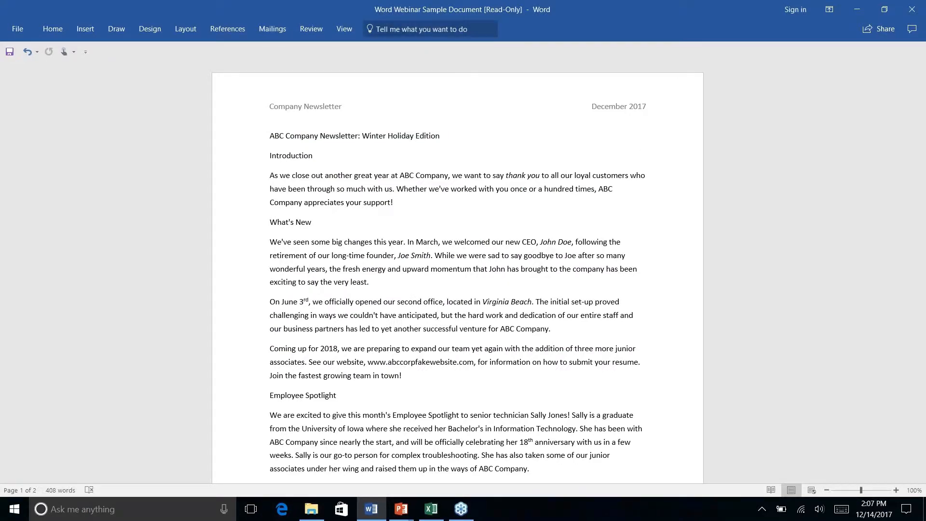
key(Escape)
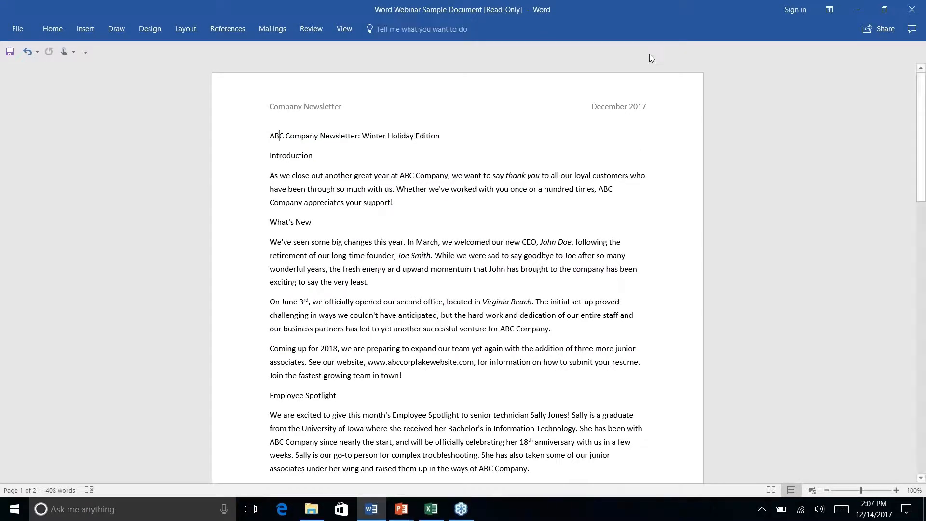
- Reveal the Home commands of the collapsed ribbon, switch briefly to the PowerPoint slide show and return to the newsletter in Word
click(52, 34)
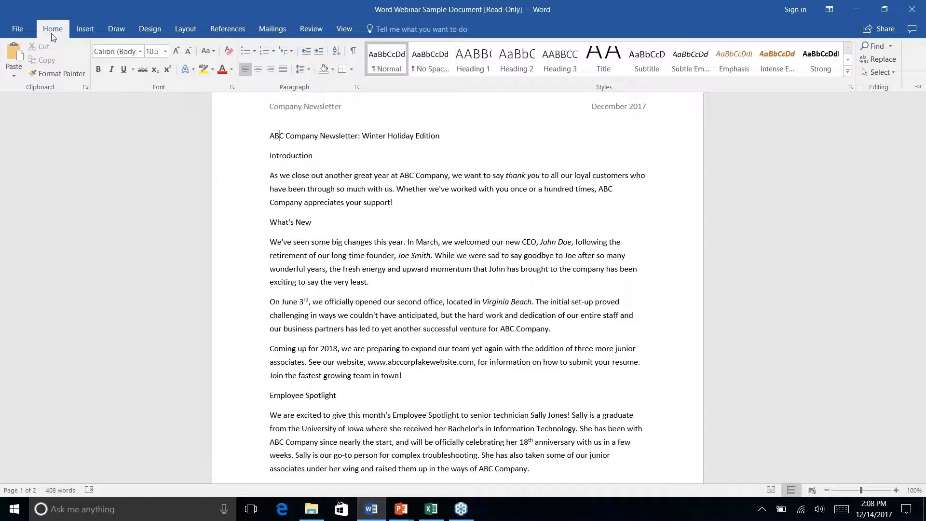
key(alt+Tab)
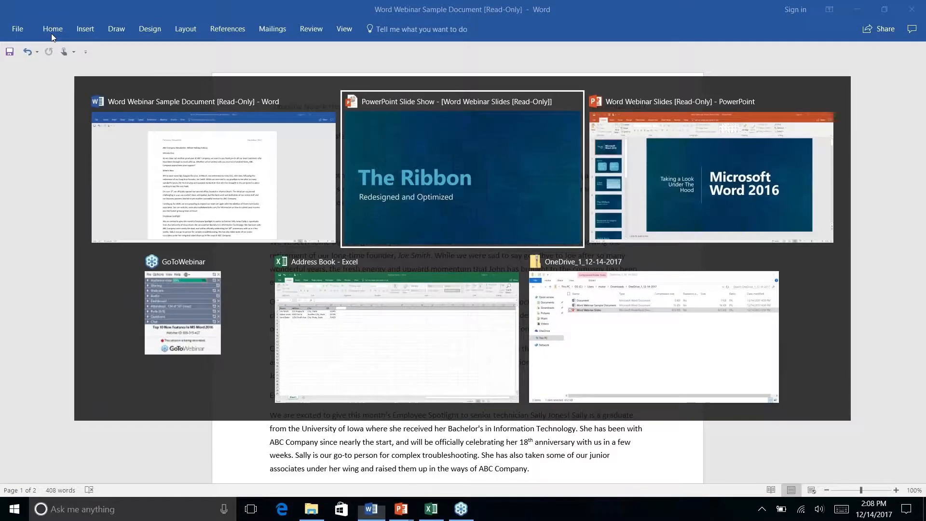
key(alt+Tab)
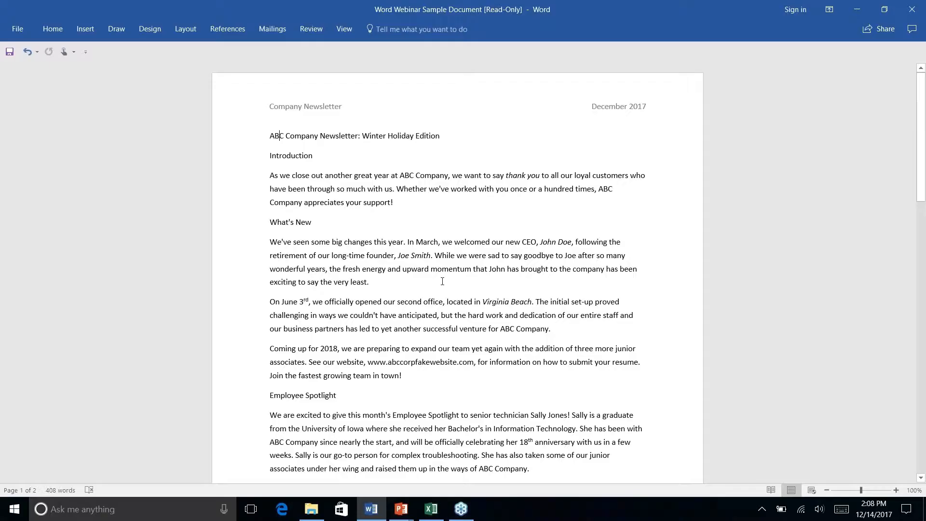
- Look through the newsletter from the introduction to the feedback section, ending at the History Lesson paragraph
scroll(433, 315, down, 15)
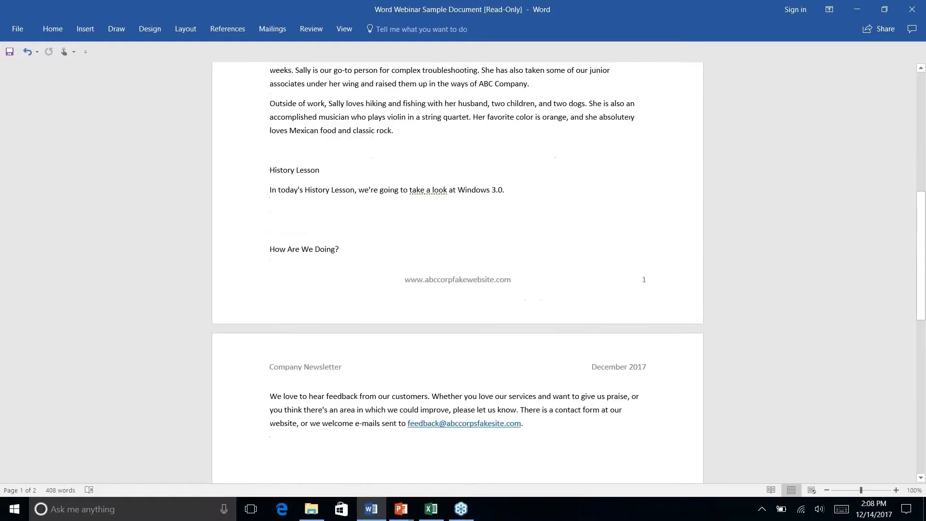
scroll(458, 273, up, 15)
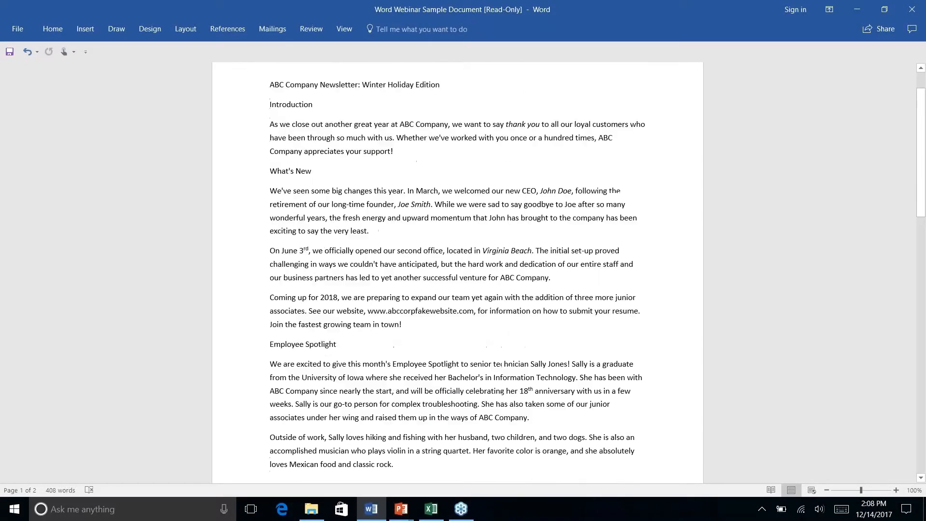
scroll(279, 136, down, 1)
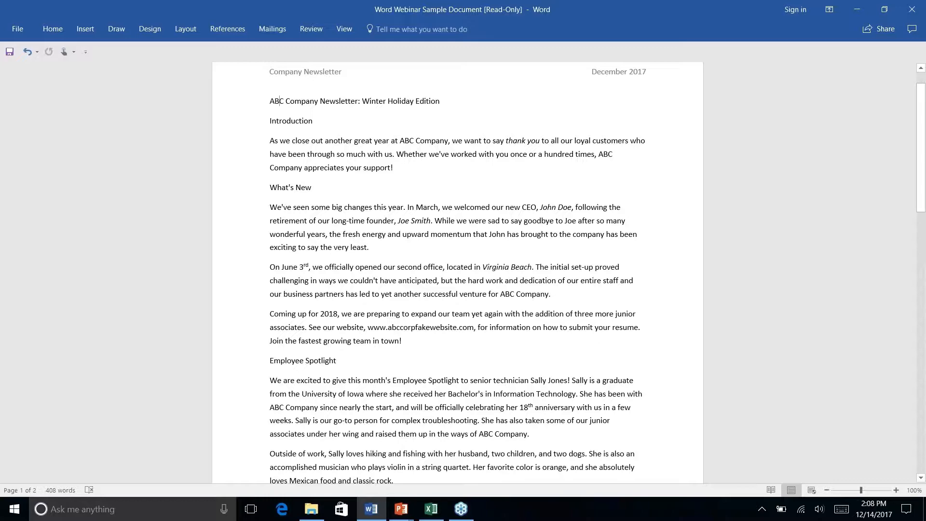
scroll(457, 318, down, 8)
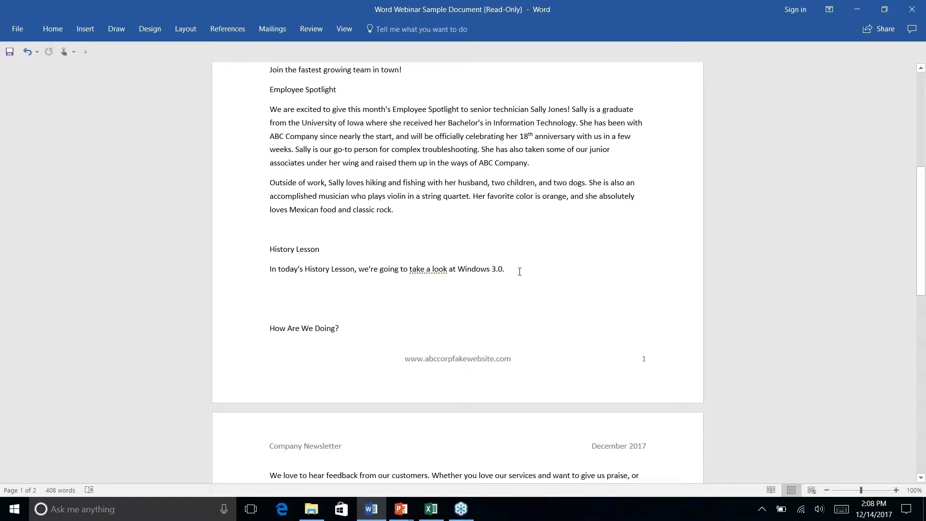
click(516, 273)
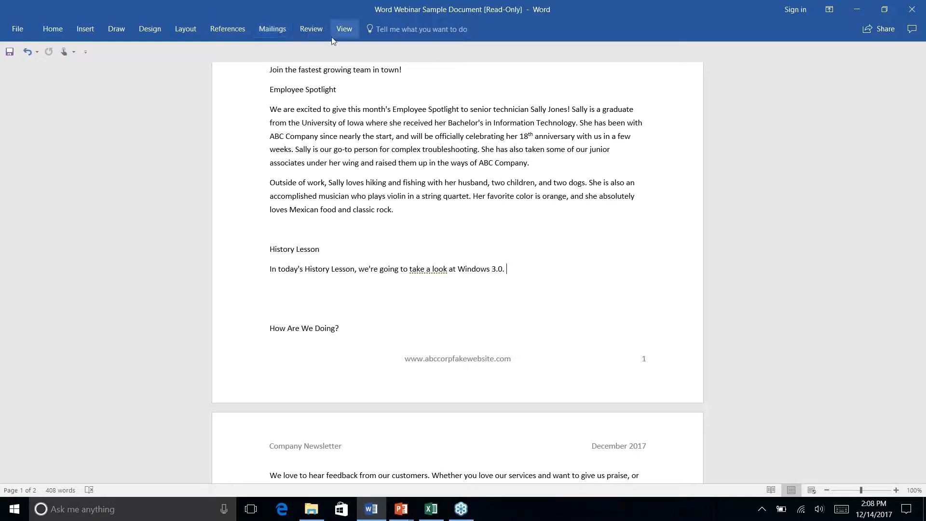
scroll(527, 288, down, 7)
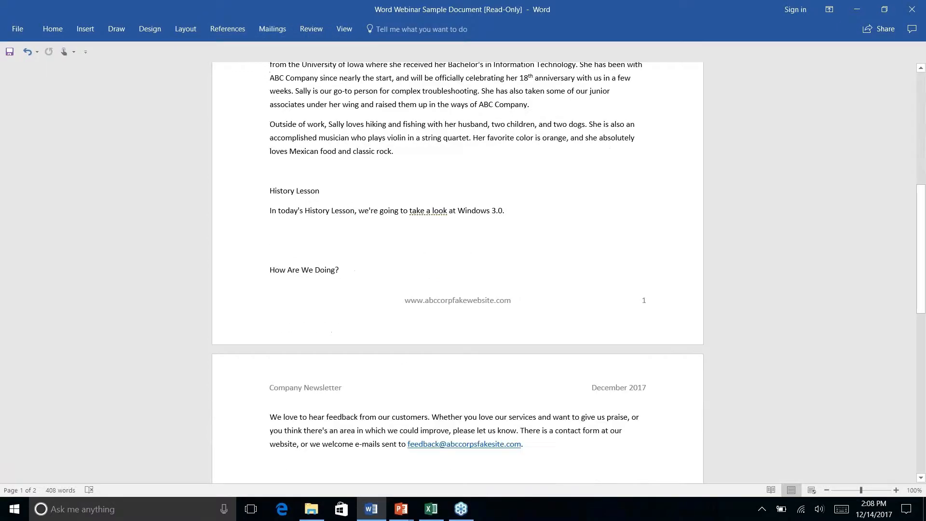
scroll(527, 287, up, 9)
scroll(458, 269, up, 8)
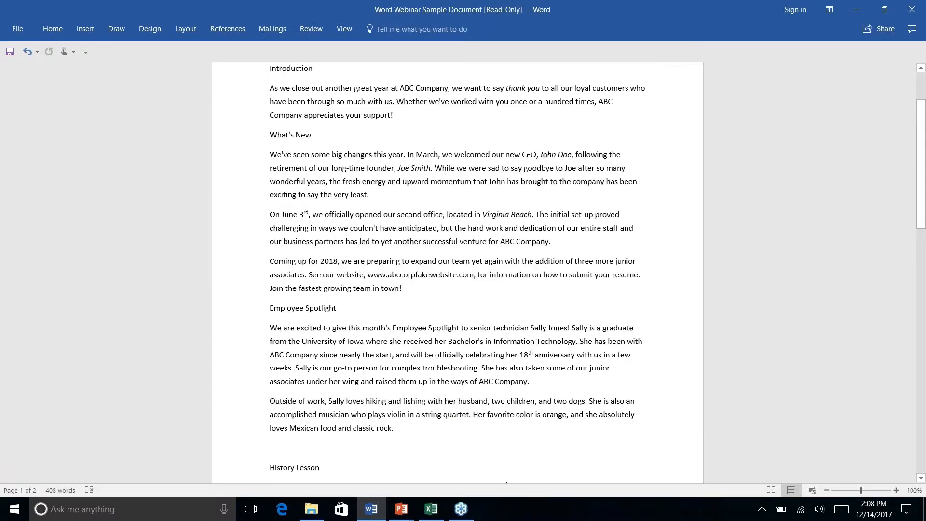
scroll(458, 269, down, 8)
scroll(458, 269, down, 2)
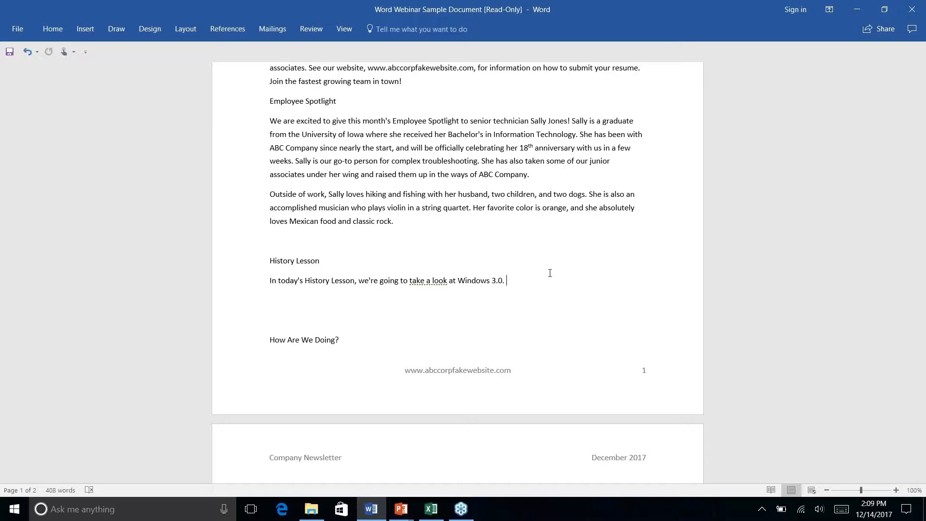
- Run Smart Lookup on the words "Windows 3.0." in the History Lesson paragraph
click(456, 280)
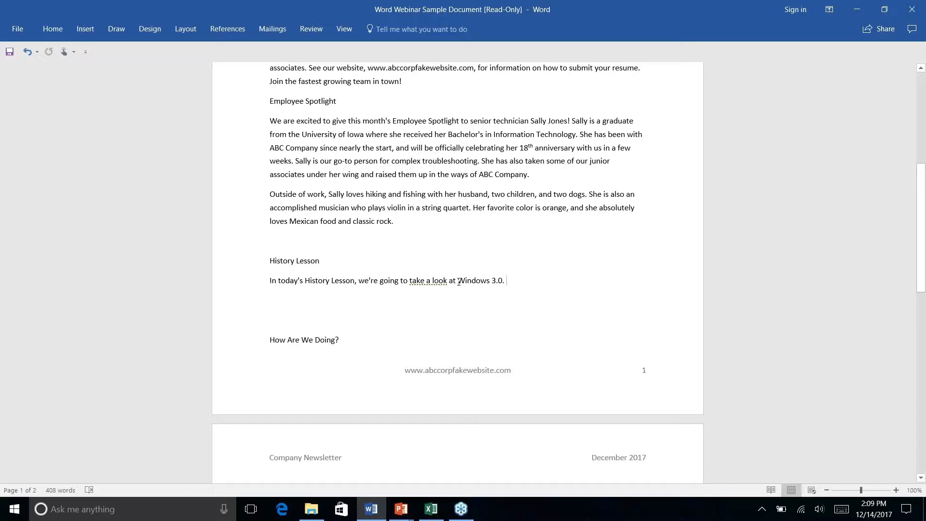
drag(458, 281, 505, 280)
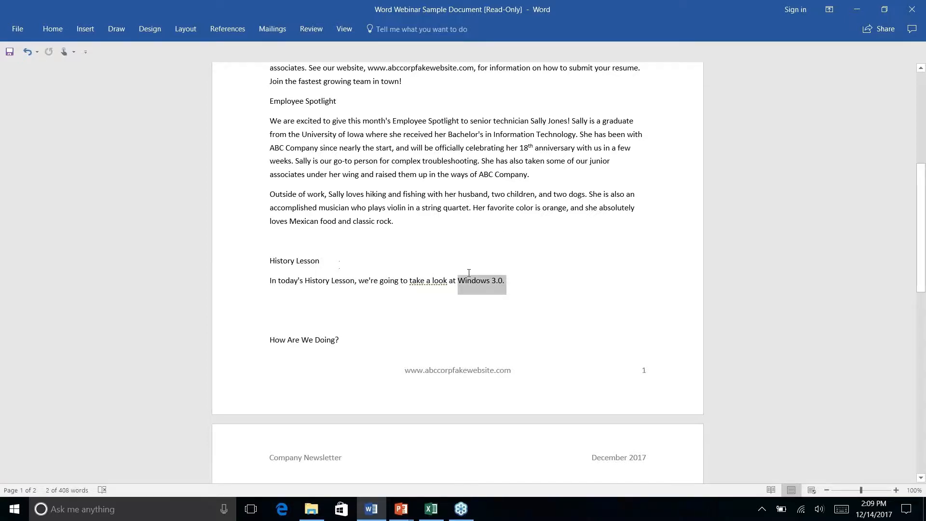
right_click(503, 283)
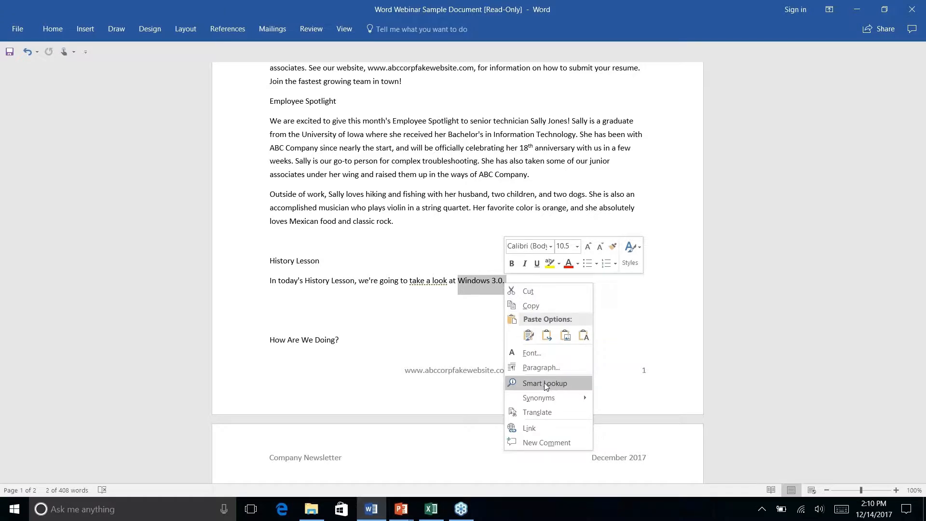
click(531, 383)
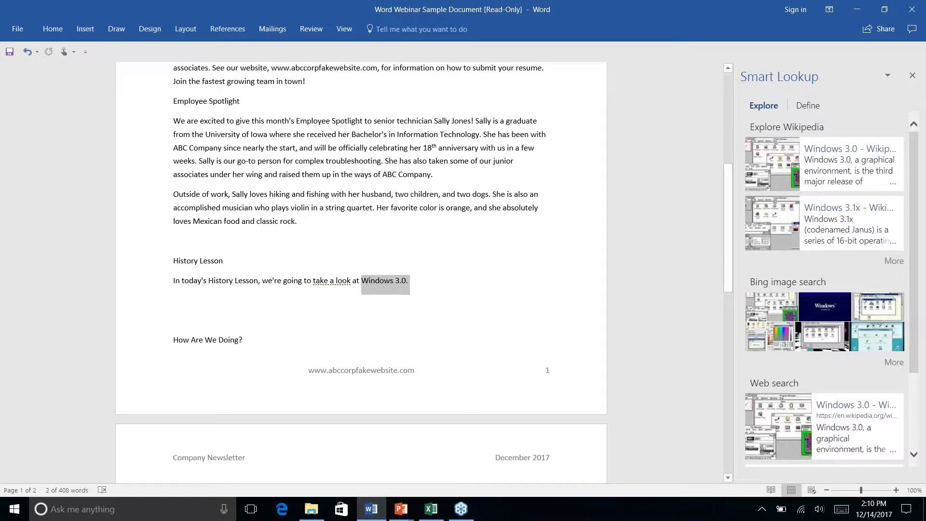
- Examine the Wikipedia, Bing image and web search sections of the Smart Lookup results for Windows 3.0
click(822, 271)
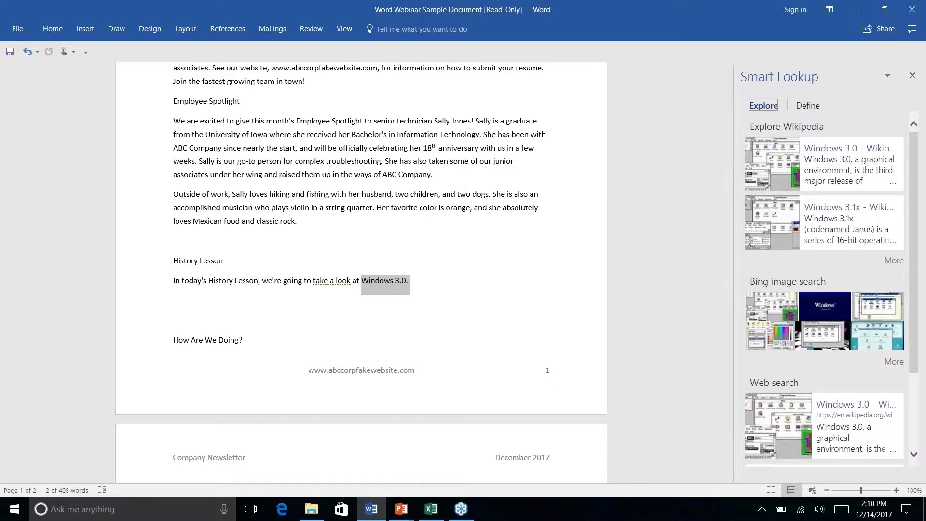
scroll(852, 269, down, 2)
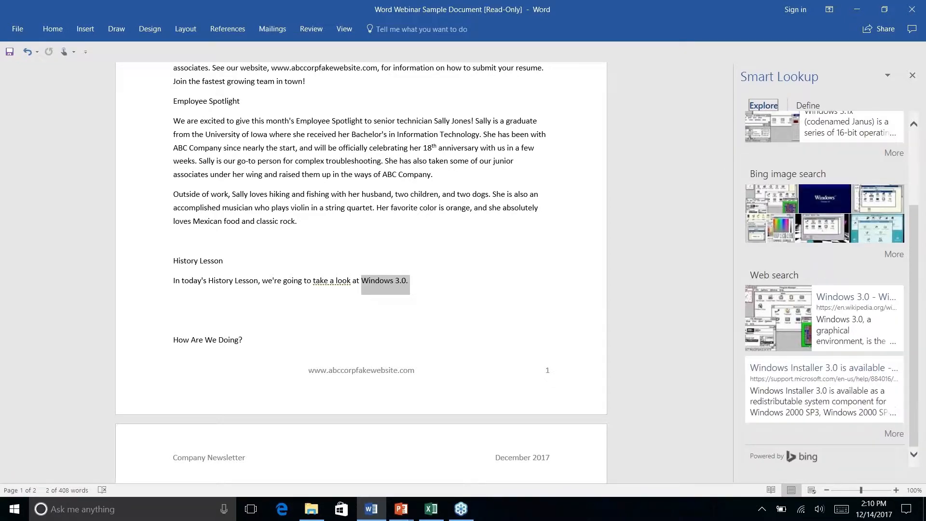
scroll(865, 159, up, 2)
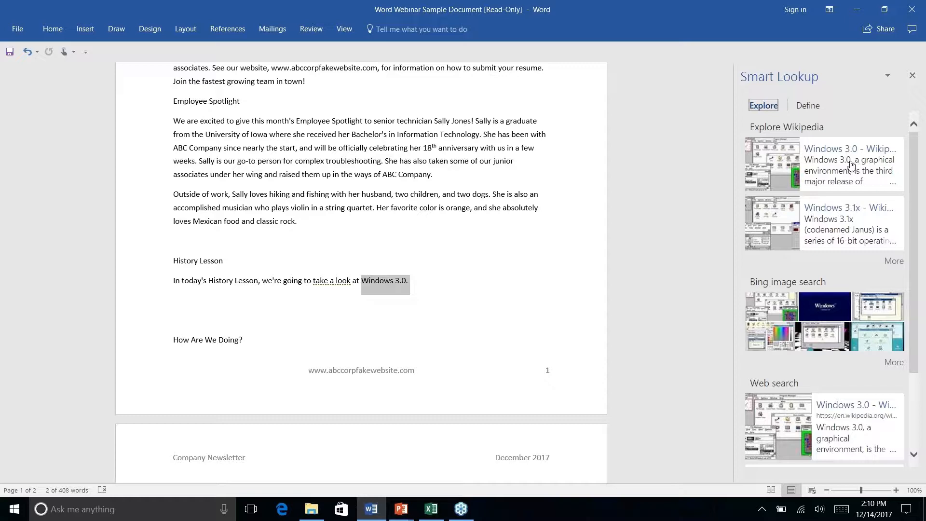
scroll(841, 227, down, 1)
scroll(824, 290, down, 3)
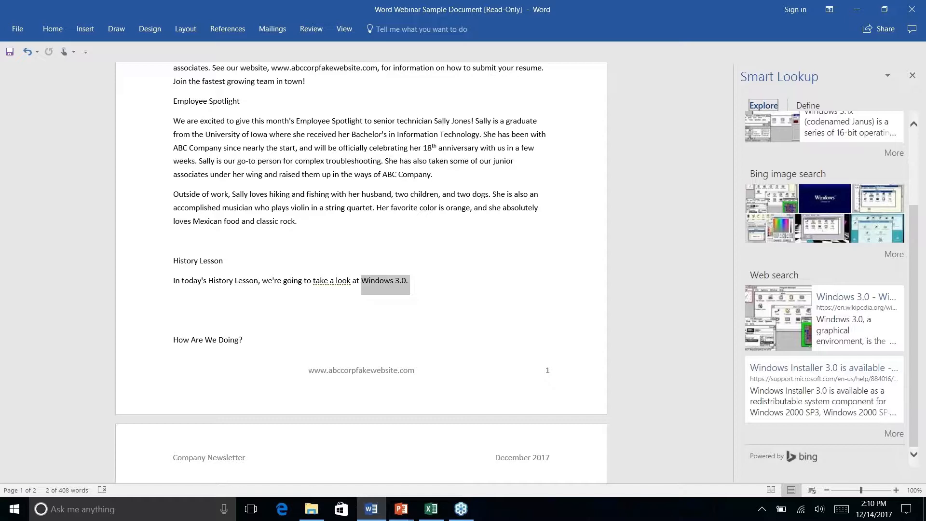
scroll(825, 289, up, 4)
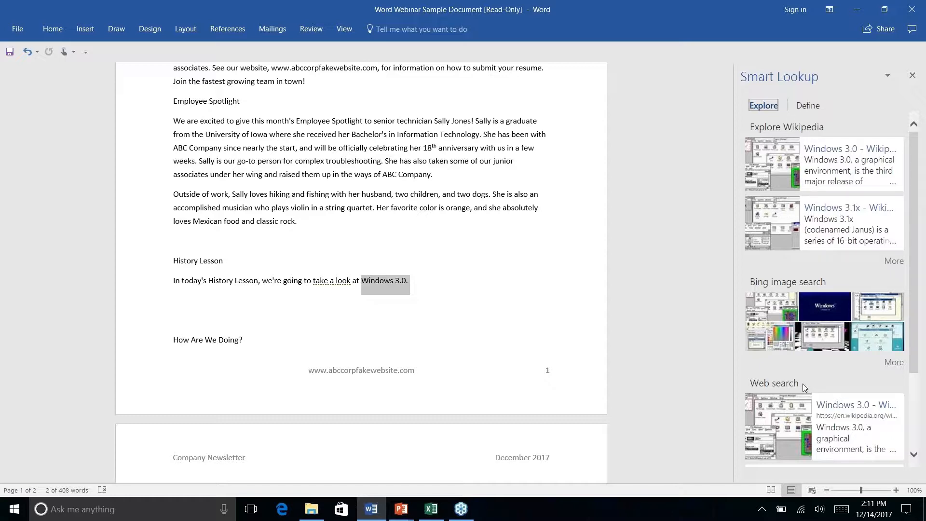
scroll(803, 384, down, 3)
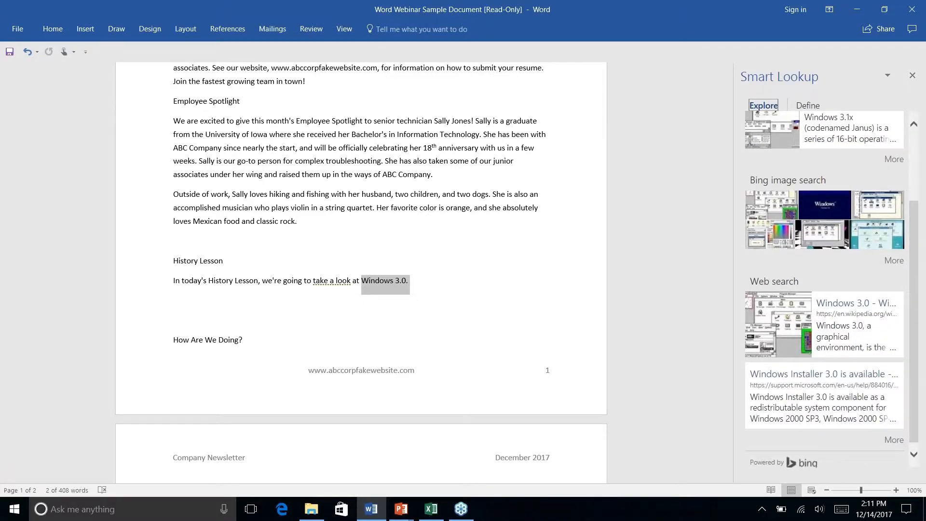
scroll(839, 151, up, 3)
- View the Windows 3.0 Wikipedia article from the lookup results, and close both the article and Smart Lookup
click(839, 150)
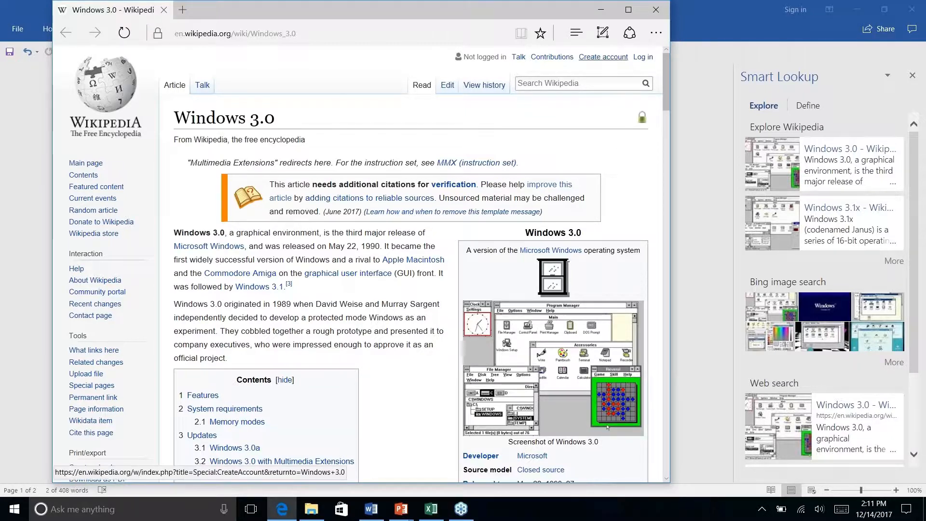
click(655, 12)
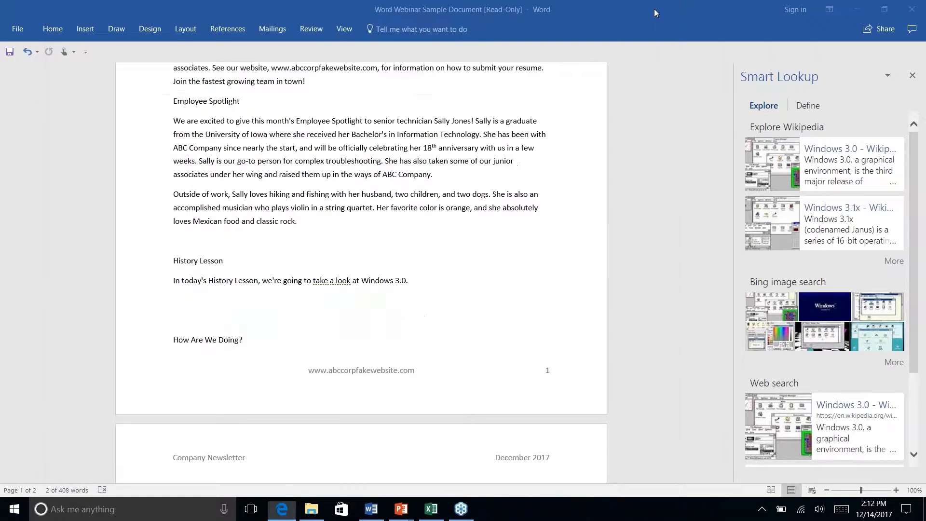
click(417, 282)
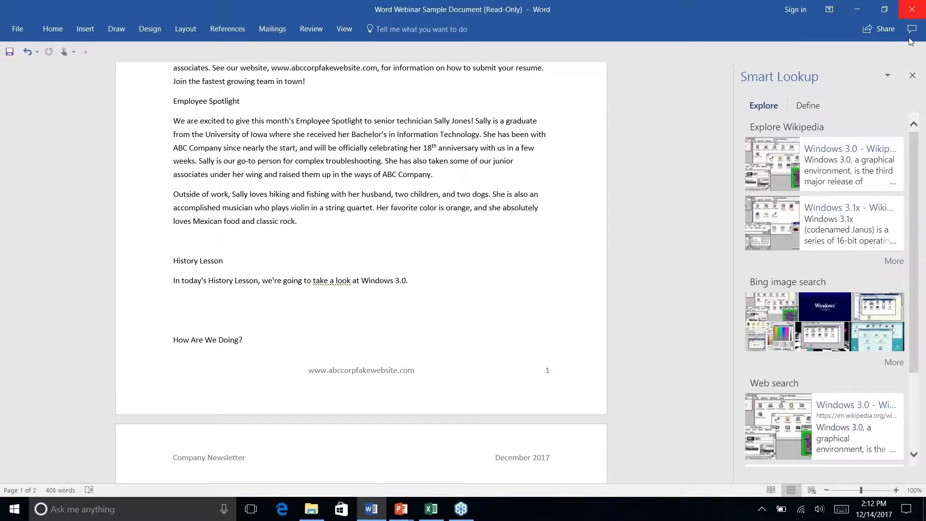
click(912, 76)
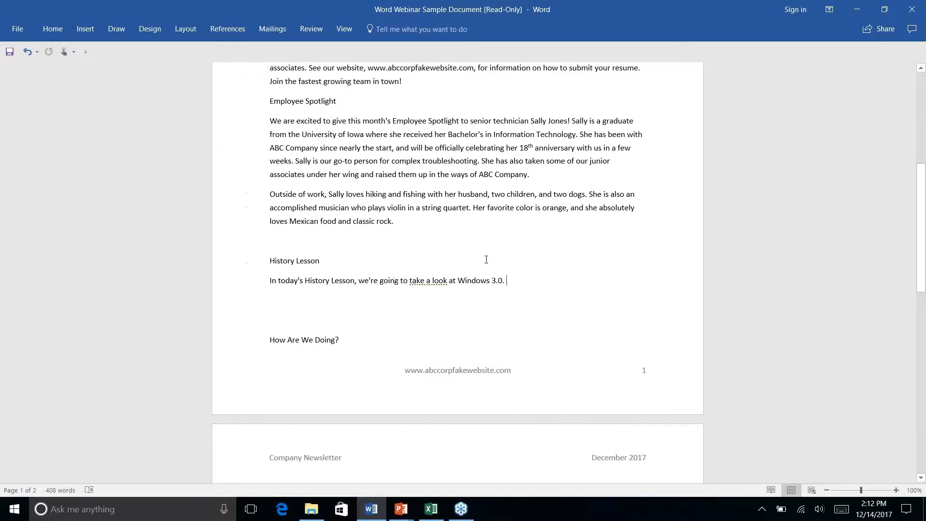
- Show the citation styles available among the References commands
click(233, 33)
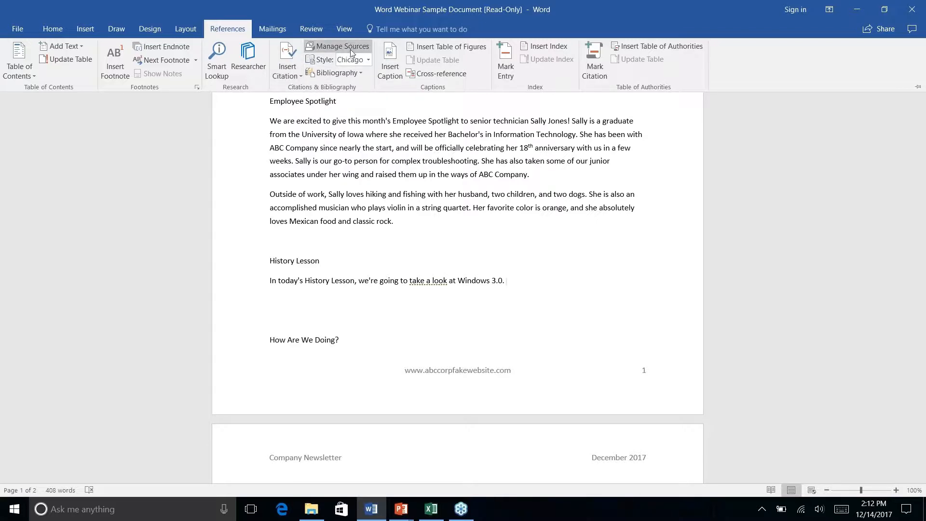
click(368, 61)
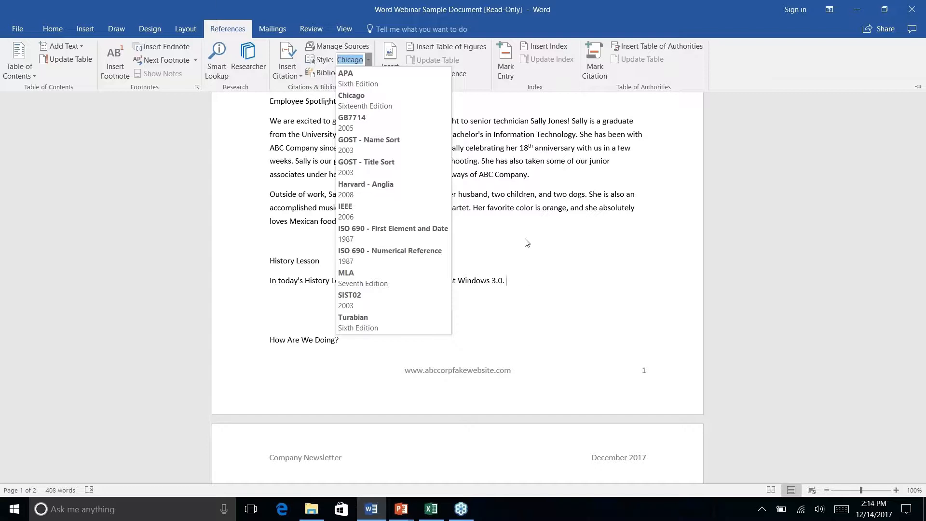
- Leave the citation style unchanged and search for "windows 3.0" in Researcher
double_click(239, 30)
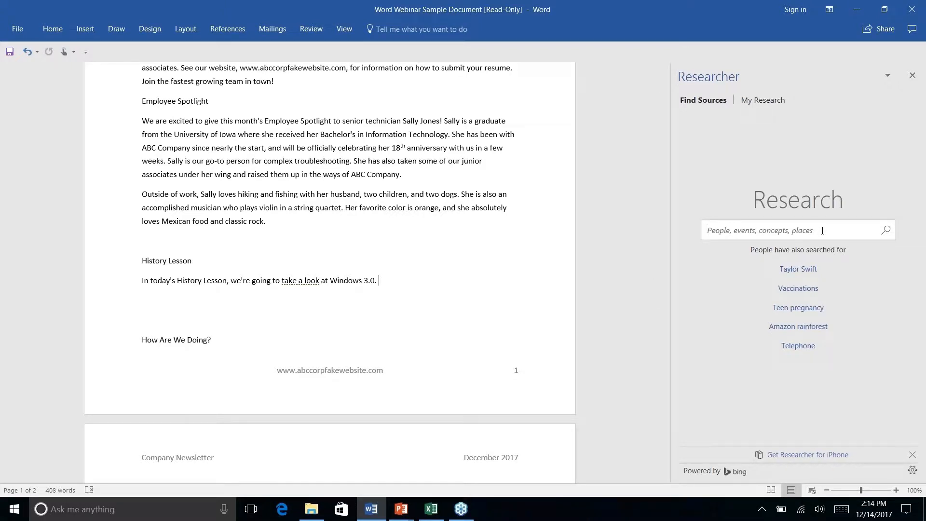
text(win)
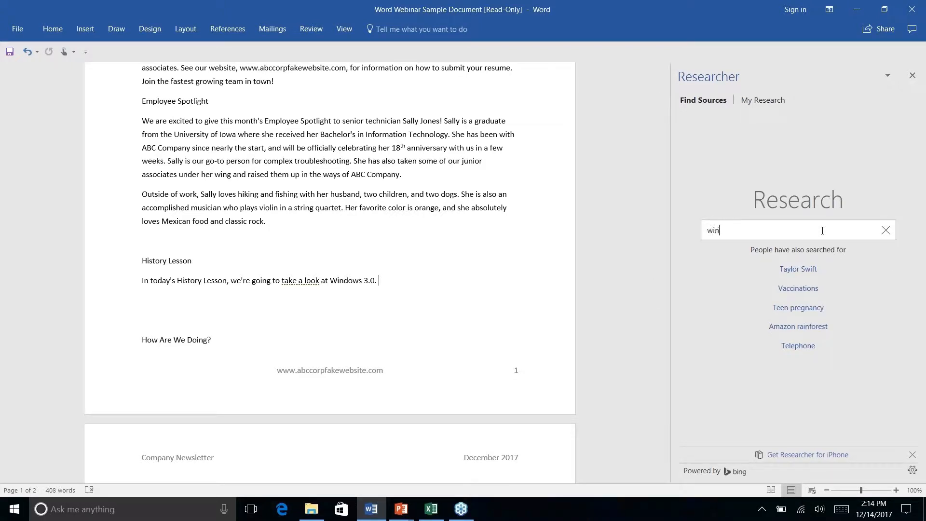
text(dows 3.0)
key(Return)
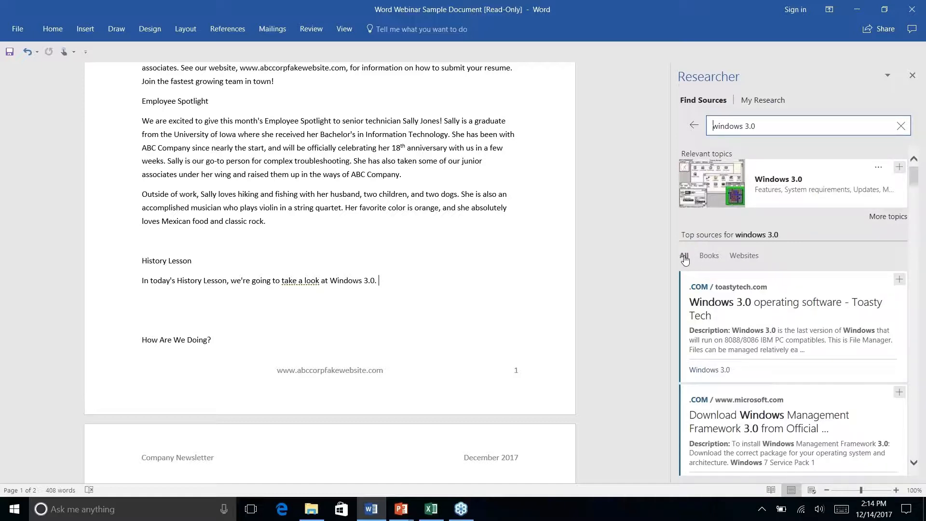
- Filter the Researcher sources to Books, return to All and browse down the source list
click(712, 257)
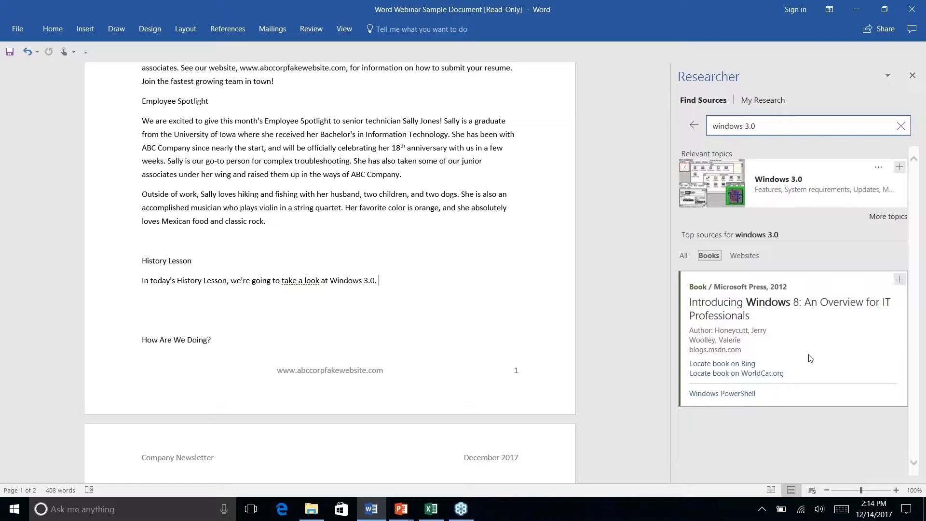
click(684, 256)
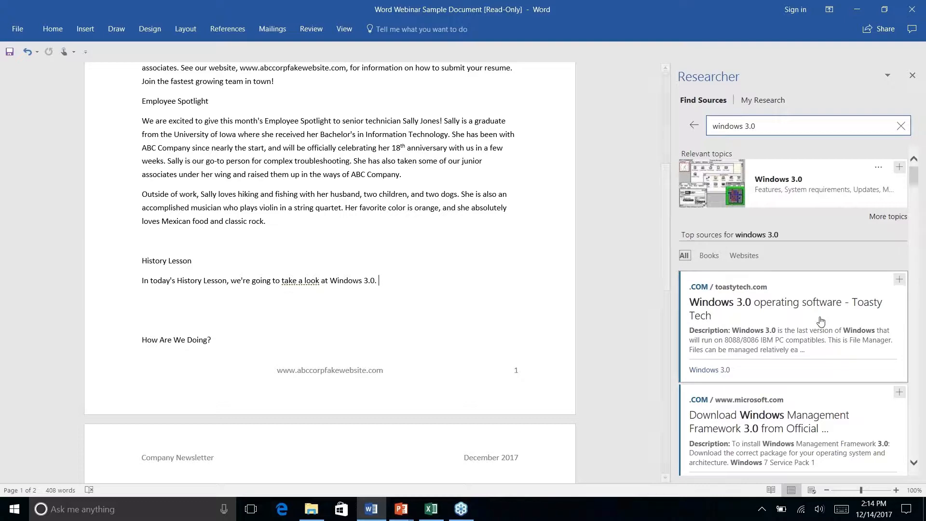
scroll(820, 321, down, 5)
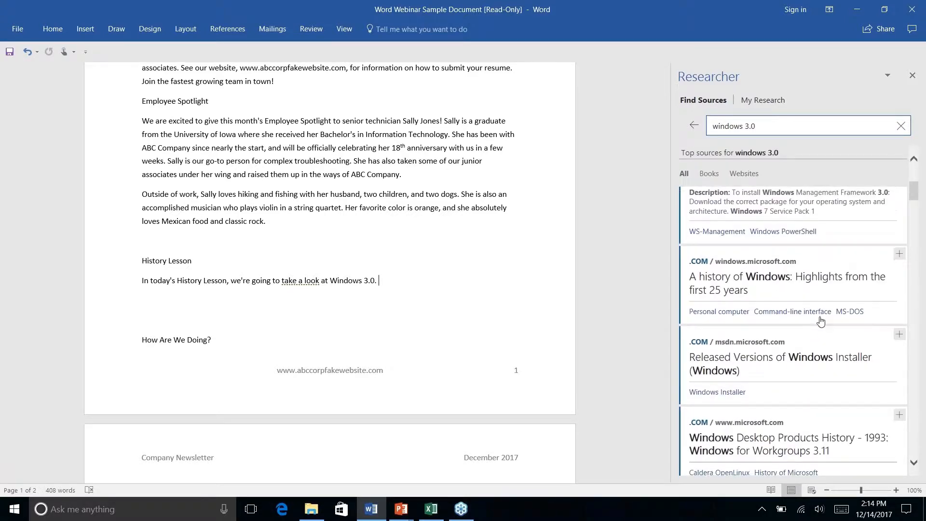
scroll(821, 321, up, 3)
scroll(820, 321, down, 5)
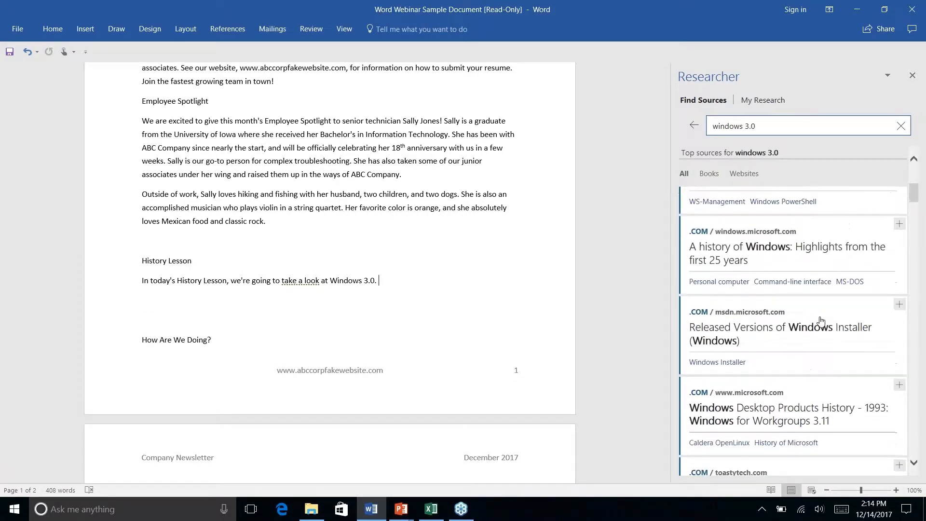
scroll(820, 320, down, 10)
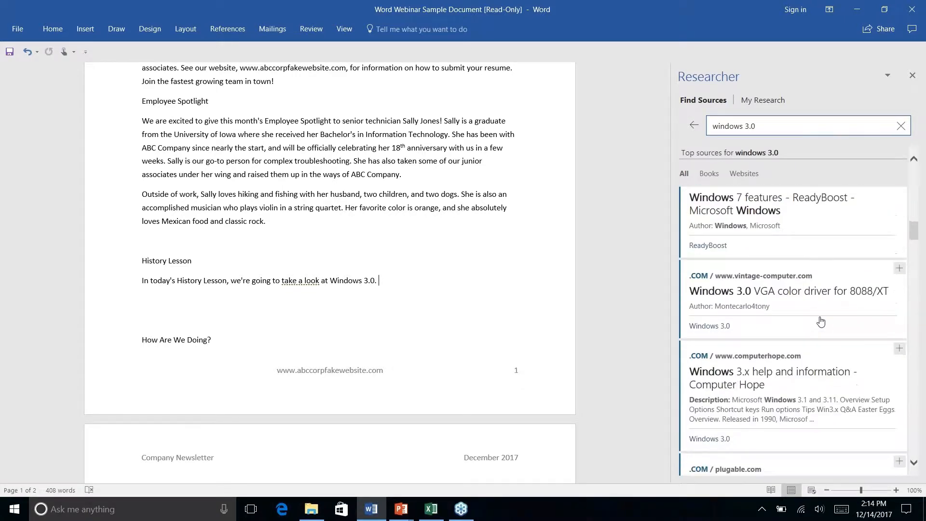
- Browse the "windows 3.0" sources, preview the toastytech.com "Windows 3.0 operating software" entry, and return to the results
scroll(820, 321, down, 5)
scroll(820, 320, up, 10)
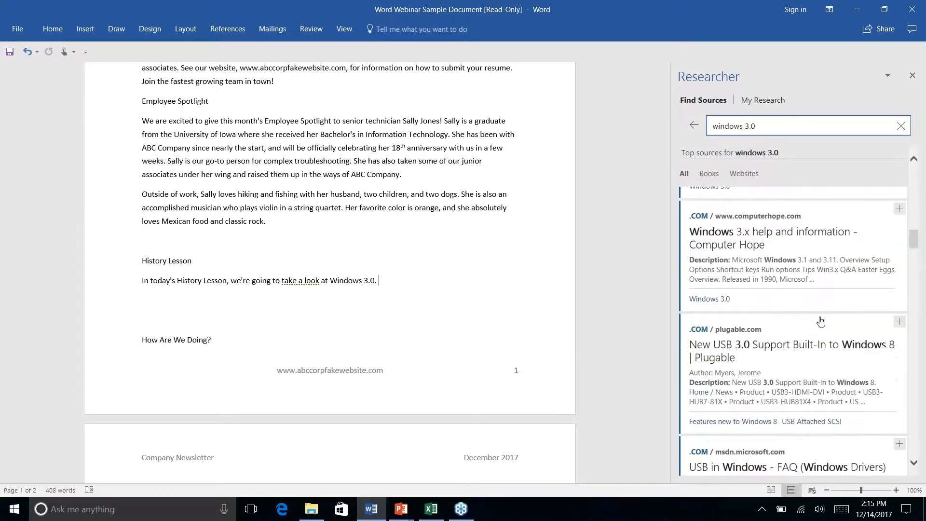
scroll(820, 321, up, 5)
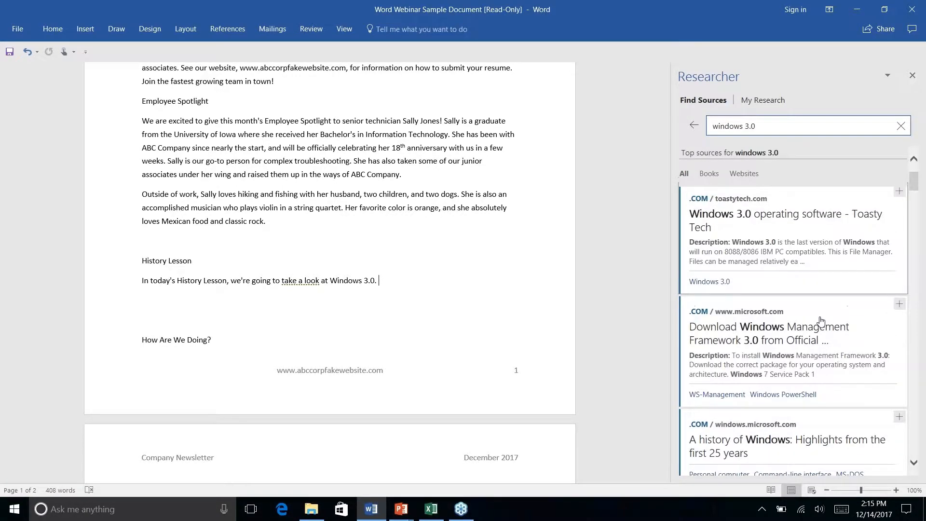
scroll(821, 320, up, 4)
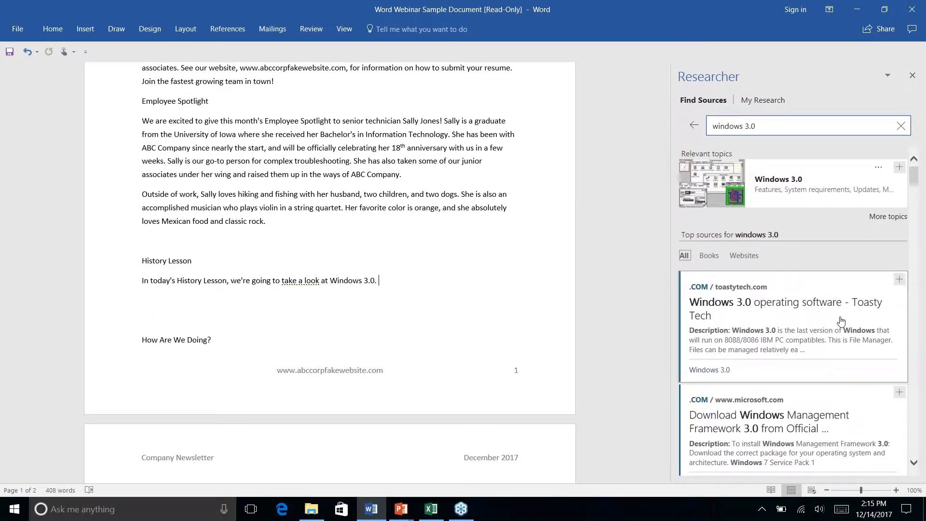
click(804, 313)
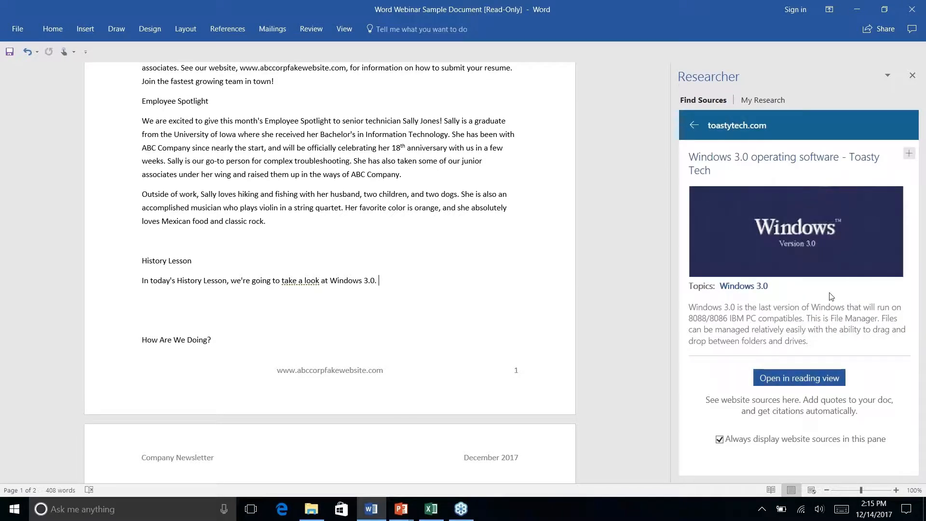
click(694, 126)
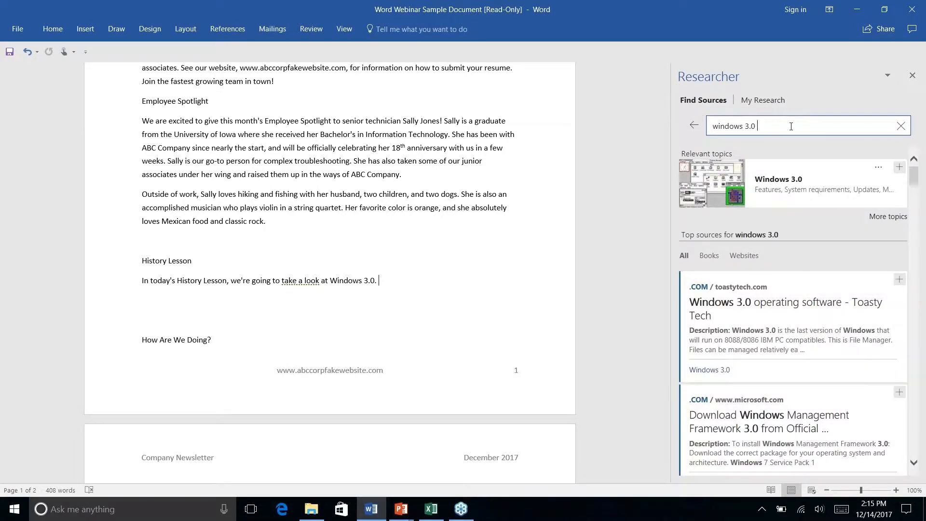
- Search Researcher for "windows 3.0 history", preview the ITProPortal article on Windows 3.0 turning 20, and return to the "windows 3.0" results
text(story)
key(Return)
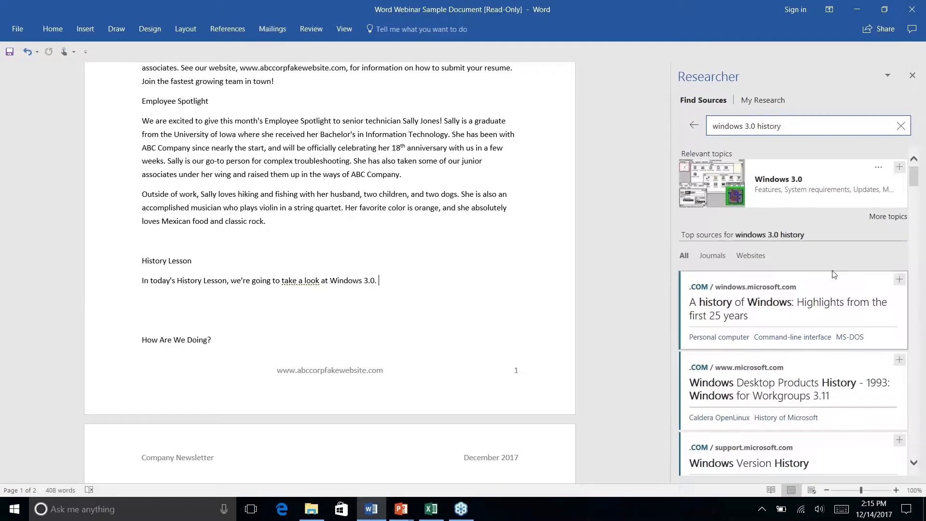
scroll(827, 325, down, 3)
scroll(828, 325, down, 8)
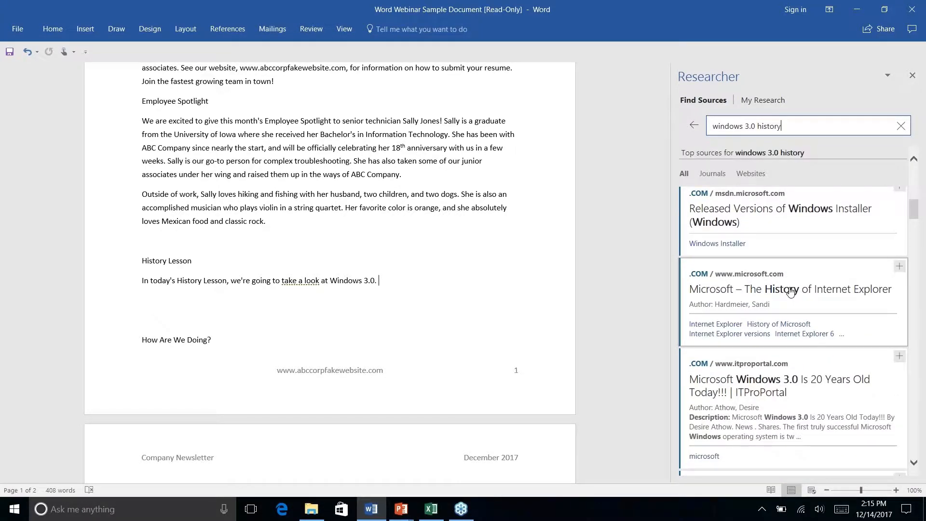
click(778, 386)
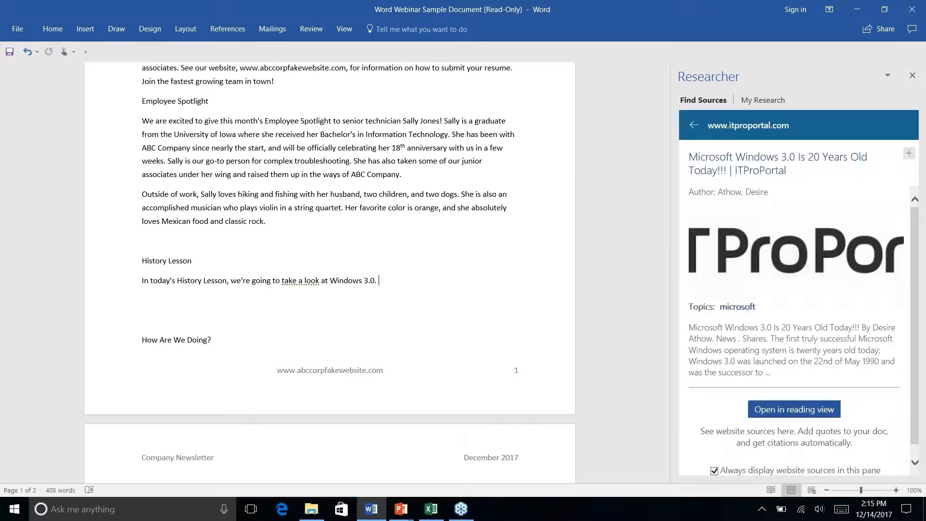
scroll(803, 331, down, 1)
scroll(804, 332, up, 1)
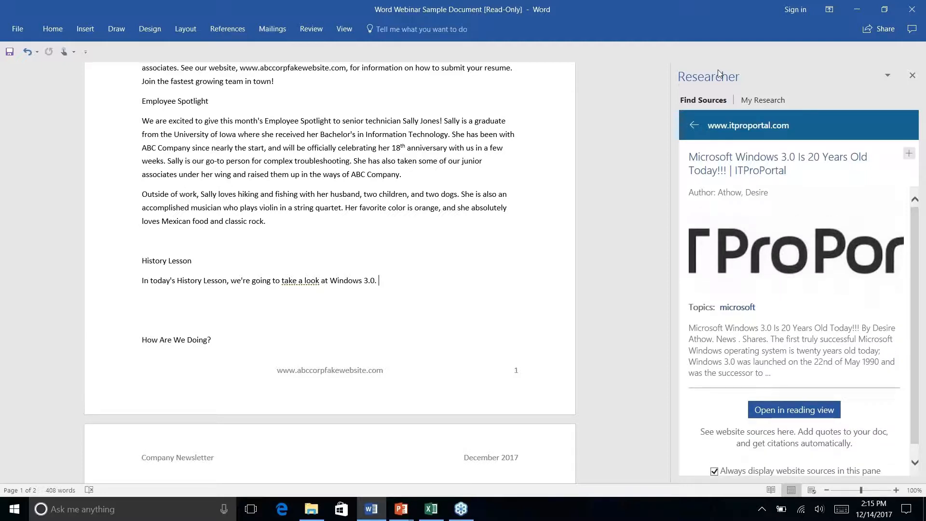
click(693, 127)
double_click(789, 129)
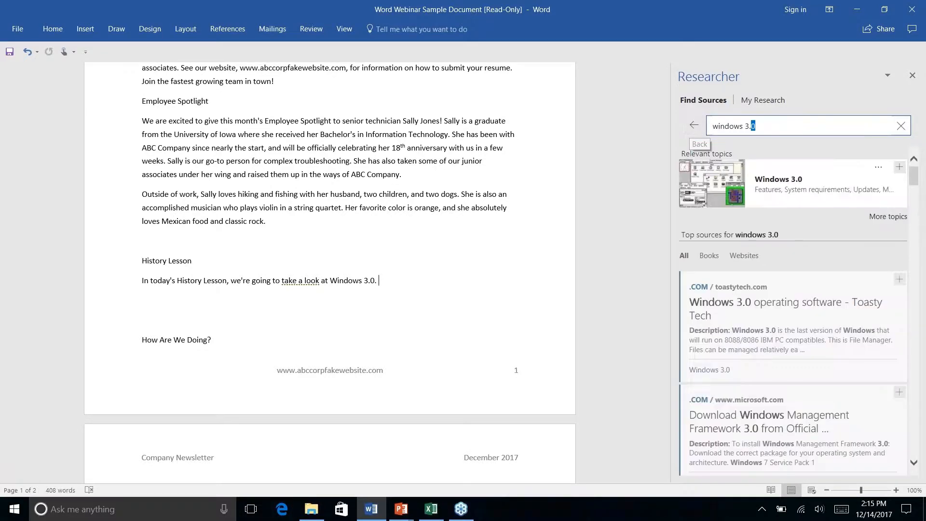
click(772, 131)
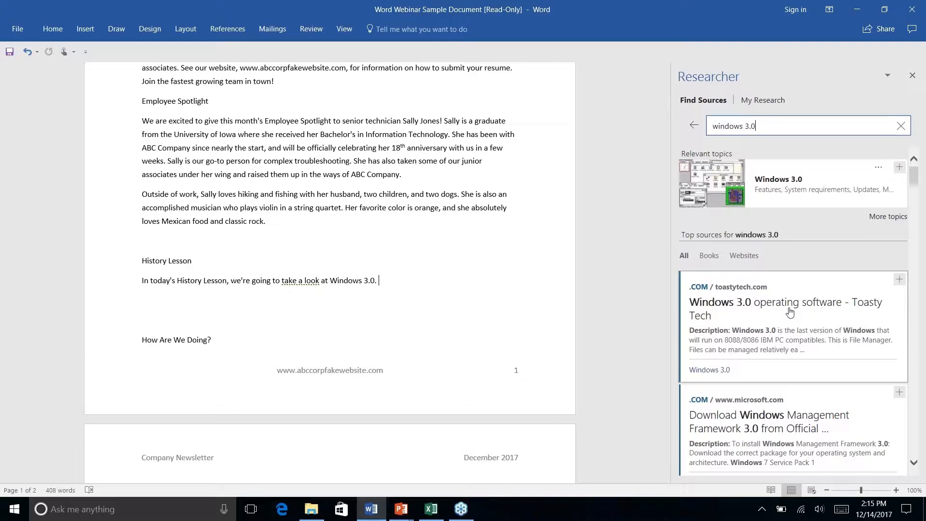
- Open the toastytech.com source "Windows 3.0 with Multimedia Extensions" and copy its summary paragraph into the document below the History Lesson sentence
scroll(789, 313, down, 8)
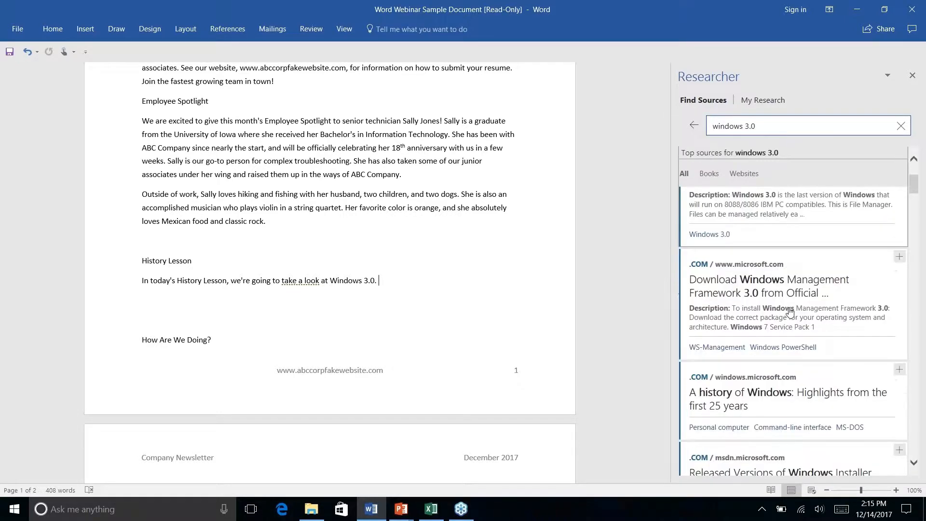
scroll(789, 313, down, 3)
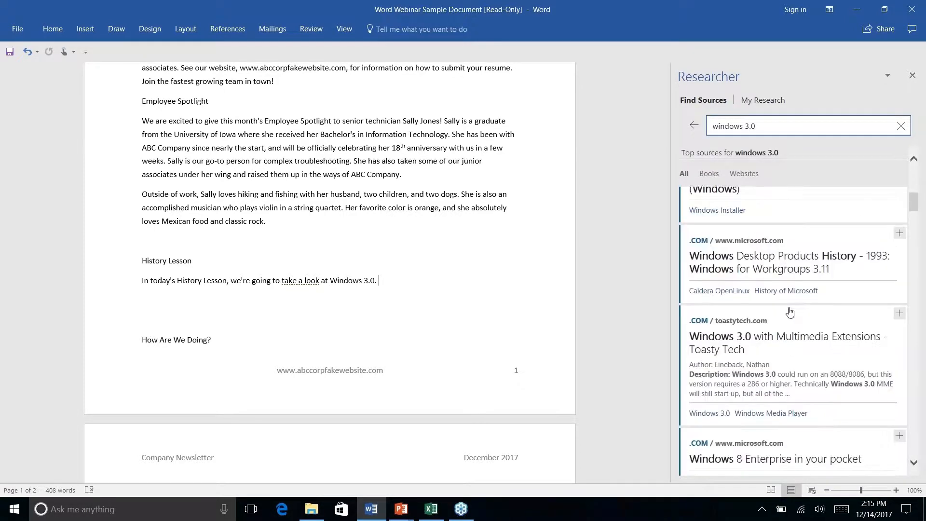
scroll(790, 312, down, 2)
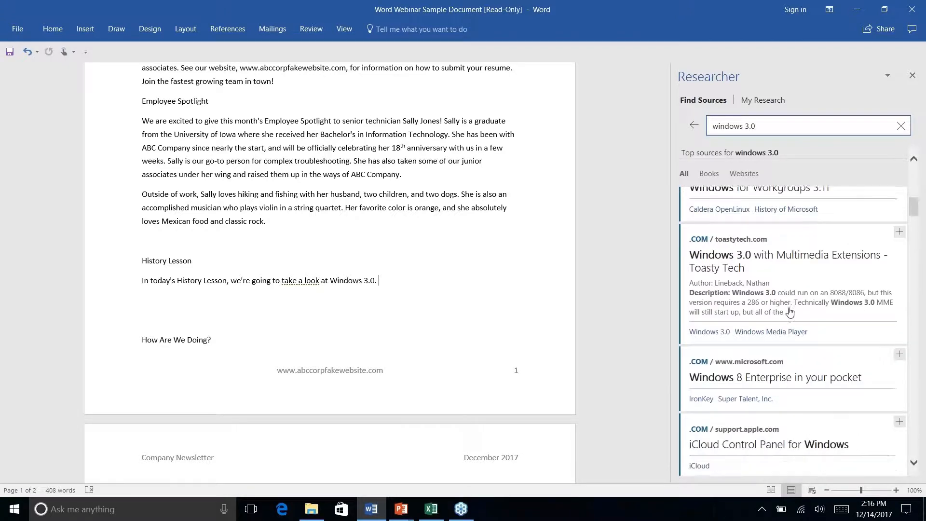
click(789, 258)
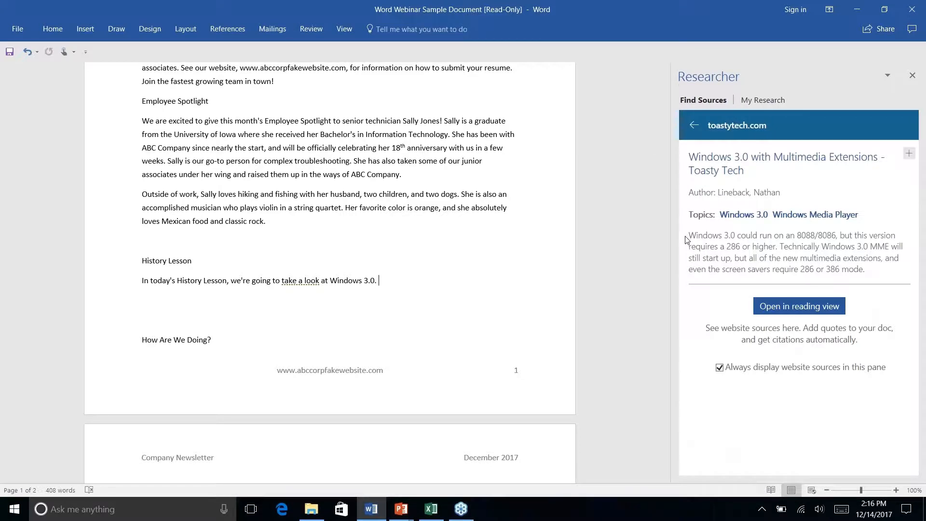
drag(691, 233, 884, 271)
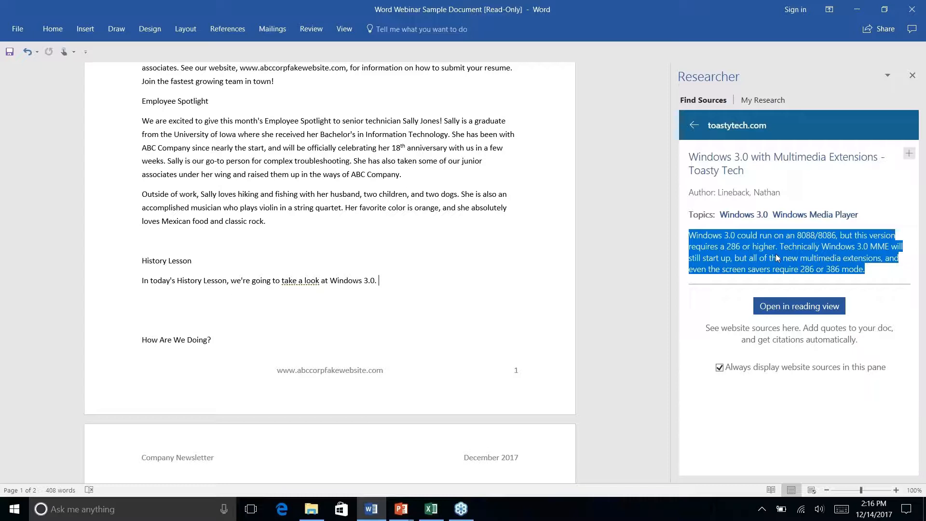
mouse_move(778, 258)
mouse_down()
mouse_move(343, 319)
mouse_move(461, 311)
mouse_up()
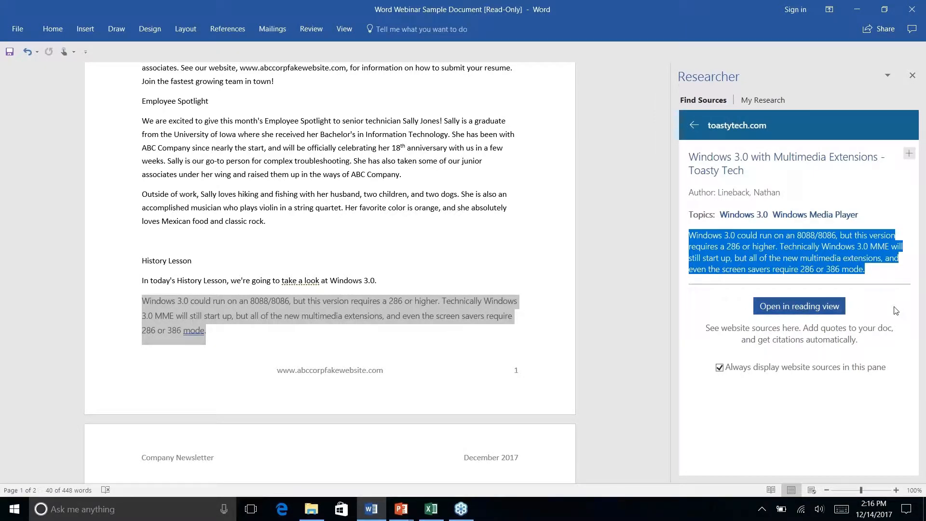
- Open the Multimedia Extensions article in reading view and select its paragraph about requiring a 286 or higher
click(785, 311)
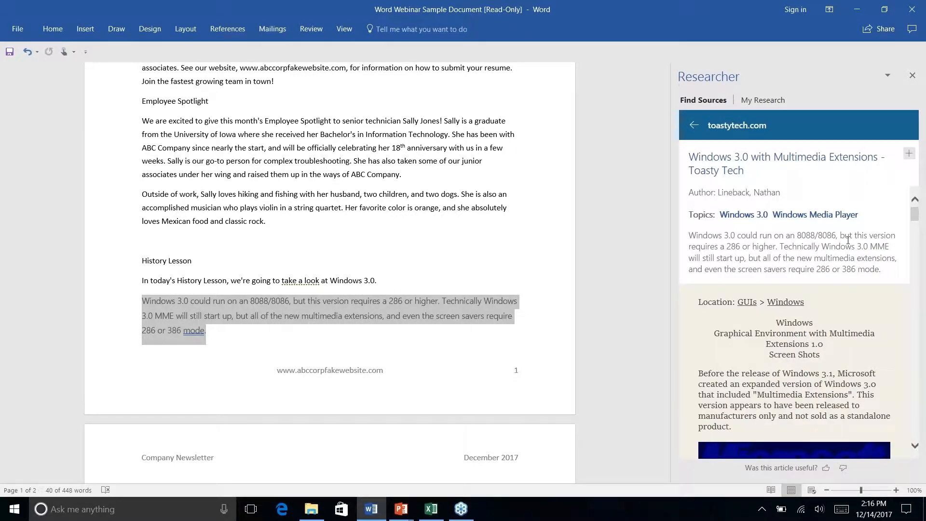
scroll(847, 240, down, 10)
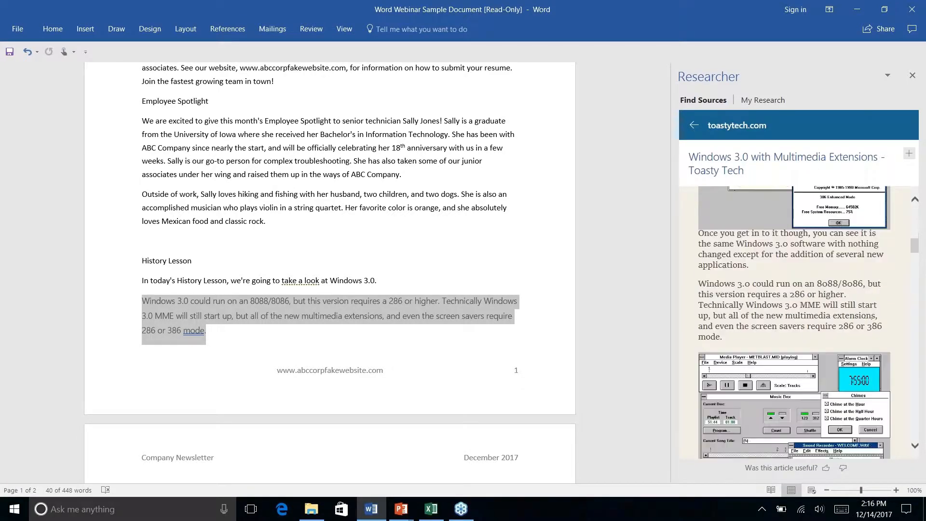
scroll(870, 315, down, 3)
scroll(870, 314, up, 6)
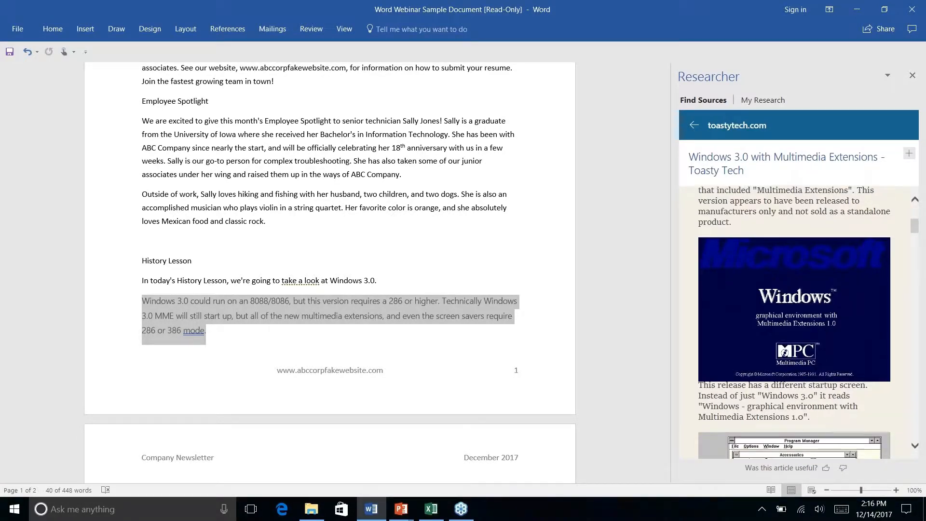
scroll(794, 322, down, 8)
scroll(795, 321, up, 3)
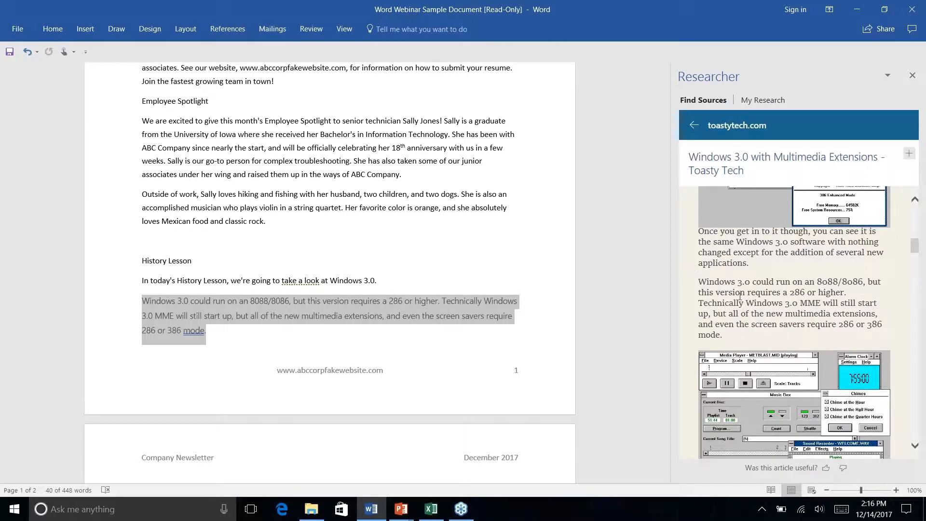
drag(699, 288, 778, 341)
scroll(777, 341, up, 3)
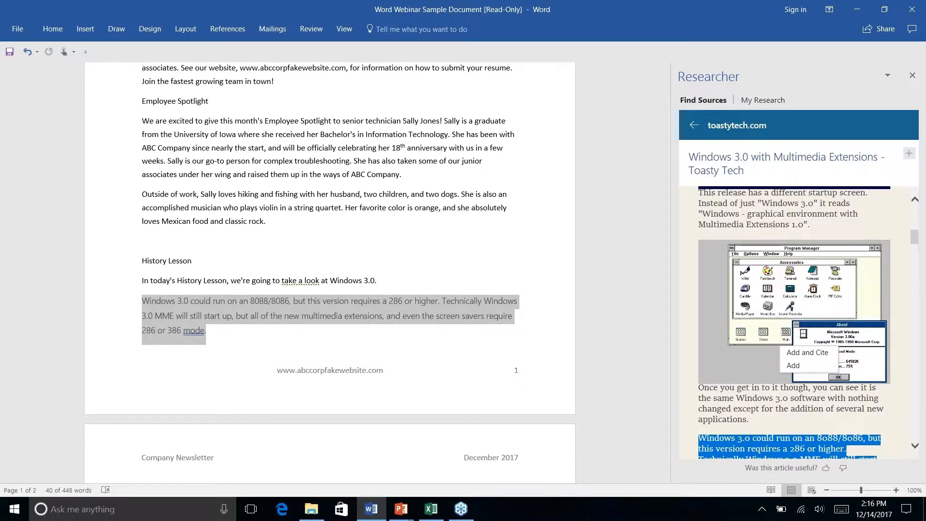
- Insert the article's paragraph about the media player playing ".mmm" animation files into the History Lesson together with its citation
scroll(794, 321, down, 5)
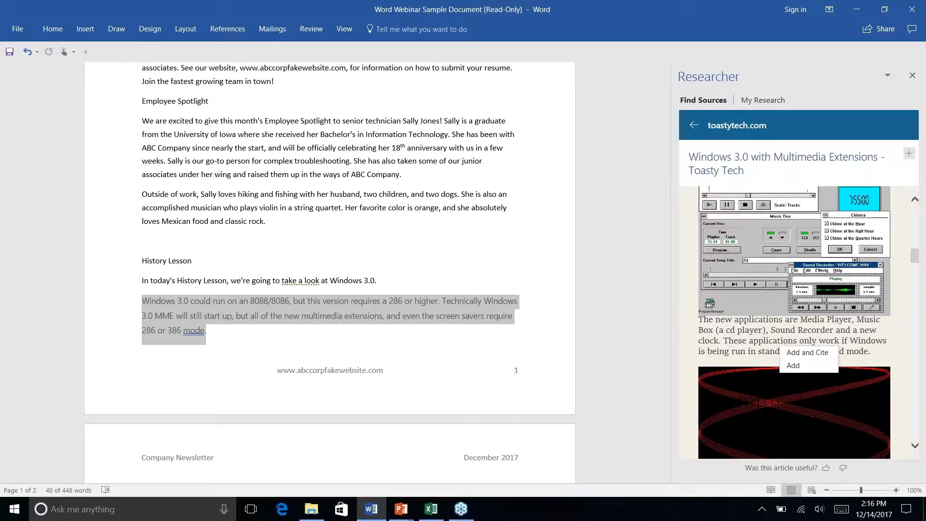
scroll(794, 321, down, 4)
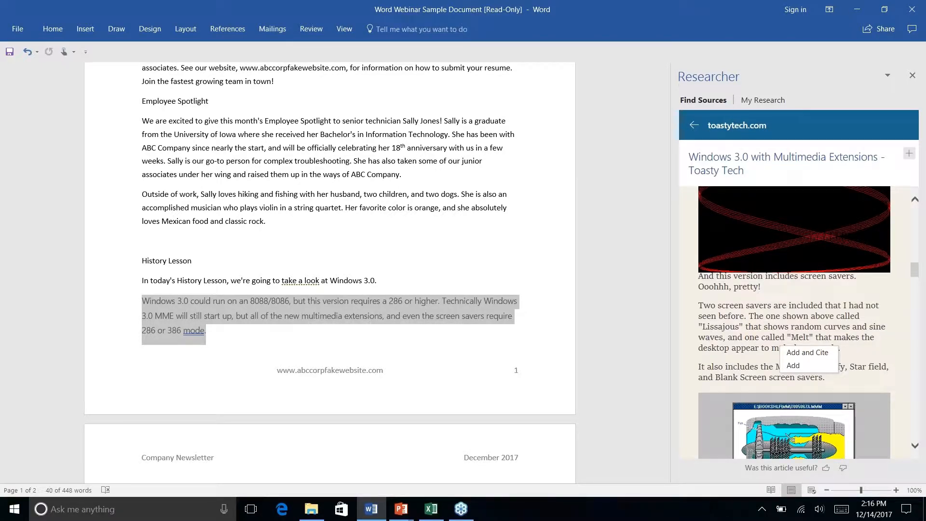
scroll(725, 311, down, 5)
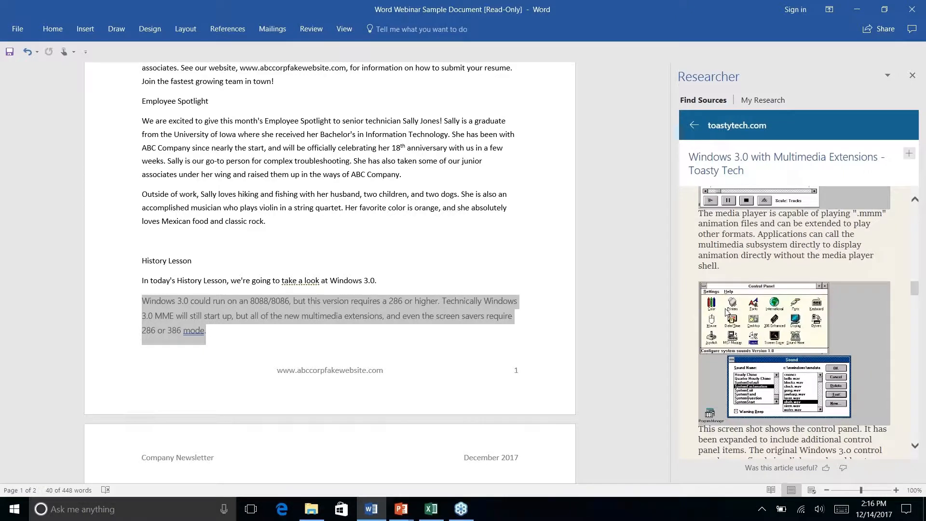
scroll(718, 299, up, 1)
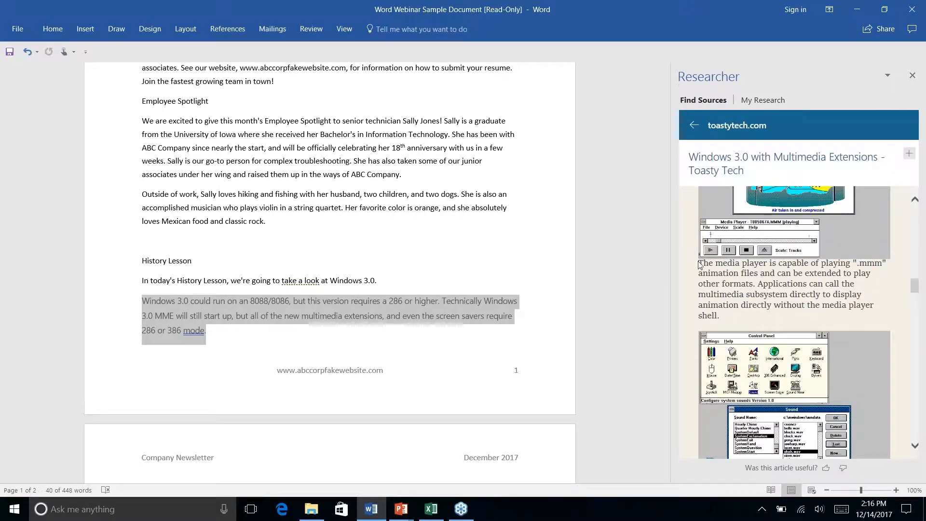
drag(699, 264, 743, 314)
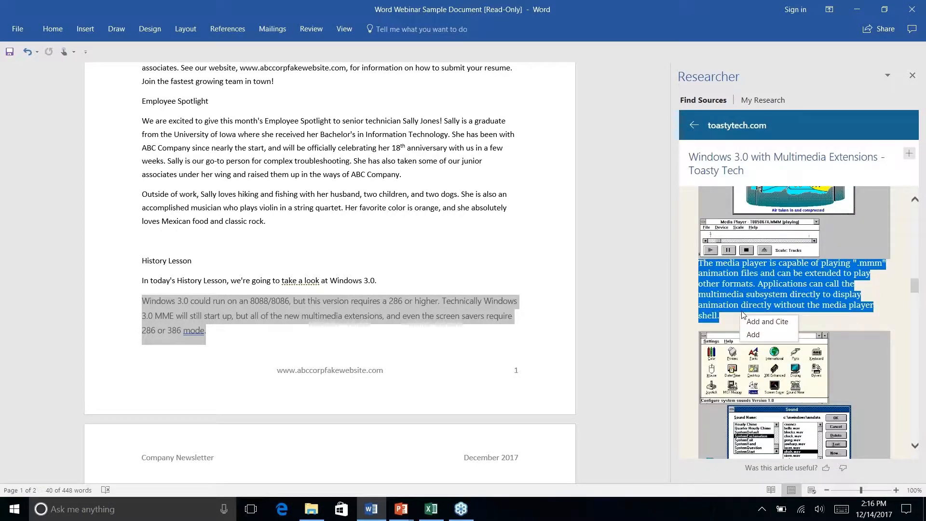
click(769, 322)
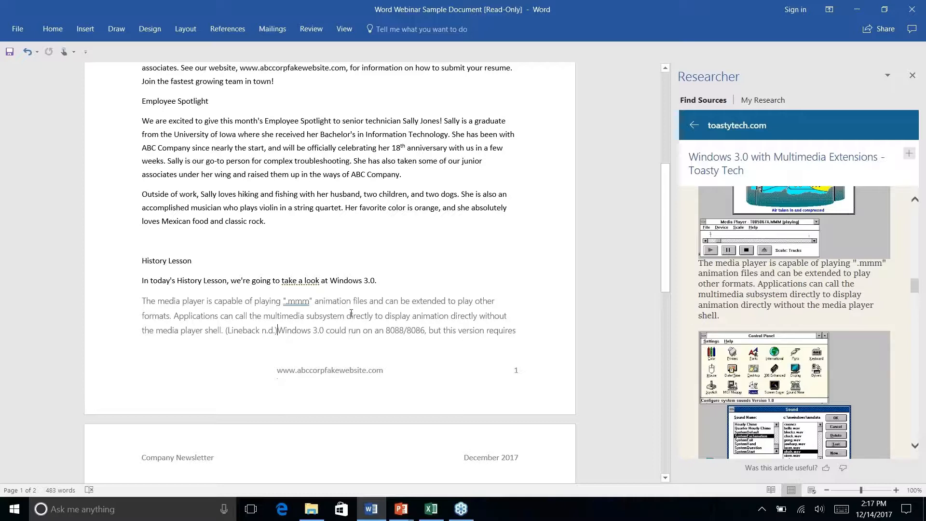
- Set the citation style to APA, collapse the ribbon, and select the in-text citation after the media player paragraph
scroll(350, 311, down, 3)
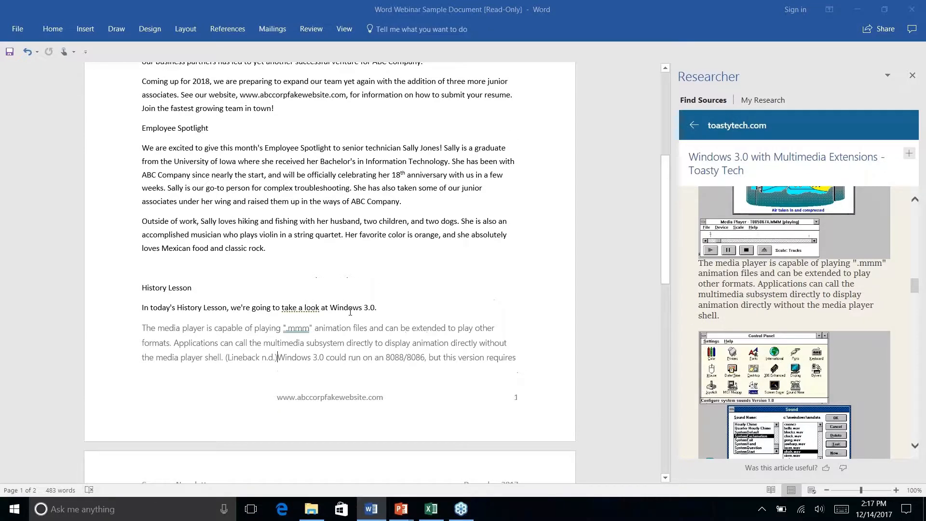
scroll(350, 311, down, 3)
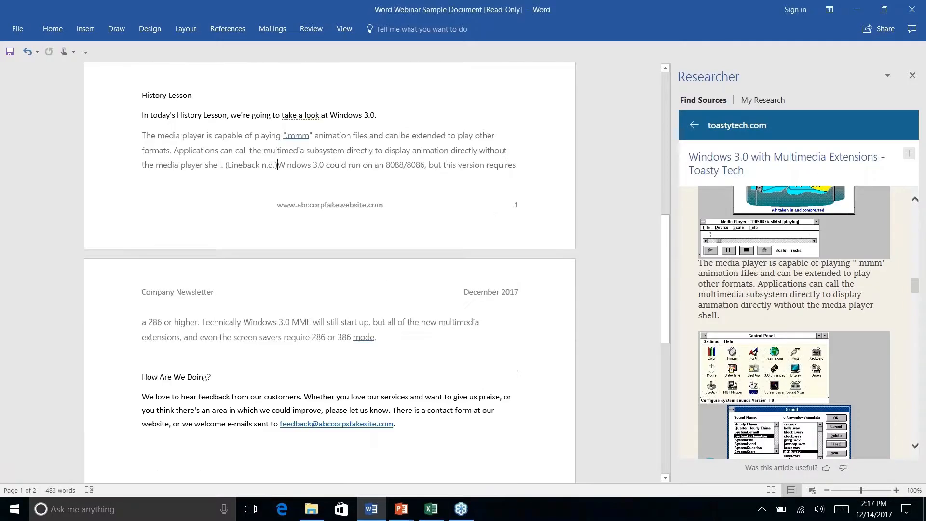
click(227, 29)
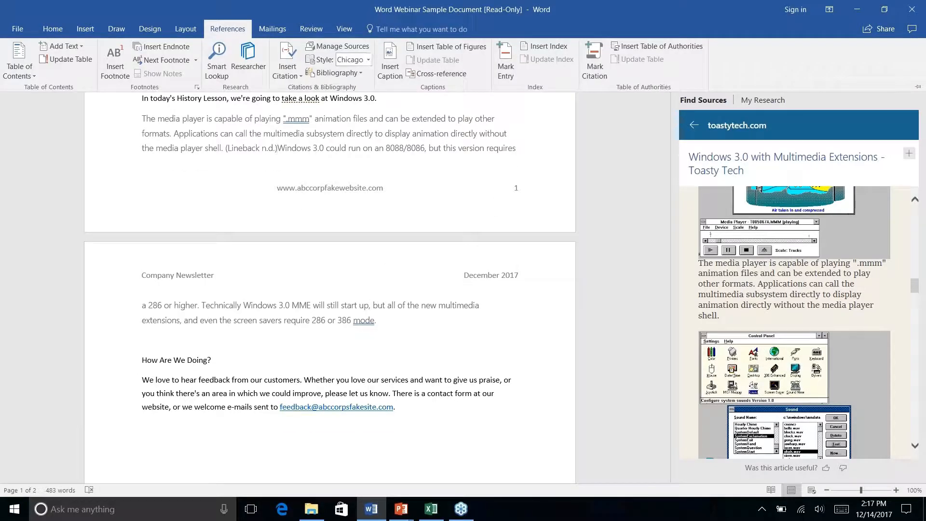
click(369, 60)
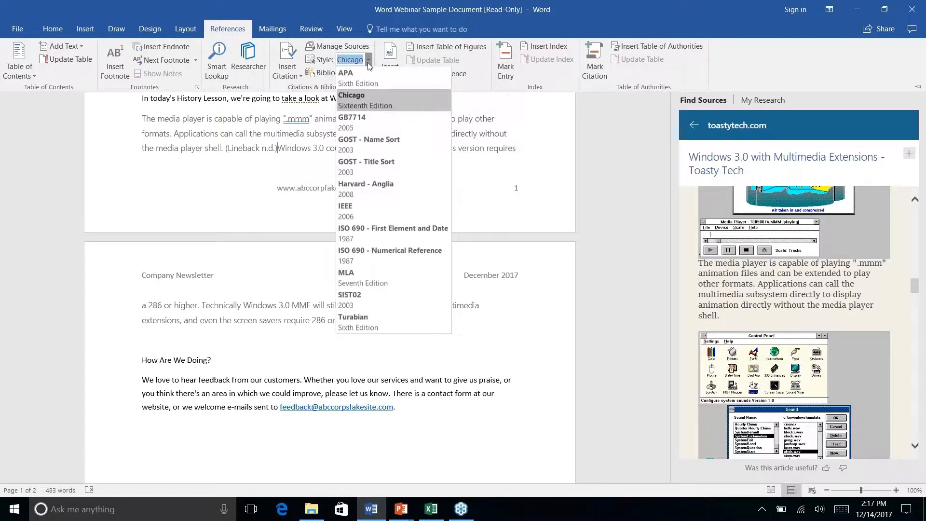
click(359, 81)
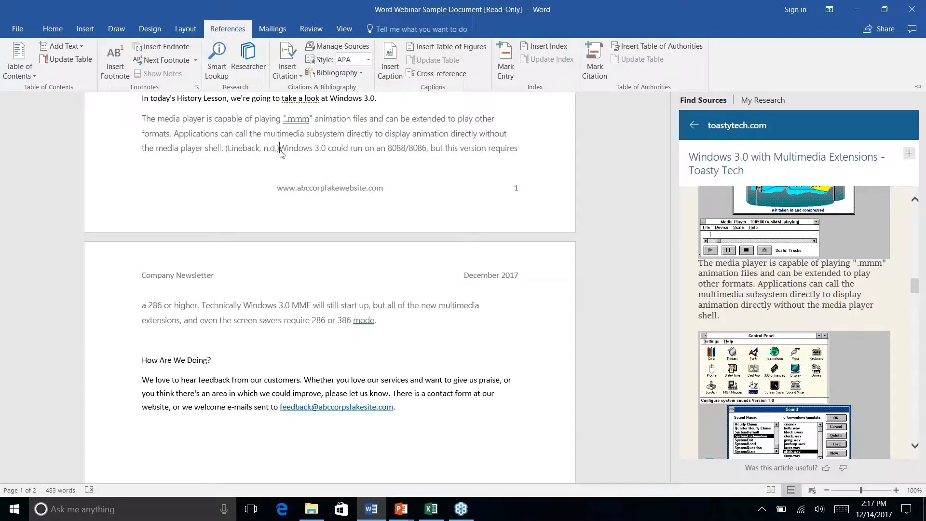
key(ctrl+F1)
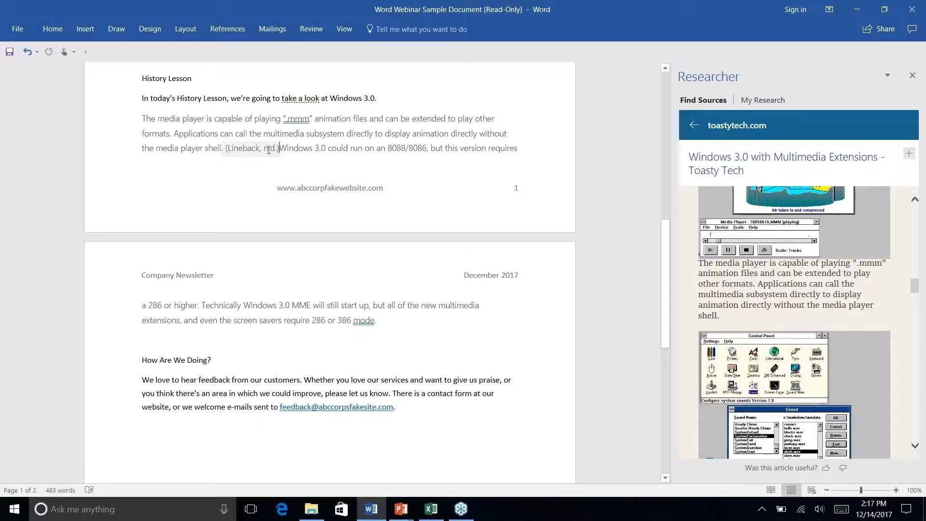
click(252, 148)
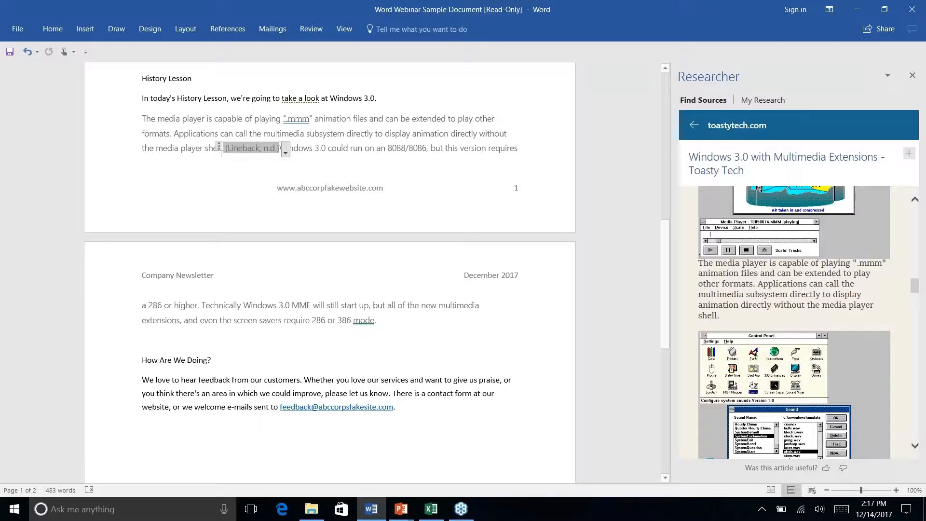
- Open the source details of the in-text citation, look over the available source types, and close them without changes
click(286, 153)
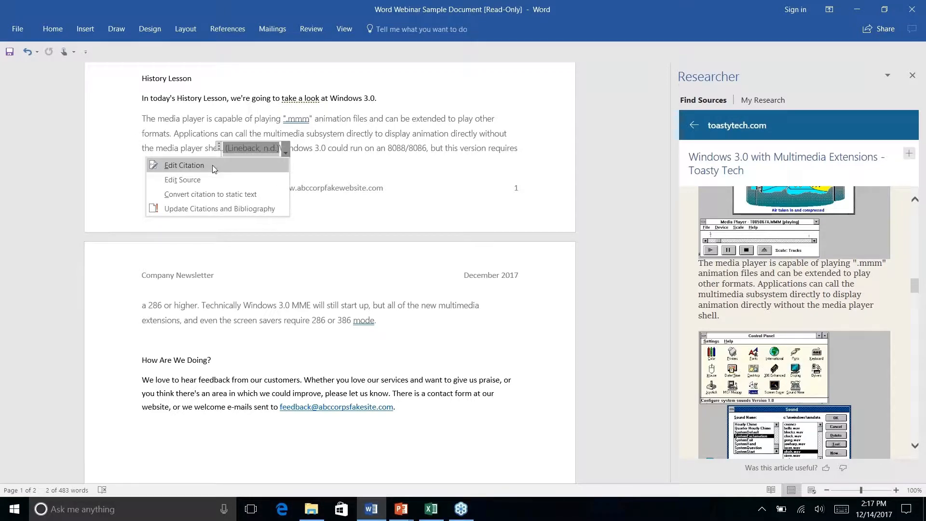
click(204, 181)
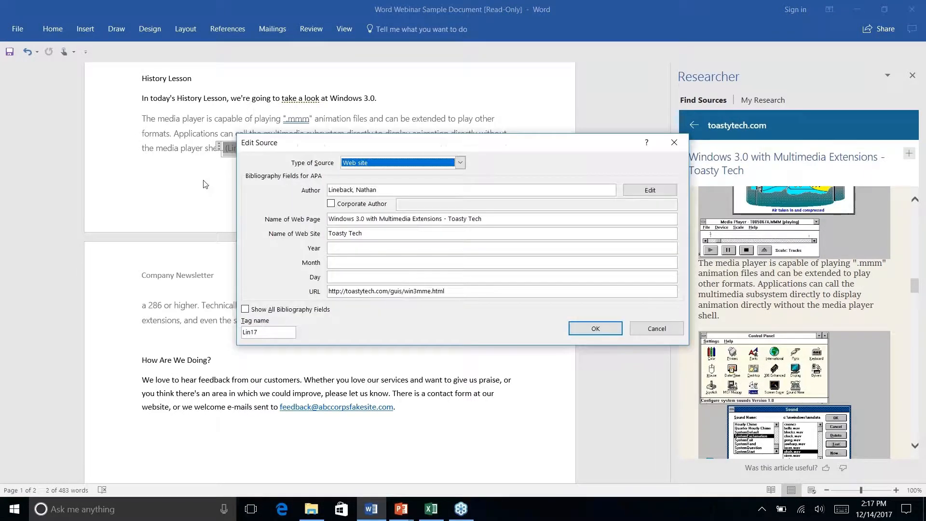
click(460, 164)
click(461, 164)
click(657, 330)
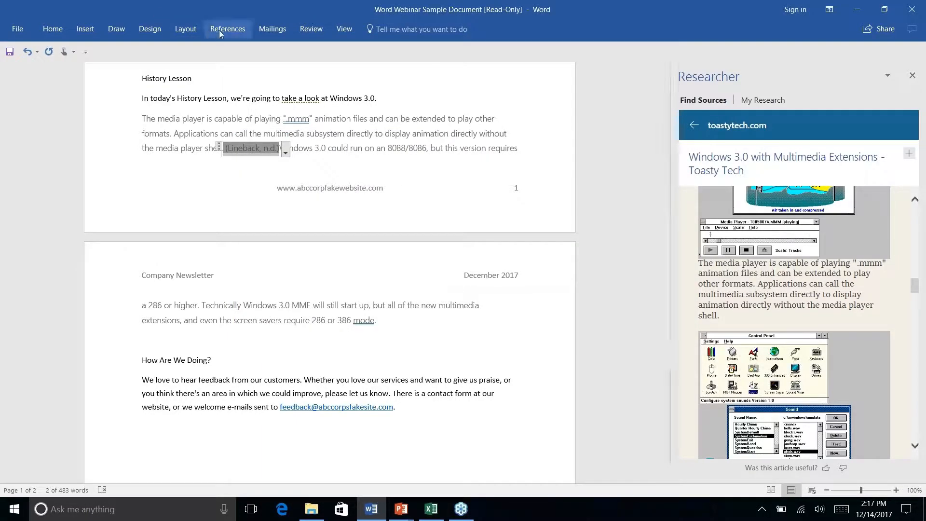
click(247, 31)
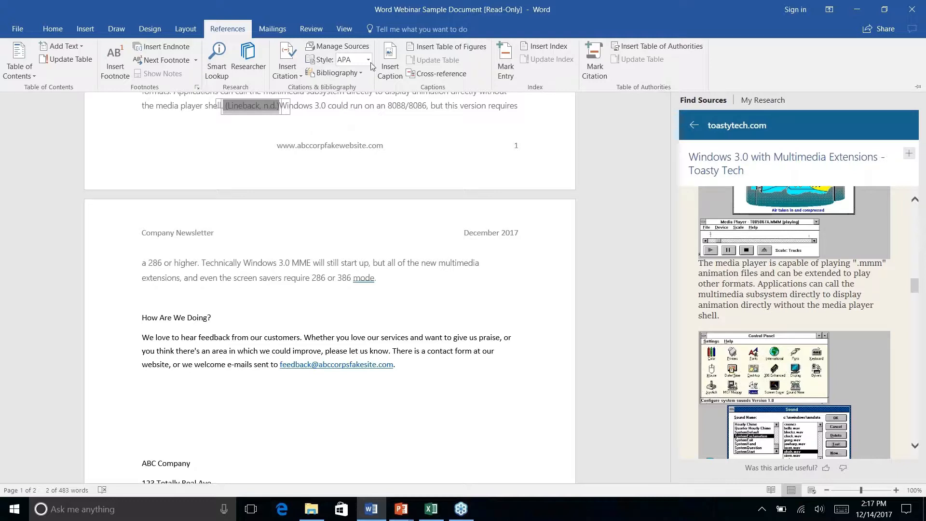
key(ctrl+F1)
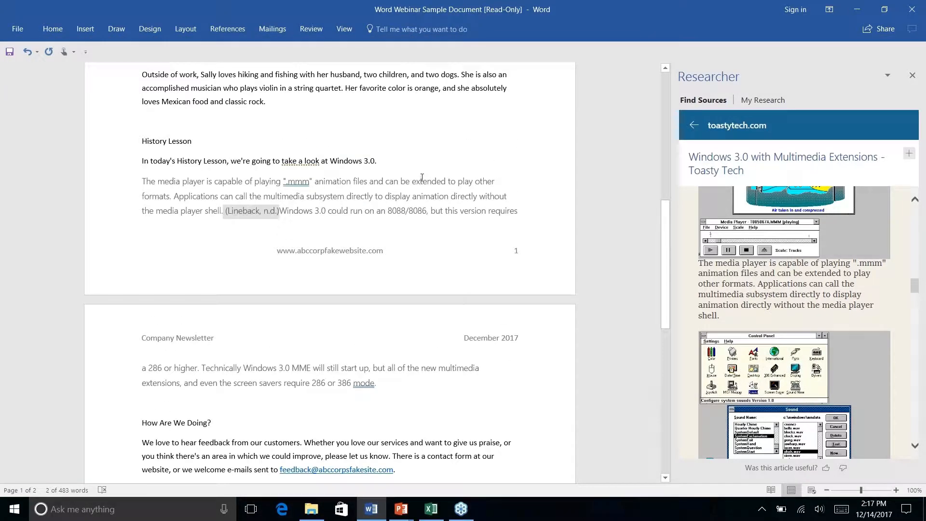
click(420, 181)
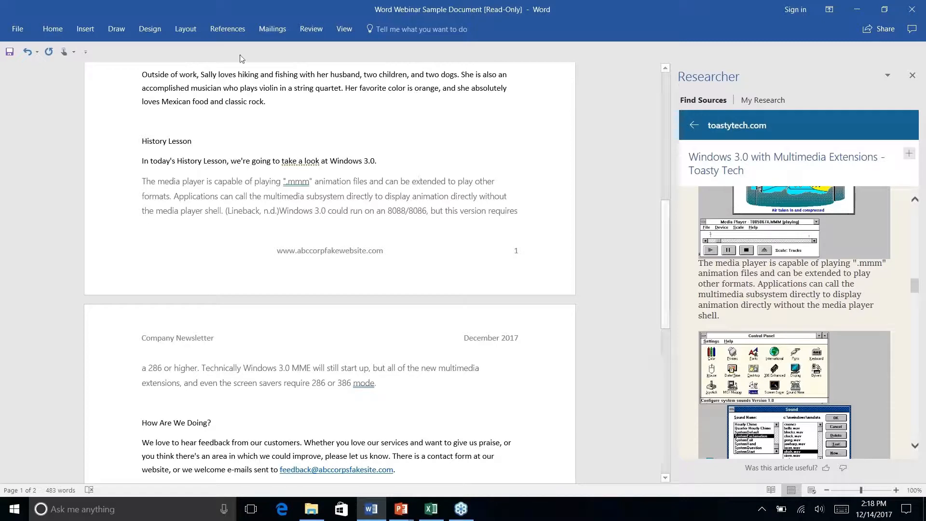
click(221, 30)
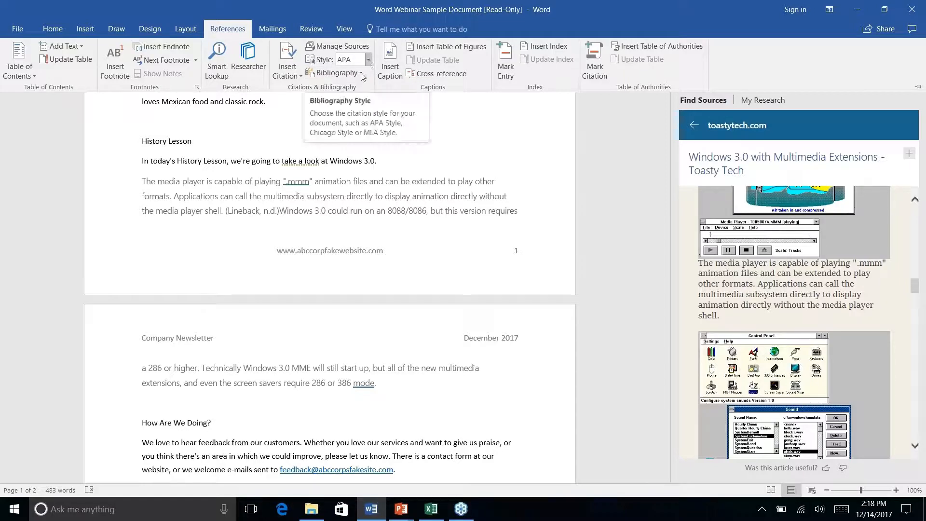
- Insert the built-in "References" bibliography directly after the last History Lesson paragraph
click(401, 388)
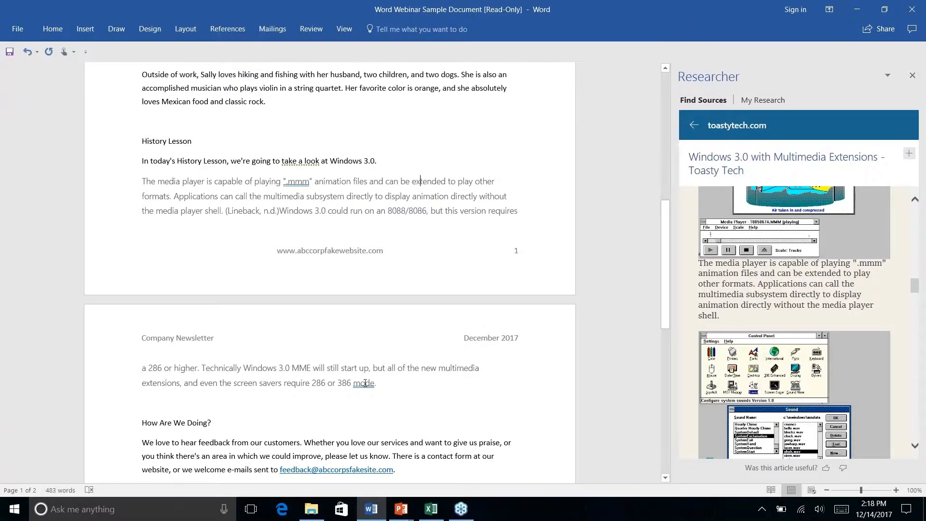
right_click(380, 383)
key(Escape)
click(228, 29)
click(359, 72)
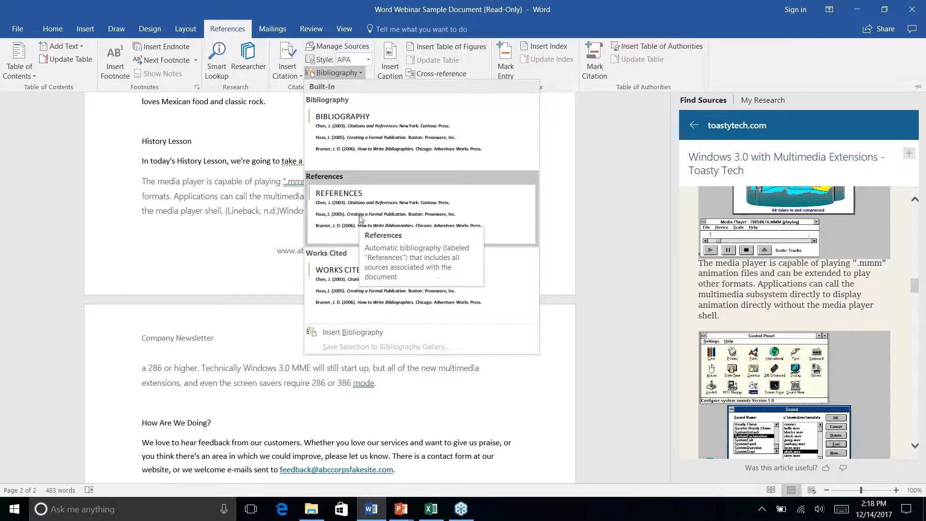
click(359, 218)
- Examine the inserted references list, the in-text citation in the History Lesson, and the newsletter content around them
scroll(330, 289, down, 2)
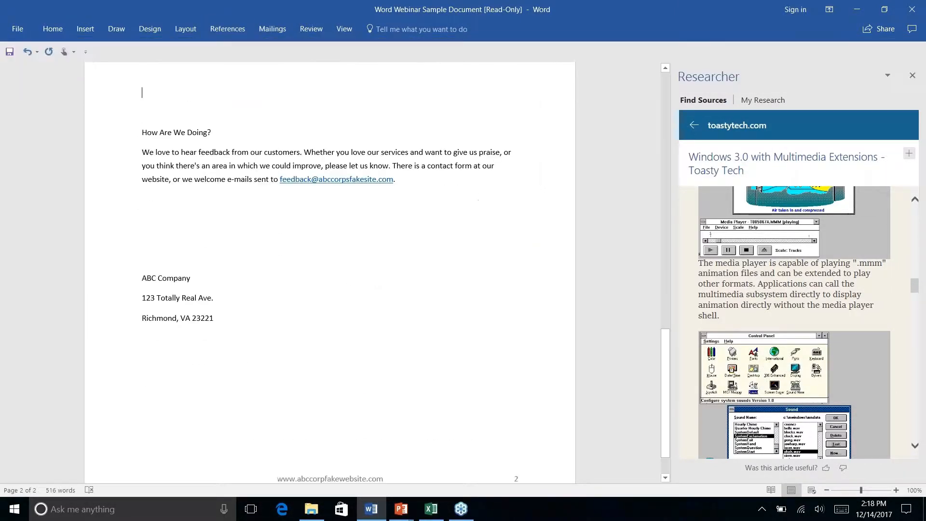
scroll(330, 289, up, 7)
scroll(330, 273, up, 3)
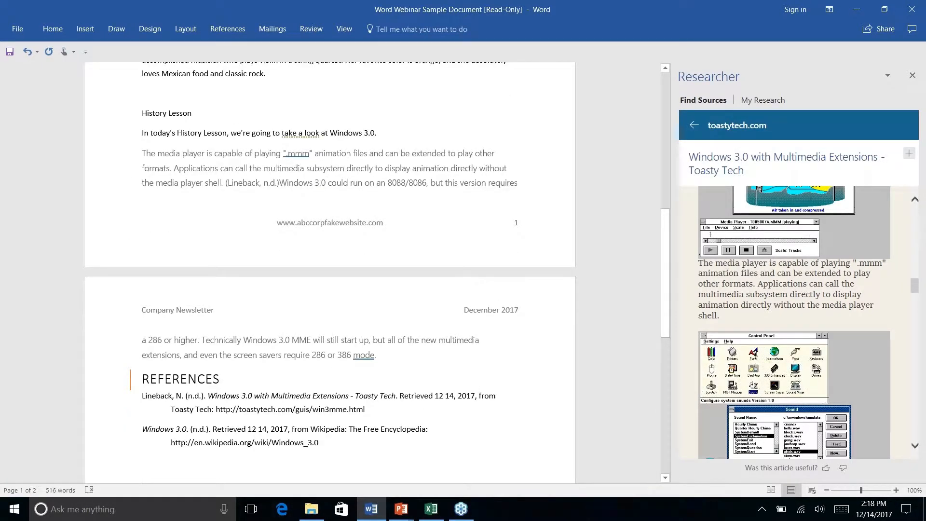
click(269, 182)
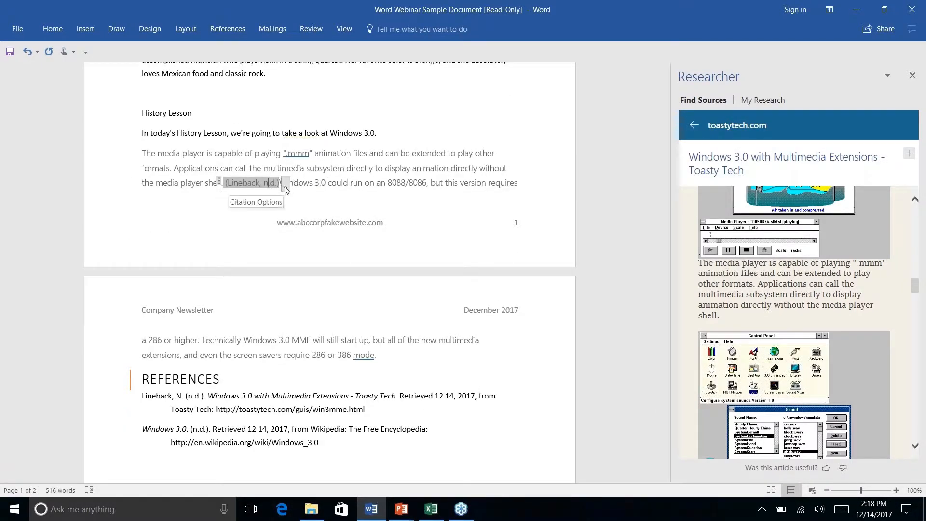
right_click(339, 336)
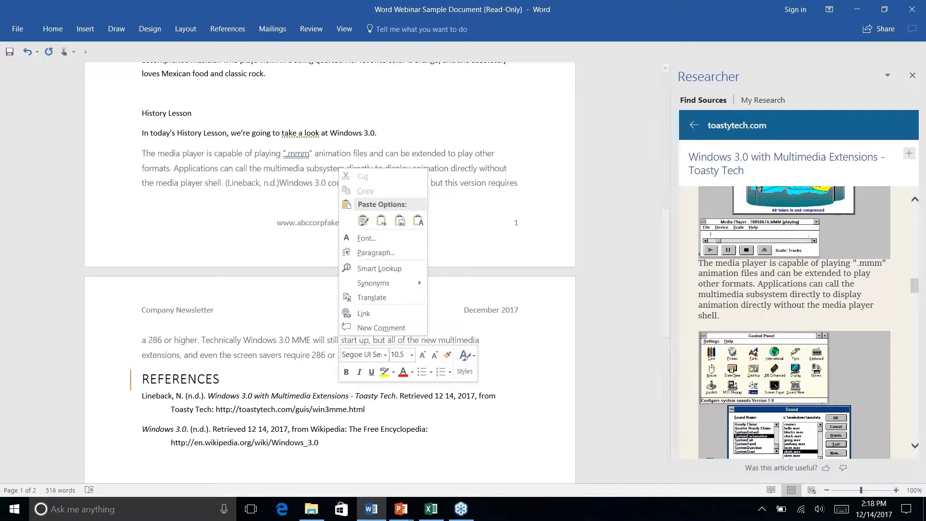
key(Escape)
scroll(328, 306, down, 5)
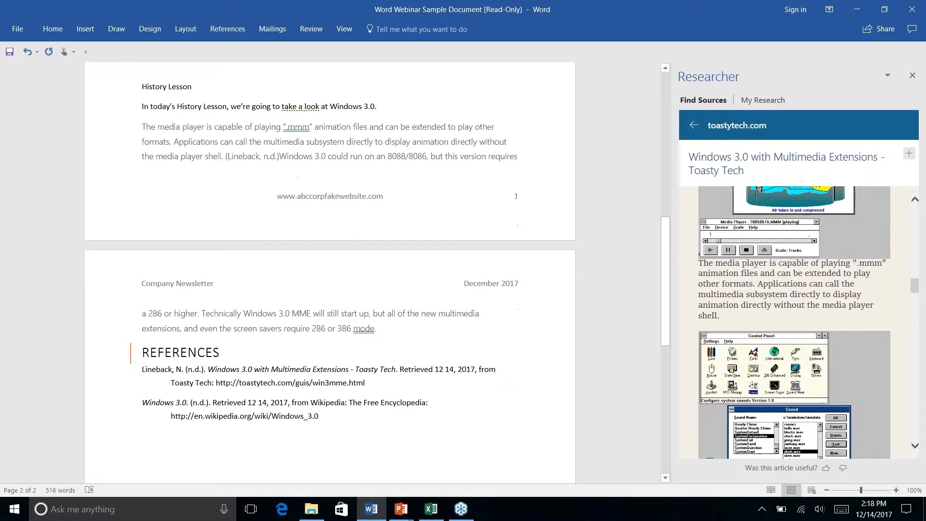
click(339, 224)
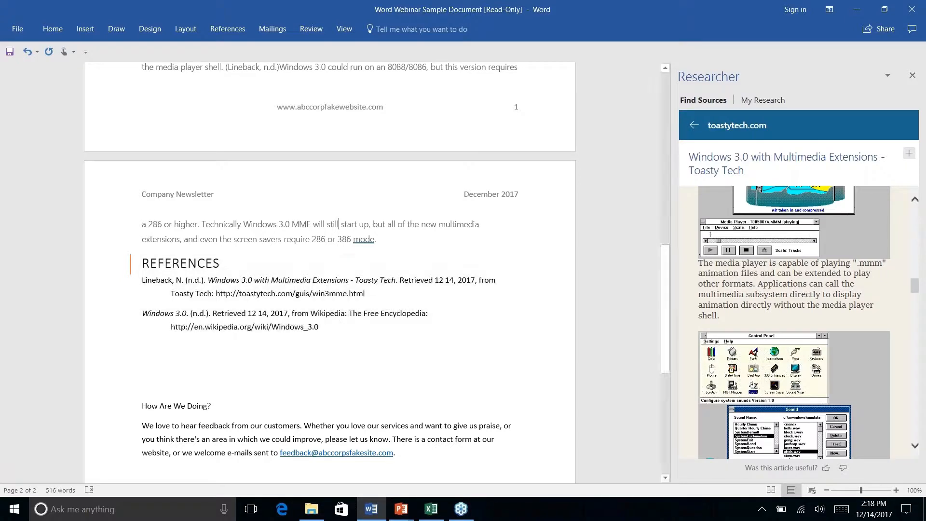
scroll(337, 289, down, 5)
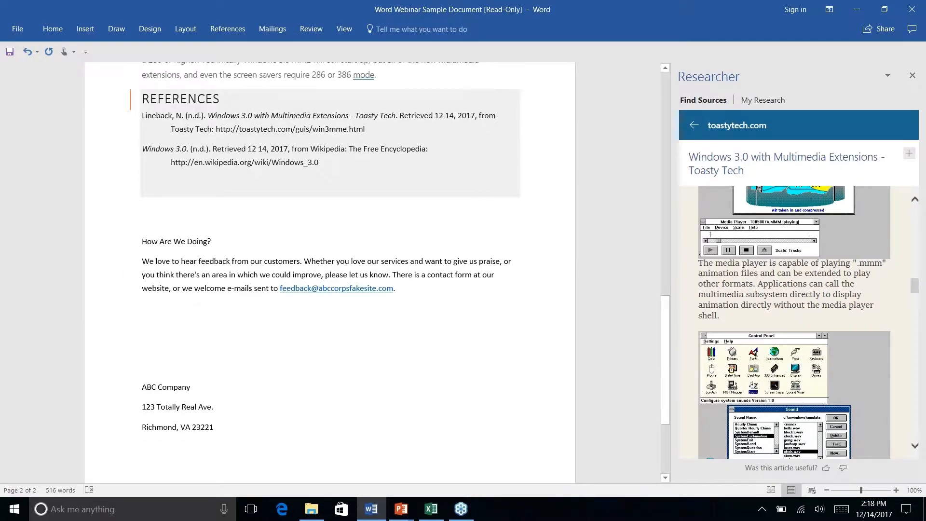
scroll(337, 289, up, 9)
- Close and reopen Researcher, view its My Research section, and close Researcher again
click(912, 76)
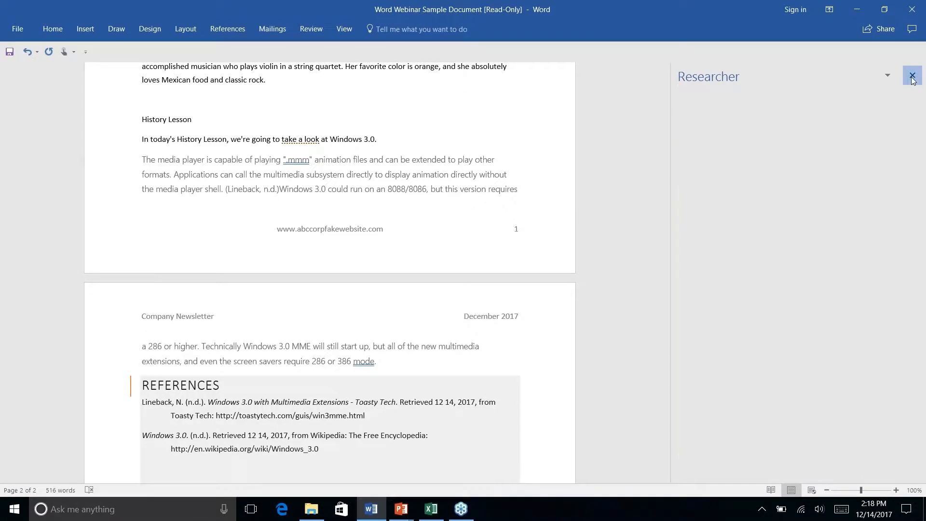
click(240, 29)
click(240, 49)
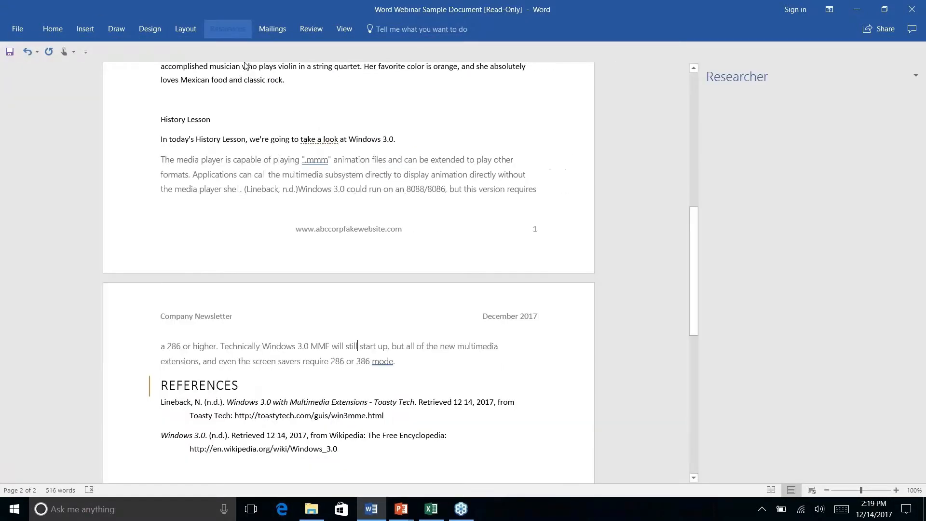
click(752, 101)
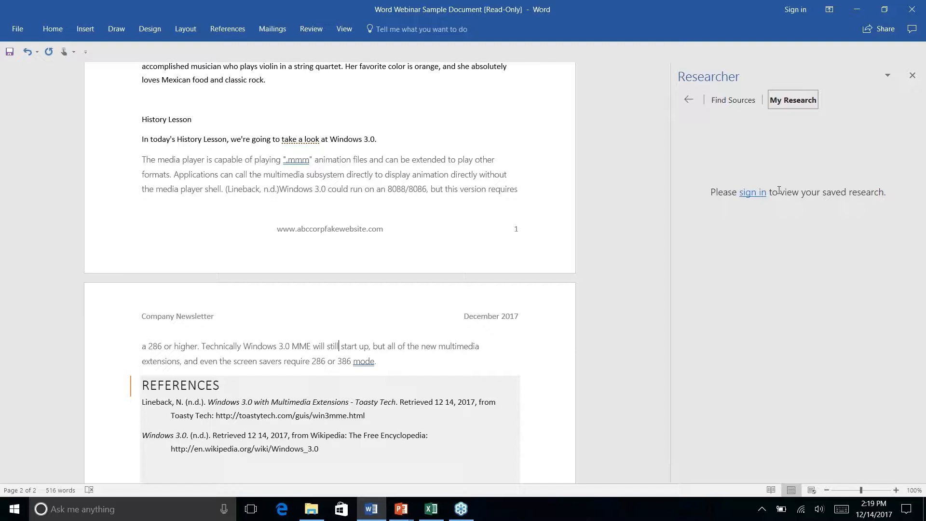
click(912, 77)
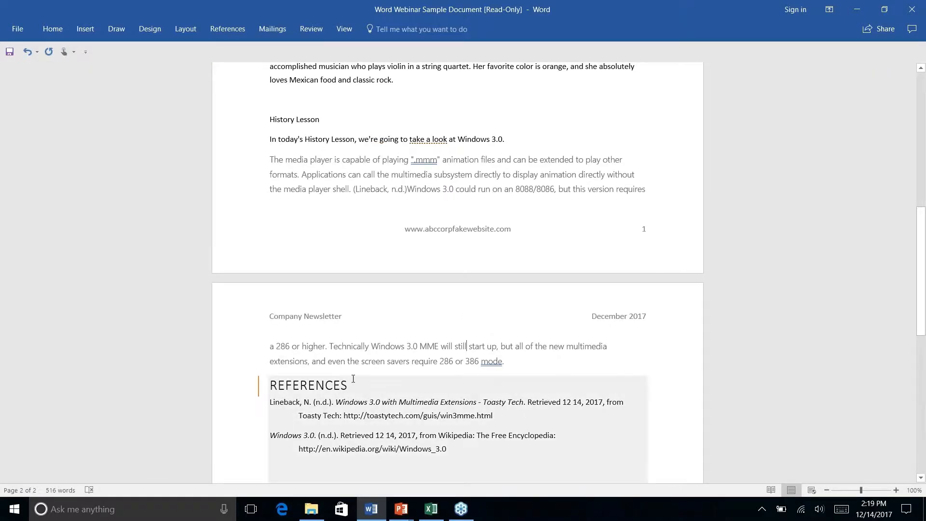
- Look through the newsletter from its title to the references list, ending at the History Lesson
scroll(351, 378, down, 5)
scroll(351, 378, up, 15)
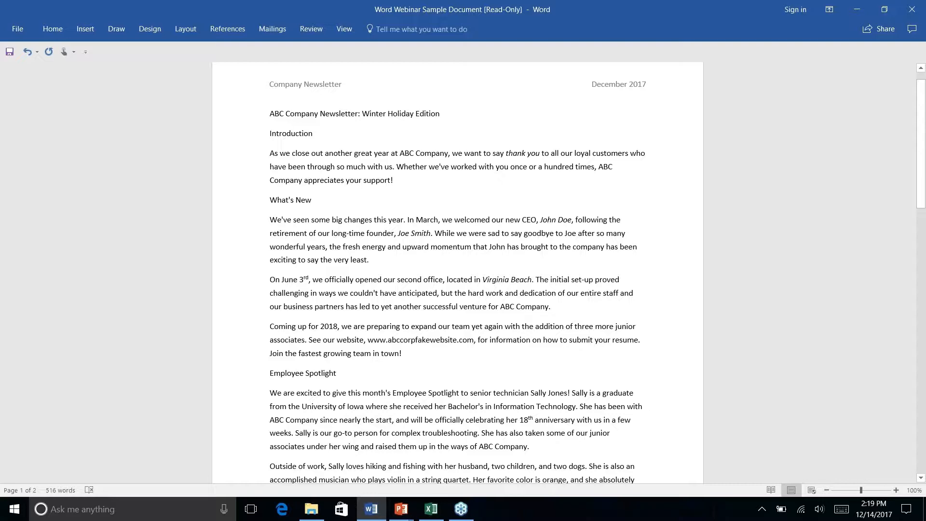
scroll(466, 399, down, 10)
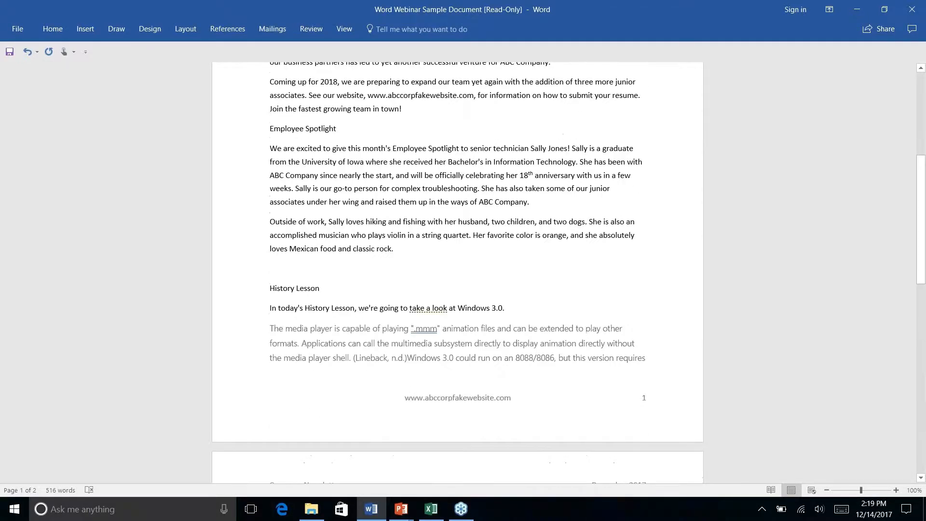
scroll(475, 312, down, 3)
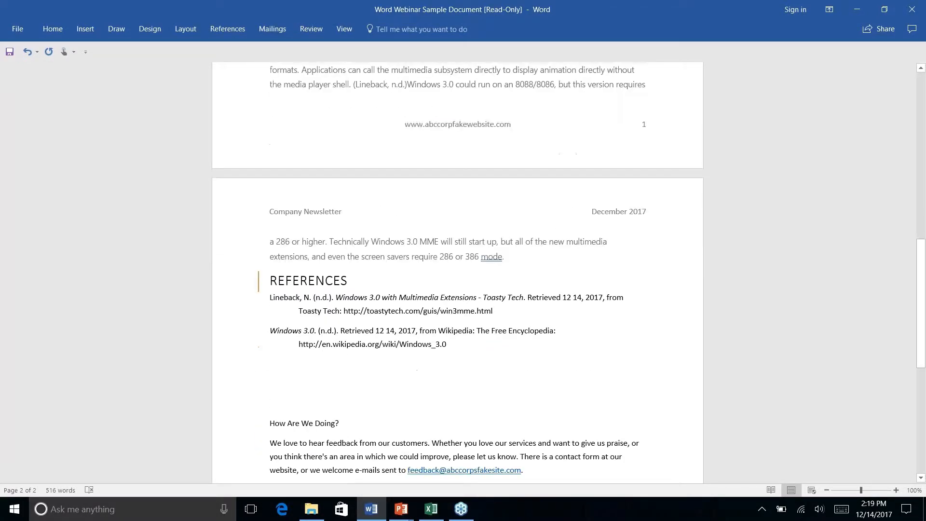
scroll(475, 313, up, 3)
scroll(475, 313, down, 2)
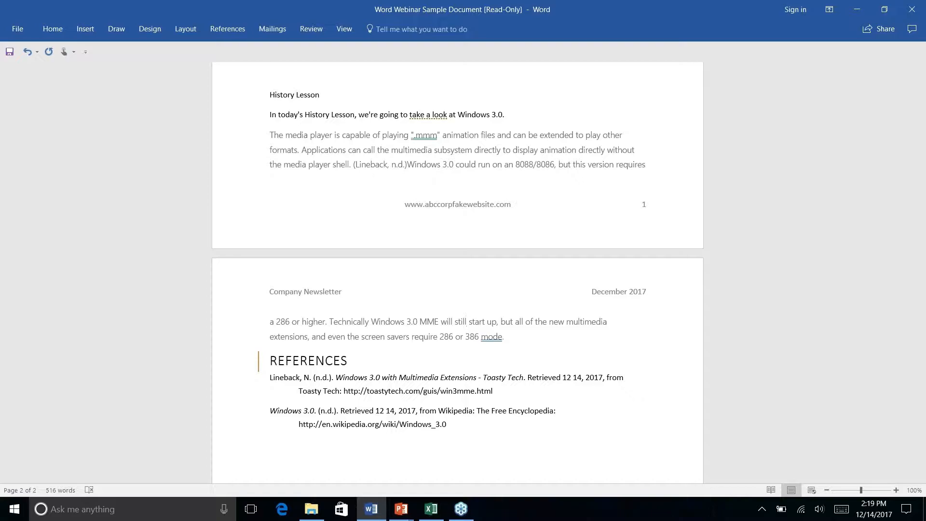
- Switch to the PowerPoint slide show, advance it to the "Quick Parts" slide, and return to the Word document
key(alt+Tab)
key(Right)
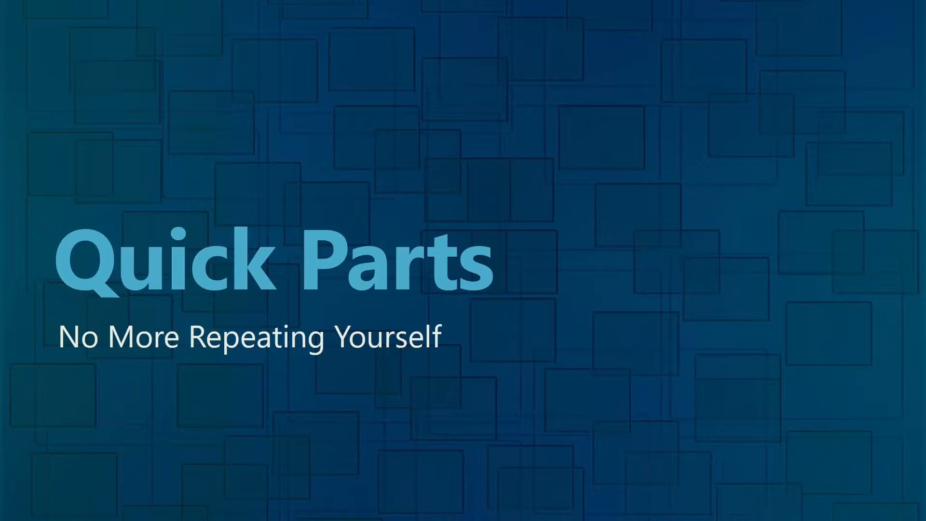
key(alt+Tab)
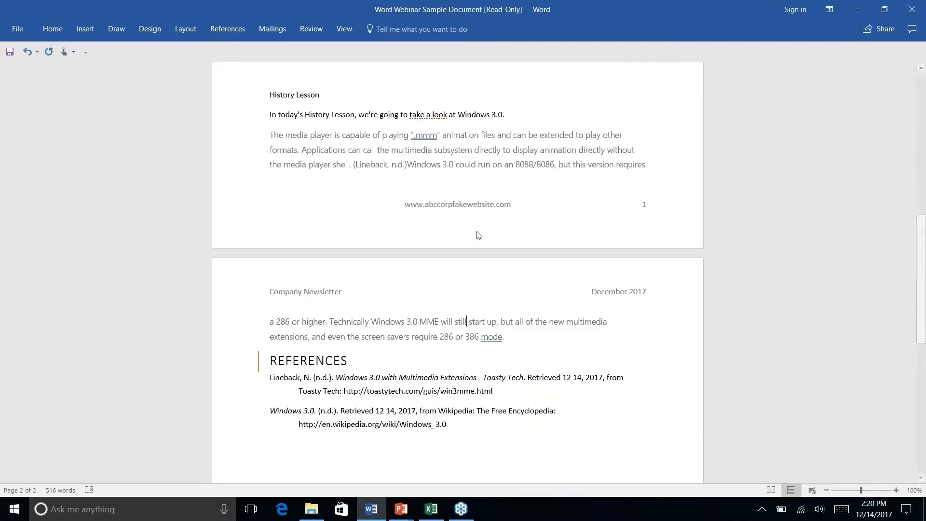
- Center the three-line ABC Company name and address block at the end of the newsletter
scroll(475, 233, down, 2)
scroll(569, 247, up, 7)
scroll(569, 248, down, 10)
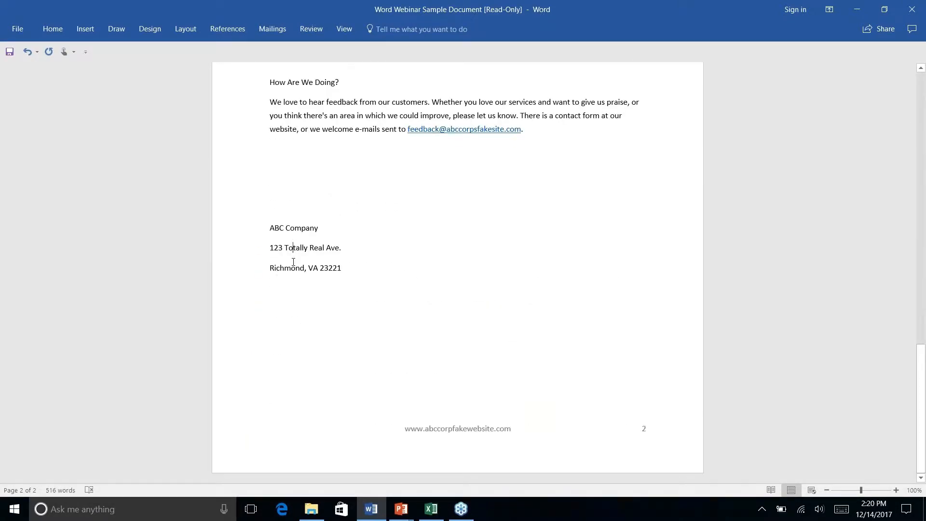
drag(342, 268, 236, 227)
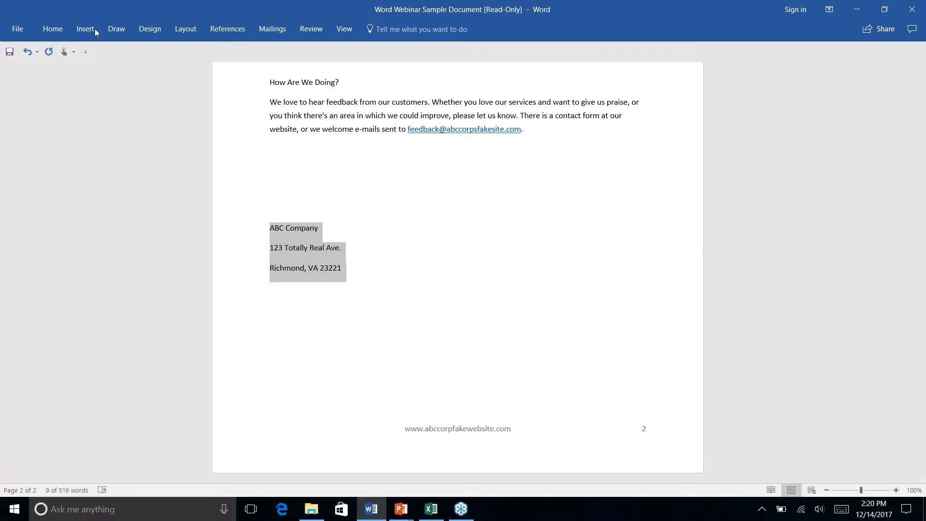
click(53, 28)
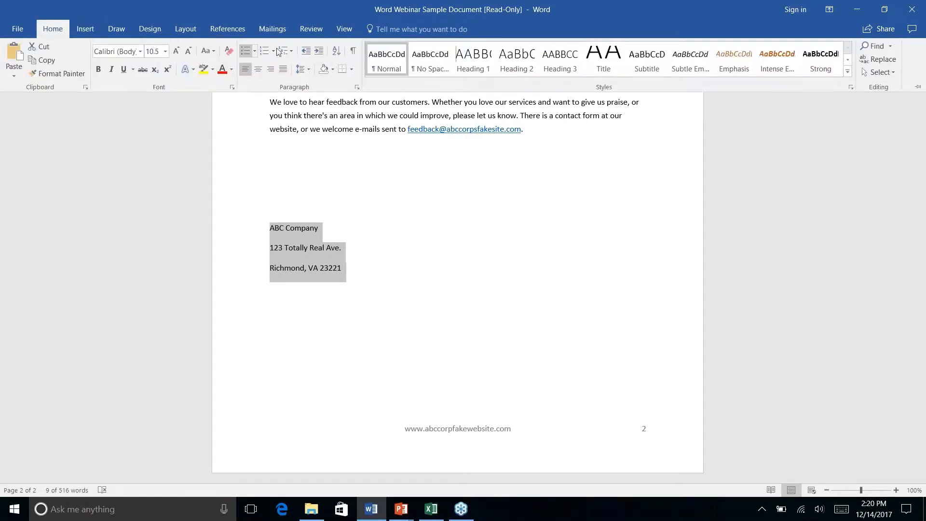
click(258, 69)
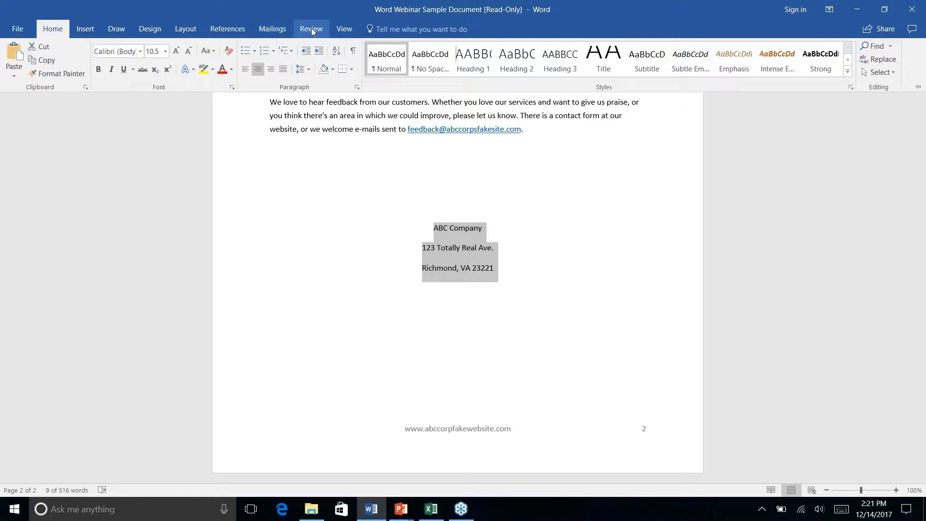
click(182, 29)
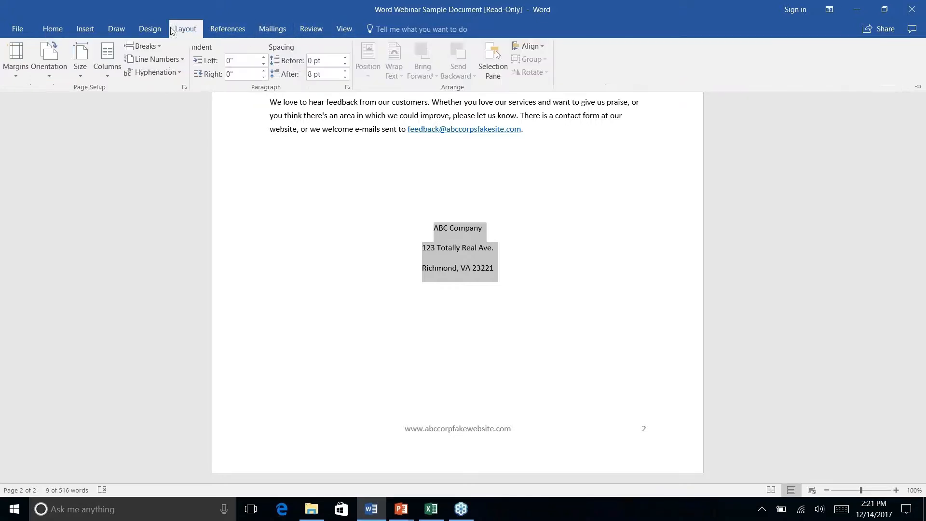
click(157, 29)
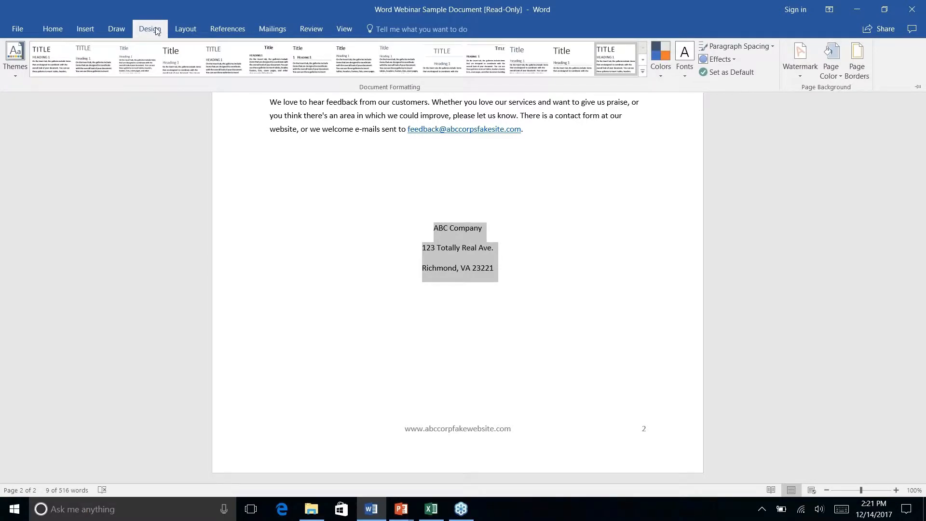
click(82, 31)
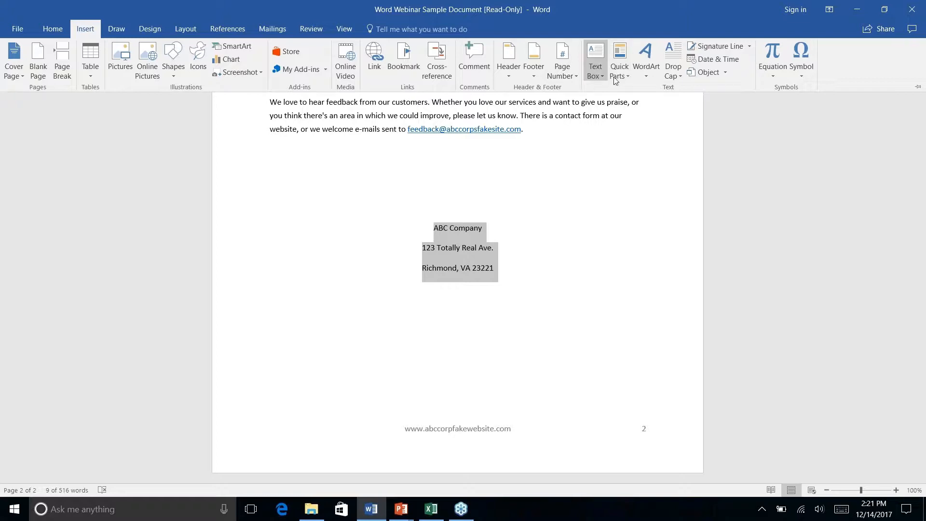
key(ctrl+F1)
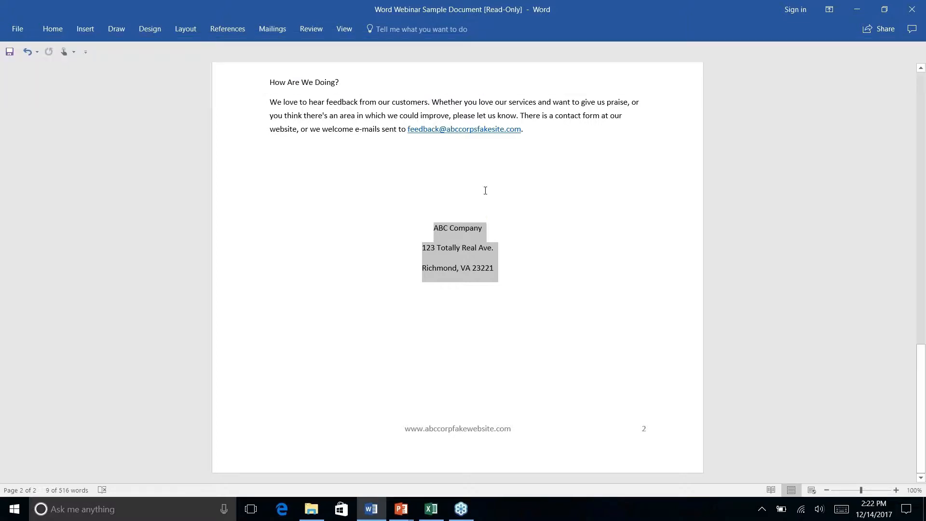
- Save the selected ABC Company address block to the AutoText gallery as a building block named "Company Address"
click(87, 31)
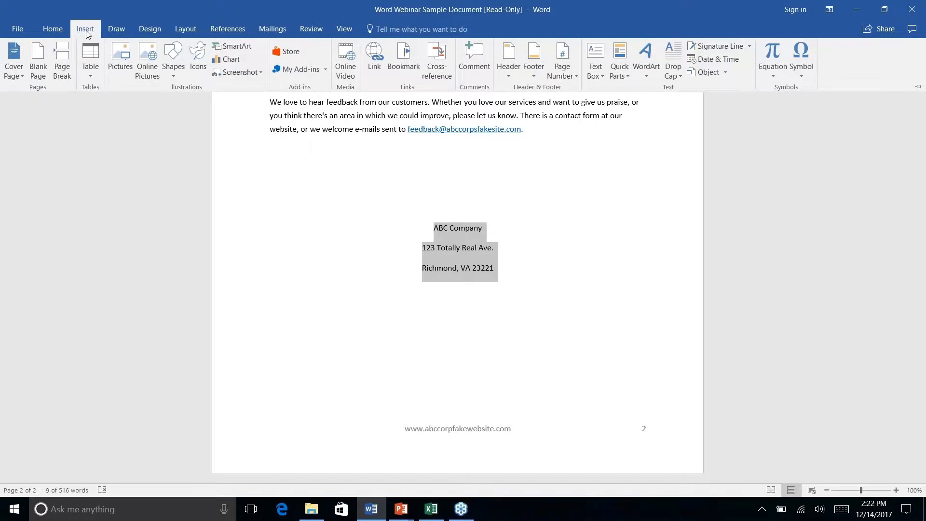
click(625, 75)
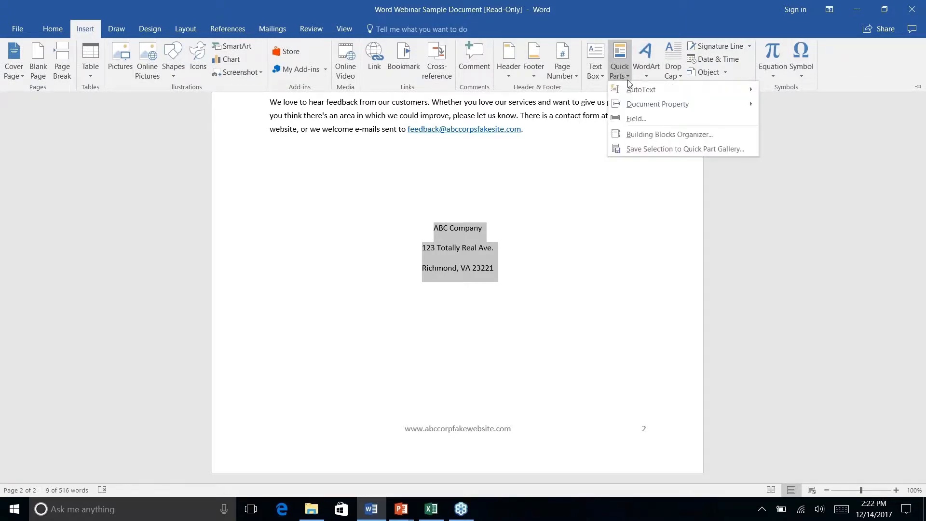
mouse_move(642, 93)
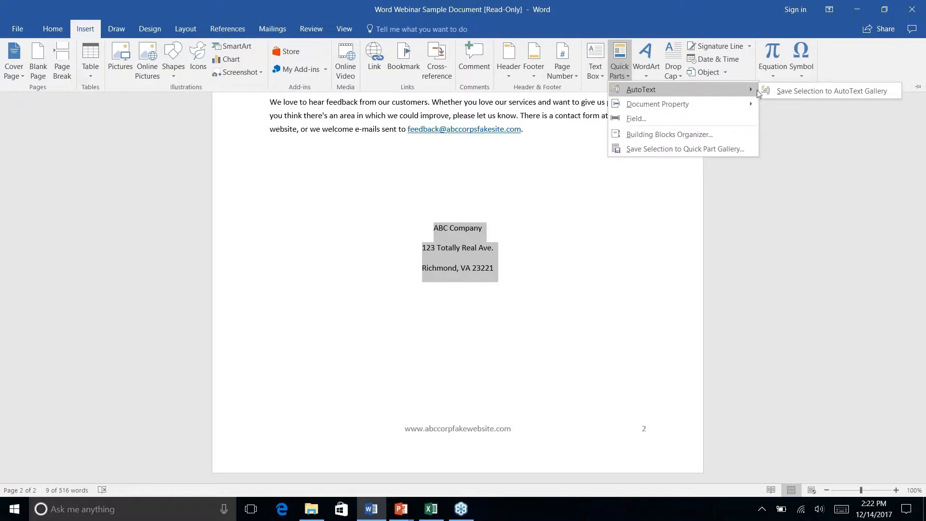
right_click(815, 93)
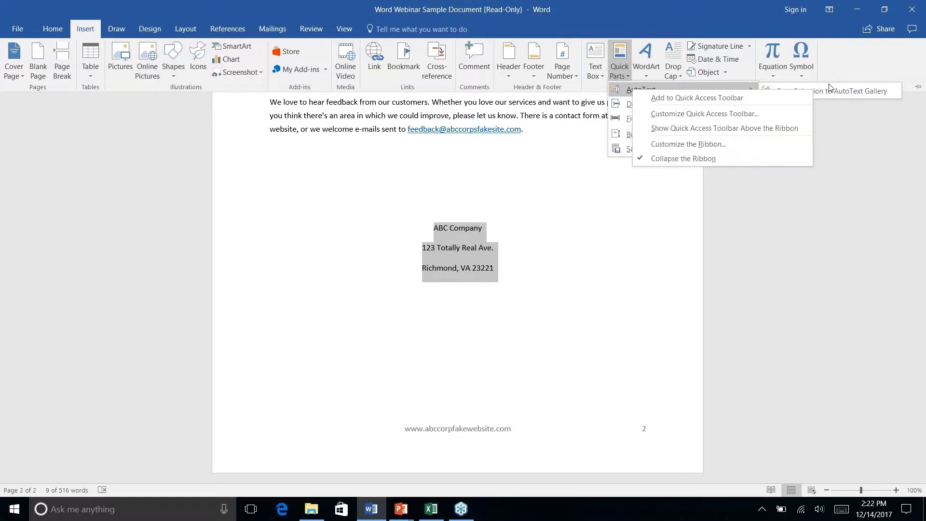
click(829, 88)
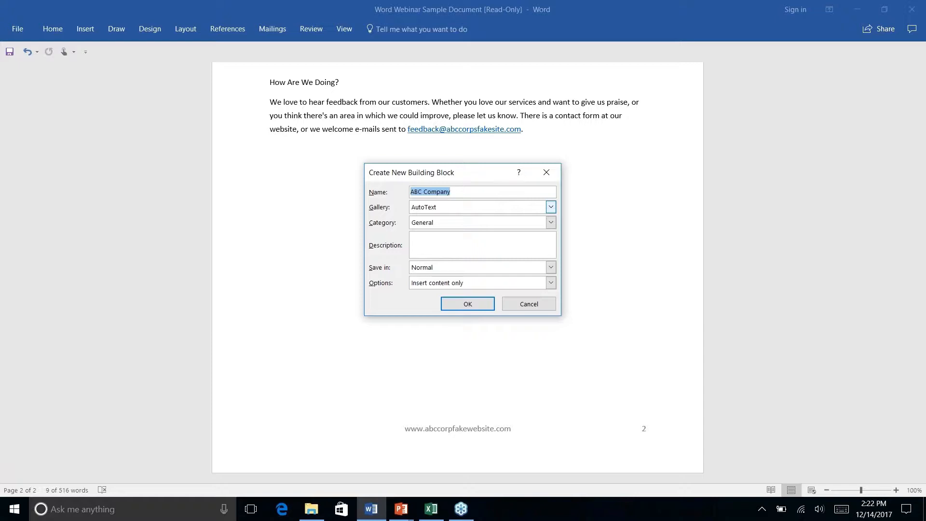
text(Company Address)
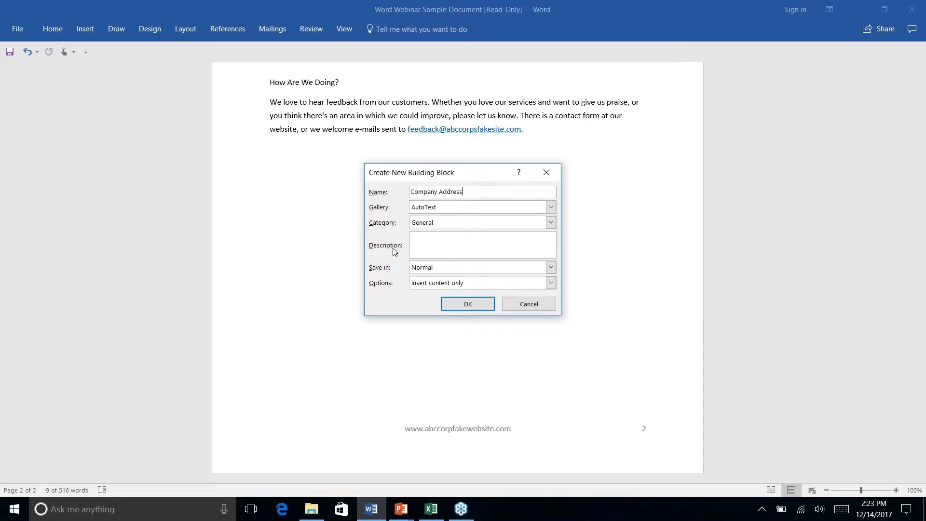
click(465, 309)
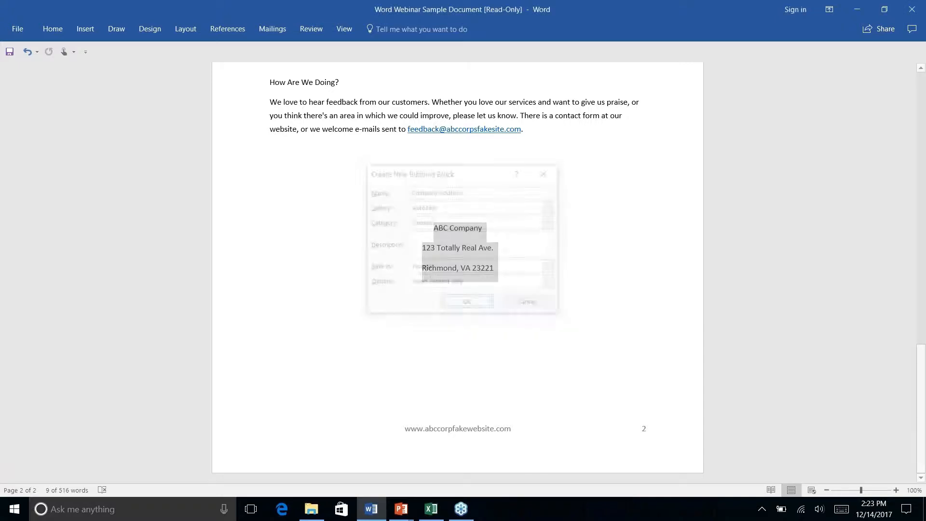
- Delete the three-line ABC Company name and address block from the end of the newsletter
click(462, 248)
drag(499, 274, 433, 227)
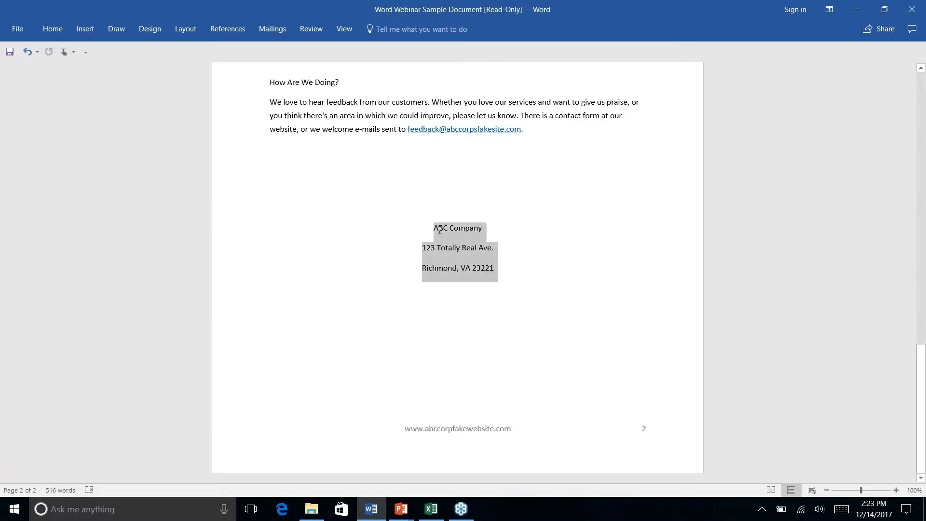
key(Delete)
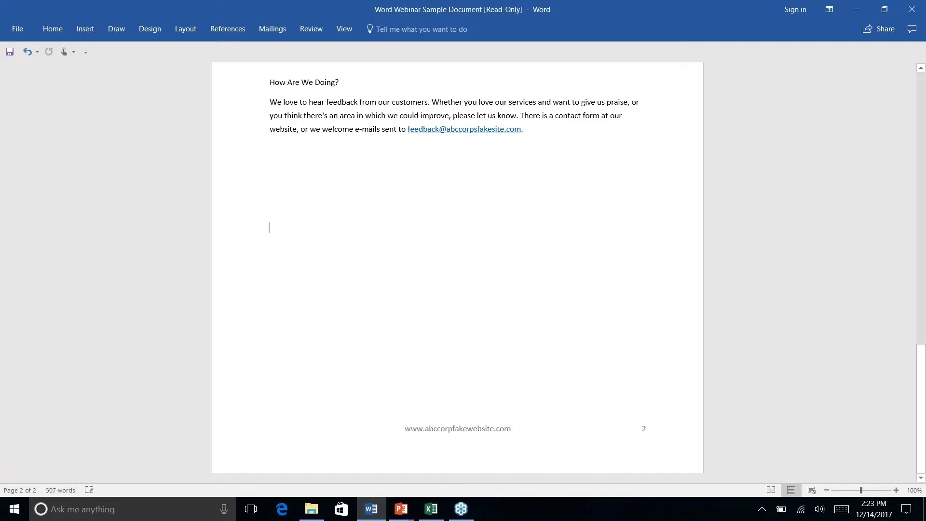
- Insert the saved "Company Address" AutoText entry at the end of the newsletter
click(78, 32)
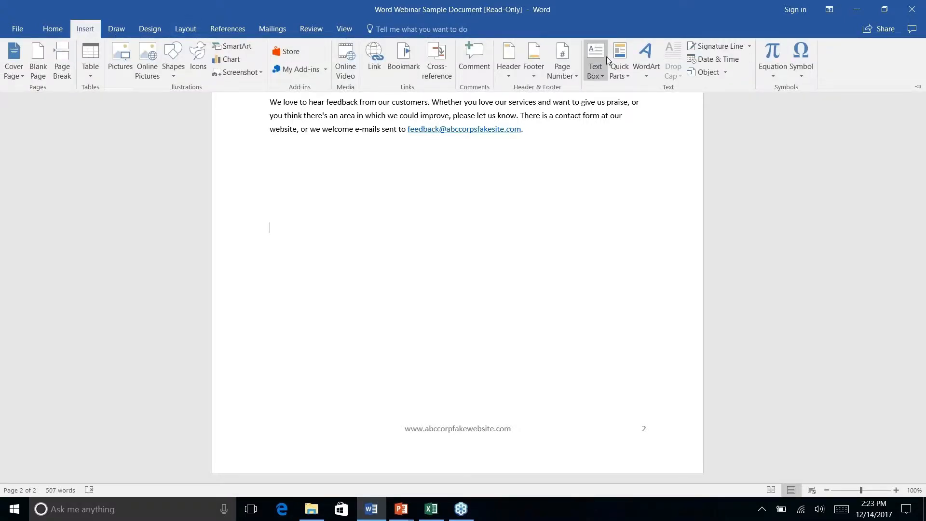
right_click(626, 77)
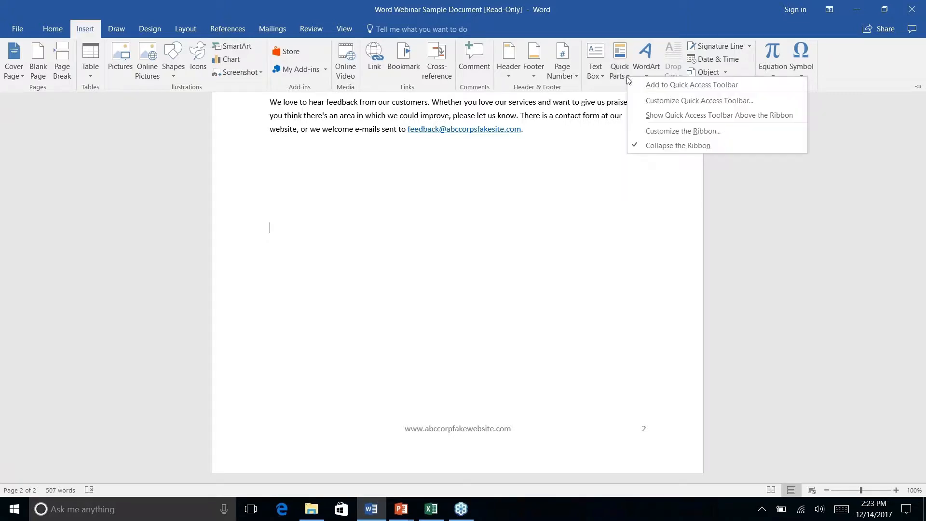
key(Escape)
click(622, 73)
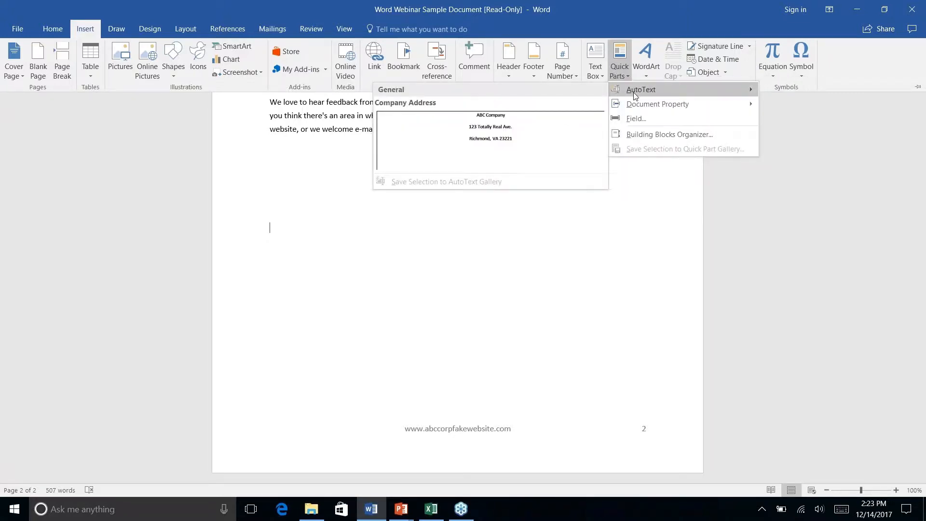
mouse_move(639, 91)
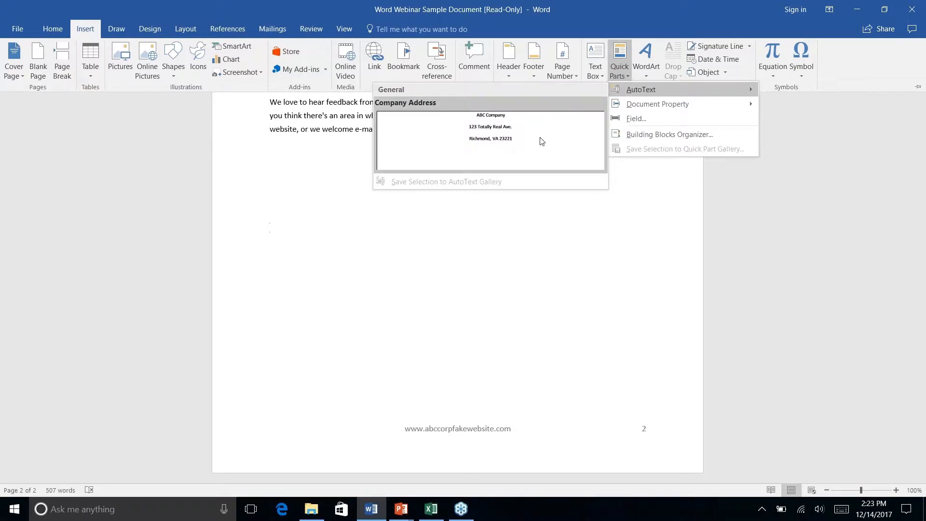
click(492, 137)
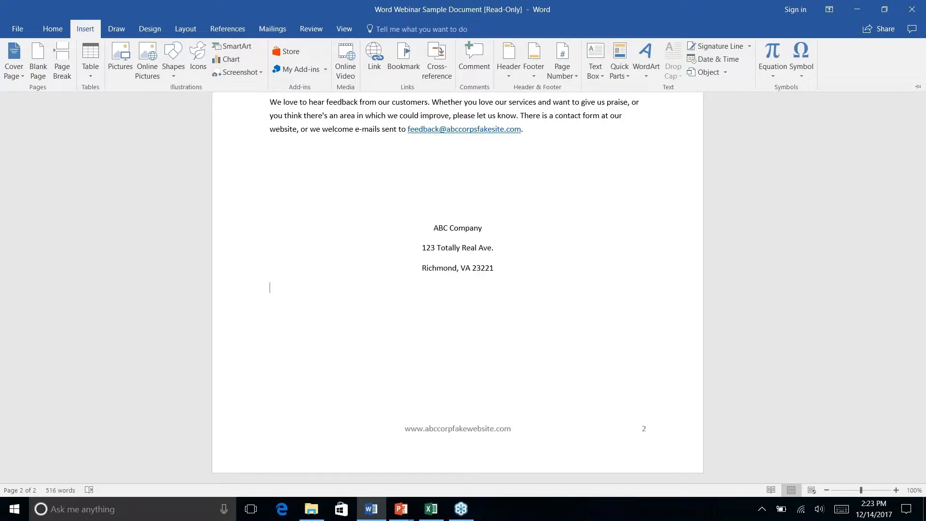
- Open the Building Blocks Organizer and sort its list by name, ending with a sort by gallery
click(626, 77)
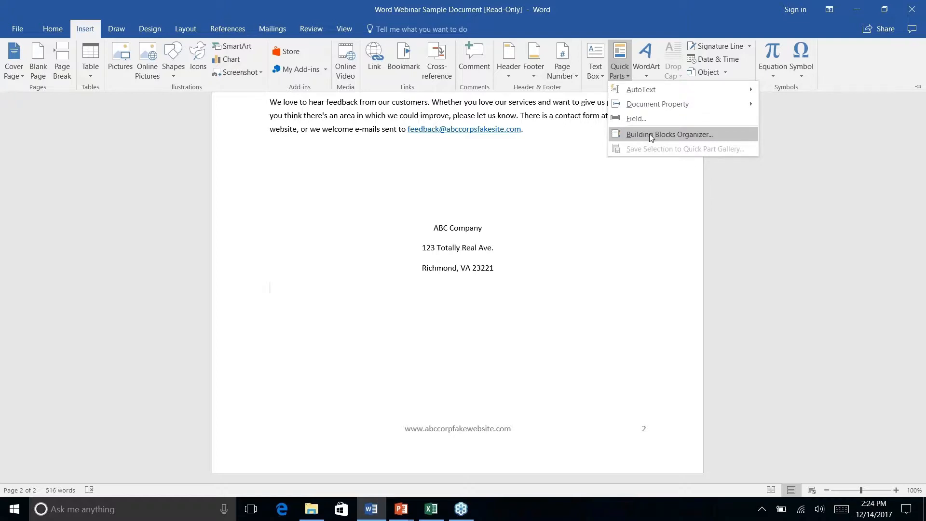
click(651, 138)
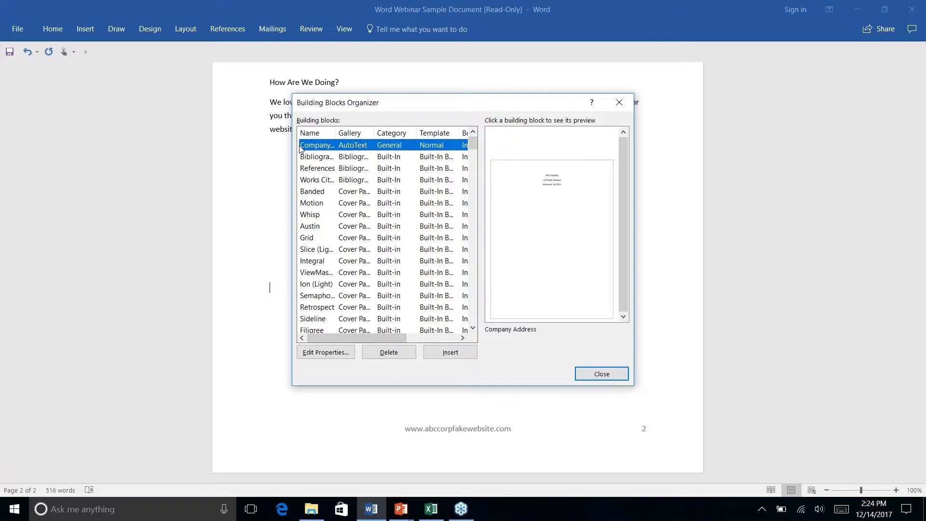
click(312, 135)
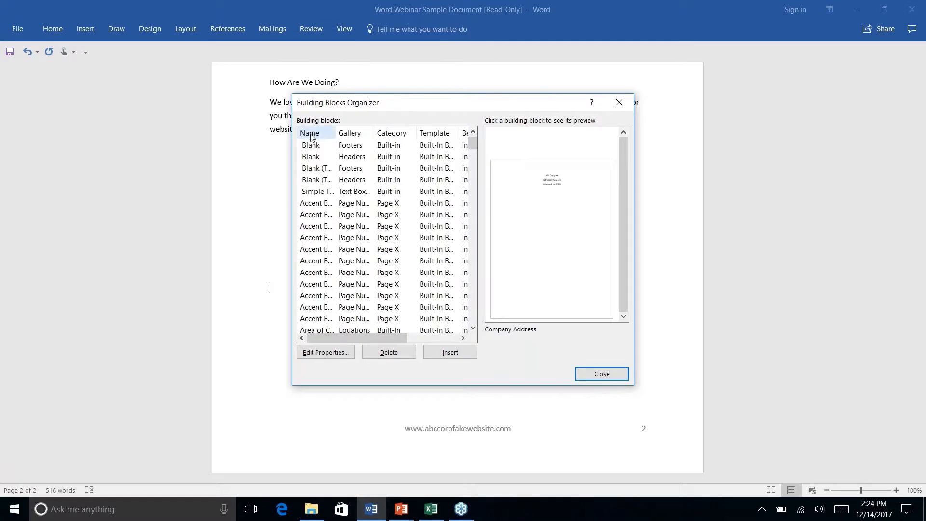
click(347, 134)
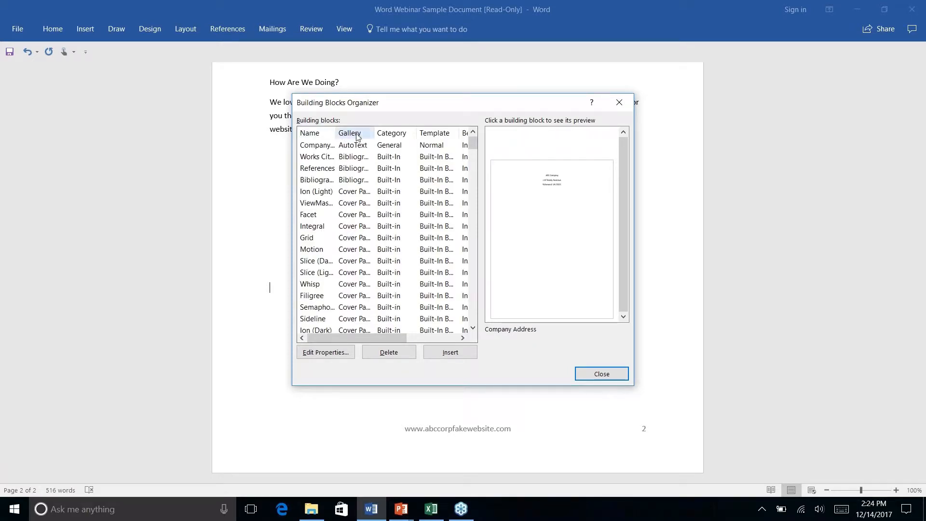
- View the properties of the "Company Address" building block and close them without changing anything
click(316, 147)
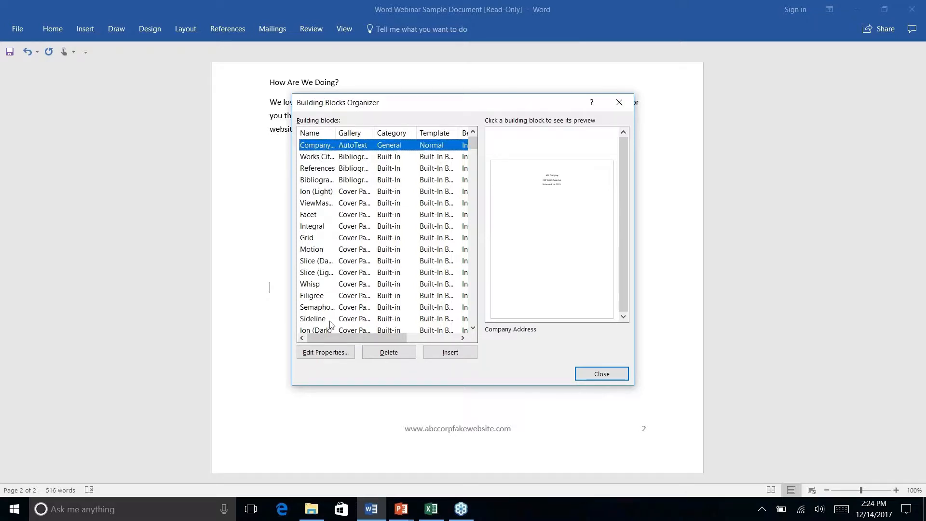
click(326, 354)
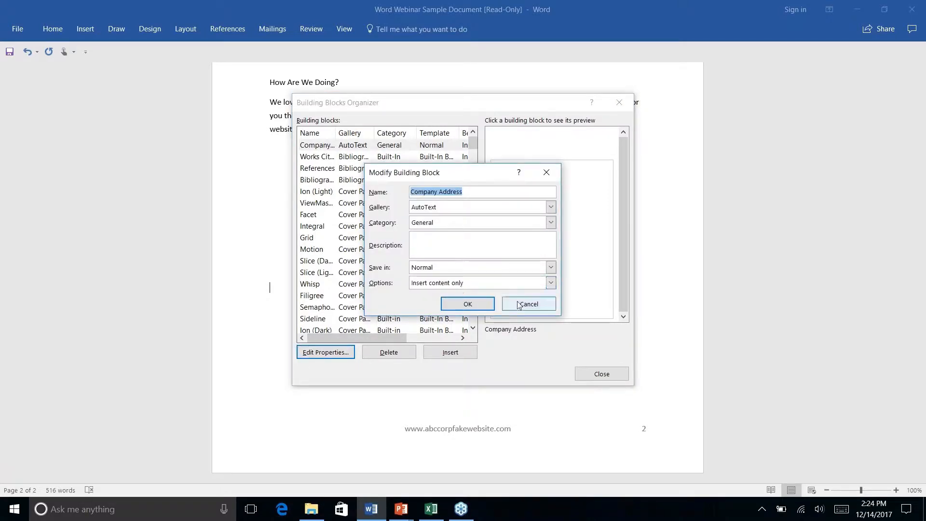
click(543, 305)
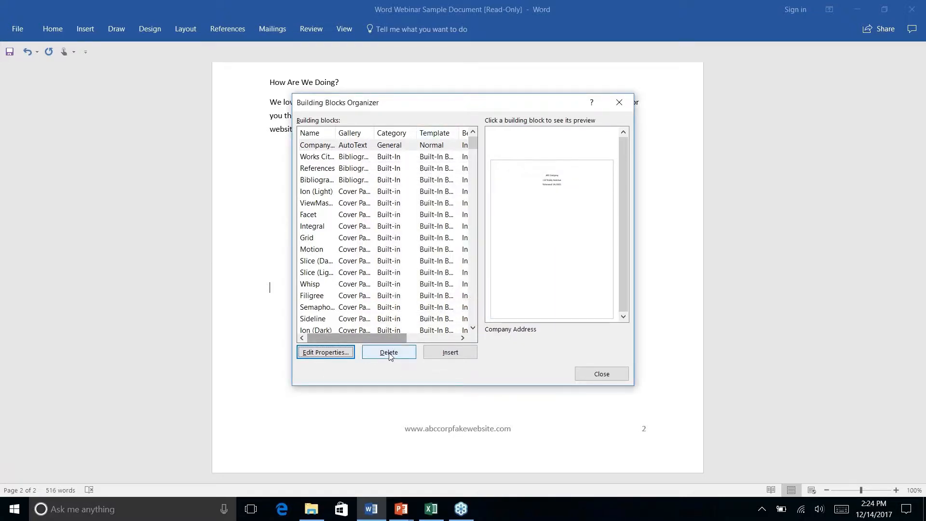
- Delete the "Company Address" building block from the Building Blocks Organizer
click(357, 146)
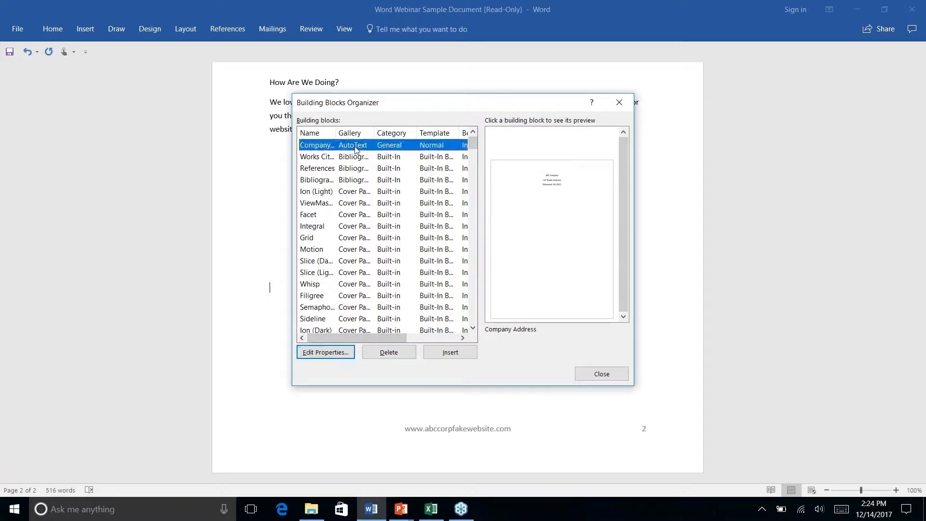
click(389, 352)
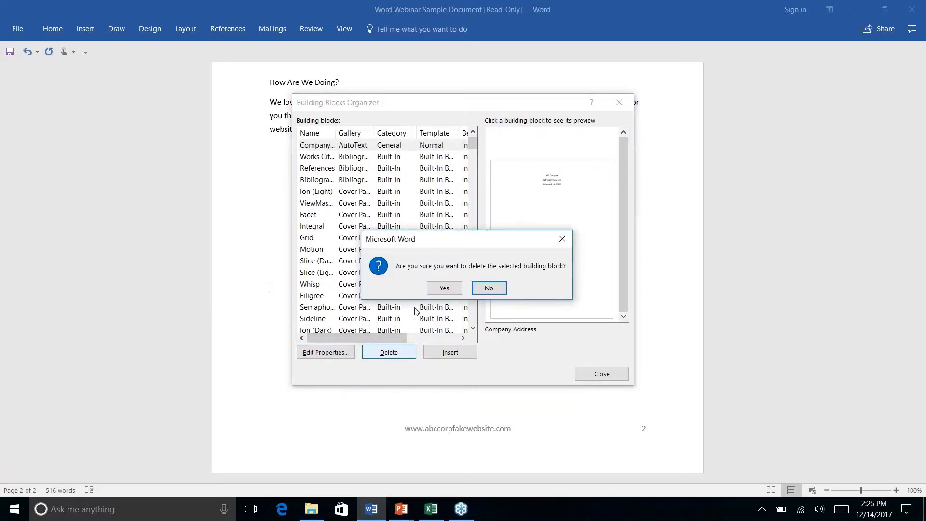
click(444, 288)
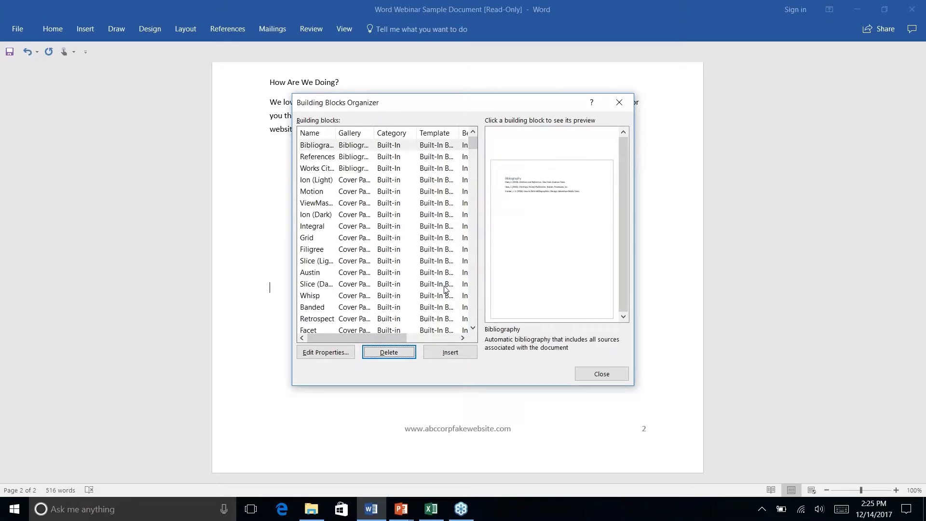
- Look through the built-in building blocks and their detail columns, from bibliographies and cover pages down to page numbers
scroll(337, 203, right, 1)
scroll(336, 203, right, 3)
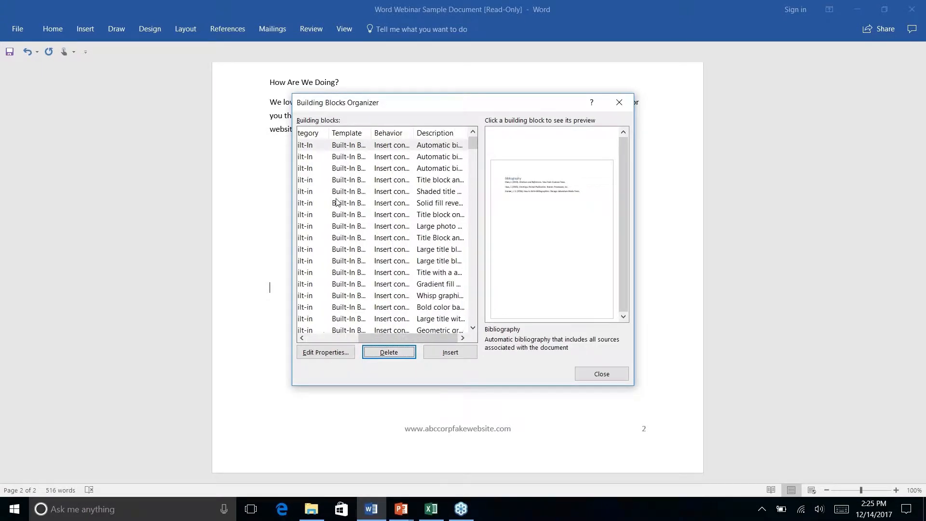
scroll(337, 203, left, 4)
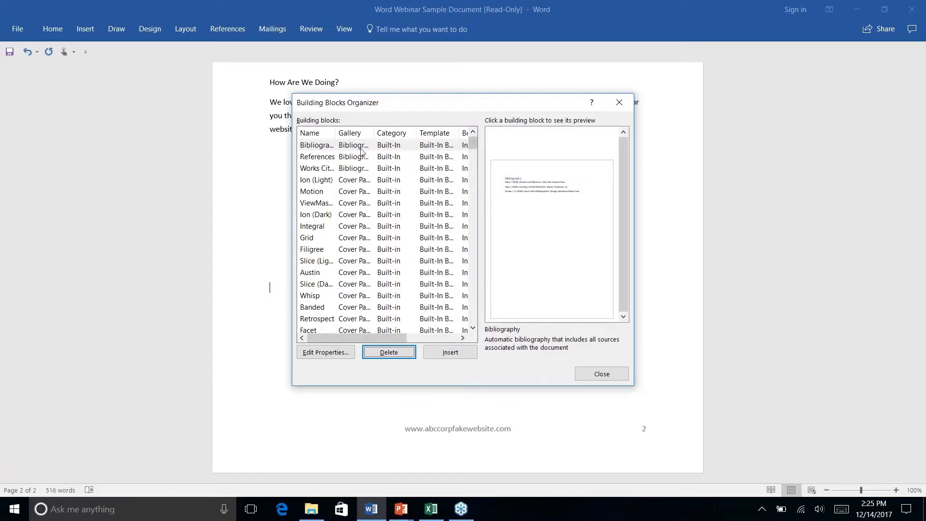
scroll(439, 220, down, 10)
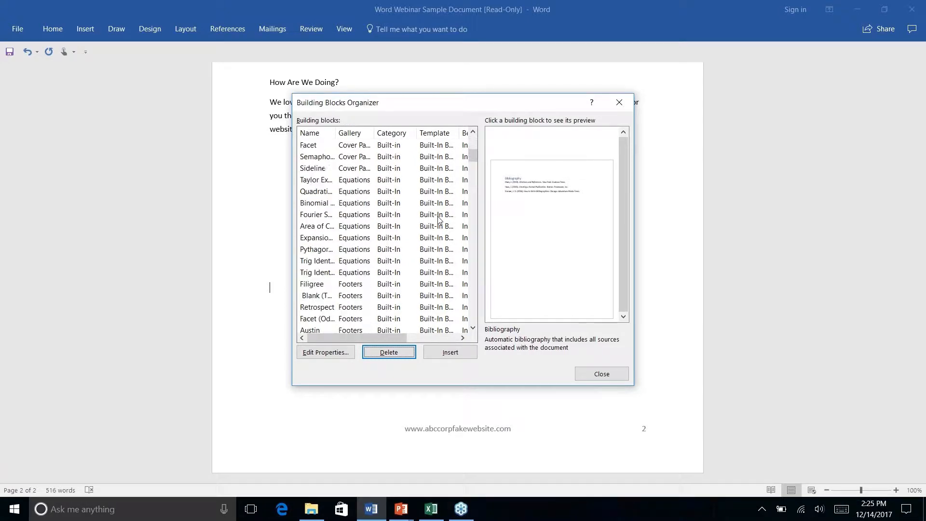
scroll(439, 219, down, 14)
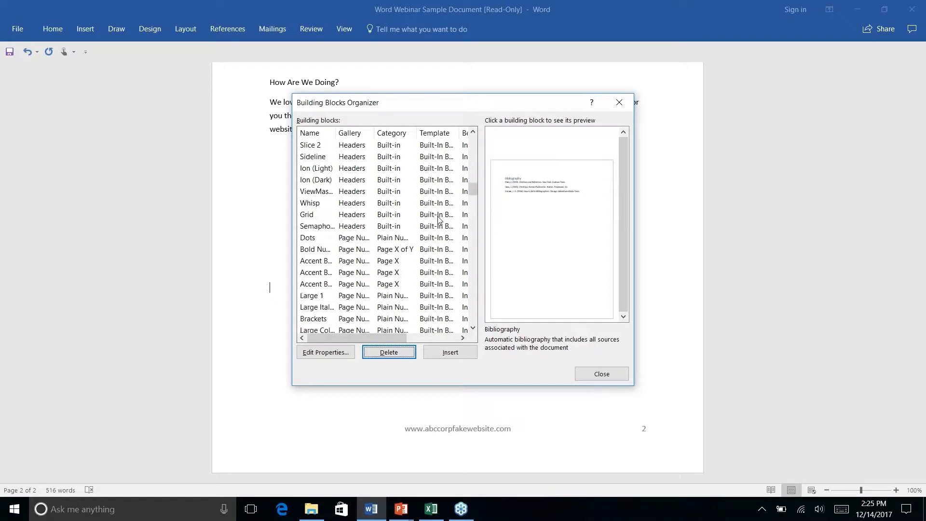
scroll(439, 219, down, 1)
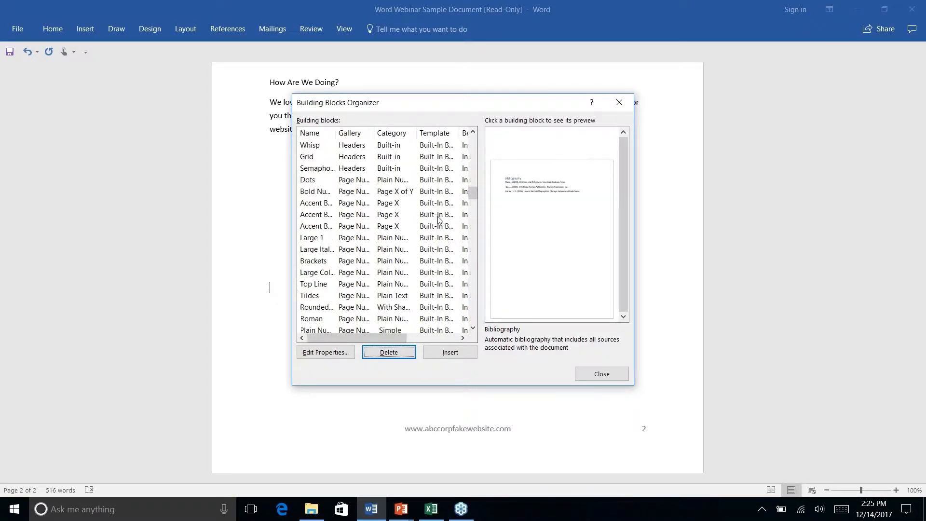
scroll(439, 219, down, 7)
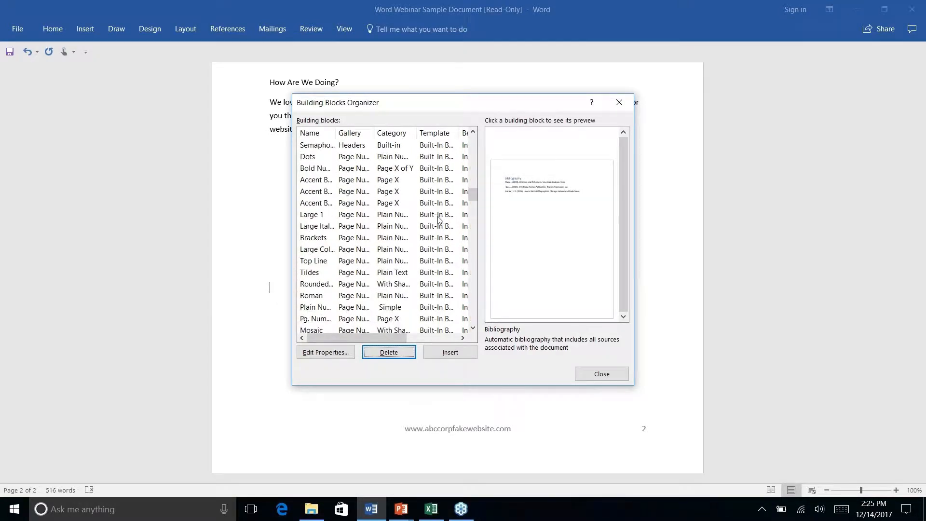
scroll(438, 220, down, 12)
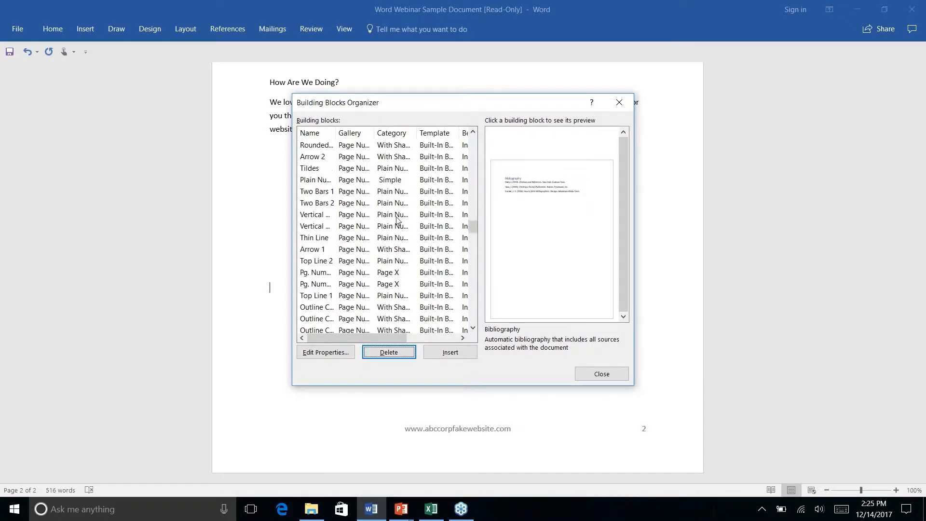
- Close the Building Blocks Organizer and return to the beginning of the newsletter
click(618, 104)
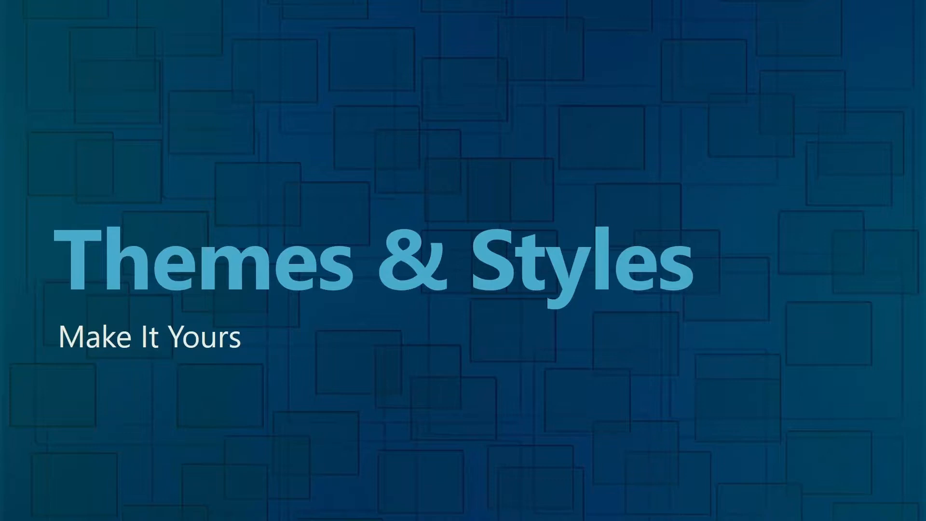
key(alt+Tab)
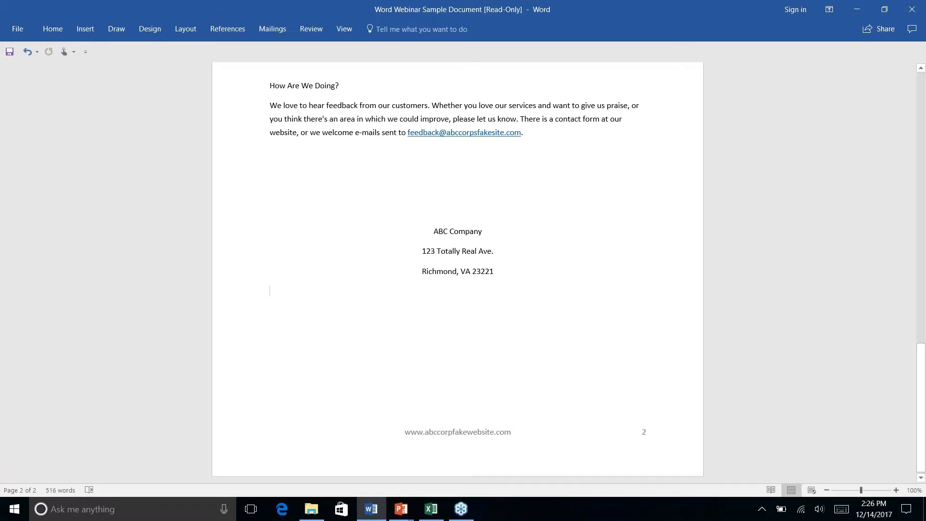
scroll(457, 270, up, 20)
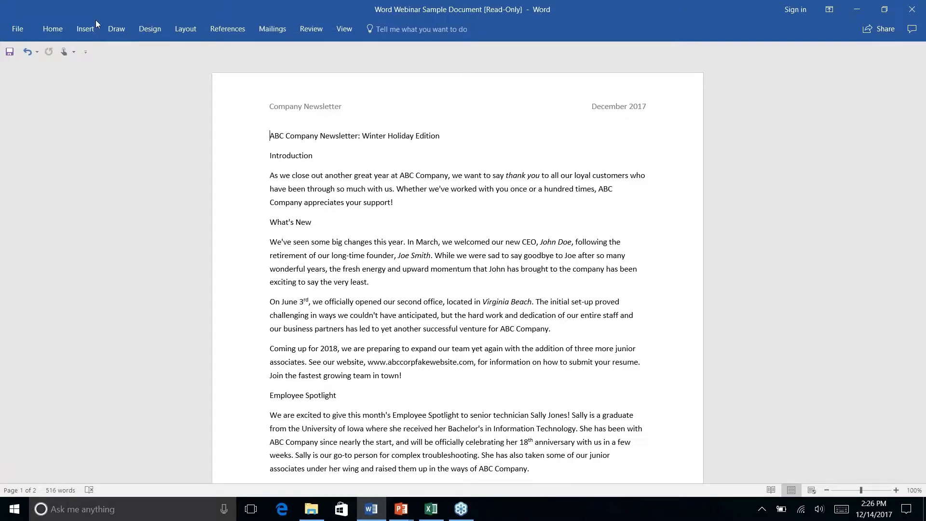
- Apply the Wisp theme to the newsletter
click(185, 29)
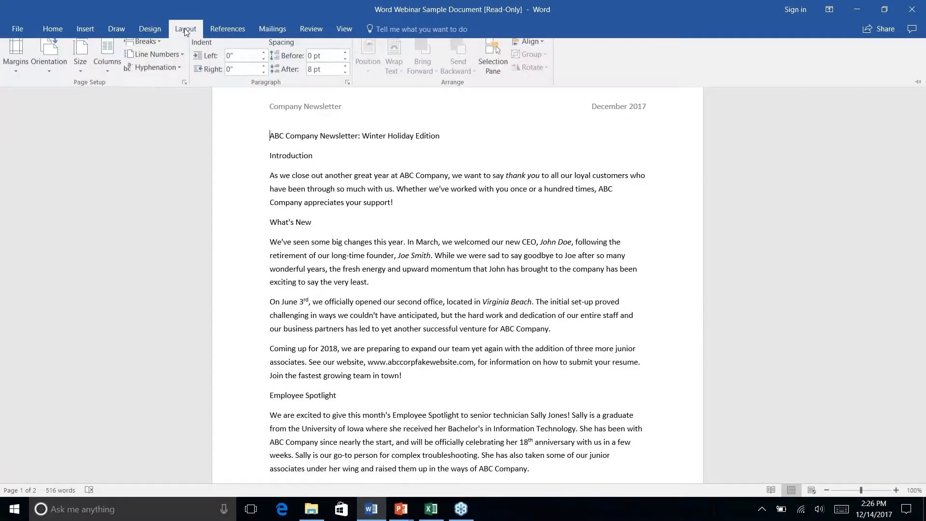
click(152, 32)
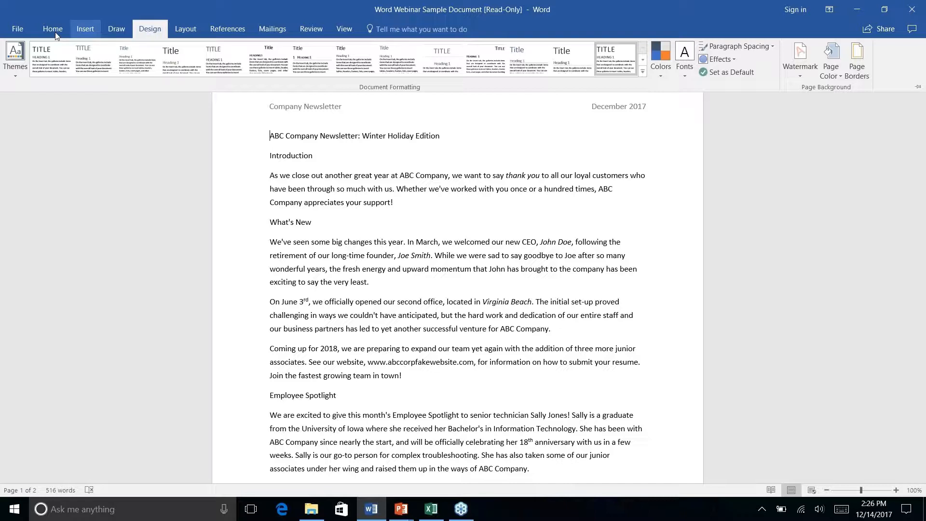
click(18, 74)
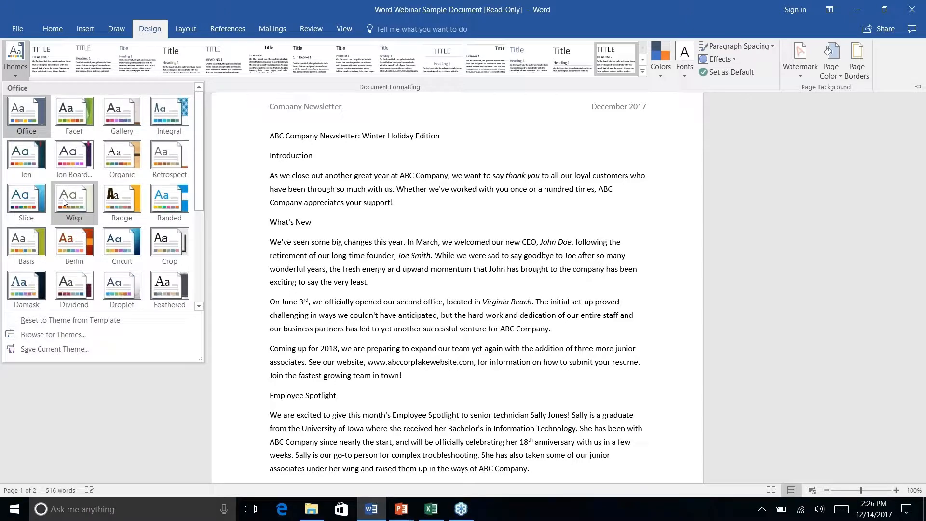
right_click(64, 201)
click(70, 202)
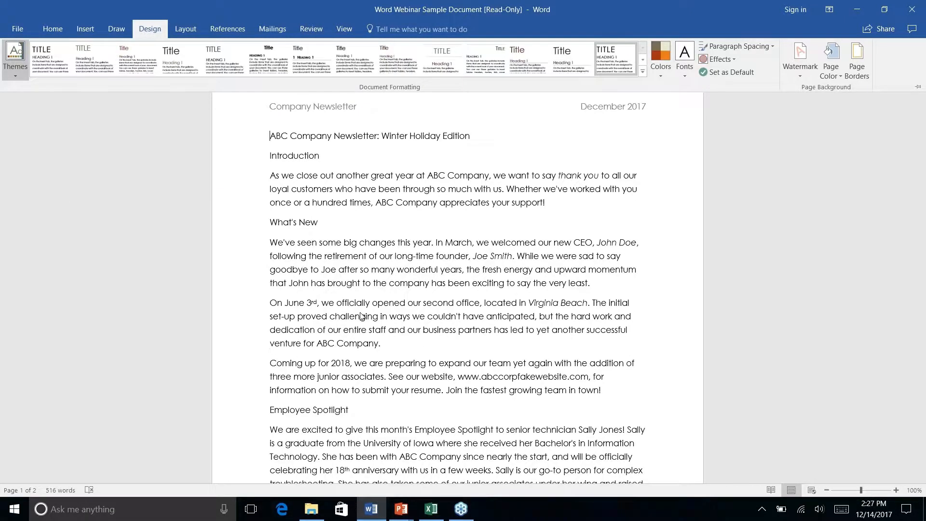
- Try two other built-in style sets on the newsletter and go back to its original style set
click(189, 61)
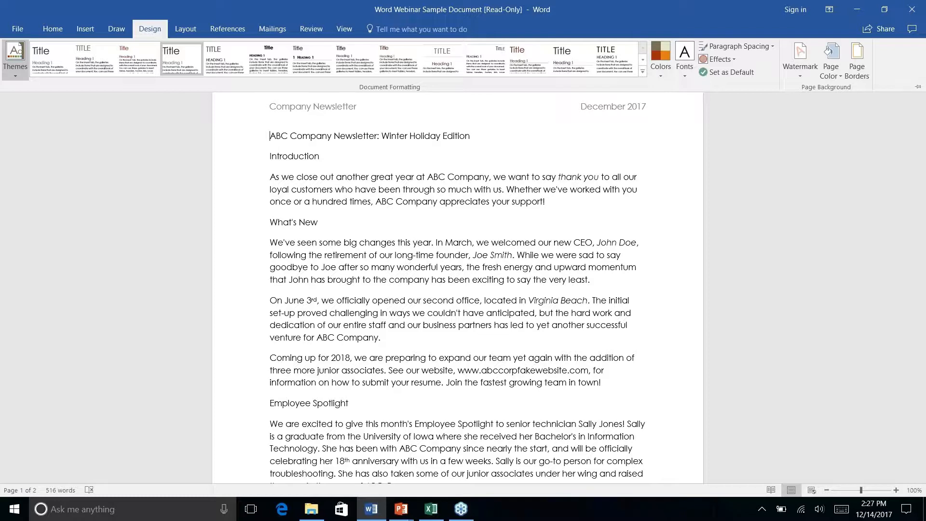
click(580, 58)
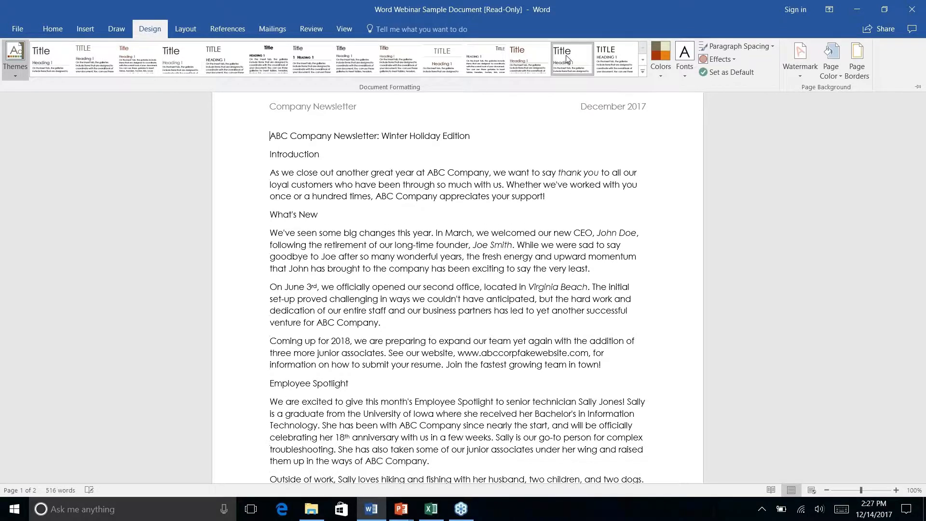
click(606, 65)
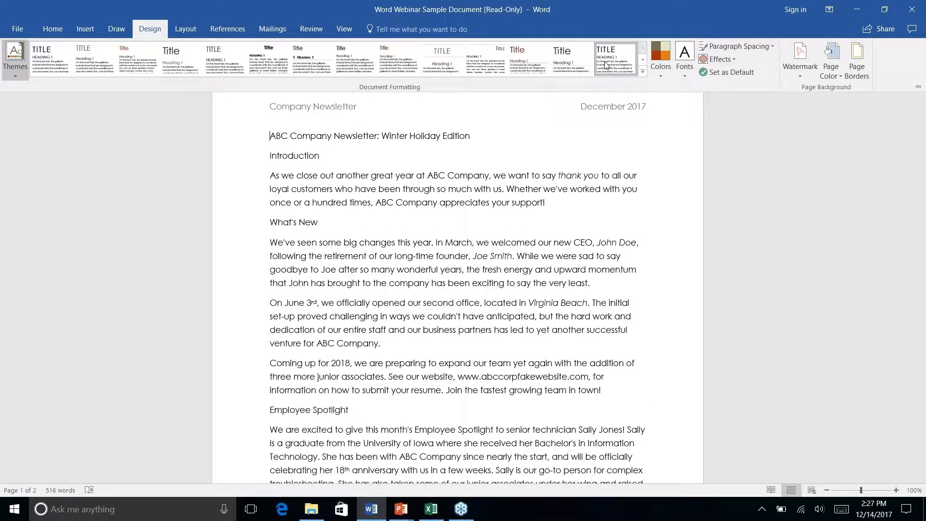
- Look through the theme color sets and the settings for creating new theme colors, leaving without saving a custom set
click(657, 75)
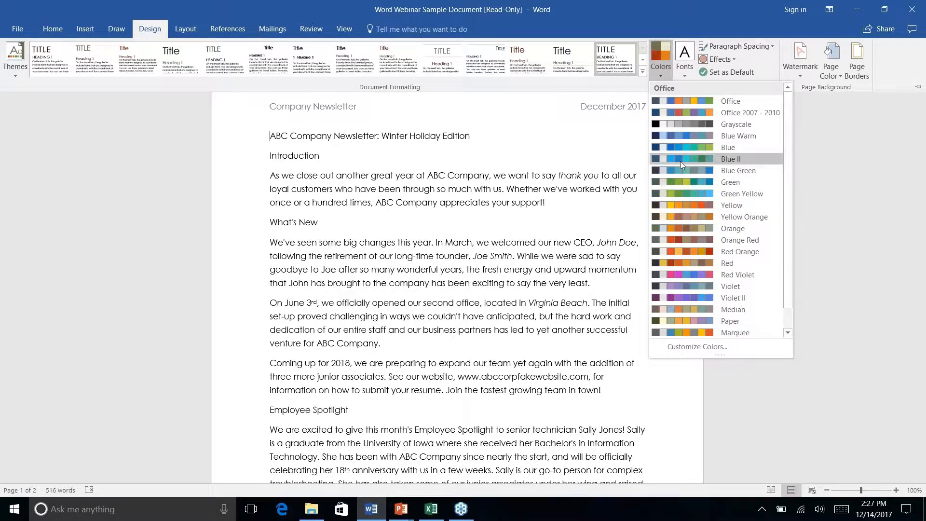
scroll(681, 162, down, 1)
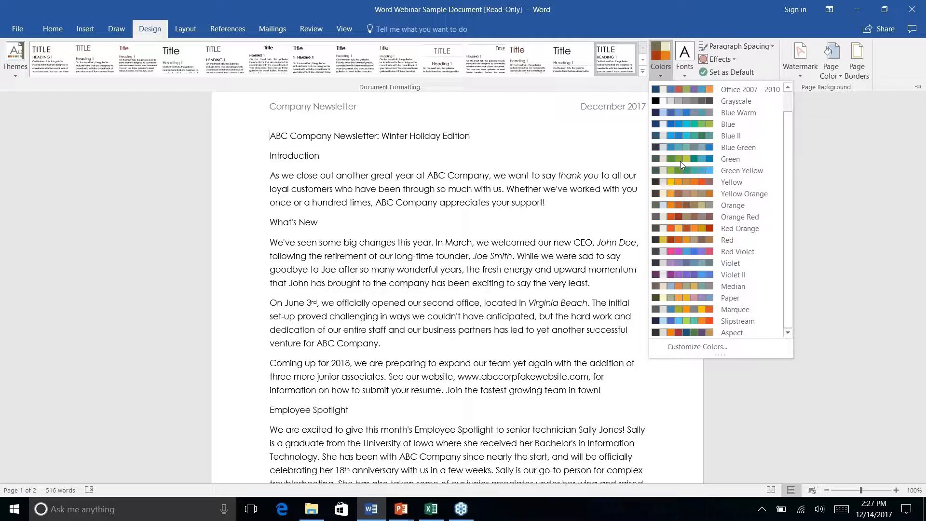
scroll(679, 161, up, 1)
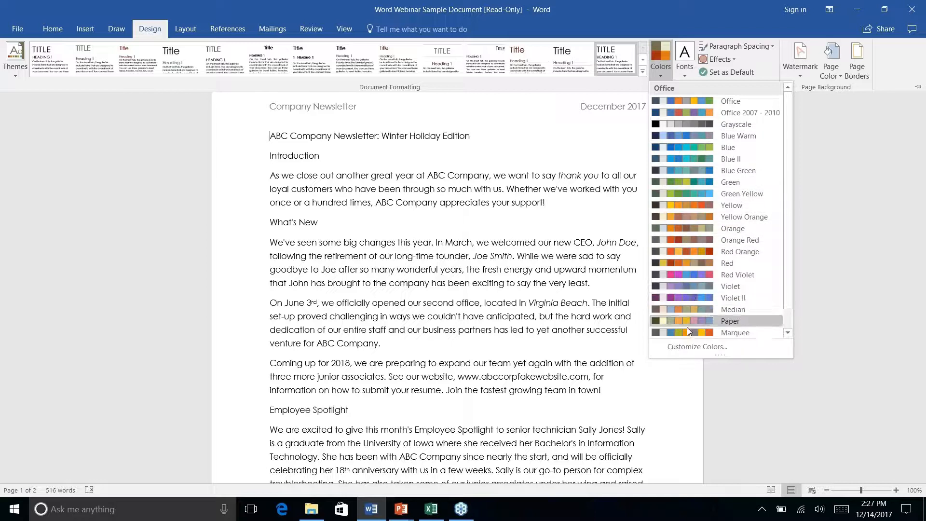
right_click(689, 348)
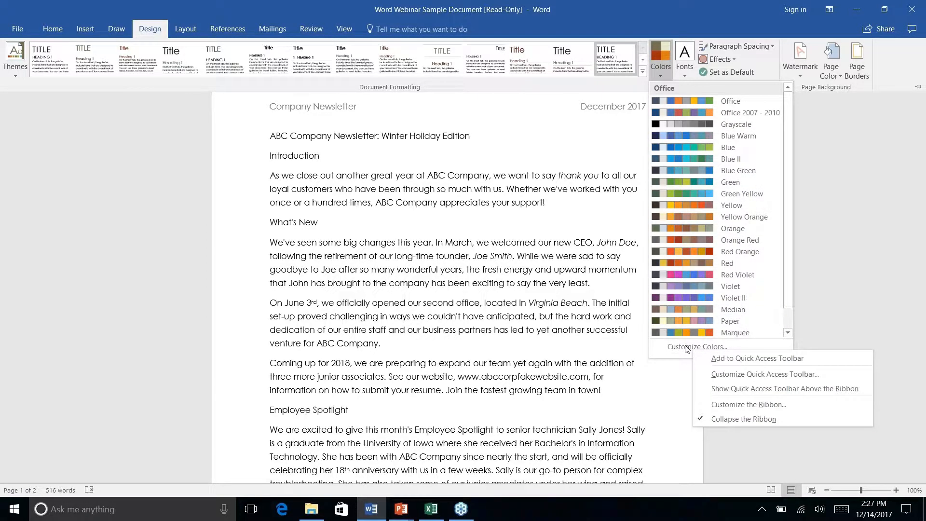
click(690, 348)
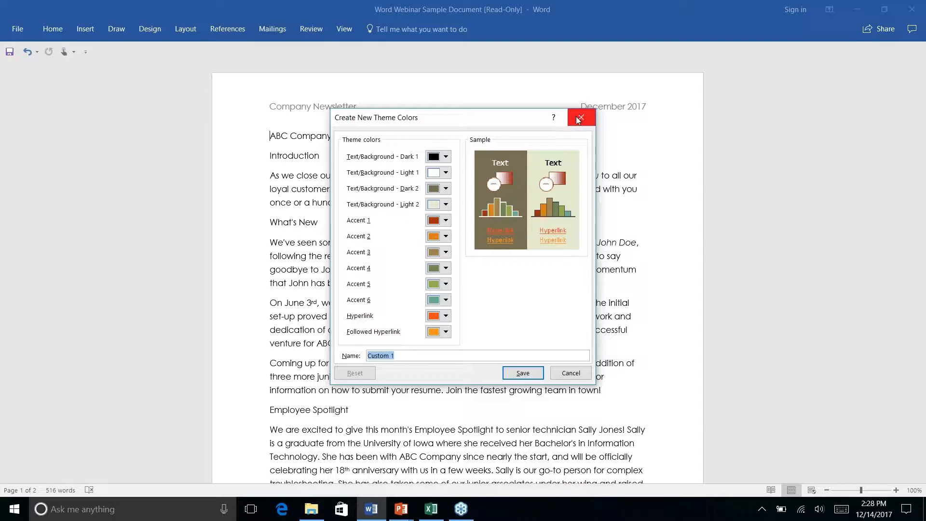
click(568, 376)
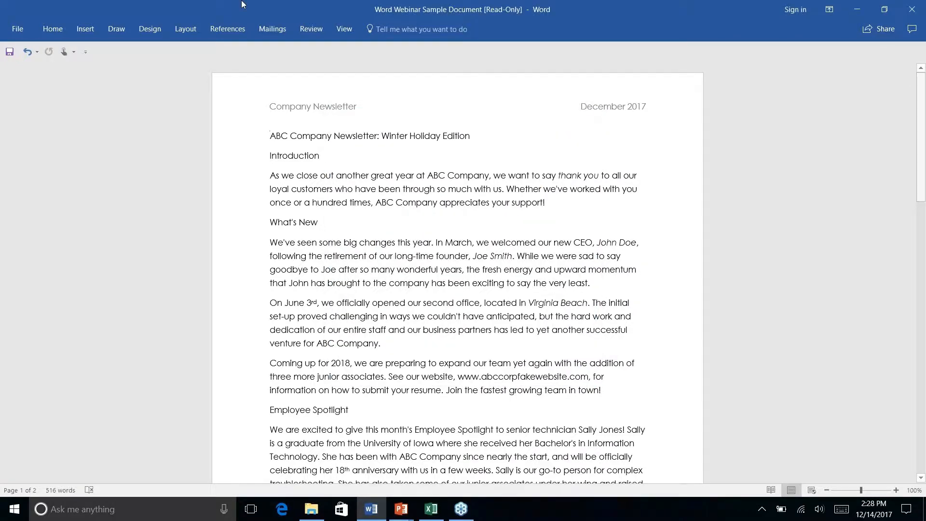
- Look over the built-in style sets and apply the Feathered theme to the newsletter
click(174, 29)
click(149, 29)
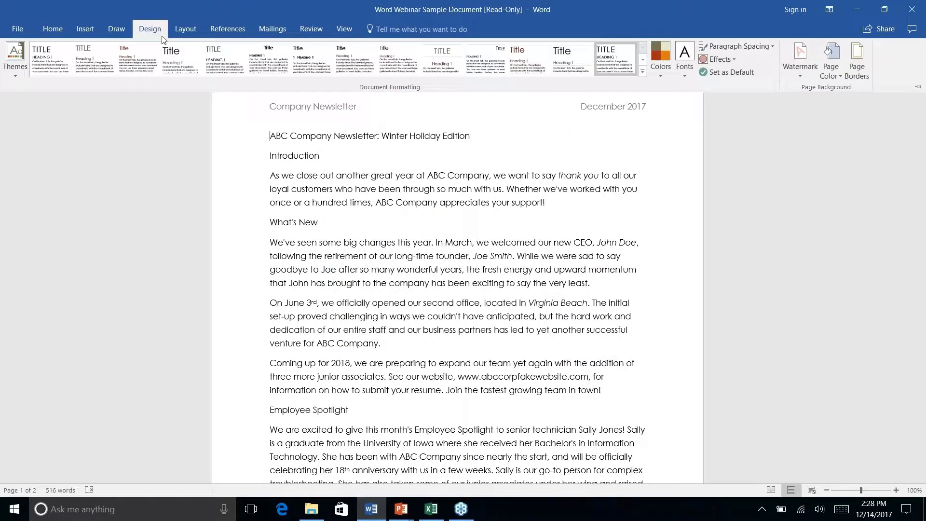
click(643, 72)
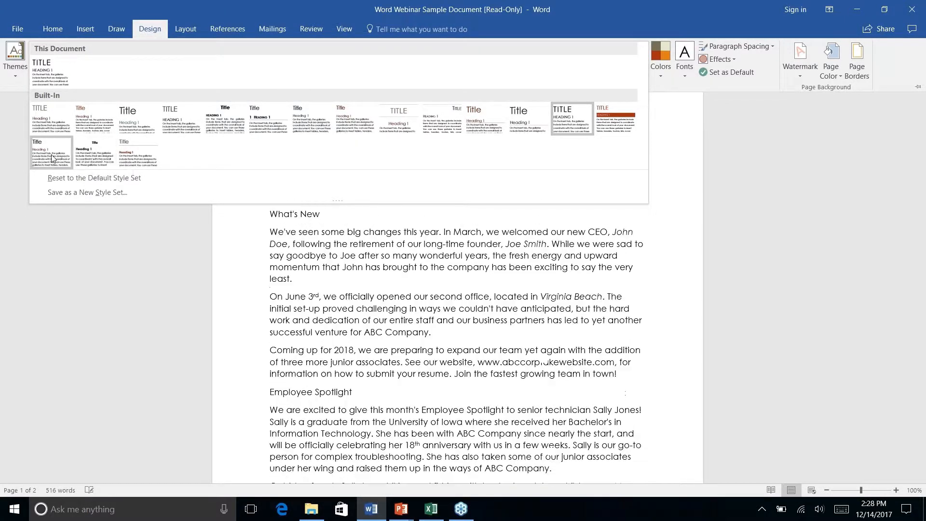
click(14, 75)
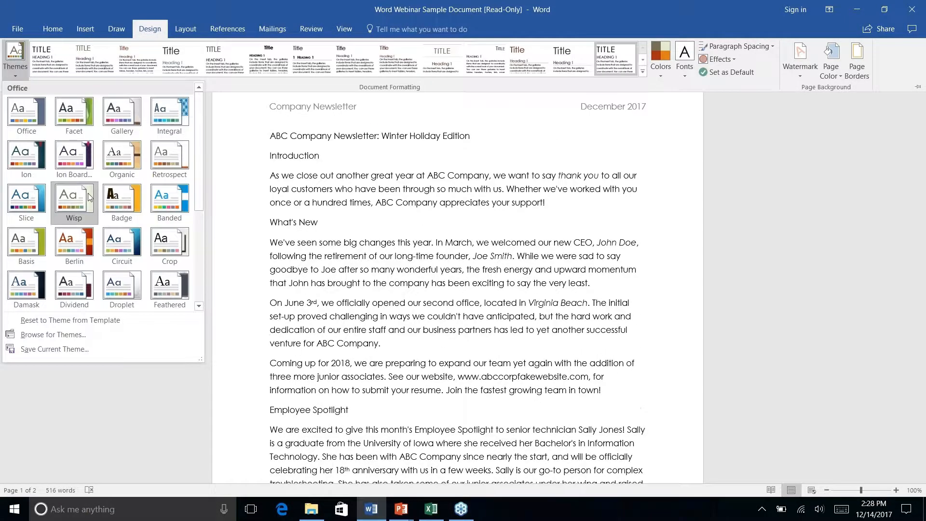
right_click(165, 288)
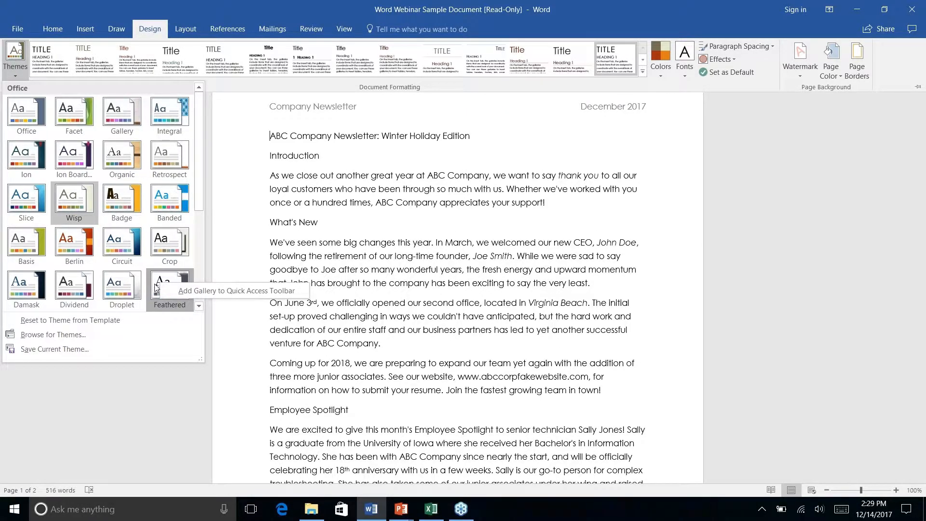
click(642, 71)
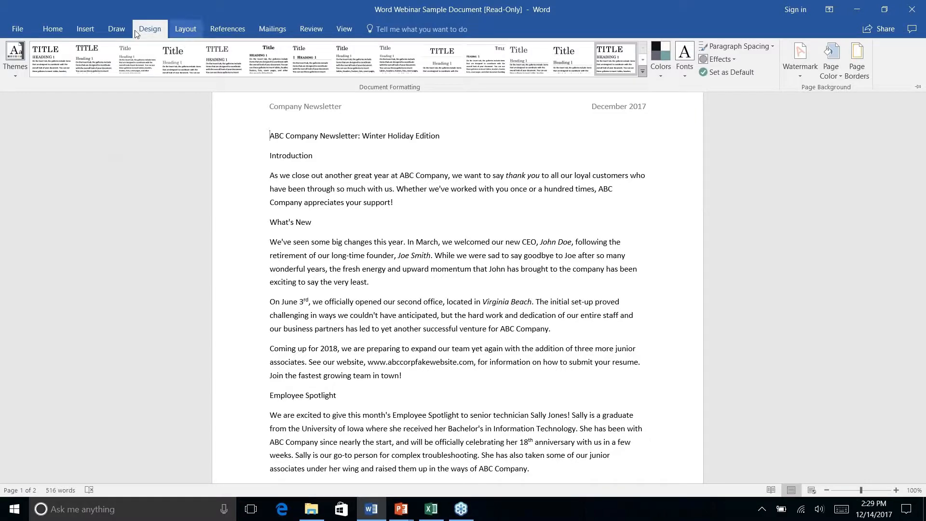
click(86, 29)
click(117, 28)
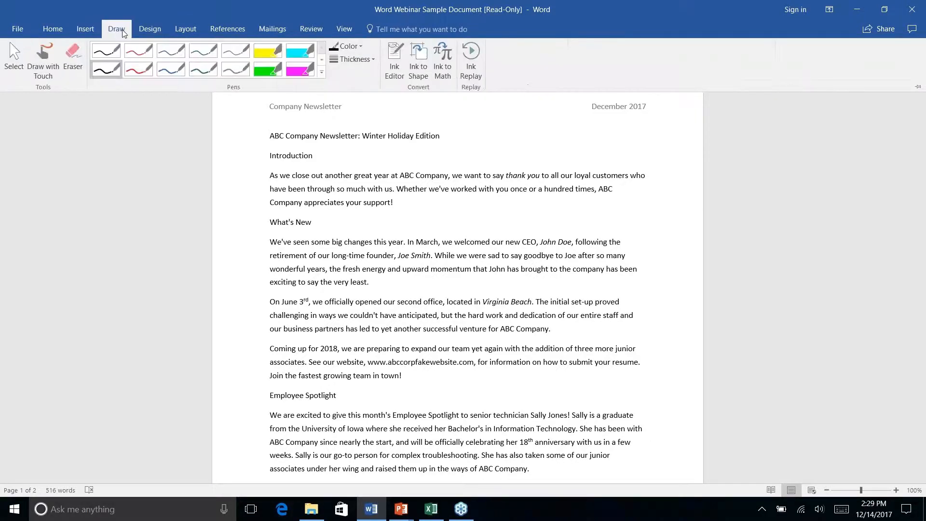
click(61, 30)
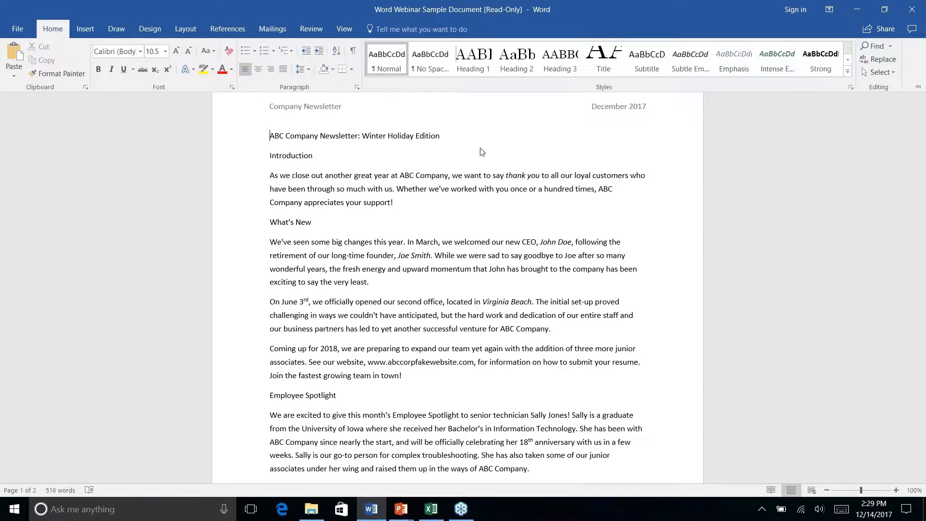
key(ctrl+F1)
scroll(799, 96, down, 5)
key(ctrl+Home)
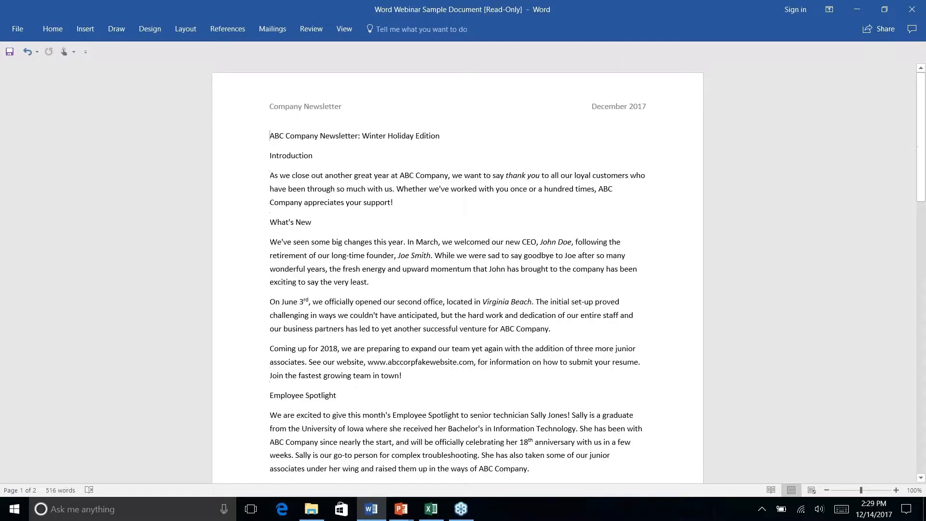
scroll(458, 272, down, 8)
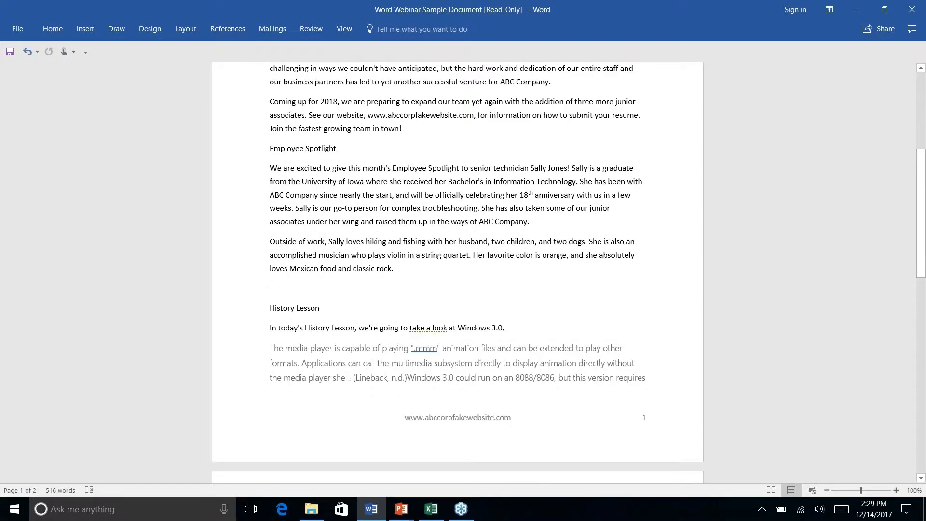
key(ctrl+Home)
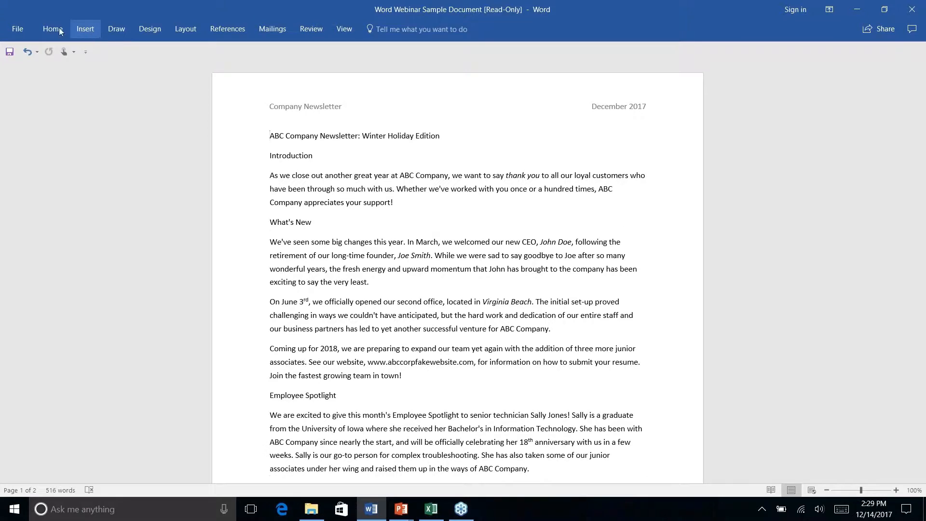
- Apply the Title style to the heading line "ABC Company Newsletter: Winter Holiday Edition"
click(55, 30)
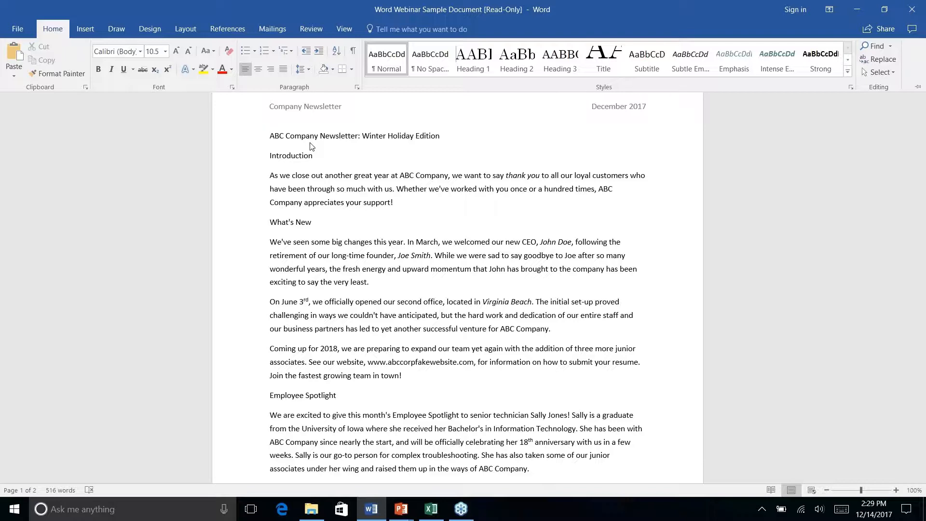
key(ctrl+F1)
triple_click(337, 136)
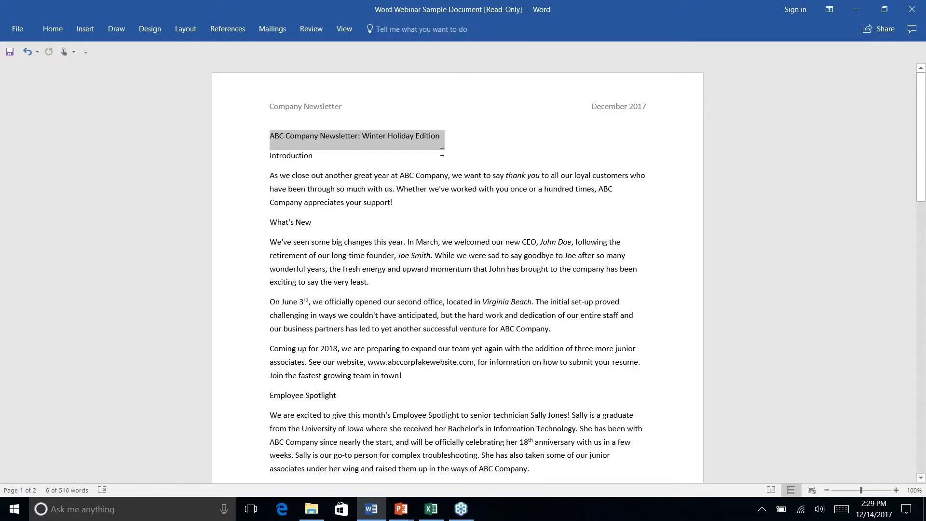
click(53, 28)
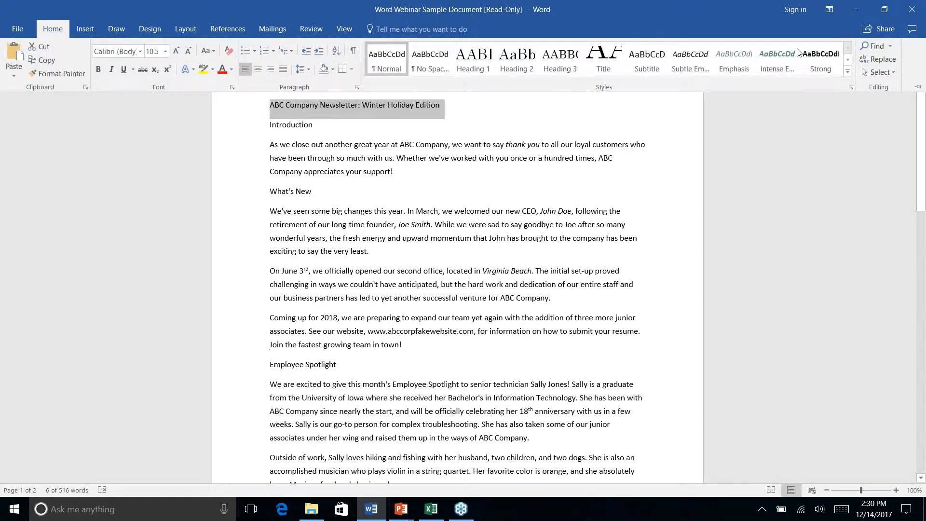
click(612, 64)
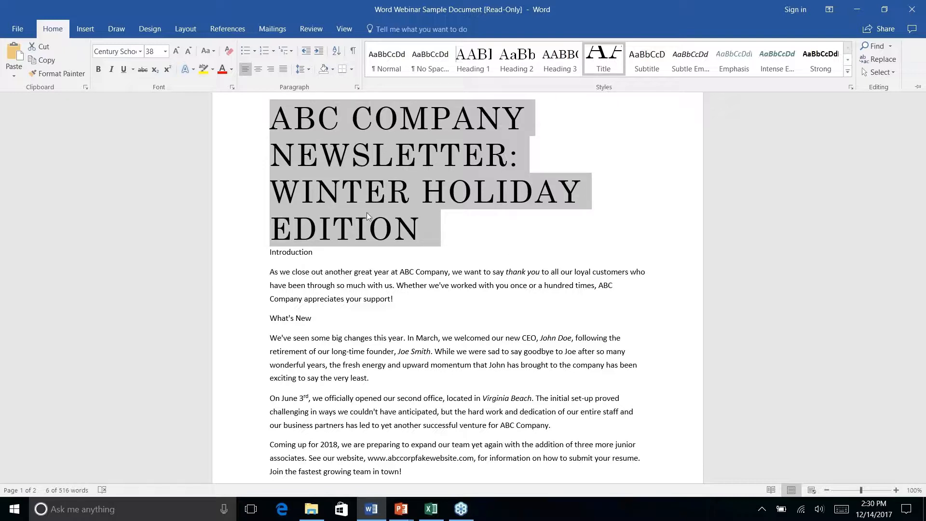
key(ctrl+F1)
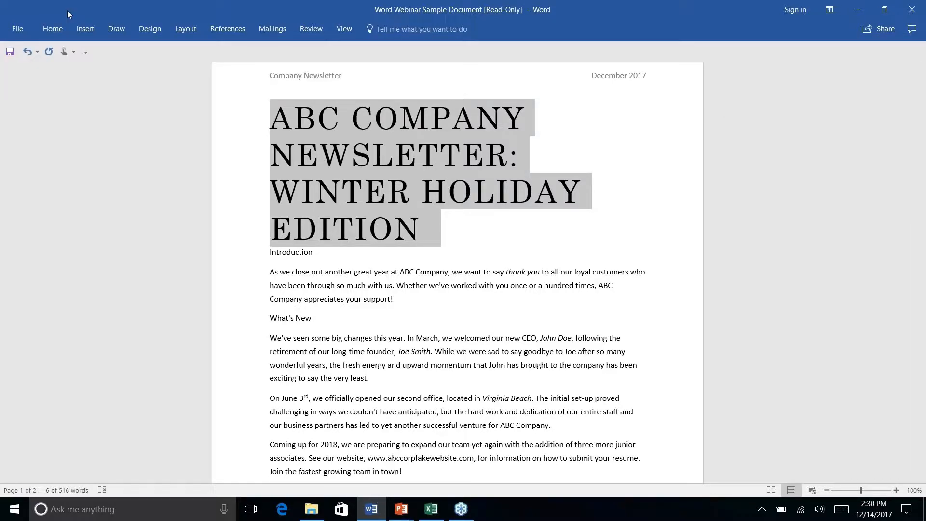
- Modify the Title style so that its font size is 20 pt
right_click(50, 28)
click(230, 145)
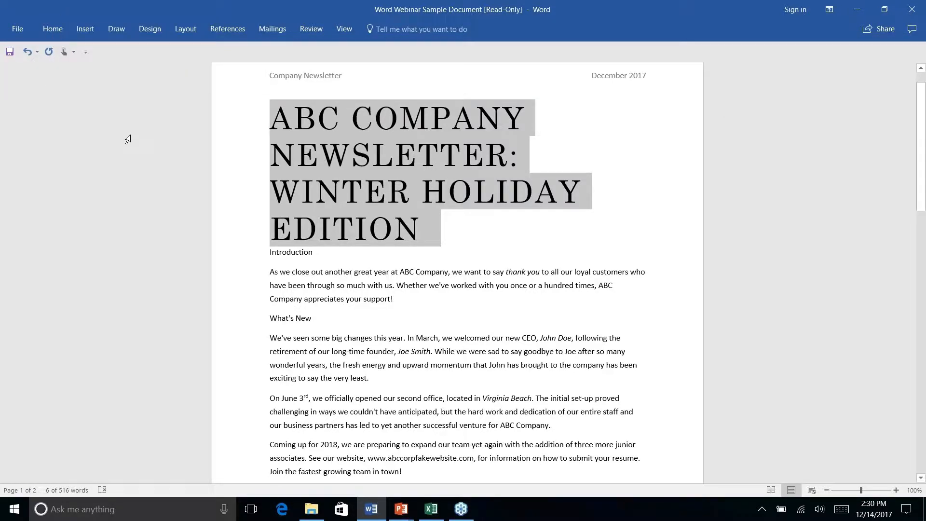
click(54, 30)
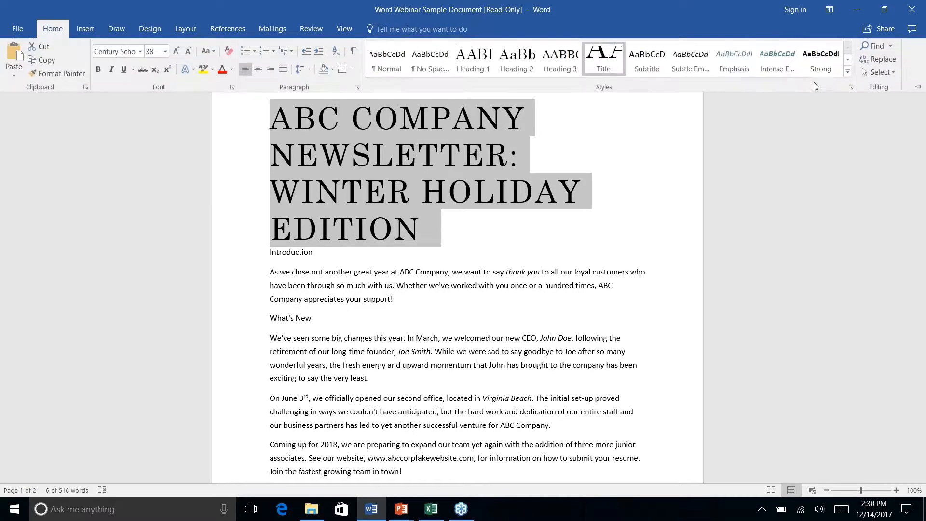
right_click(609, 57)
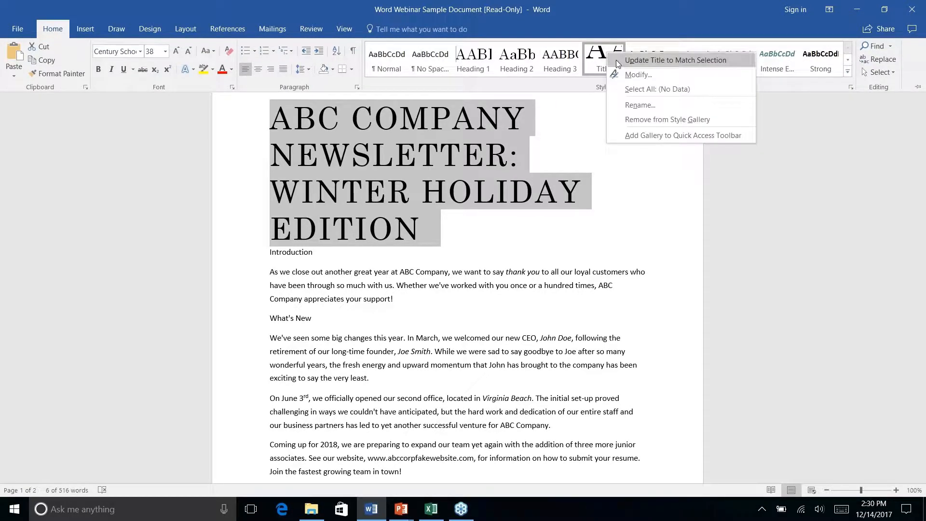
click(629, 75)
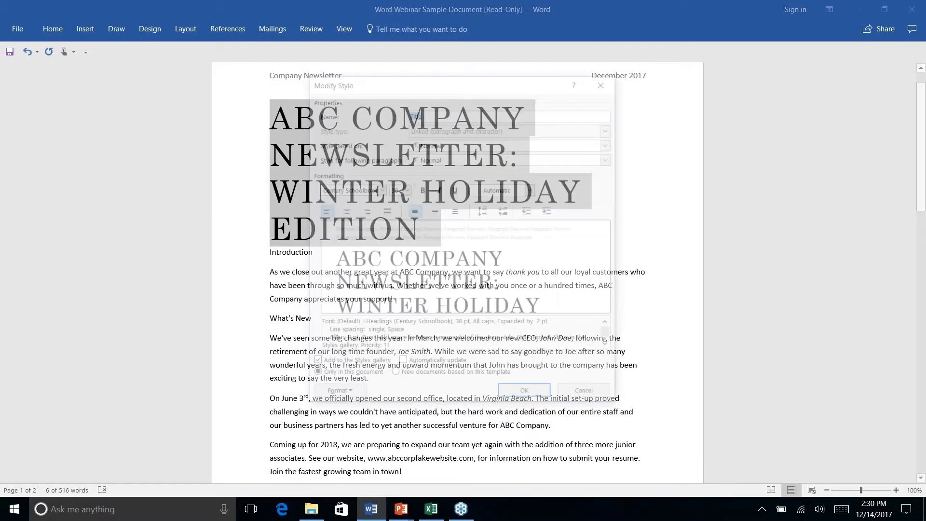
click(405, 189)
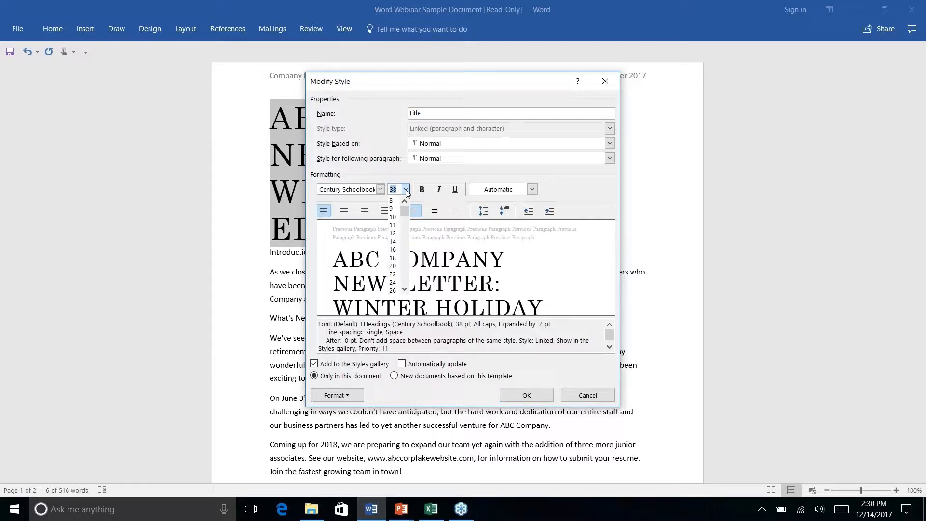
click(393, 250)
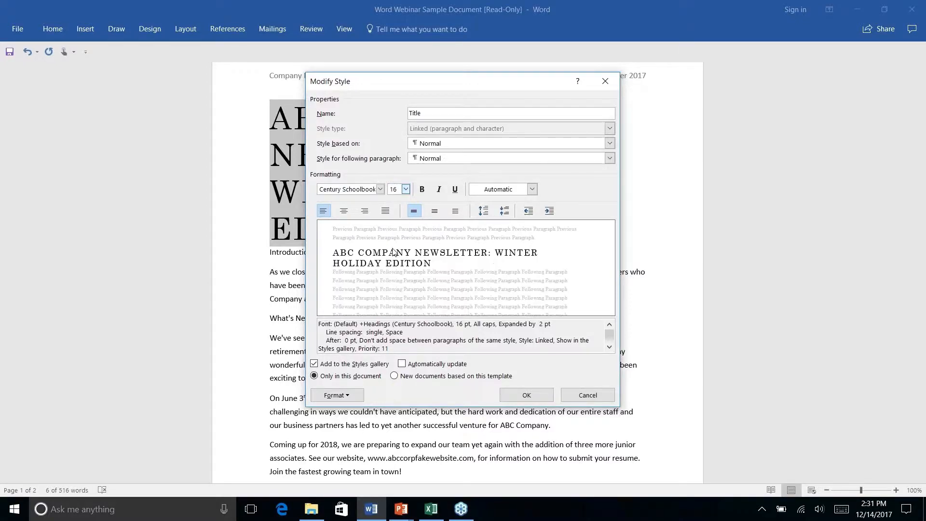
click(406, 189)
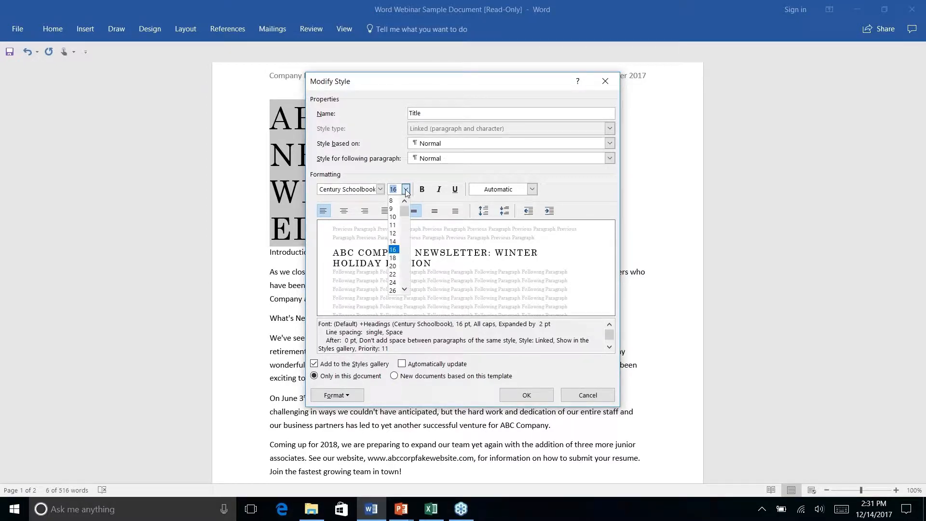
click(393, 258)
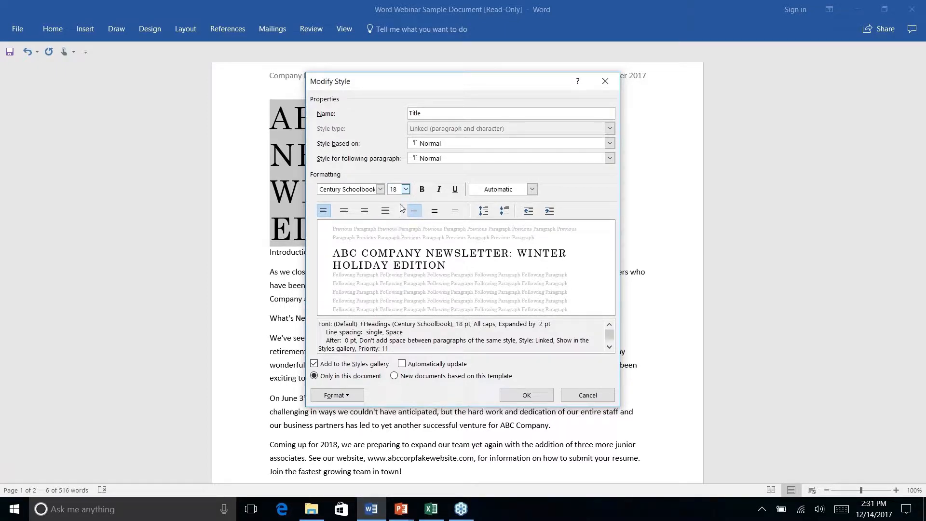
click(405, 189)
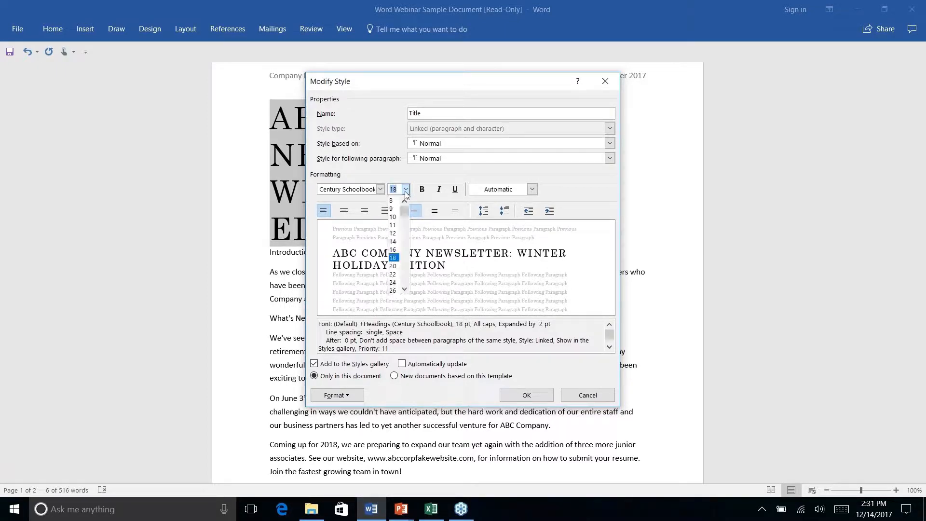
click(393, 266)
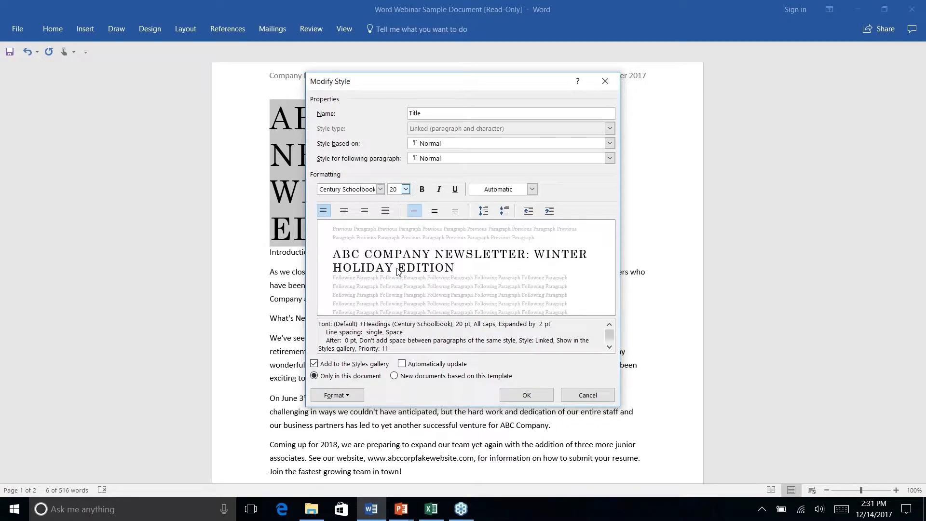
click(529, 401)
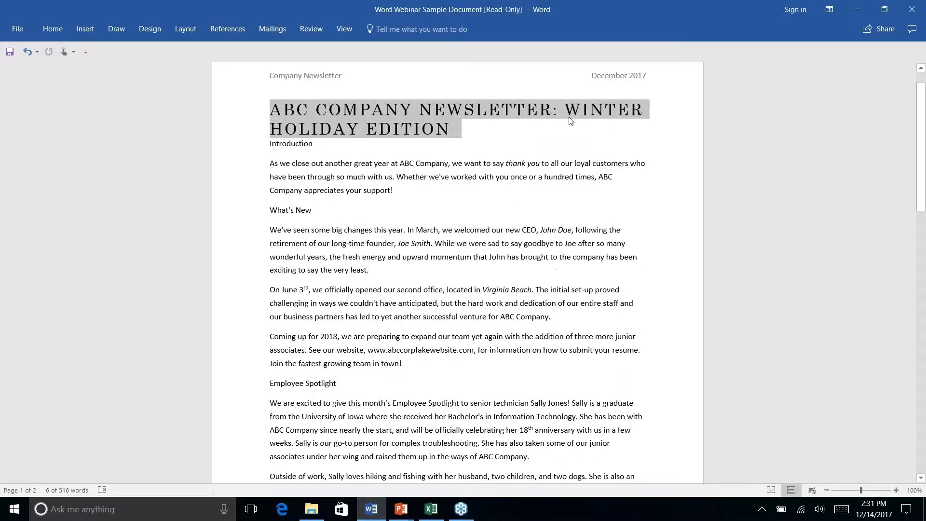
- Break the newsletter title before "Winter Holiday Edition" and apply the Heading 1 style to the "Introduction" line
click(568, 110)
key(Return)
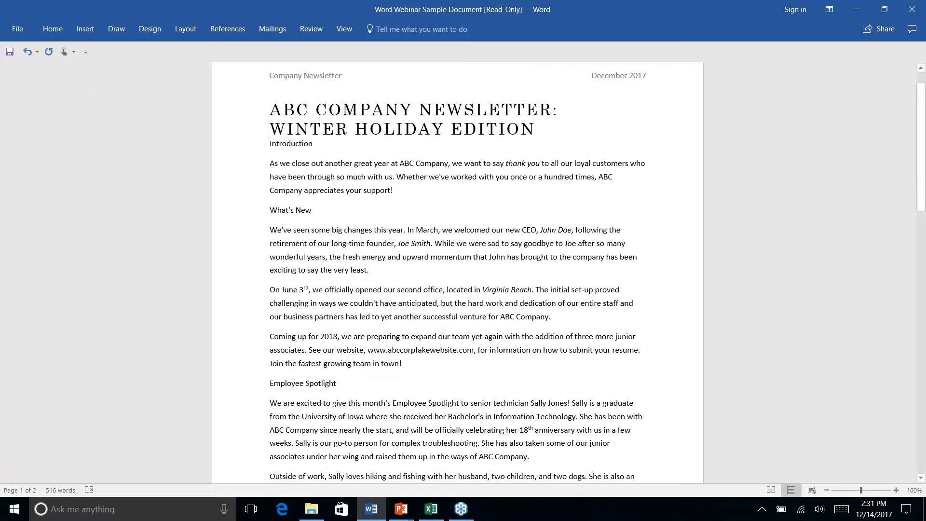
triple_click(276, 147)
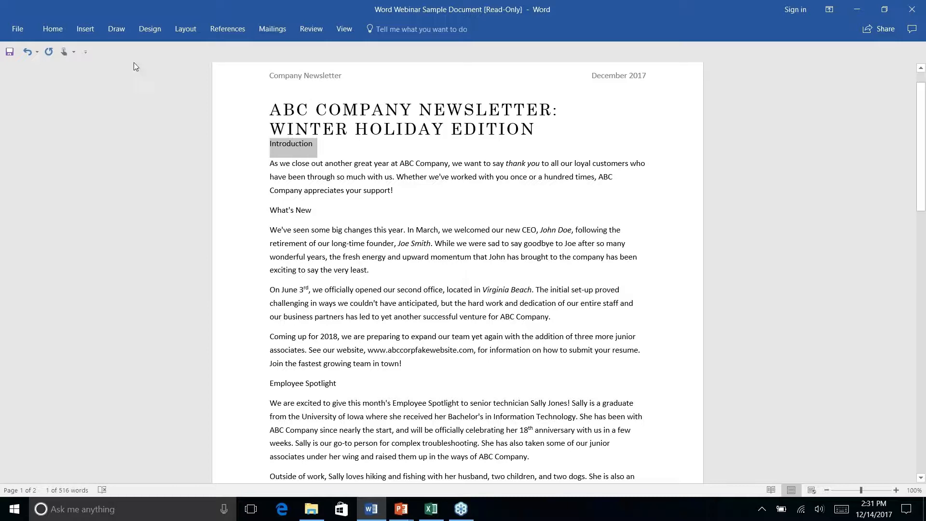
click(55, 31)
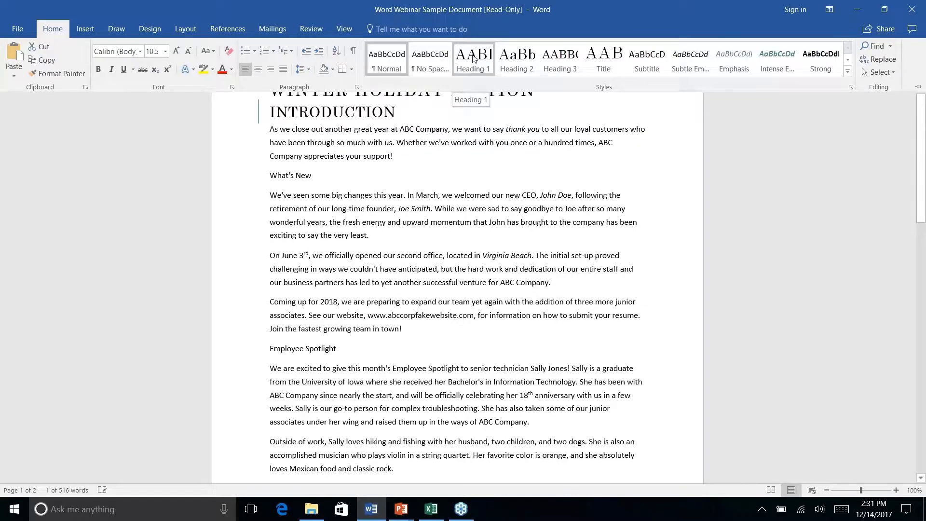
click(480, 62)
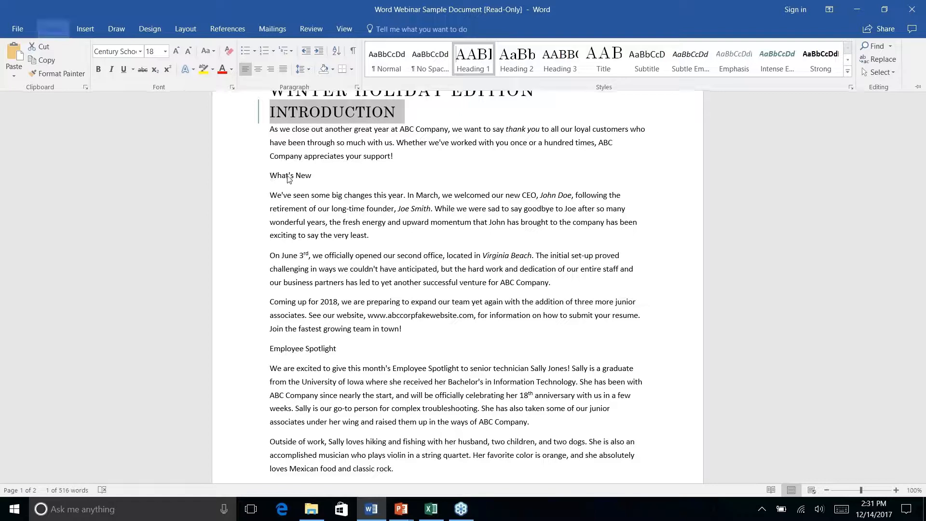
- Apply the Heading 2 style to the "What's New" line
drag(296, 175, 256, 174)
click(313, 176)
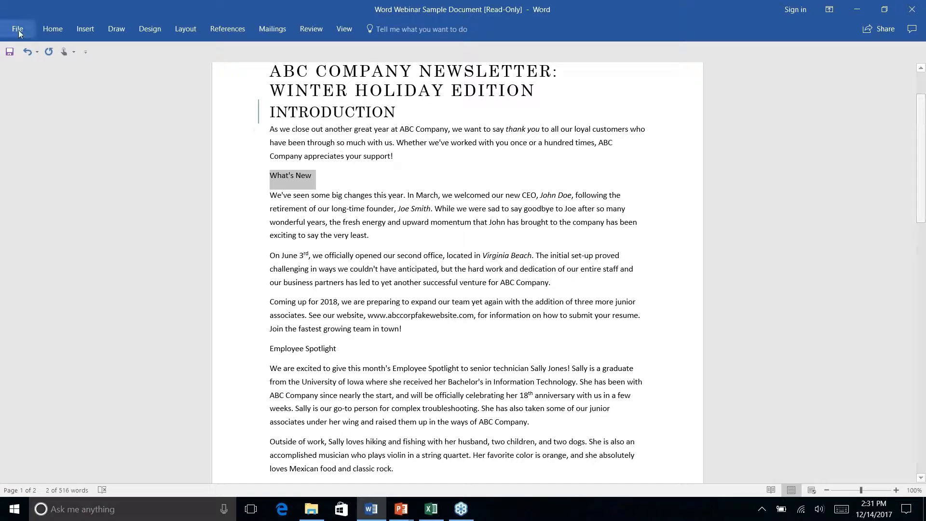
click(52, 29)
click(521, 56)
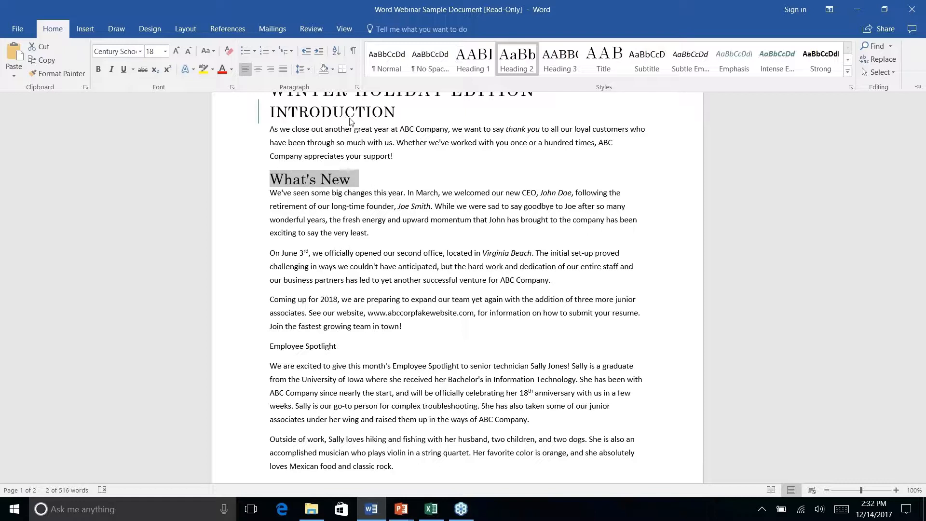
- Apply the Heading 1 style to the "Employee Spotlight" line
key(ctrl+F1)
right_click(301, 347)
key(Escape)
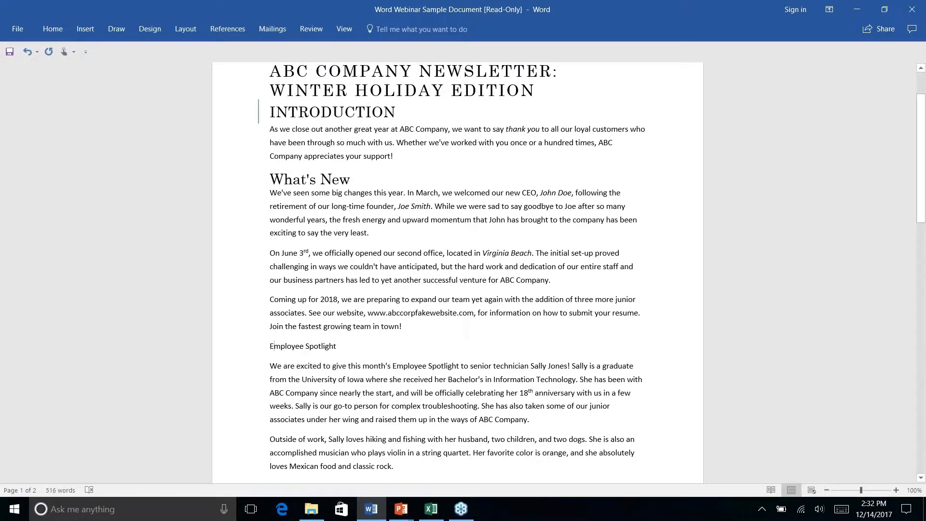
drag(274, 346, 340, 349)
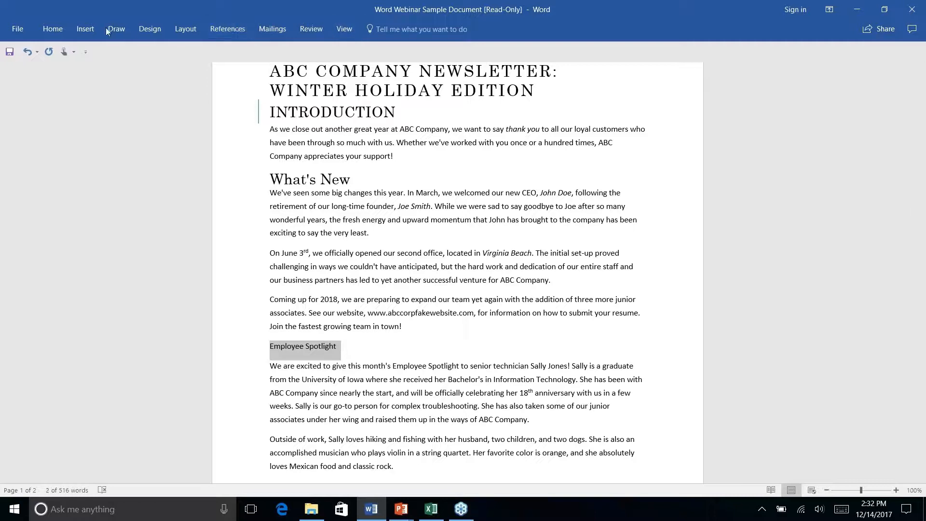
click(53, 29)
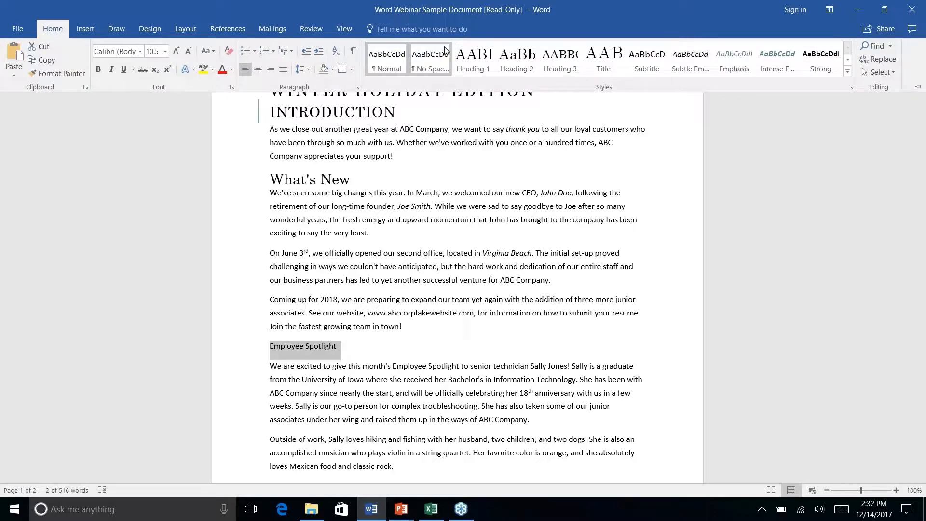
click(467, 58)
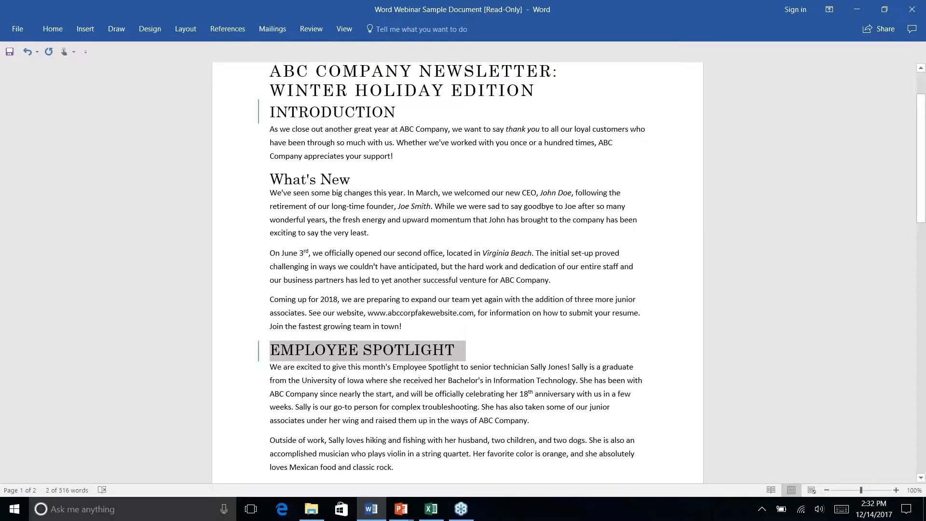
- Apply the Heading 1 style to the "History Lesson" line
scroll(457, 273, down, 6)
triple_click(283, 295)
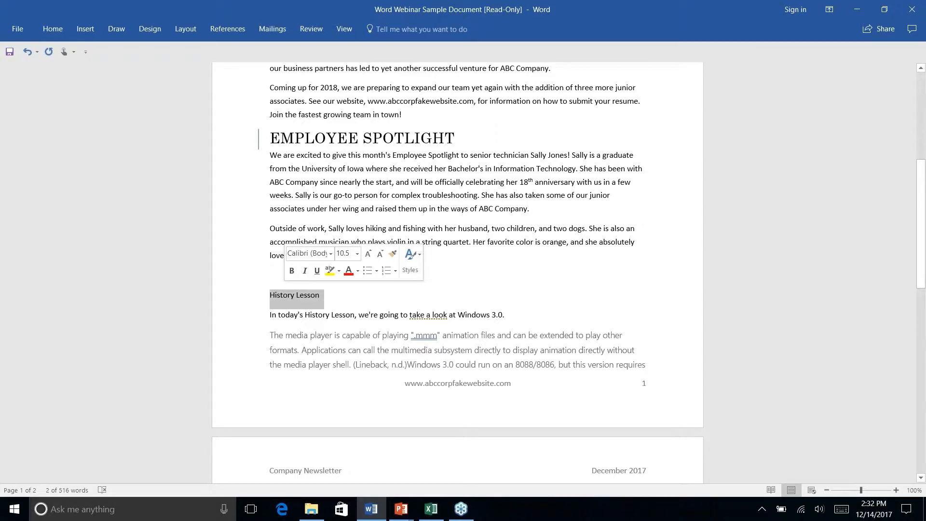
click(52, 29)
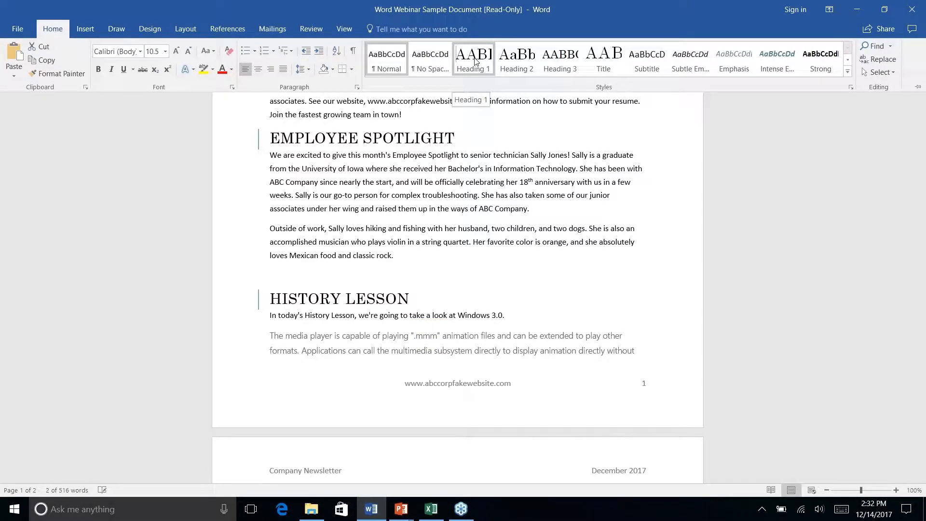
click(475, 60)
- Delete the blank line beneath the last entry in the References block on page 2
scroll(458, 290, down, 7)
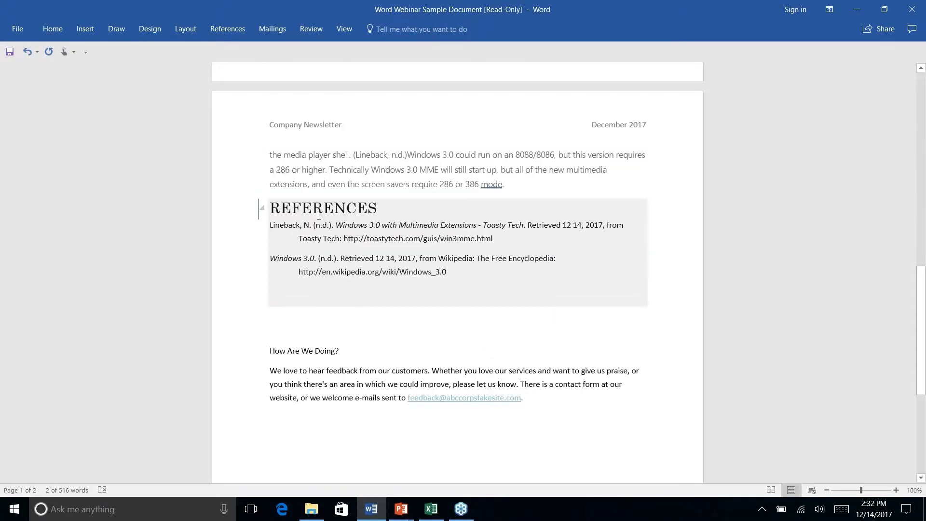
scroll(458, 290, up, 1)
scroll(334, 258, up, 1)
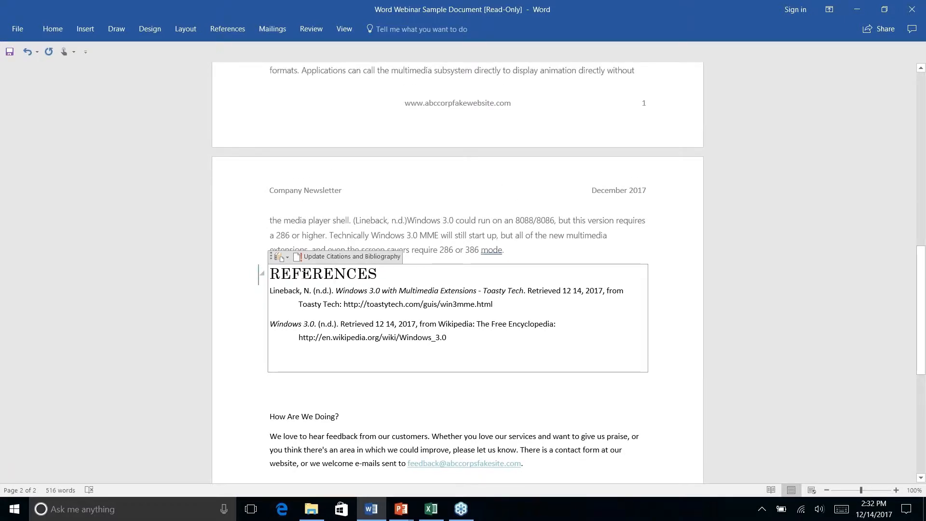
click(45, 25)
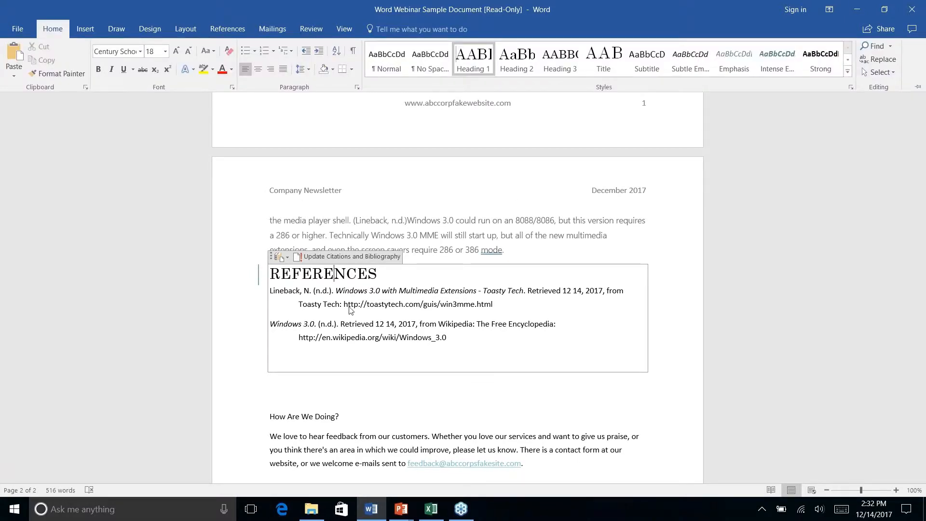
right_click(466, 328)
click(424, 375)
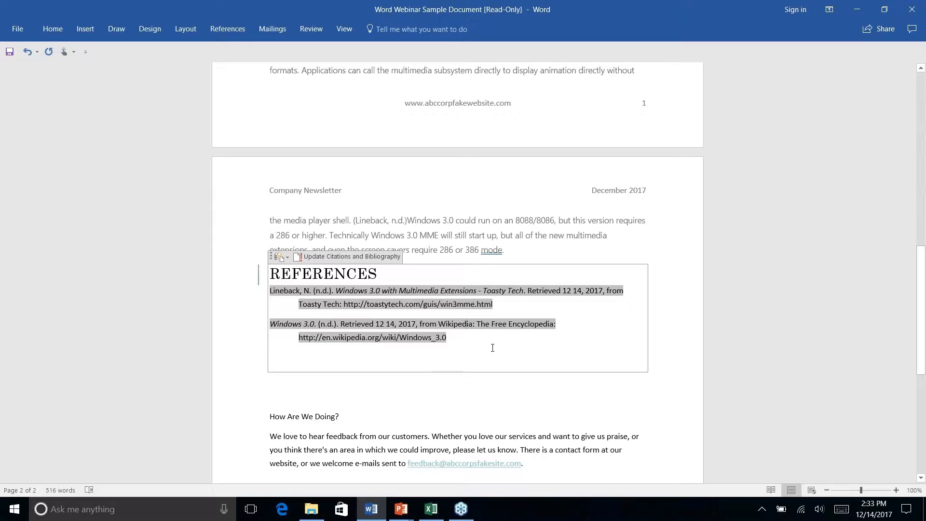
key(Delete)
right_click(560, 381)
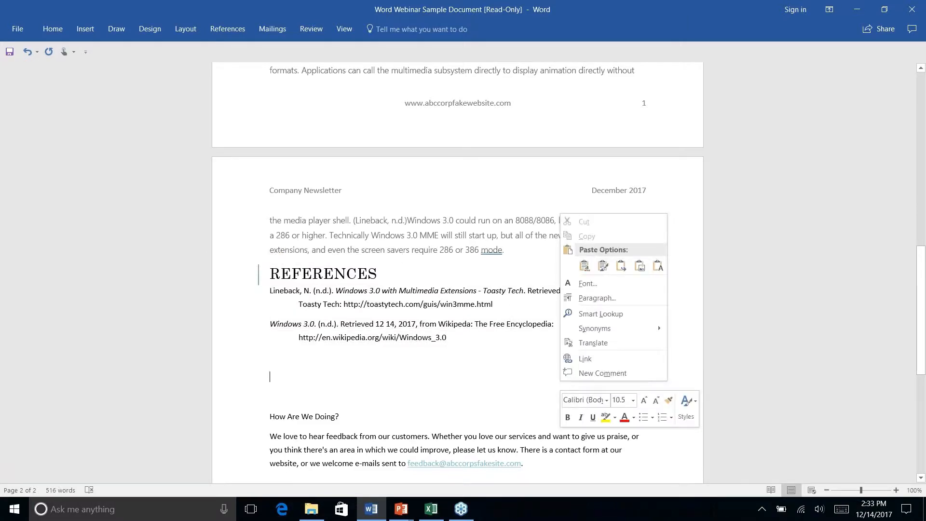
click(467, 339)
click(467, 339)
key(Delete)
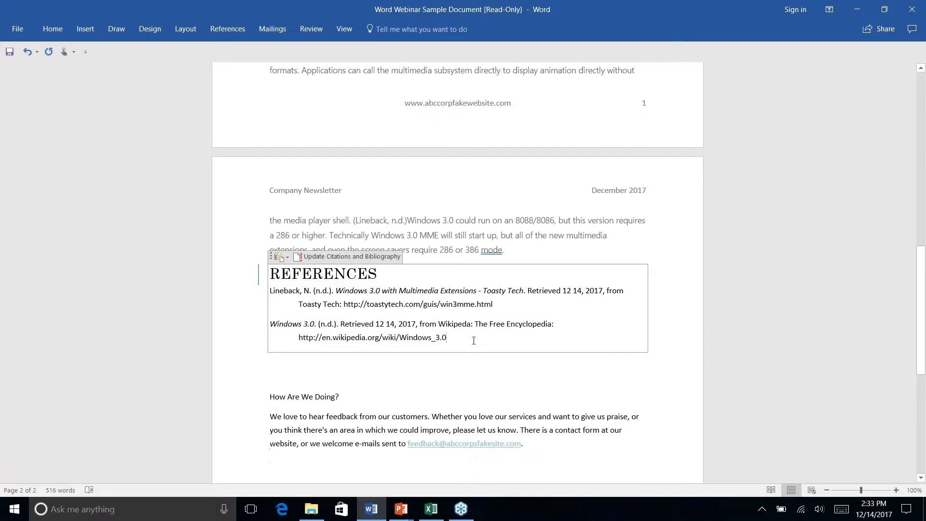
- Delete the References heading with its entries and an empty line left above "How Are We Doing?"
drag(474, 341, 270, 274)
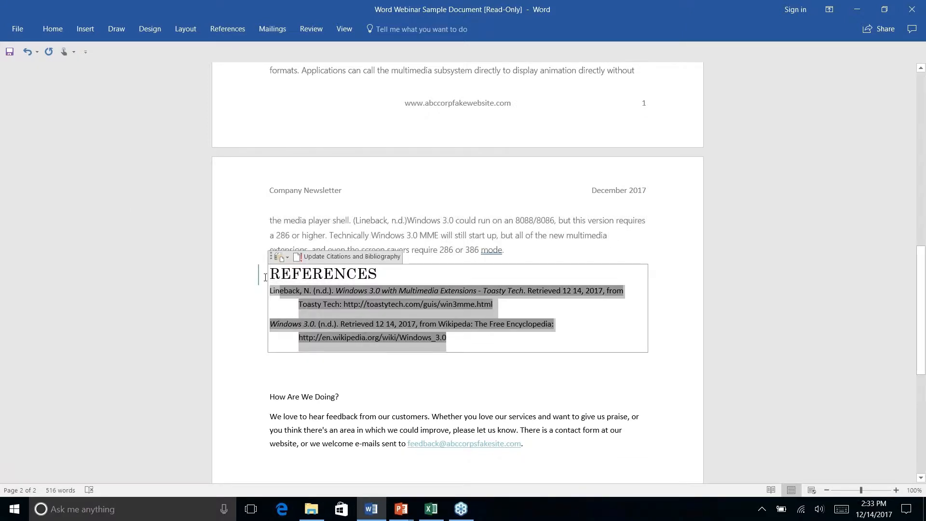
key(Delete)
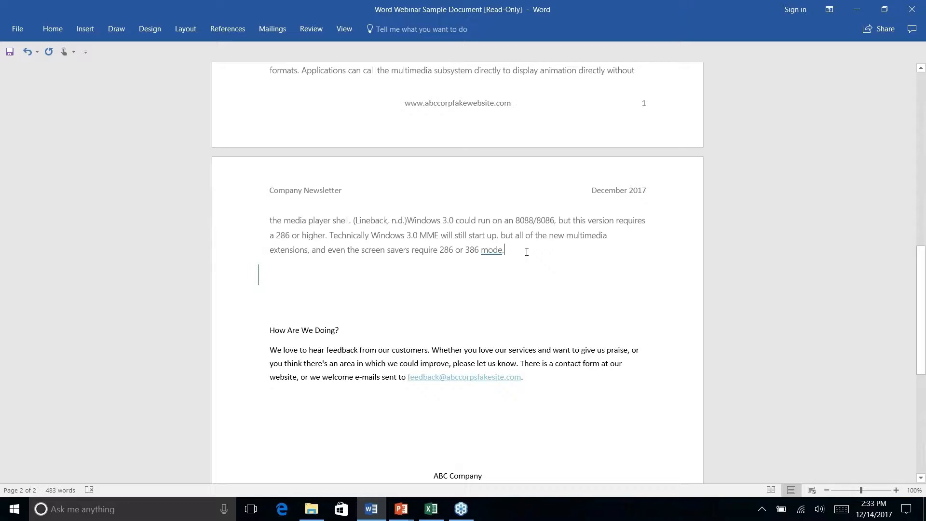
key(Delete)
key(Down)
key(Down)
key(Down)
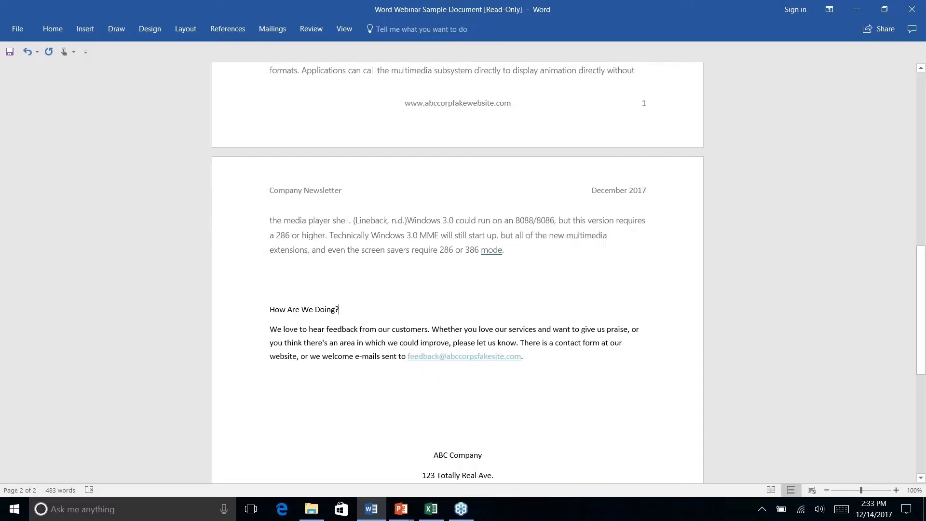
click(271, 270)
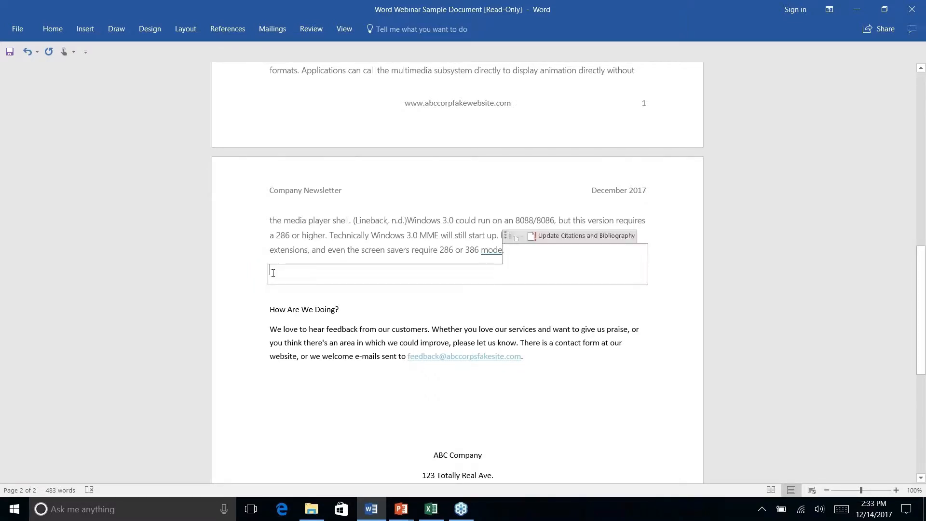
right_click(387, 294)
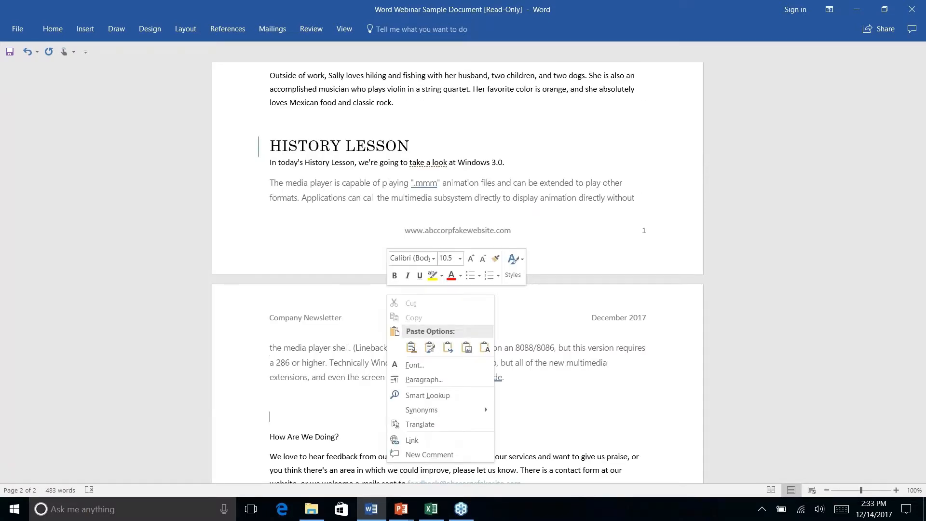
- Apply the Heading 1 style to the "How Are We Doing?" line on page 2
click(329, 262)
scroll(335, 226, up, 4)
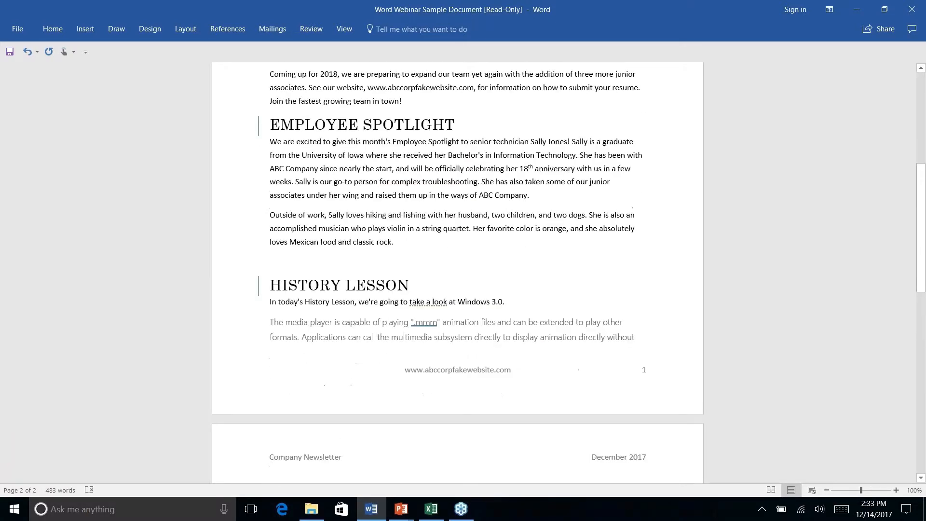
scroll(335, 226, down, 11)
scroll(335, 226, up, 5)
right_click(335, 227)
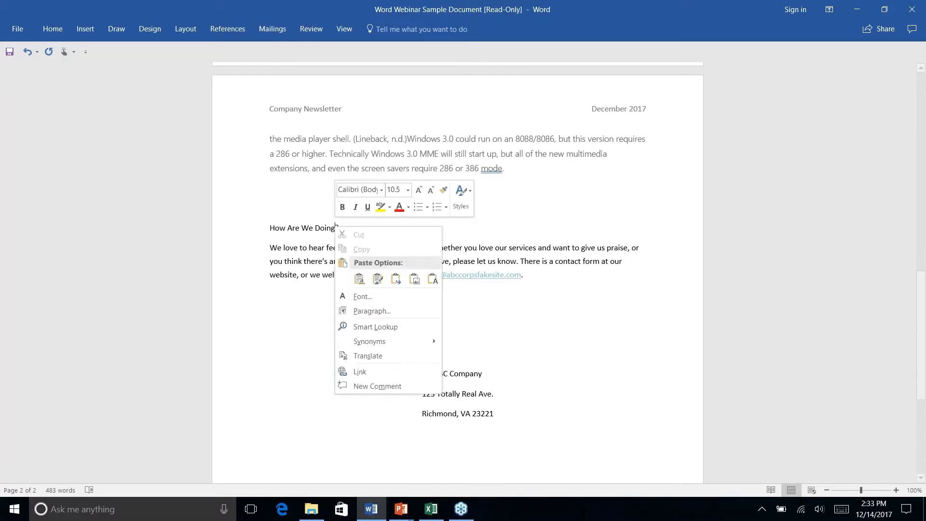
triple_click(311, 229)
click(53, 29)
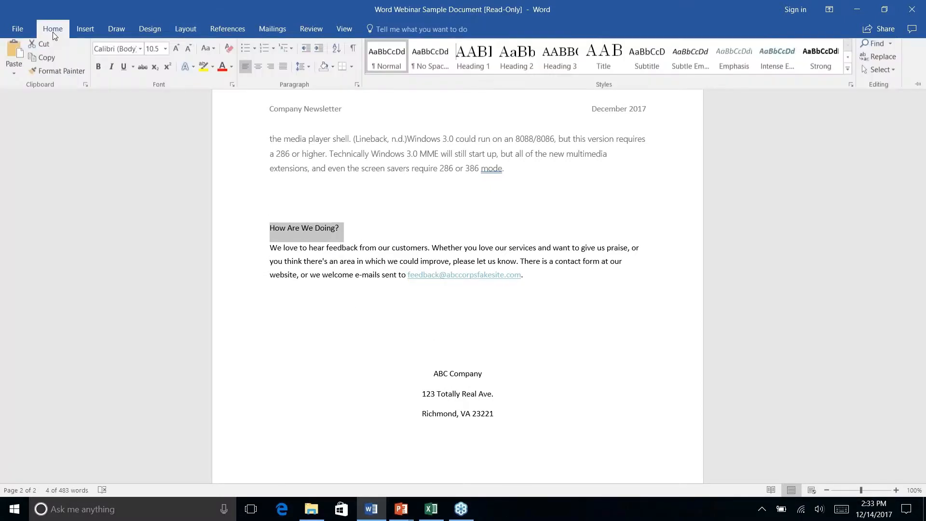
click(473, 60)
- Insert an empty line below the newsletter title, above the Introduction heading
scroll(516, 226, down, 5)
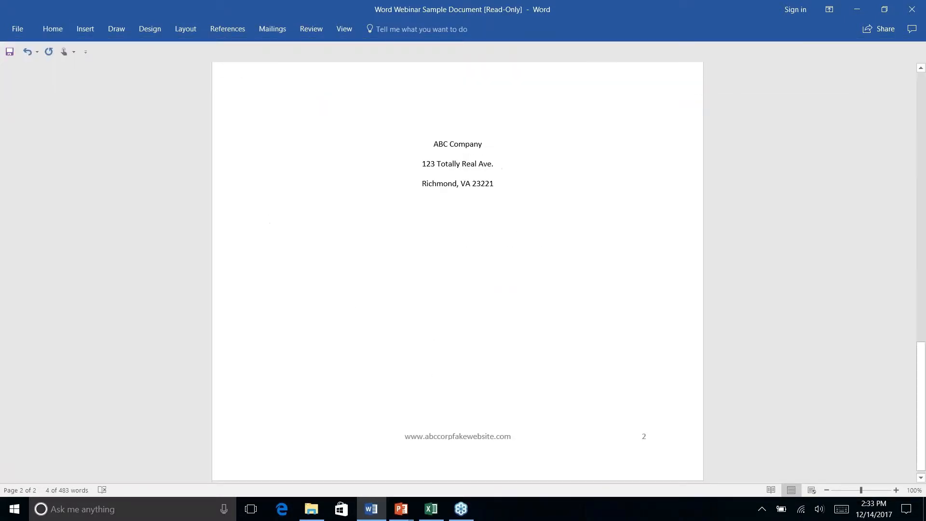
scroll(516, 226, up, 15)
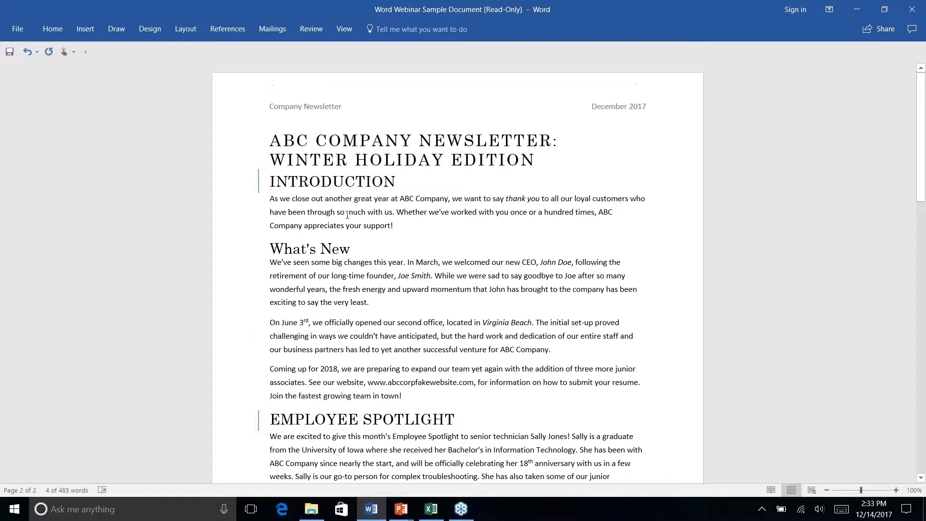
click(347, 215)
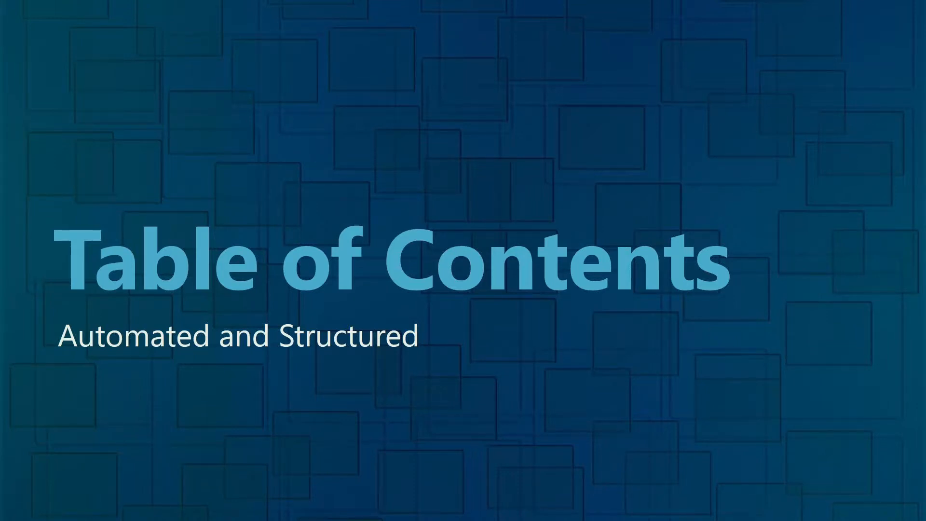
key(alt+Tab)
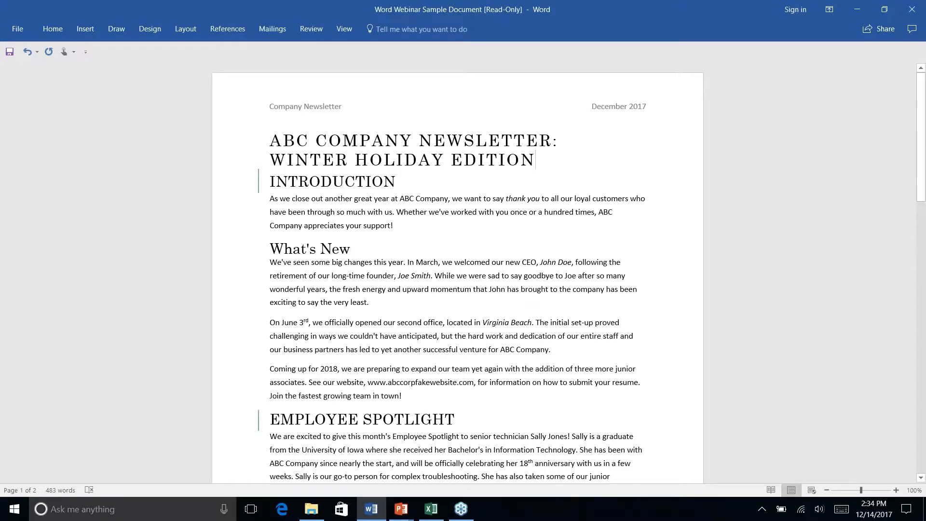
key(Return)
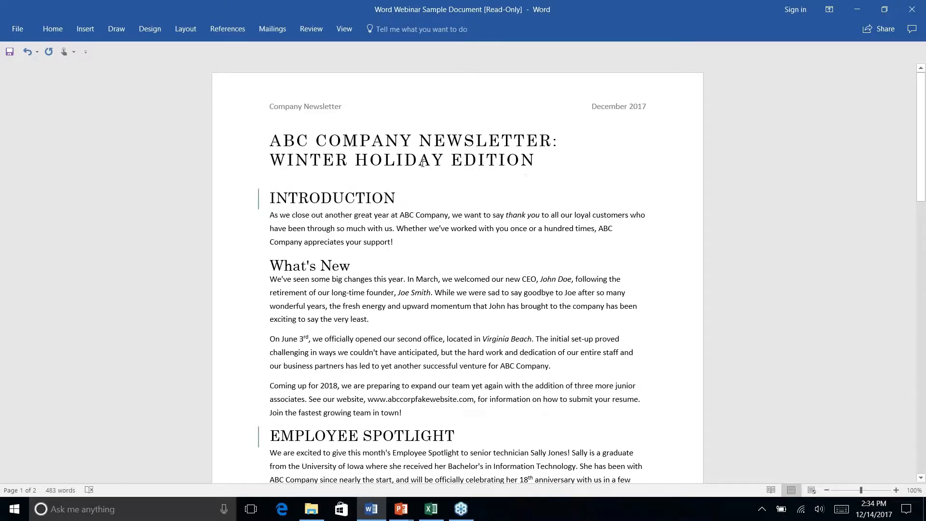
- Insert an Automatic Table 1 table of contents on the empty line between the title and the Introduction heading
click(269, 185)
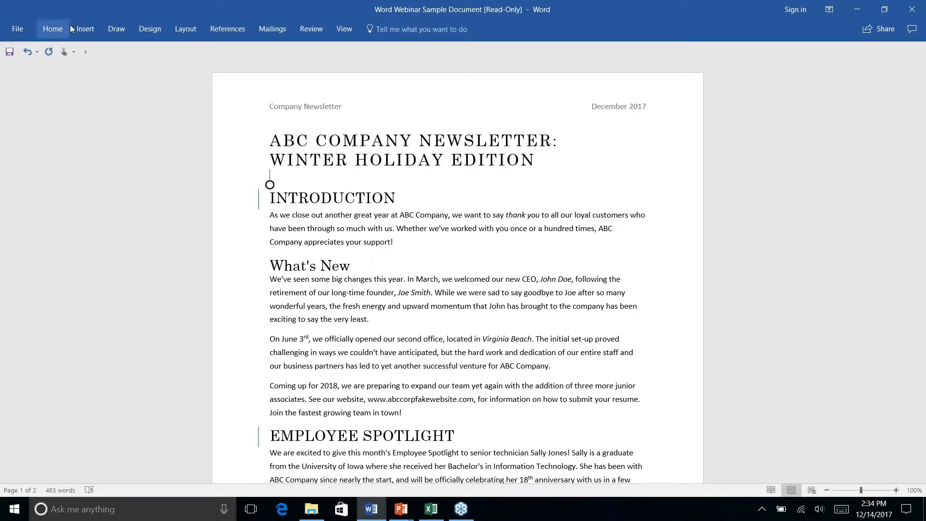
click(224, 28)
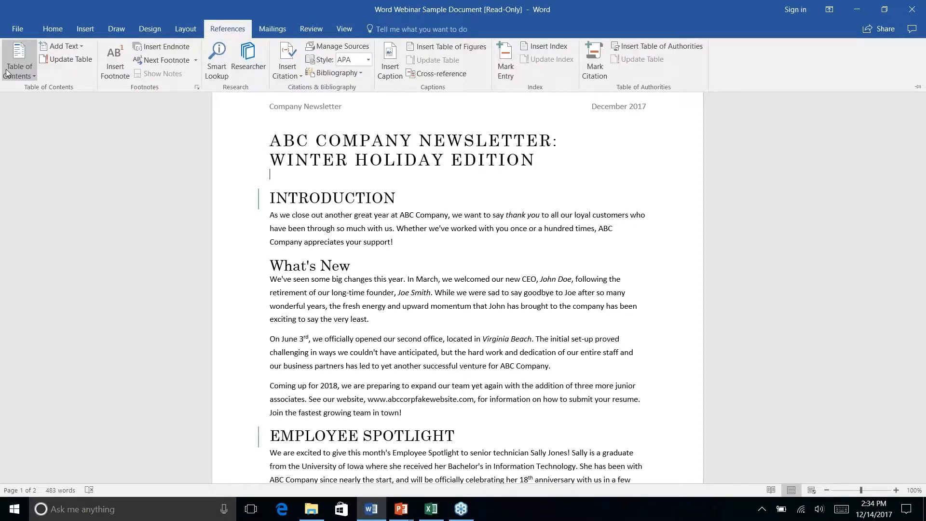
click(31, 78)
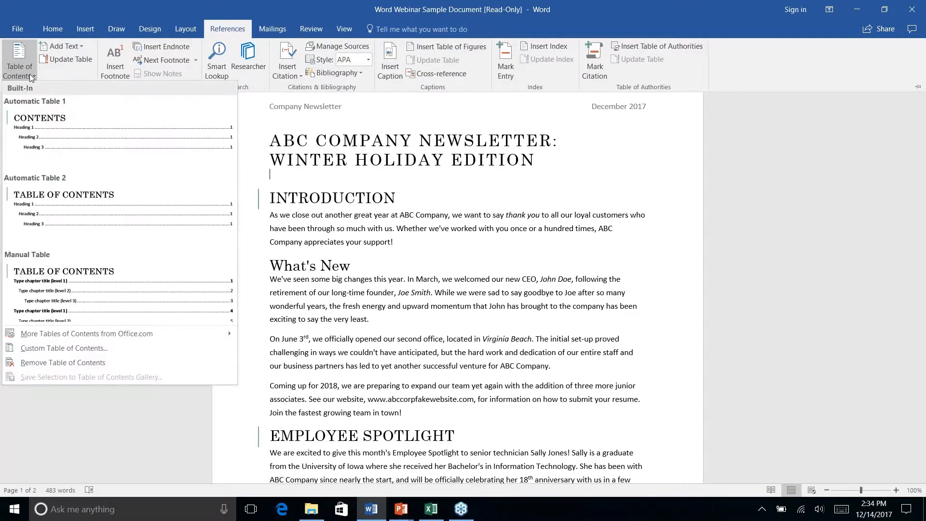
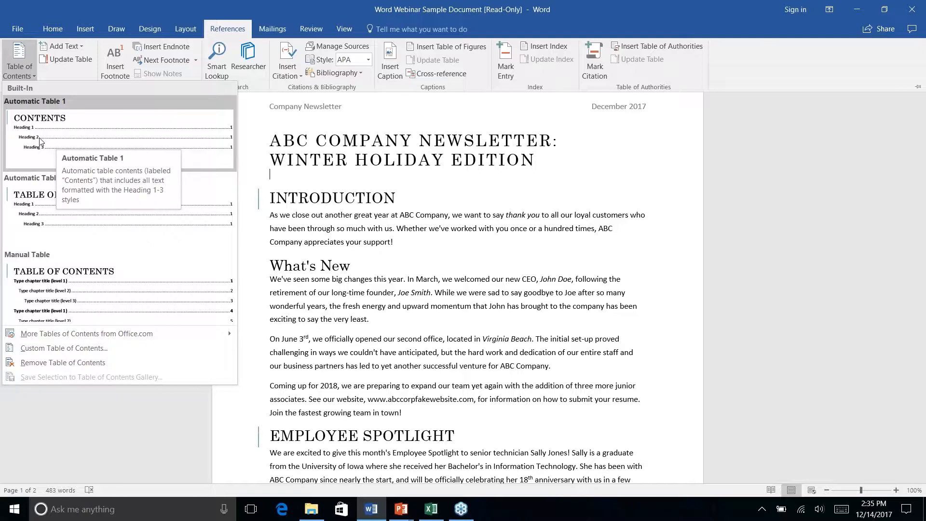
right_click(40, 141)
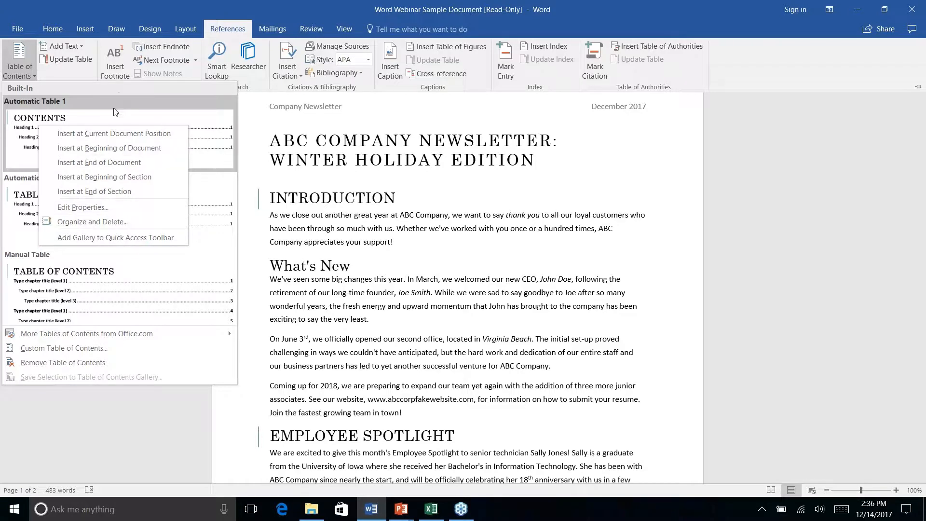
key(Escape)
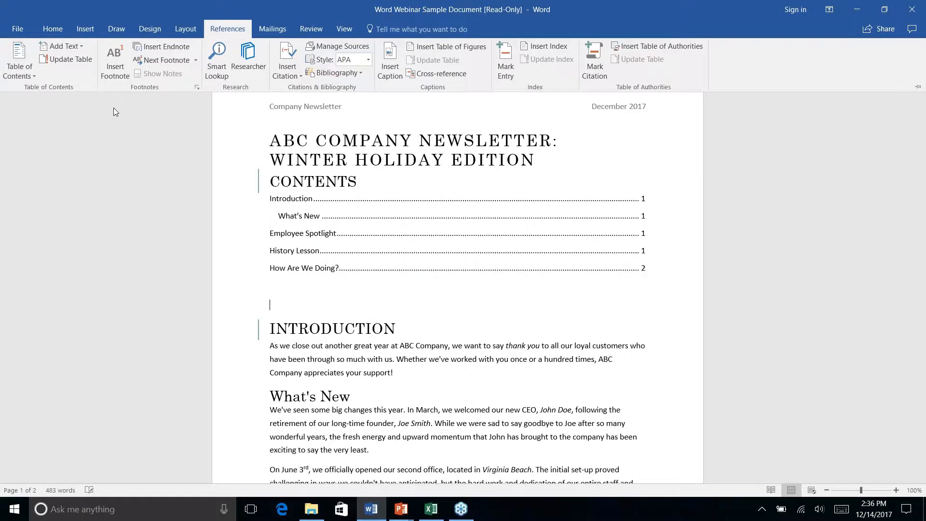
- Add an empty line between the newsletter title and the Contents heading
click(545, 244)
click(536, 160)
key(Return)
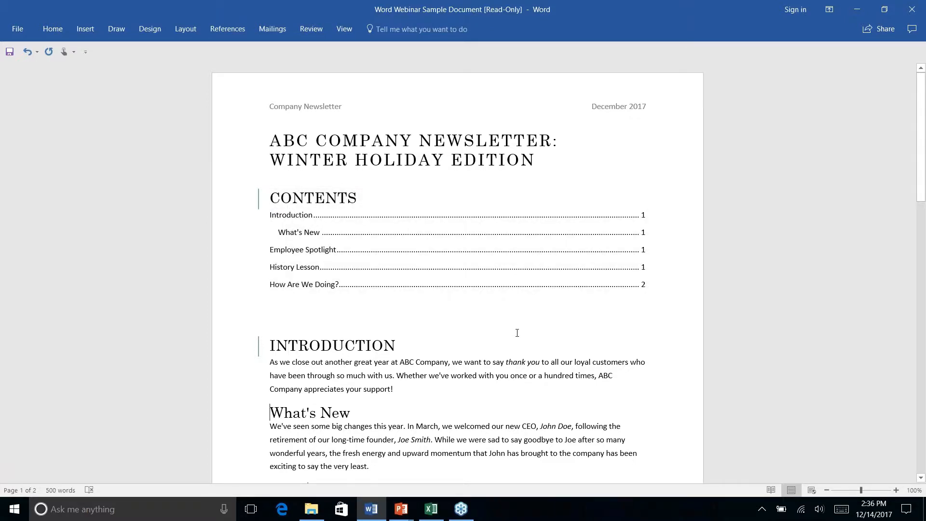
- Examine the table of contents and the option for updating its entries and page numbers
scroll(517, 333, down, 5)
scroll(512, 317, up, 5)
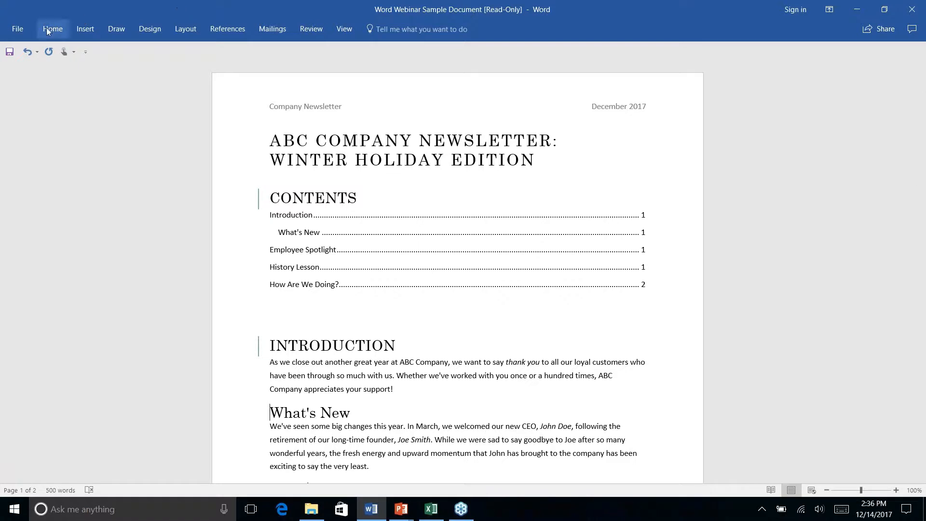
click(230, 30)
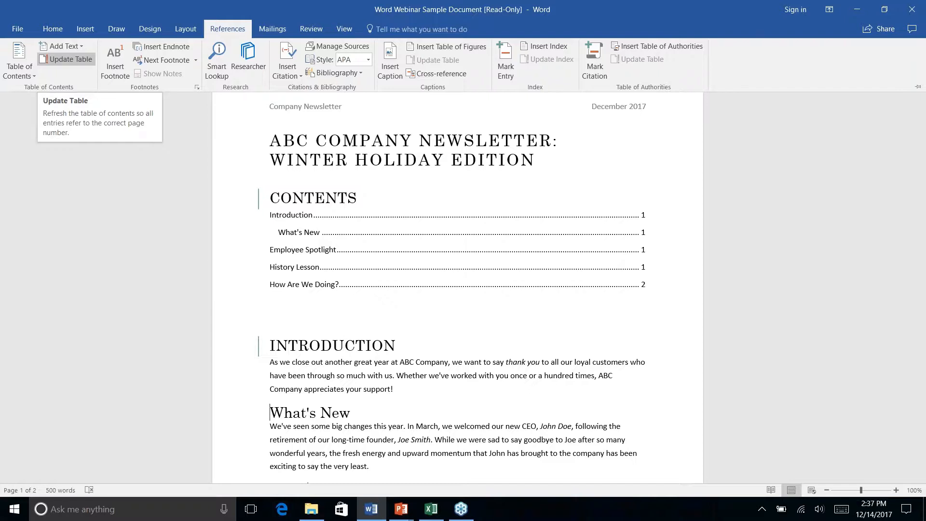
click(538, 313)
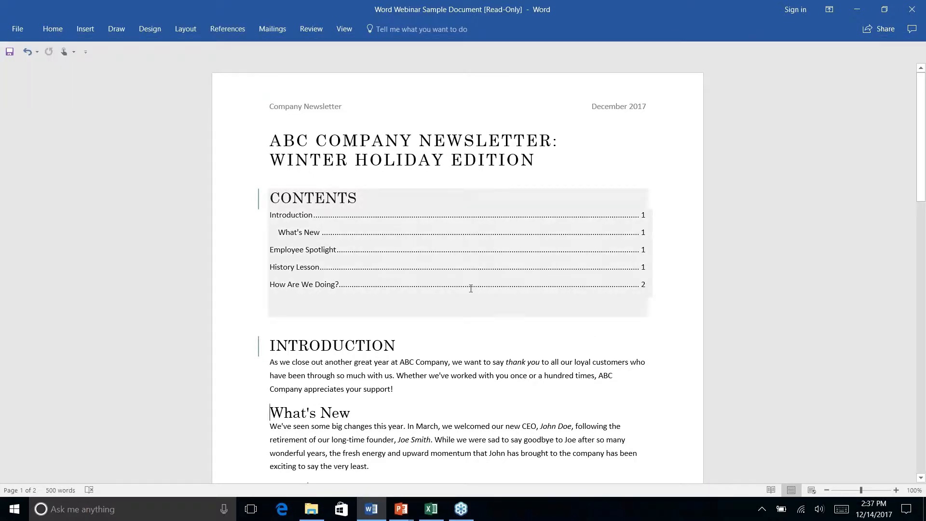
click(476, 306)
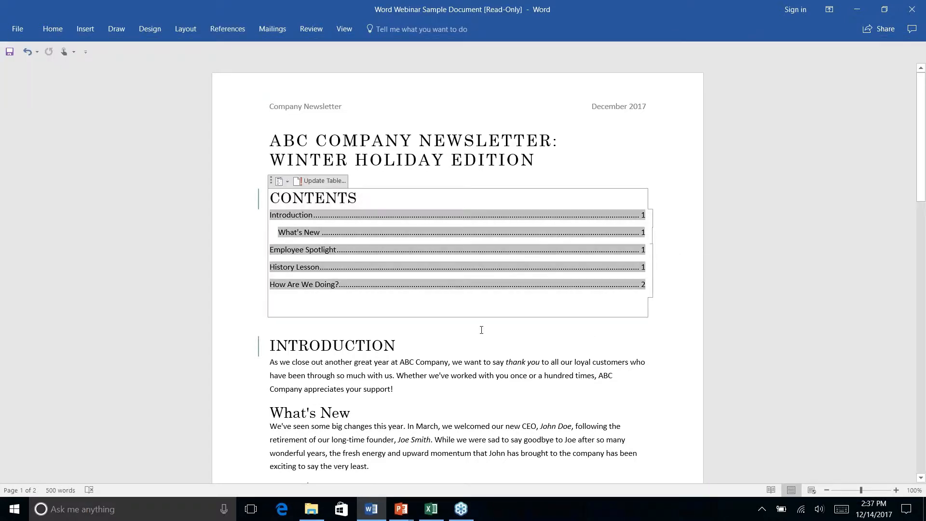
click(482, 328)
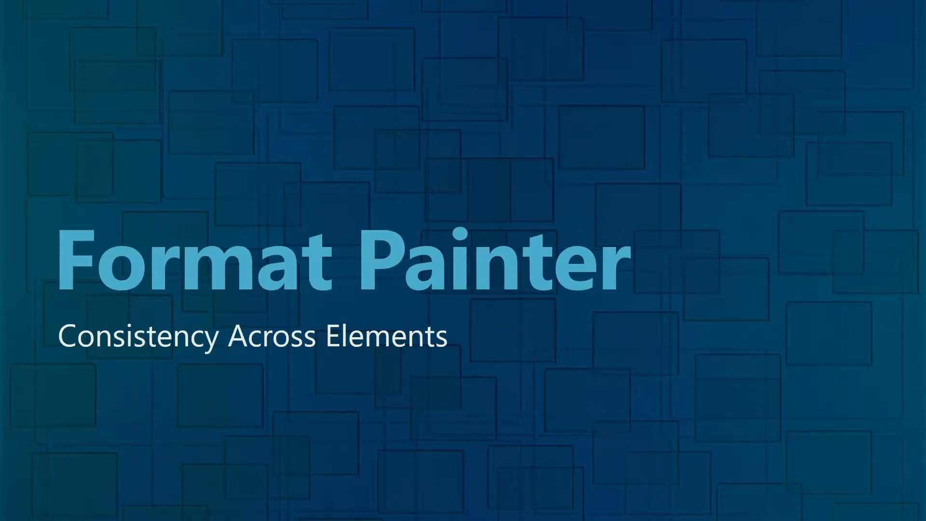
- Return to the newsletter in Word and go to the company address block at the end of page 2
key(alt+Tab)
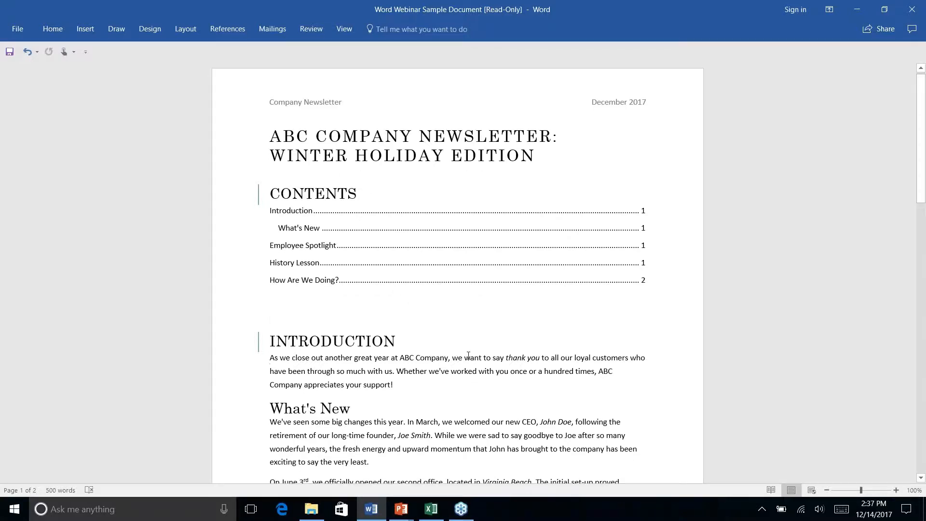
click(521, 250)
ctrl+click(522, 249)
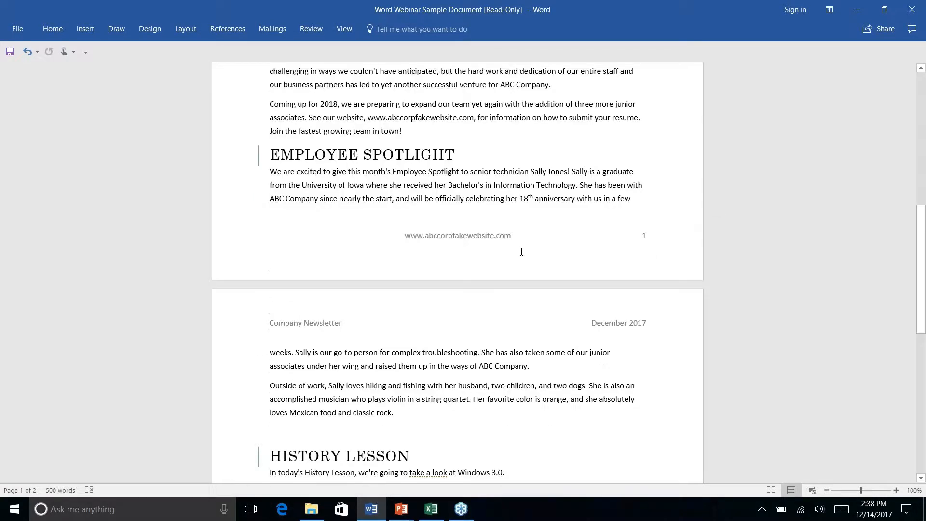
scroll(521, 252, down, 10)
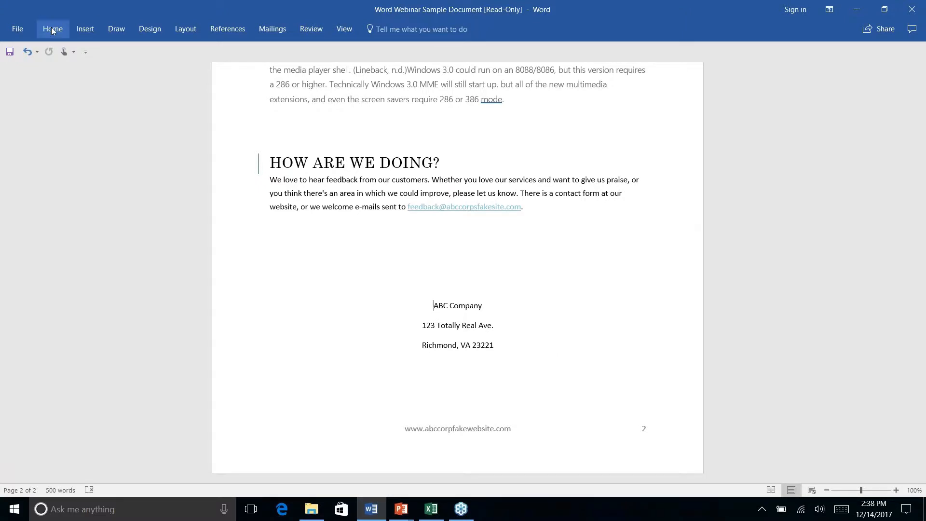
click(85, 29)
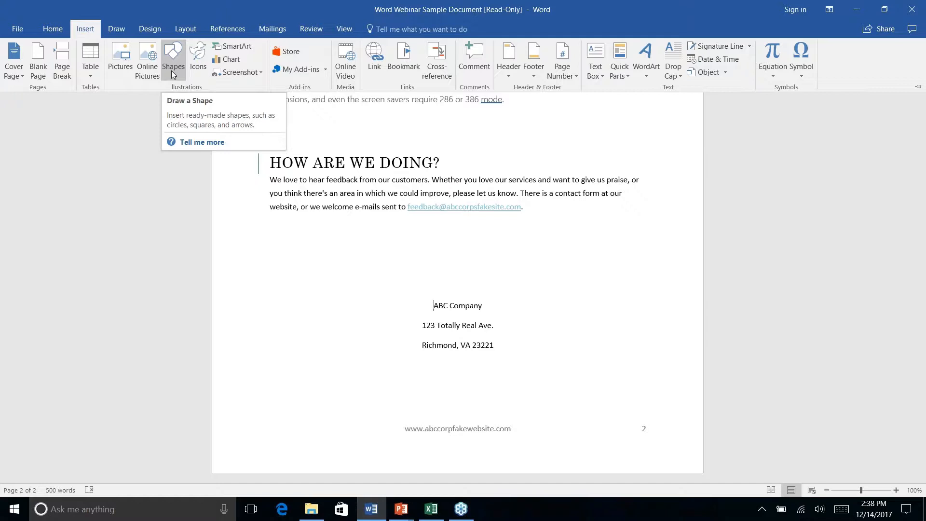
click(426, 306)
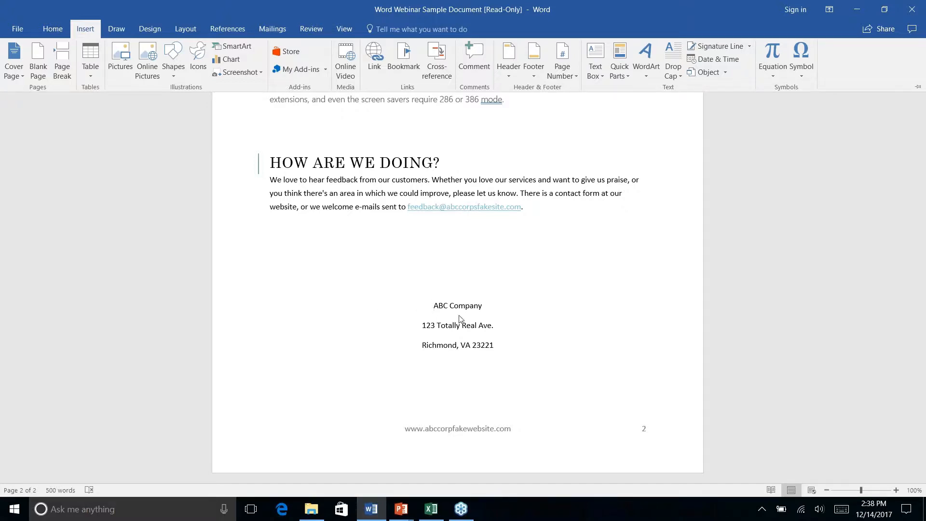
right_click(174, 77)
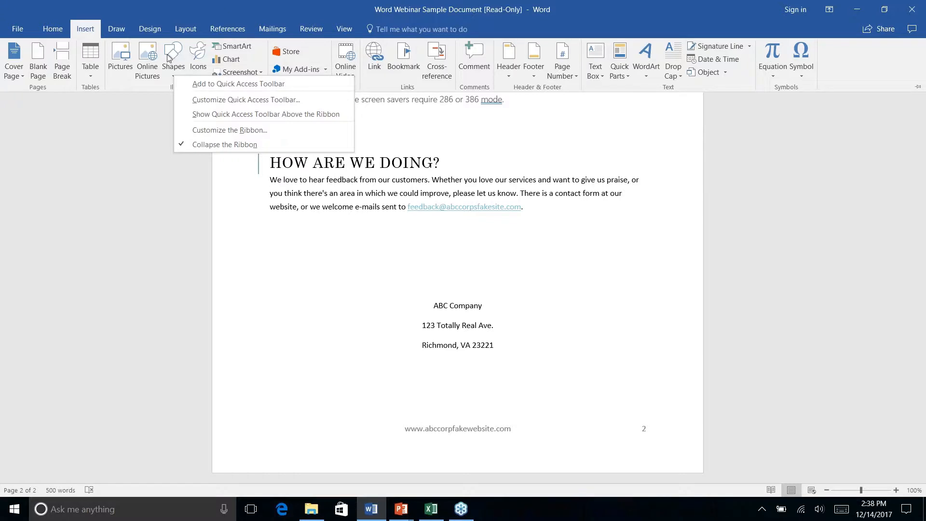
click(173, 54)
click(173, 54)
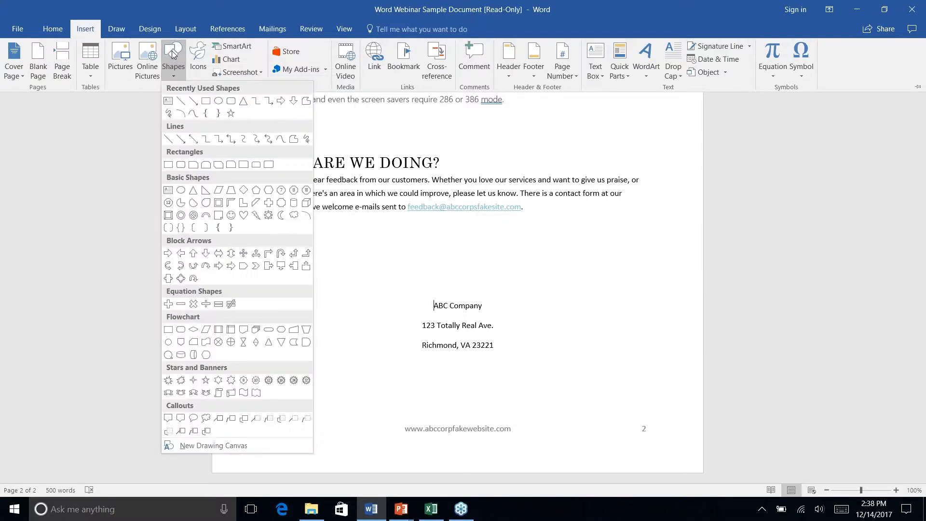
click(233, 101)
key(Escape)
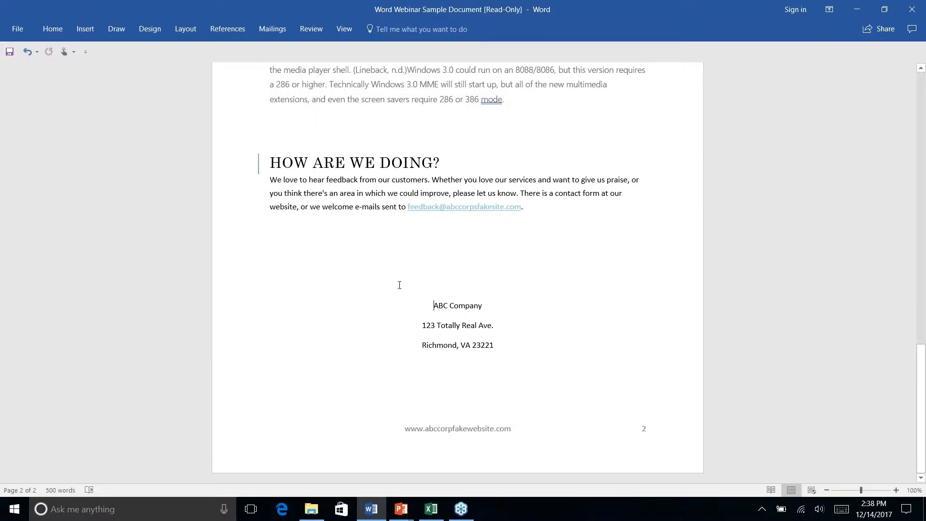
- Draw a rounded rectangle about 1.37" high and 1.77" wide over the company address block on page 2
click(110, 29)
click(77, 31)
click(179, 74)
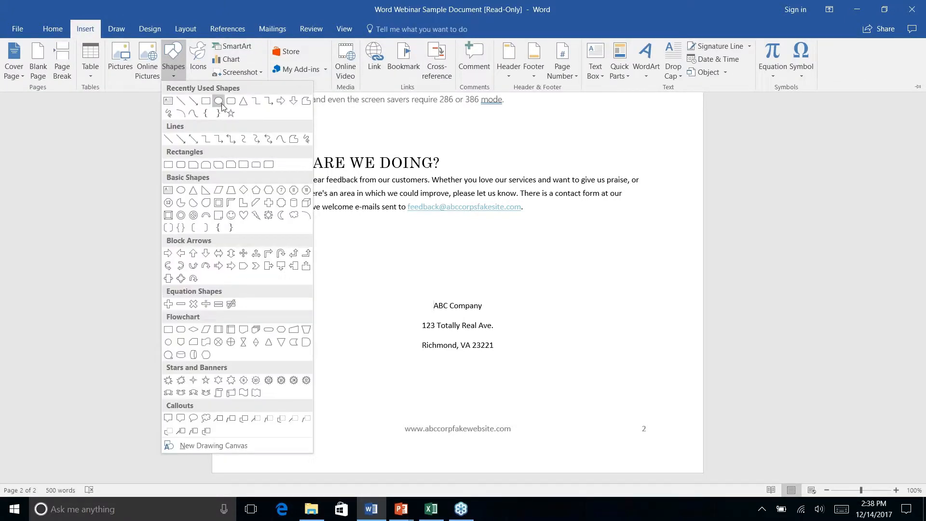
click(231, 102)
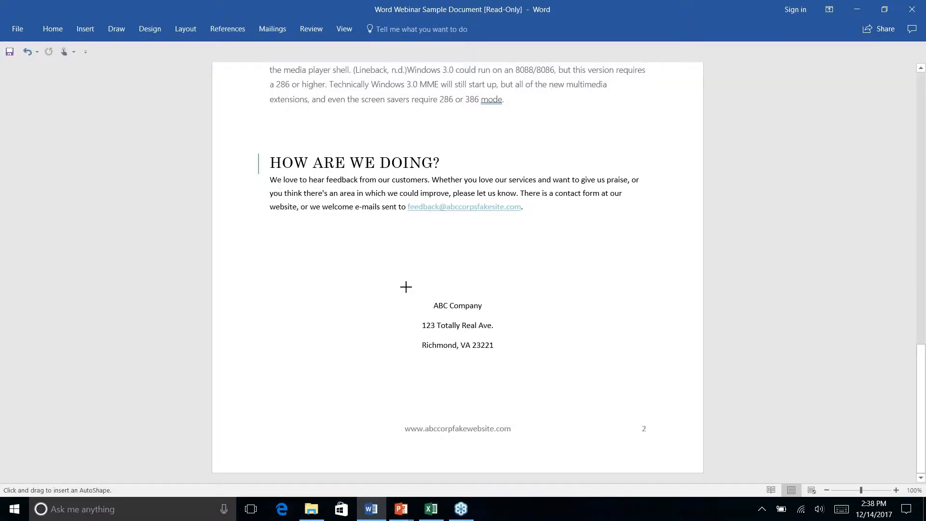
drag(405, 287, 508, 367)
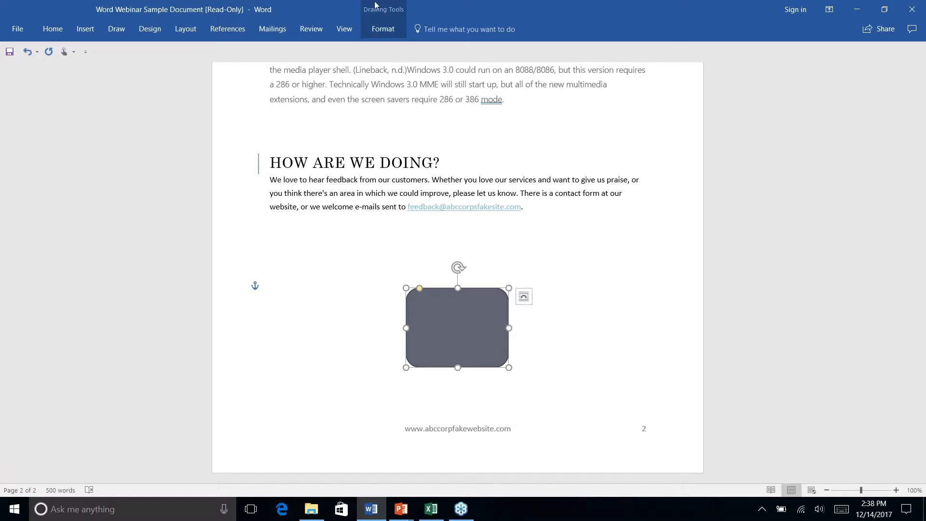
- Send the rounded rectangle behind the text of the company address block
click(384, 32)
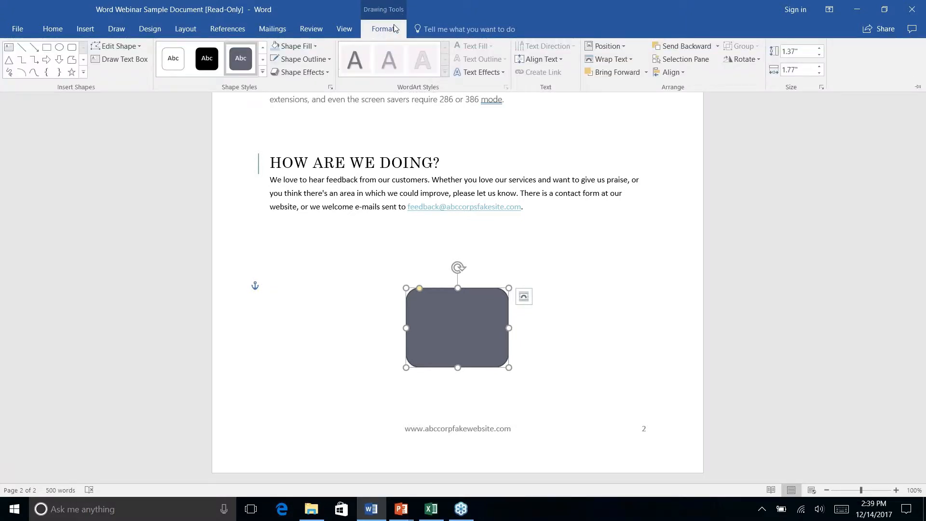
click(716, 47)
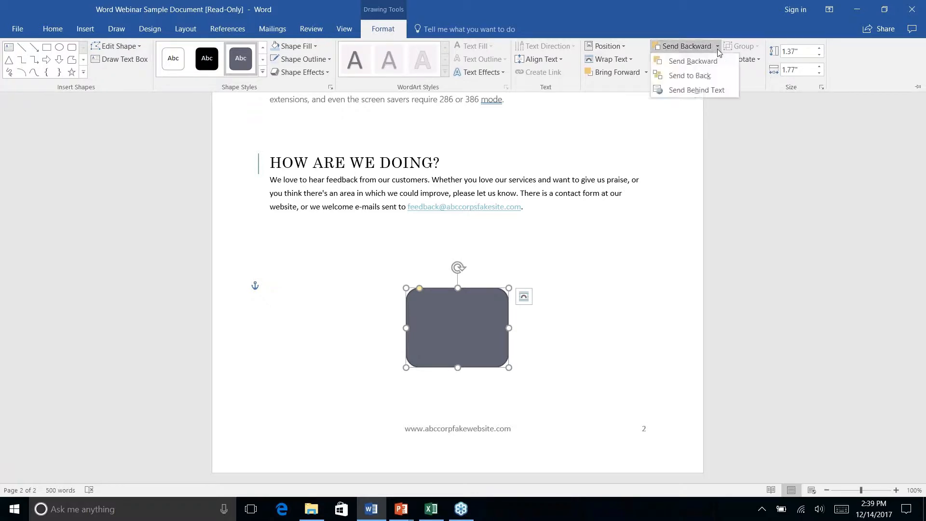
right_click(693, 92)
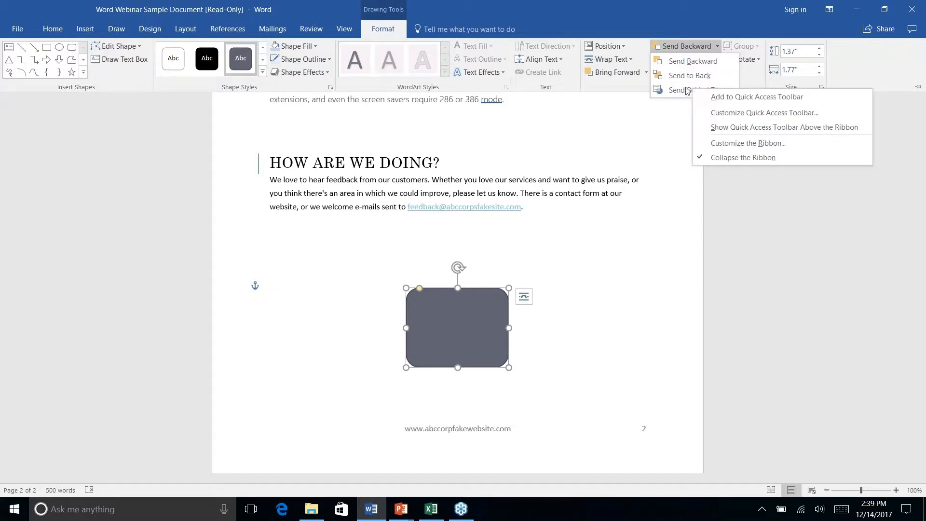
click(685, 92)
right_click(550, 345)
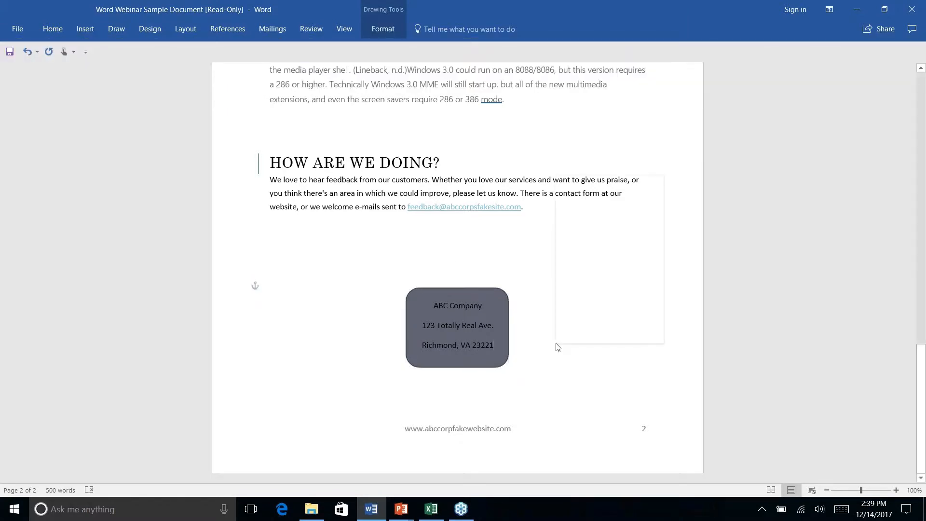
- Apply the light teal theme style from the fourth row of shape styles to the rounded rectangle behind the address block
key(Escape)
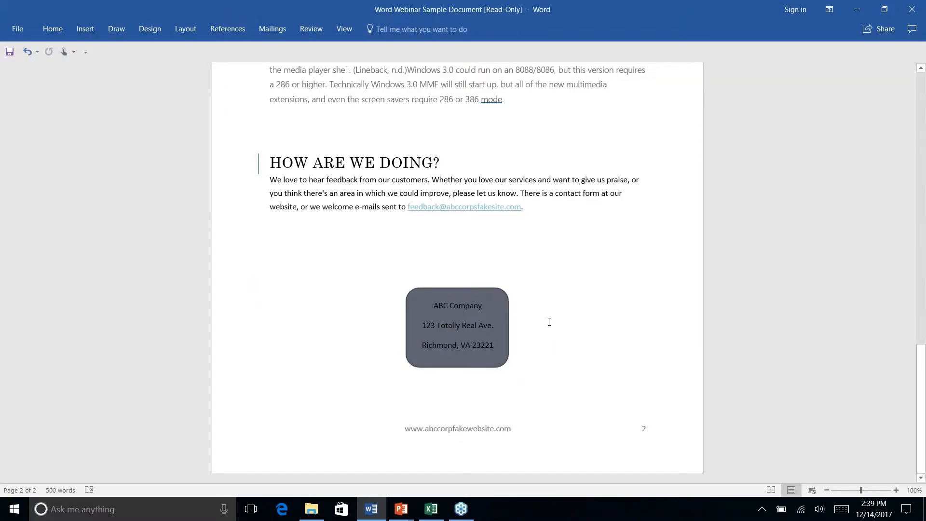
click(496, 314)
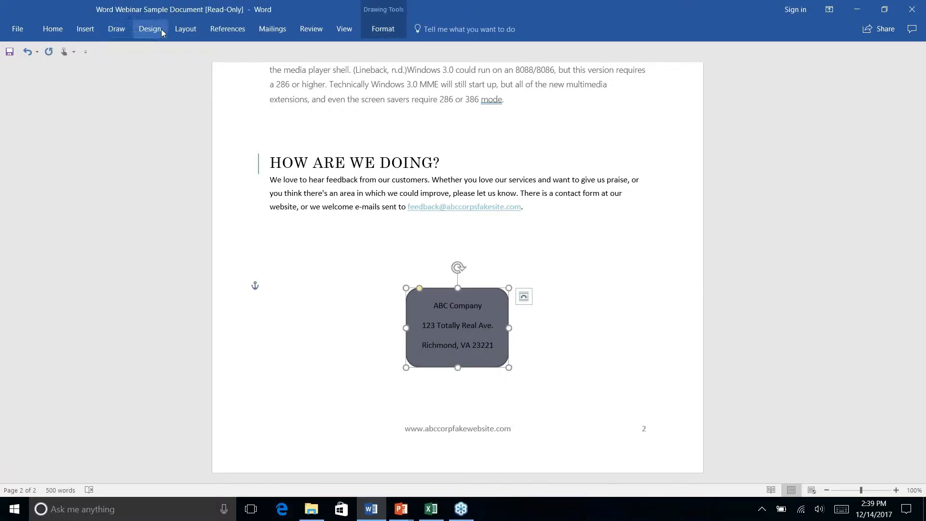
click(84, 30)
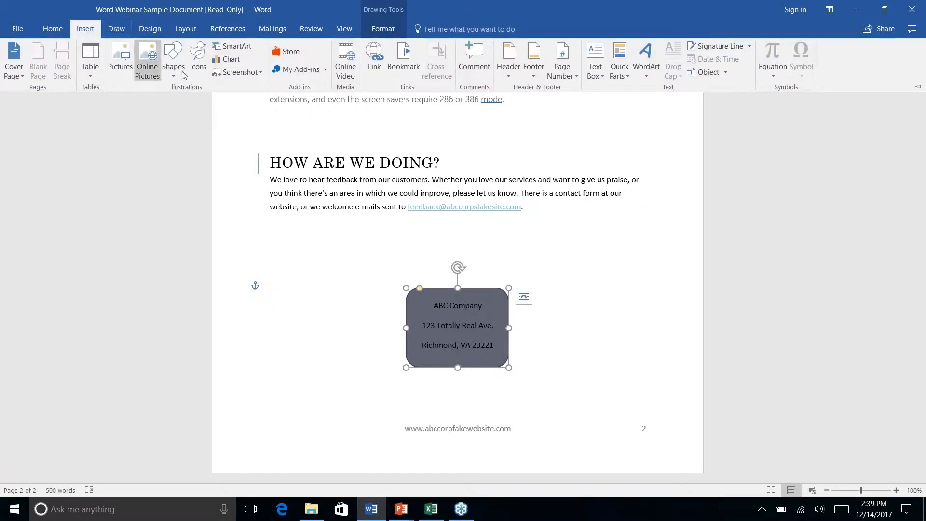
click(54, 30)
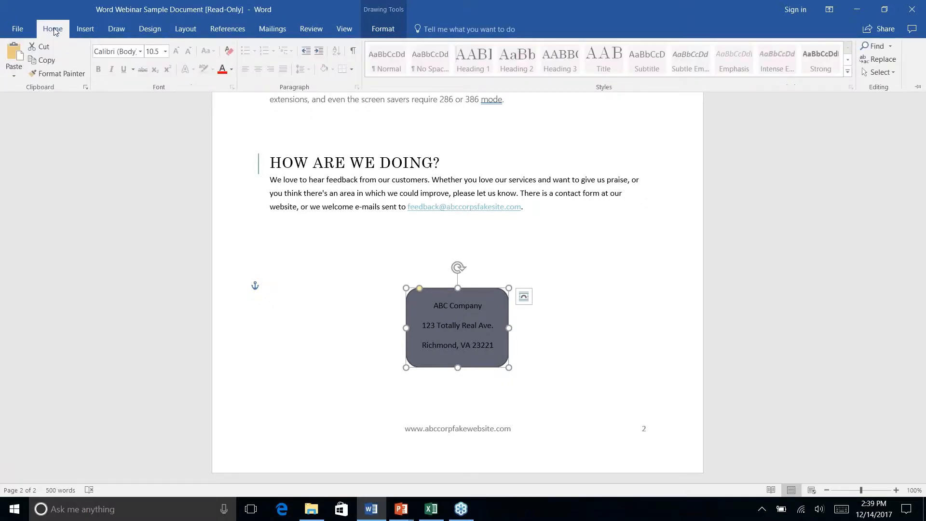
click(384, 31)
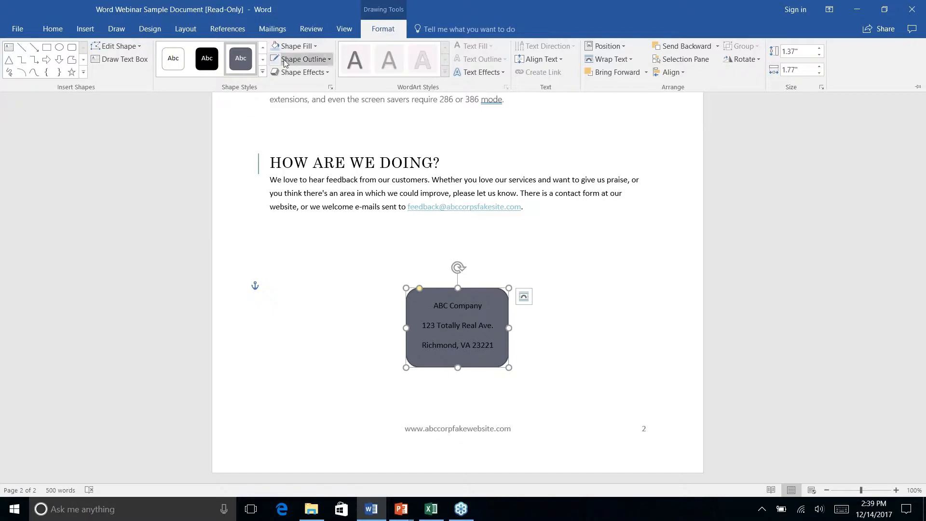
click(263, 72)
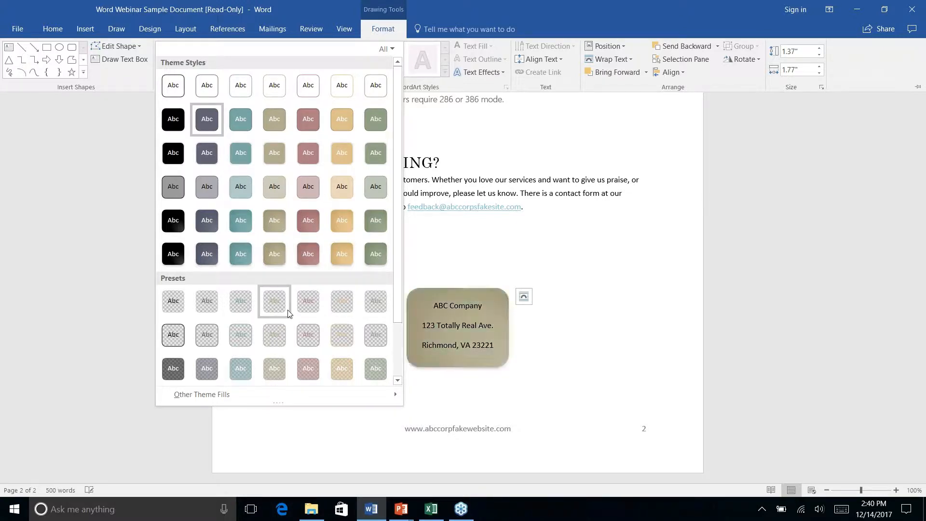
scroll(345, 268, down, 2)
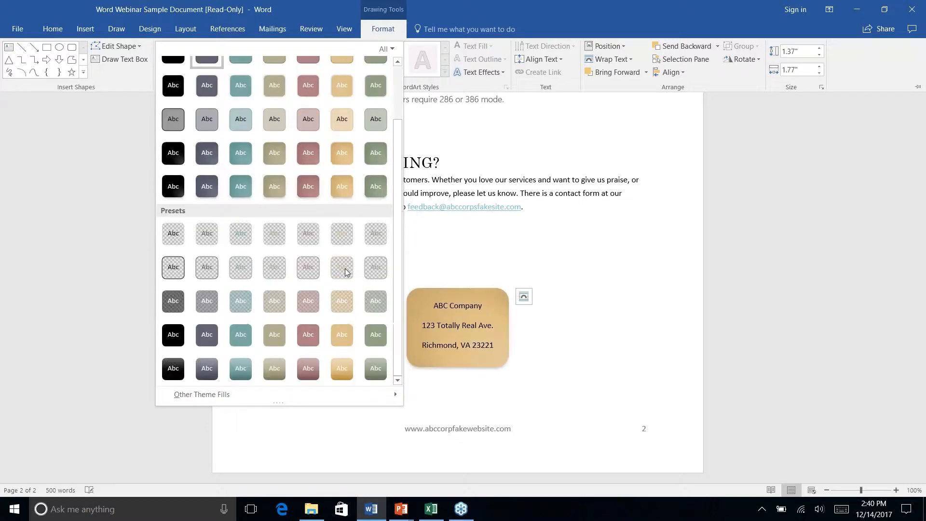
scroll(345, 268, up, 2)
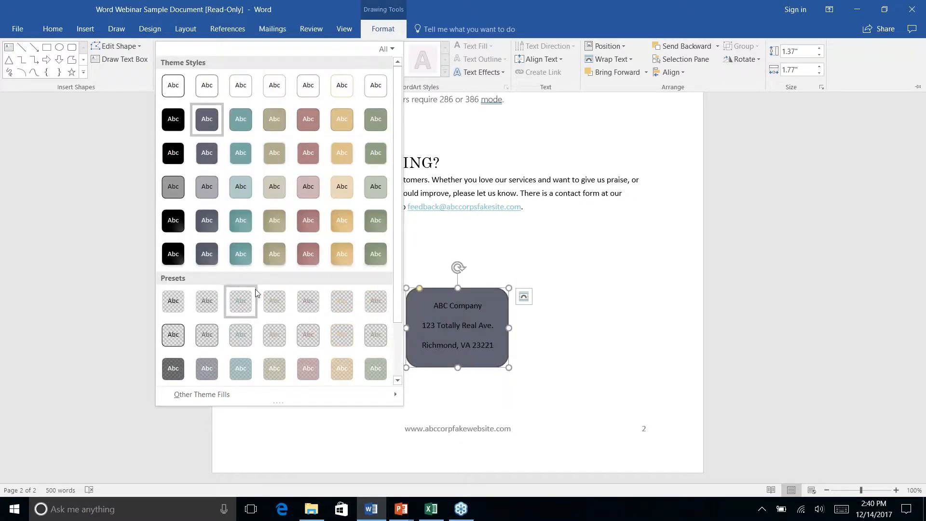
right_click(240, 190)
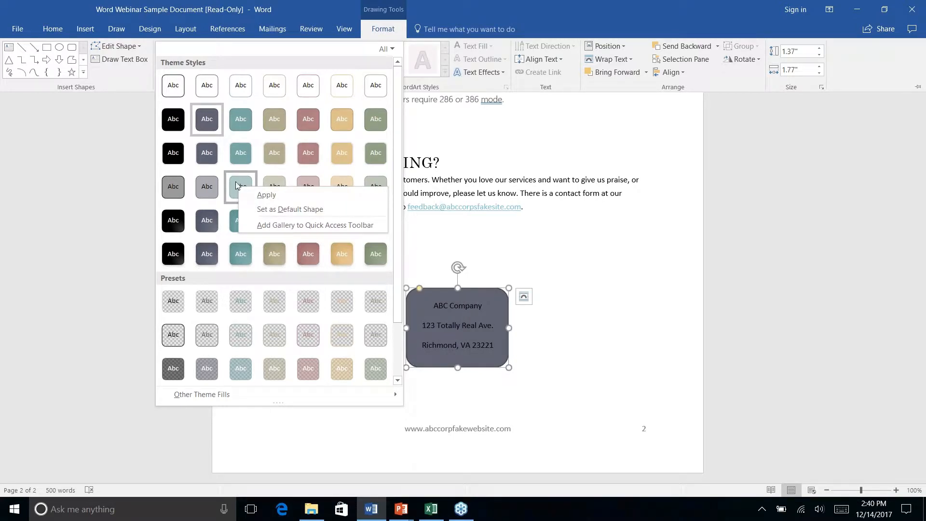
click(235, 182)
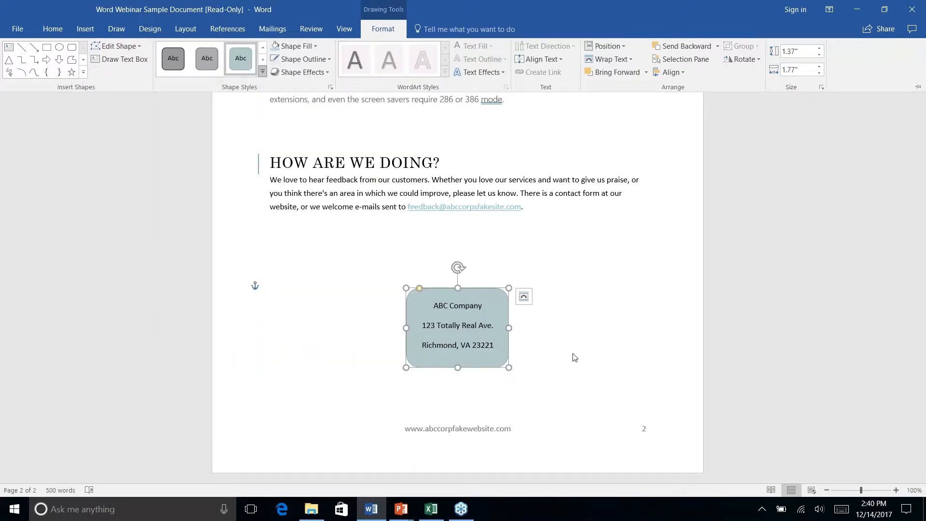
right_click(544, 351)
click(539, 350)
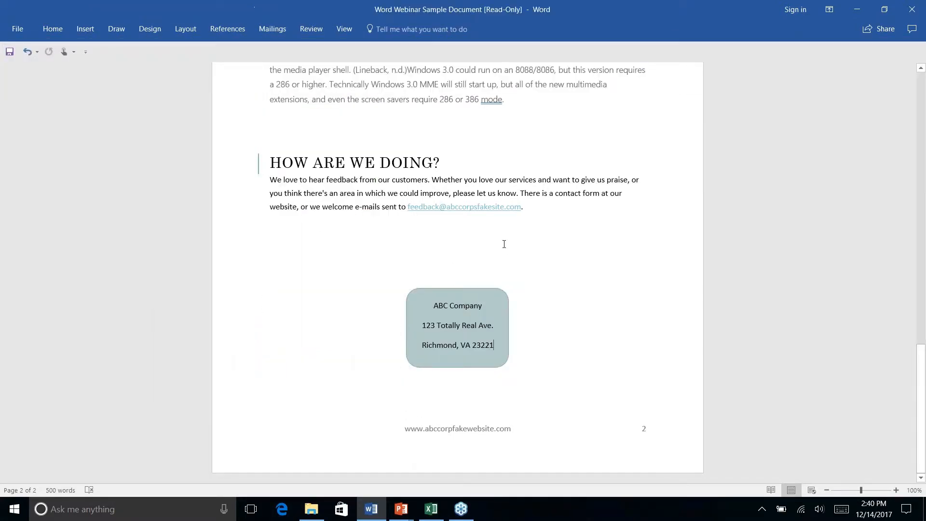
- Give the address block's rounded rectangle a 2¼ pt outline in the darkest teal theme colour
click(493, 302)
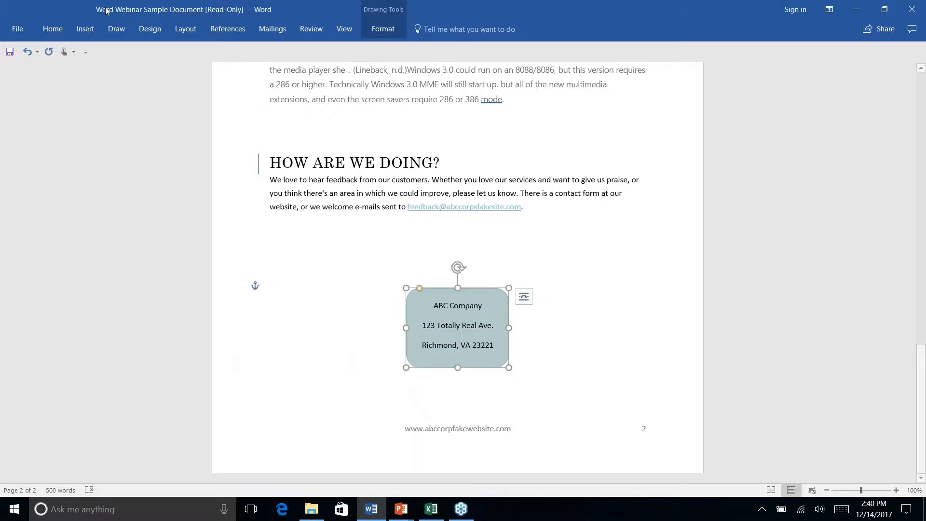
click(371, 29)
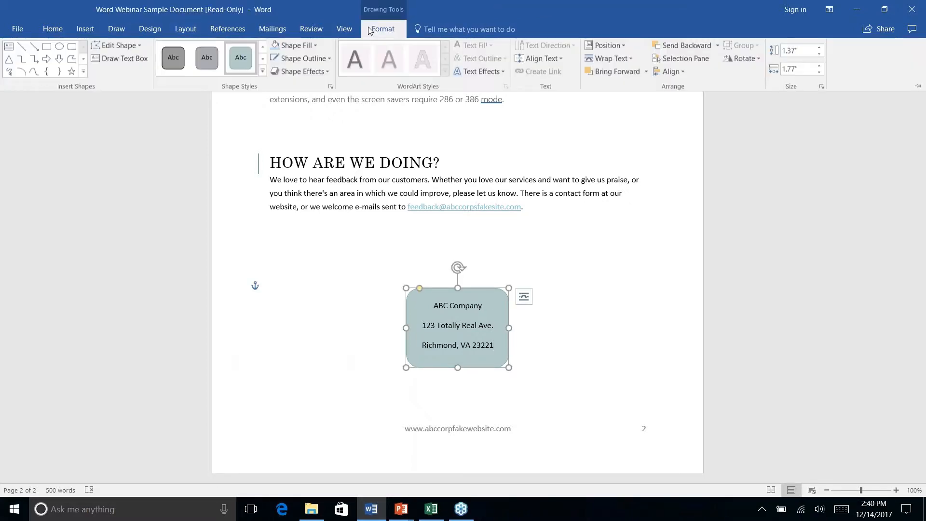
click(308, 59)
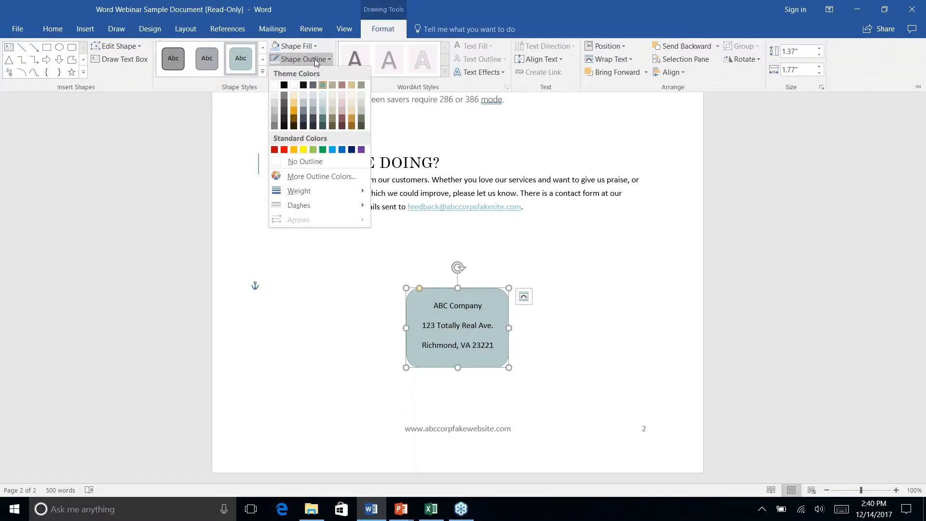
click(323, 127)
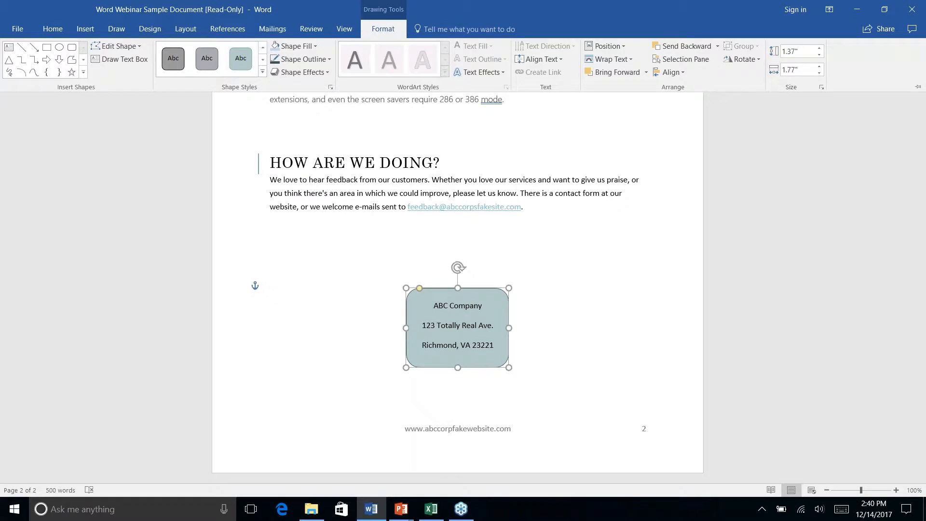
click(329, 59)
mouse_move(333, 198)
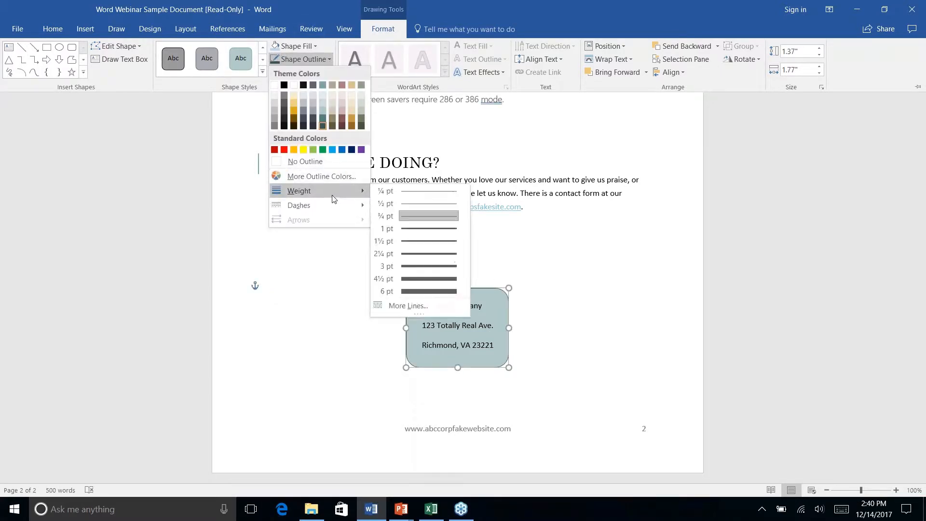
click(414, 254)
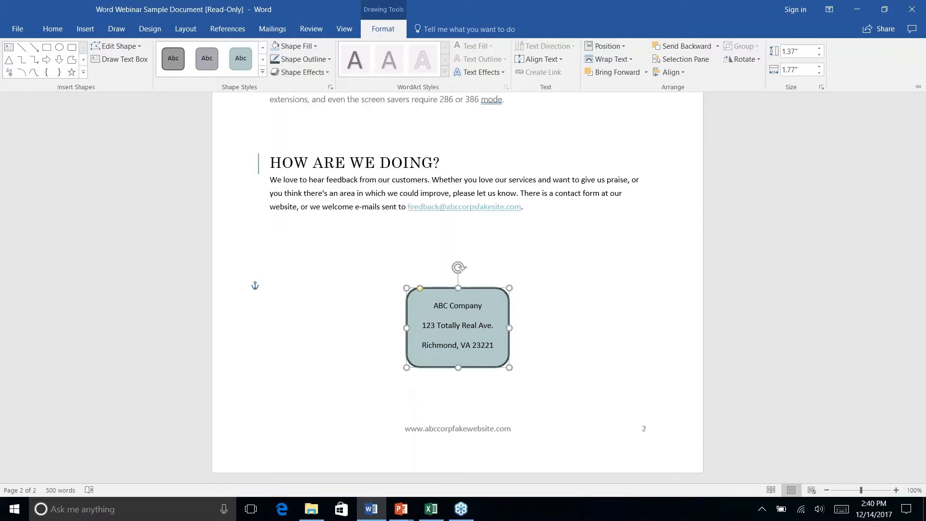
key(ctrl+F1)
click(493, 345)
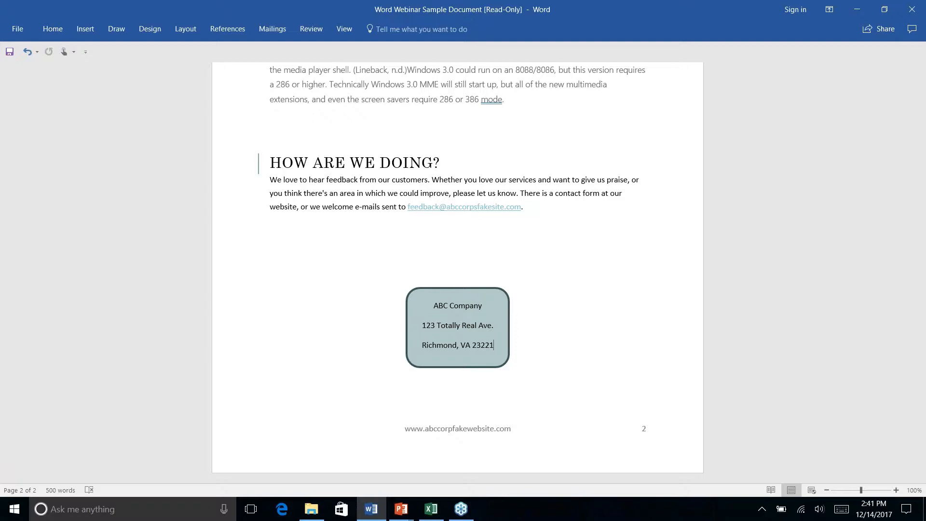
- Draw a rounded rectangle about 0.42" high and 3.14" wide over the History Lesson heading on page 2
scroll(458, 270, up, 7)
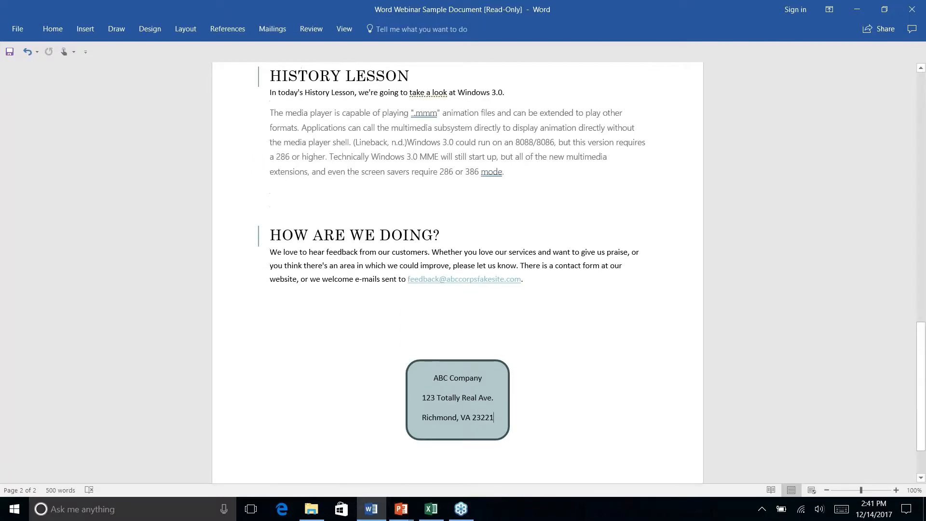
scroll(457, 270, up, 6)
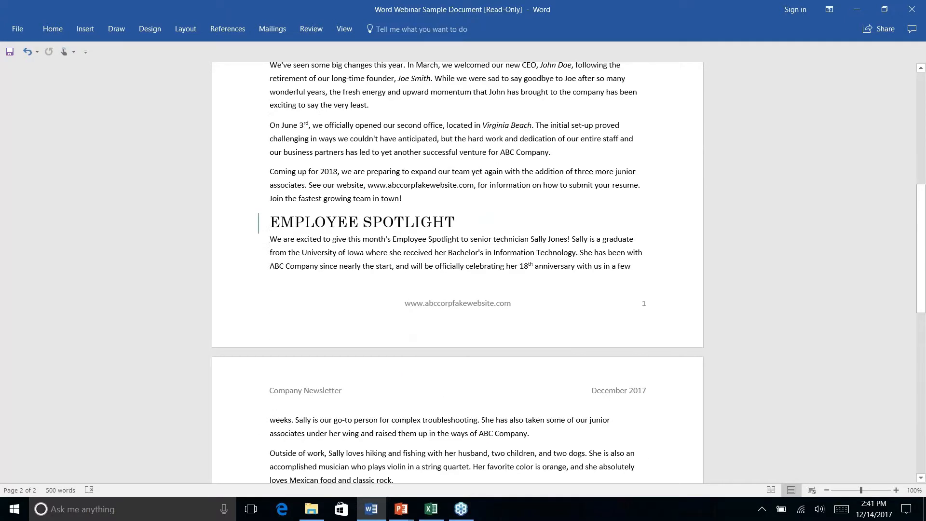
scroll(457, 270, down, 7)
scroll(308, 198, down, 2)
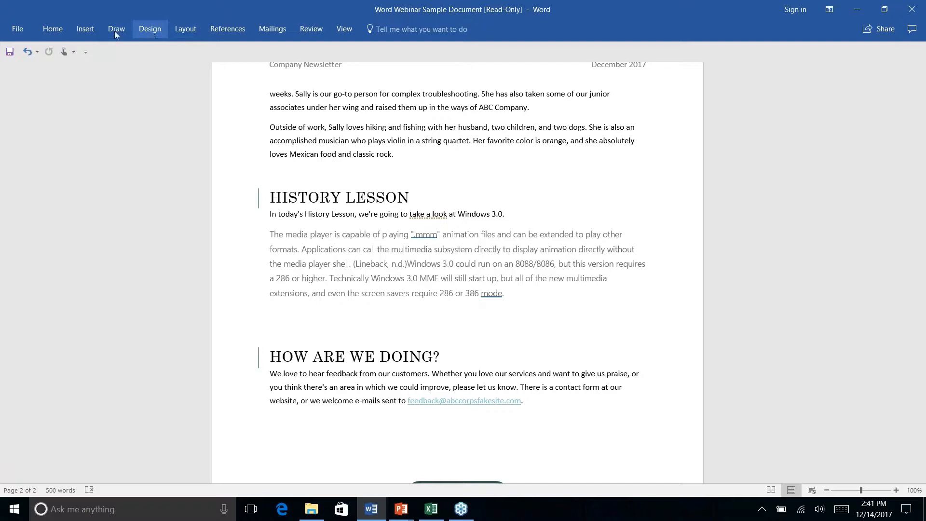
click(89, 30)
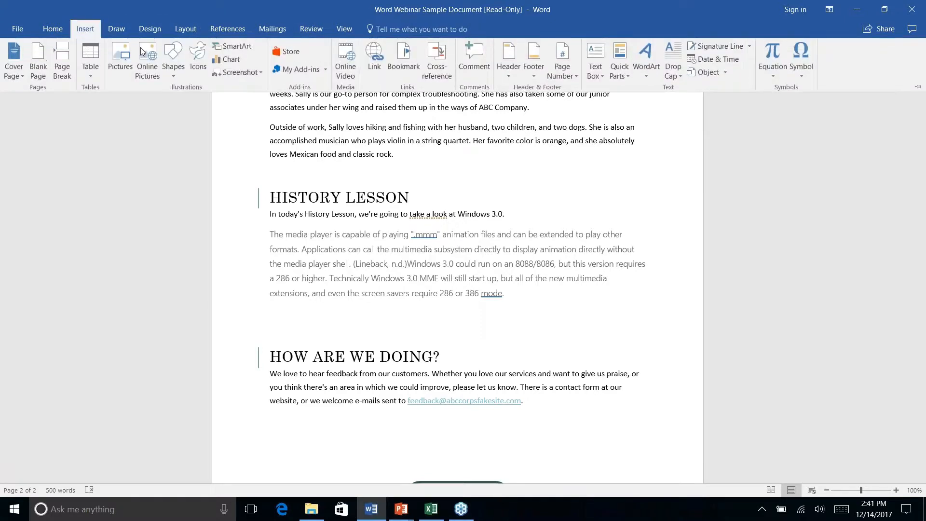
click(172, 76)
click(230, 101)
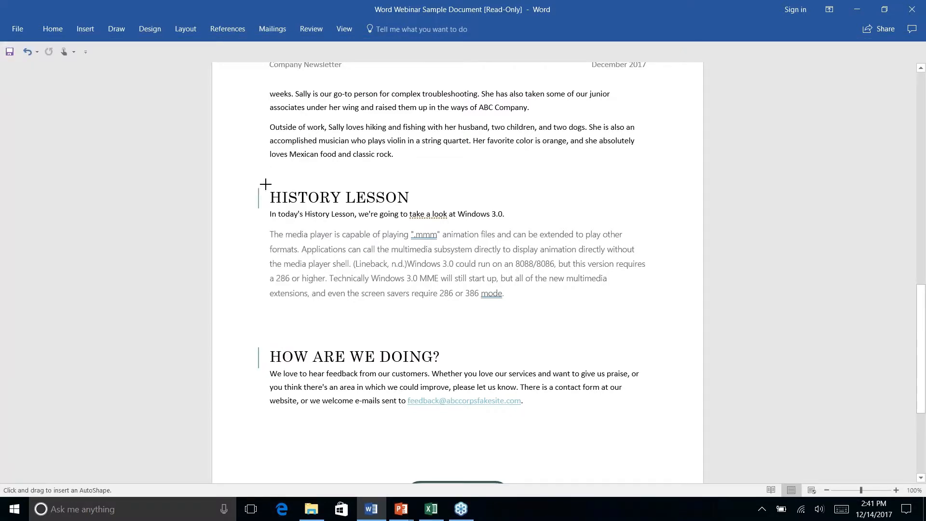
mouse_move(264, 184)
mouse_down()
mouse_move(467, 201)
mouse_move(447, 209)
mouse_up()
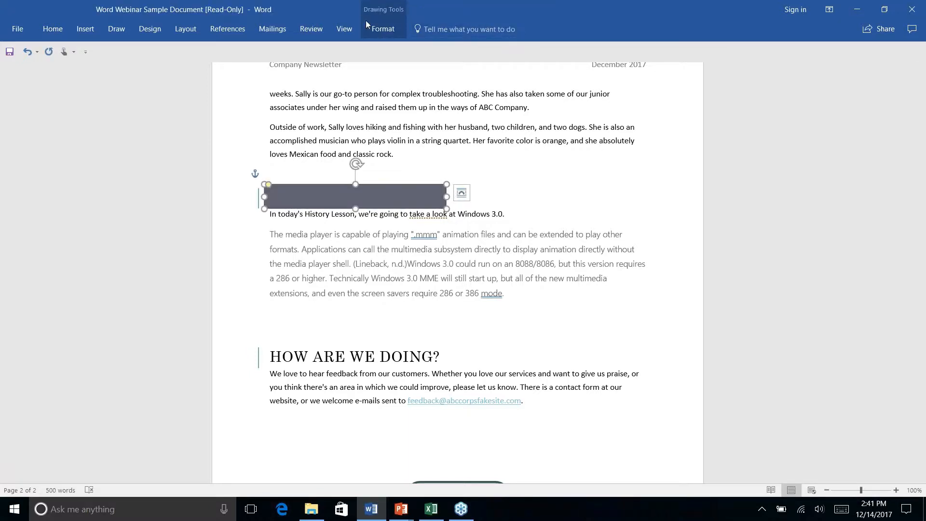
- Send the new rounded rectangle behind the text of the History Lesson heading
click(383, 29)
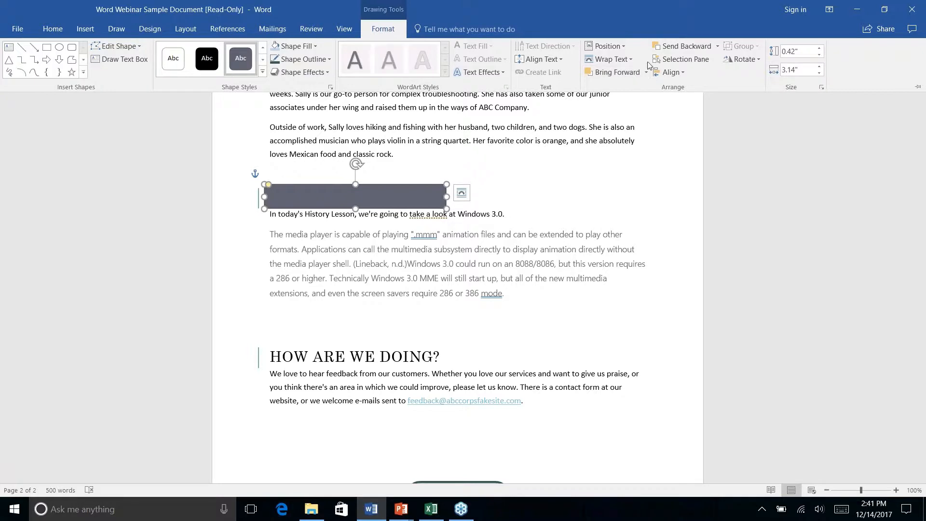
click(719, 46)
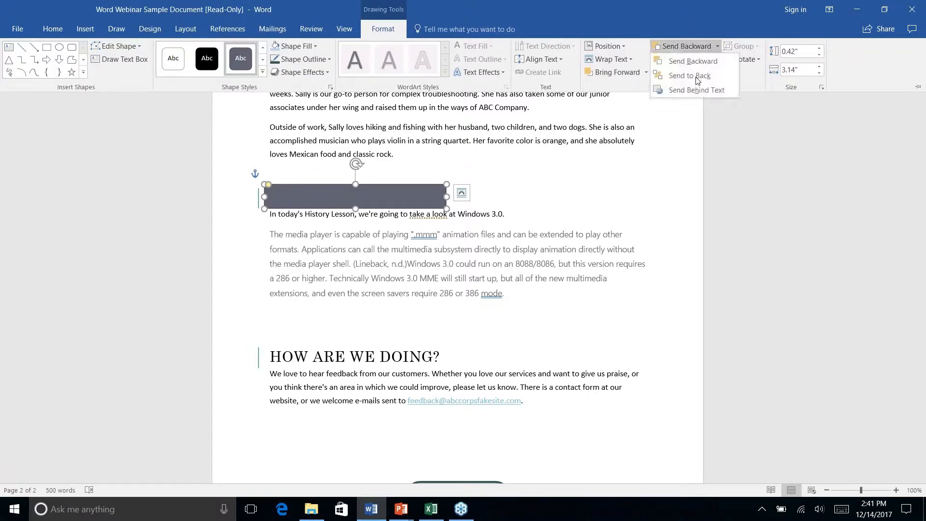
click(695, 90)
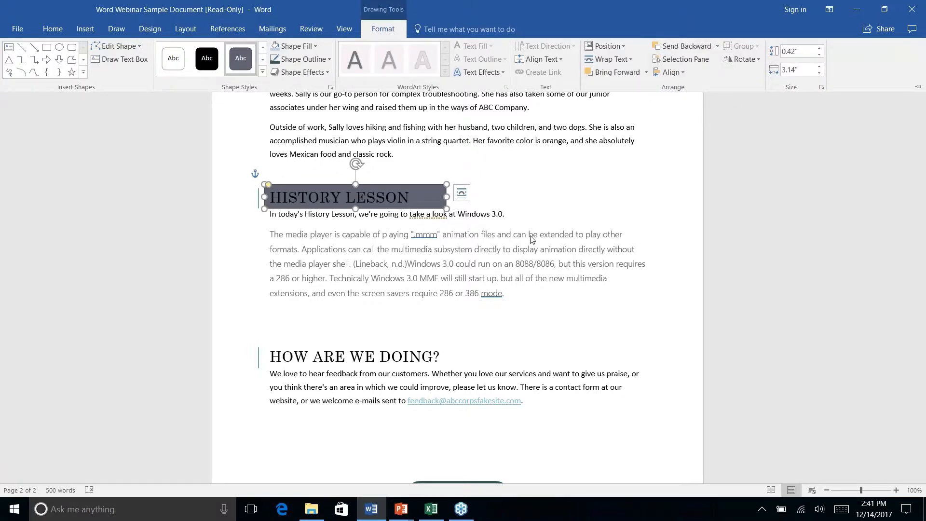
key(ctrl+F1)
click(322, 214)
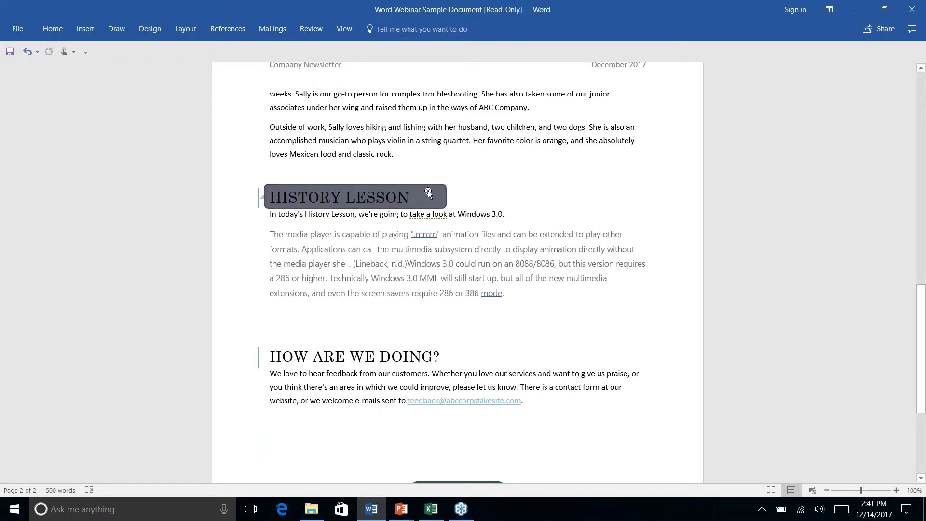
scroll(441, 245, down, 5)
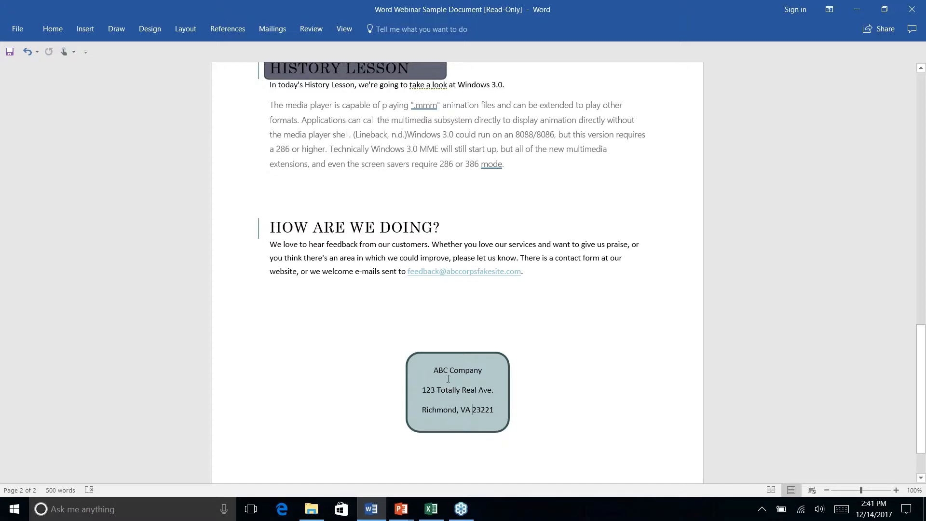
click(54, 30)
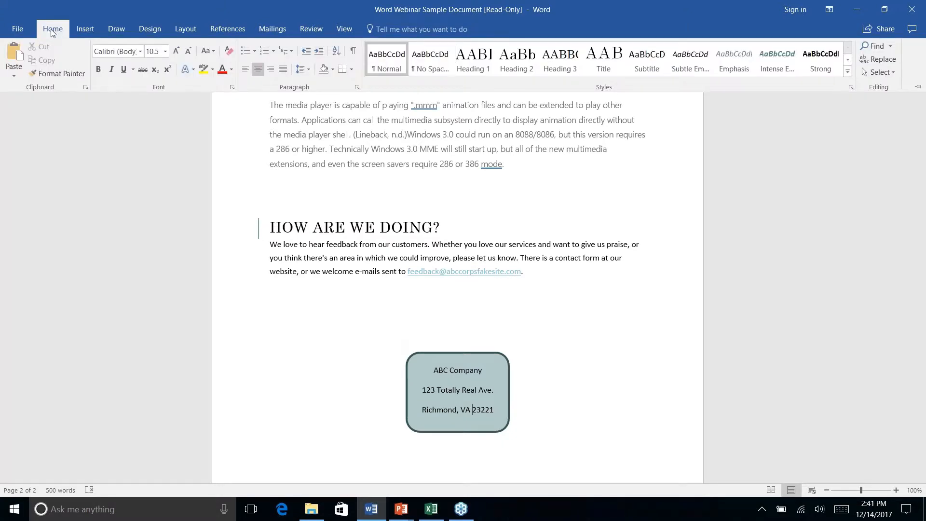
click(402, 399)
click(404, 364)
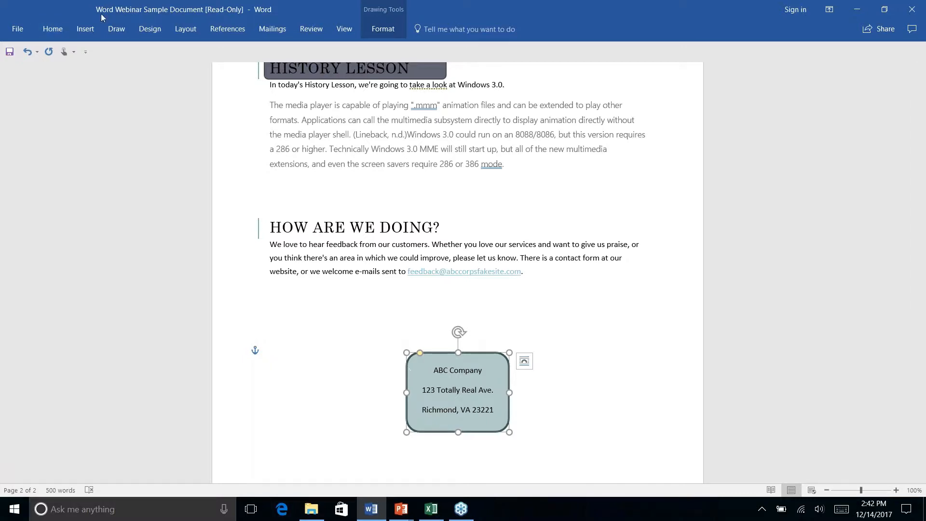
click(51, 30)
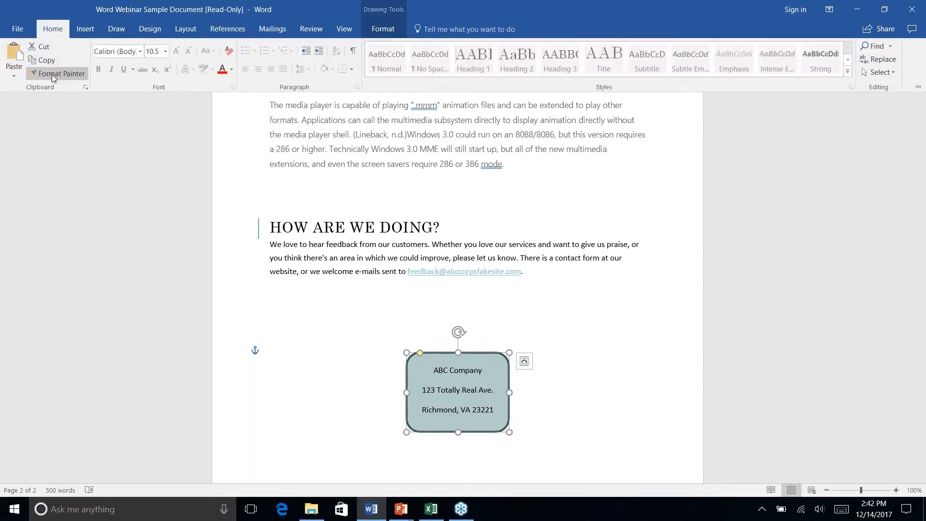
click(54, 75)
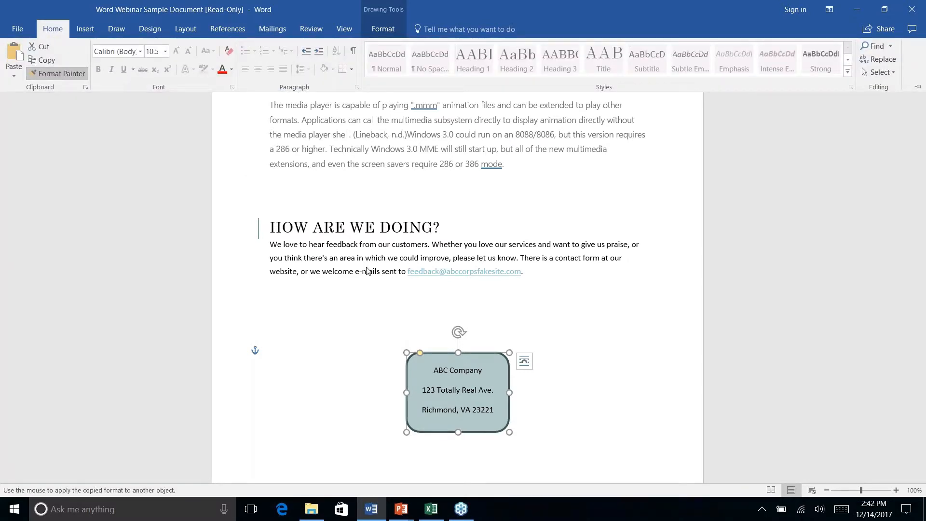
click(47, 78)
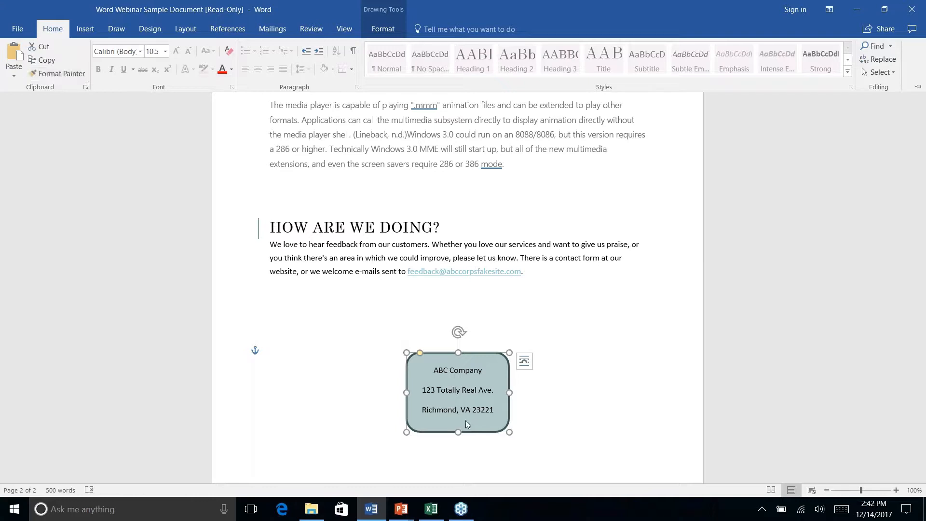
click(433, 341)
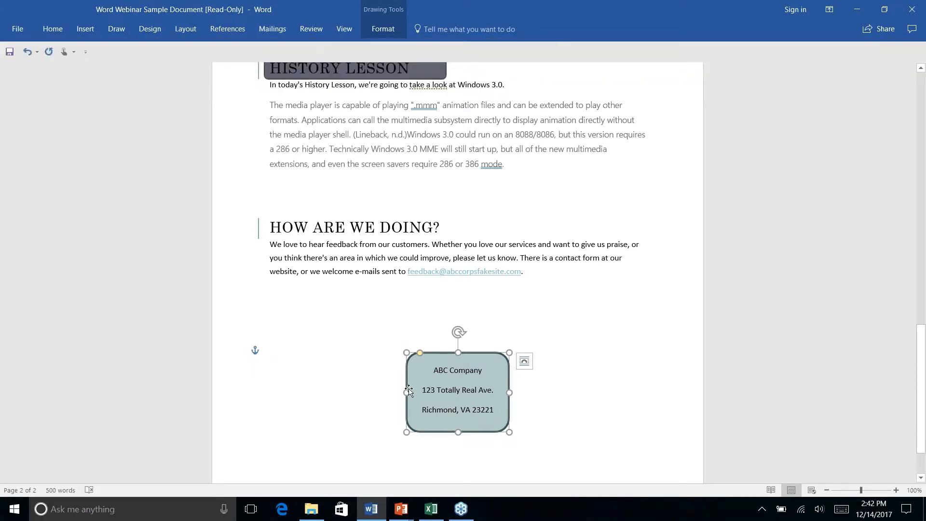
click(374, 370)
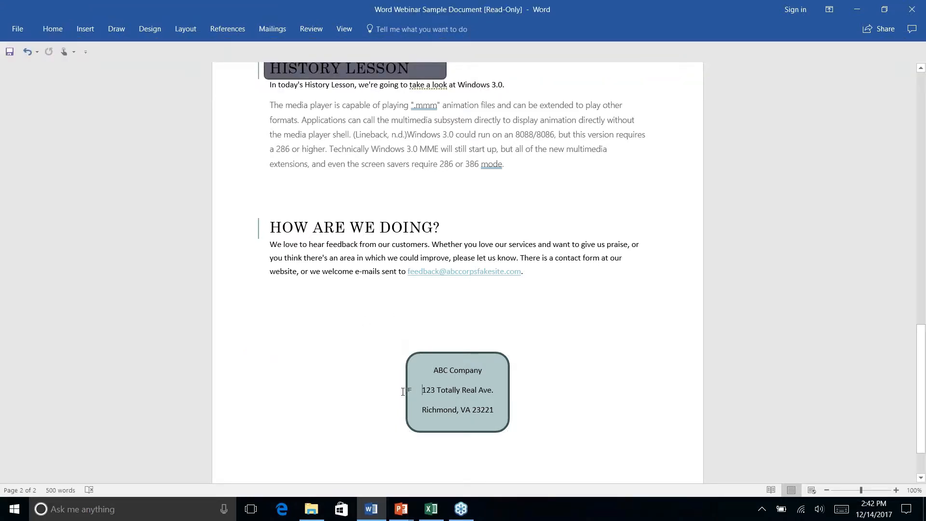
- Copy the address block rectangle's formatting onto the rectangle behind the History Lesson heading with Format Painter
click(408, 362)
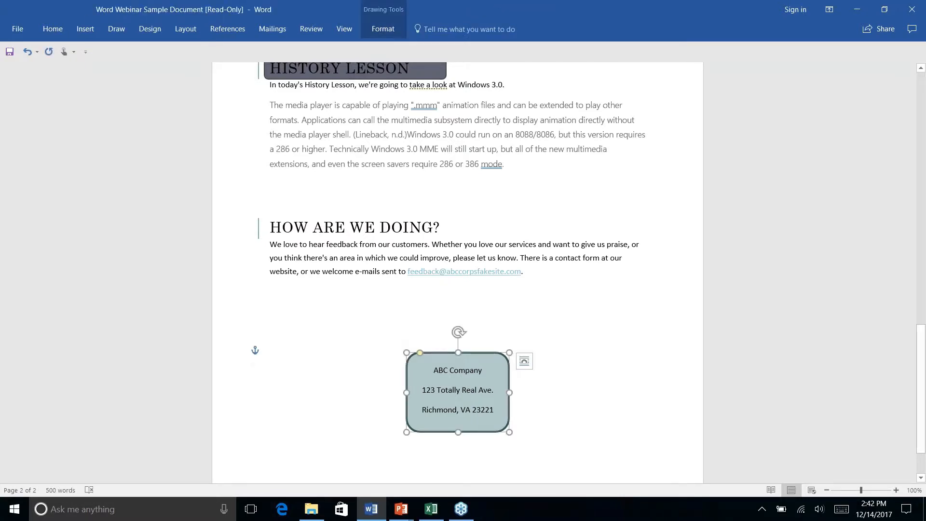
click(64, 29)
click(56, 73)
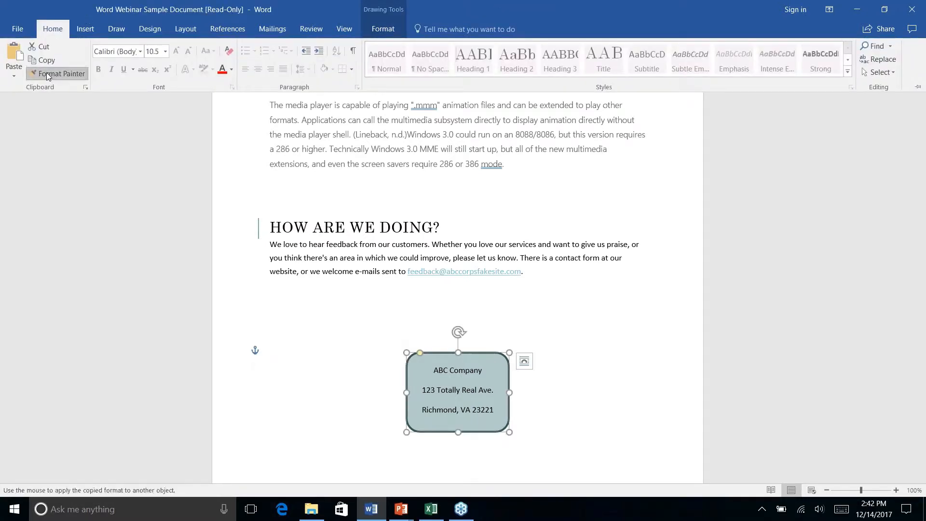
scroll(323, 217, down, 3)
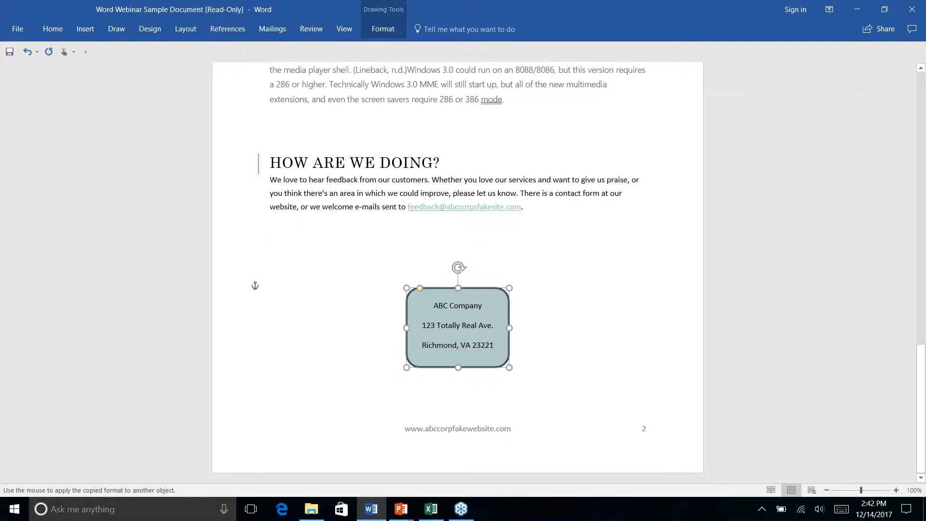
scroll(322, 217, up, 8)
scroll(335, 214, down, 1)
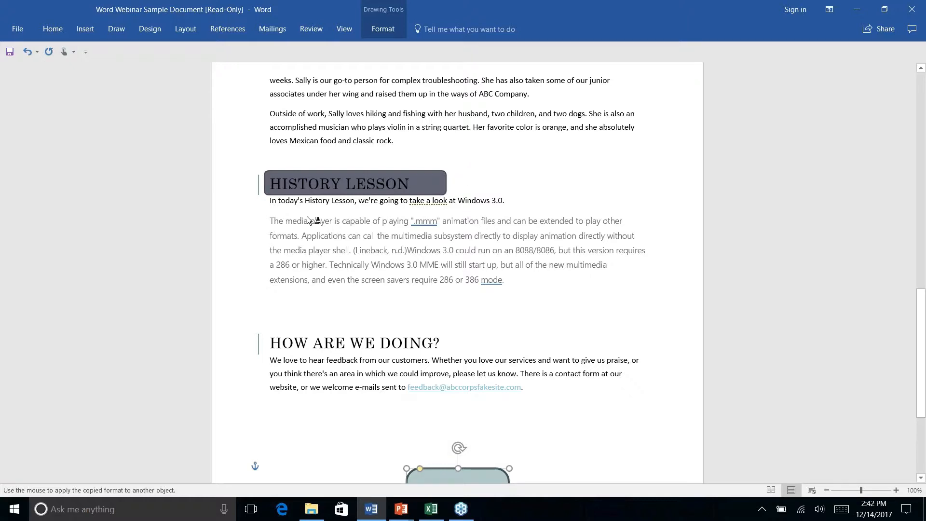
key(Escape)
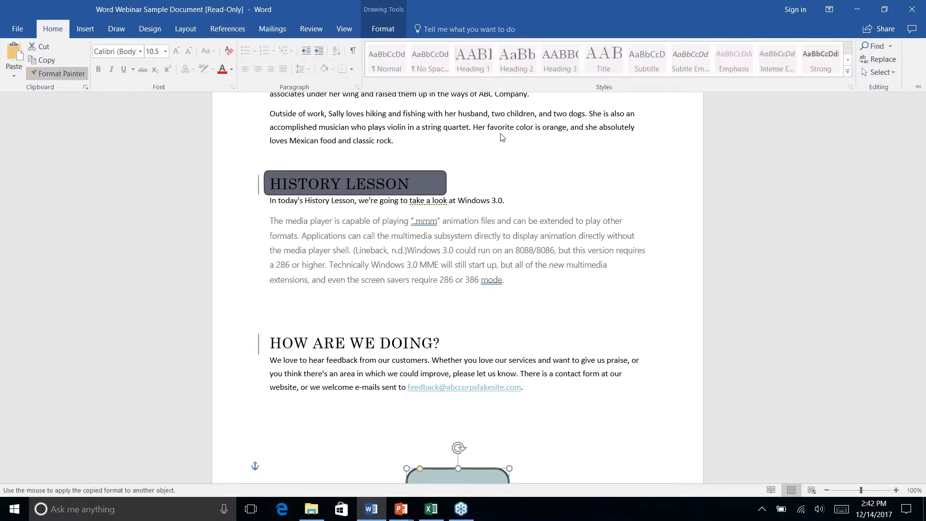
click(422, 179)
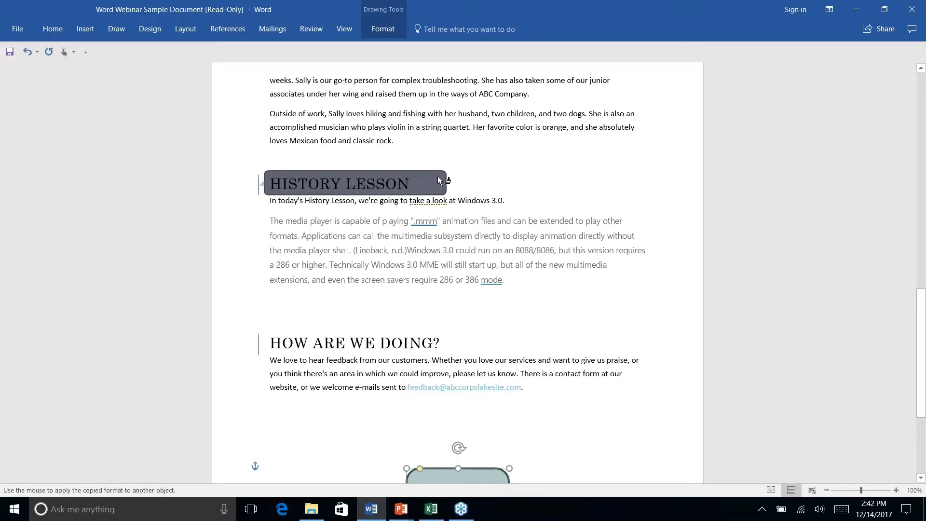
click(439, 181)
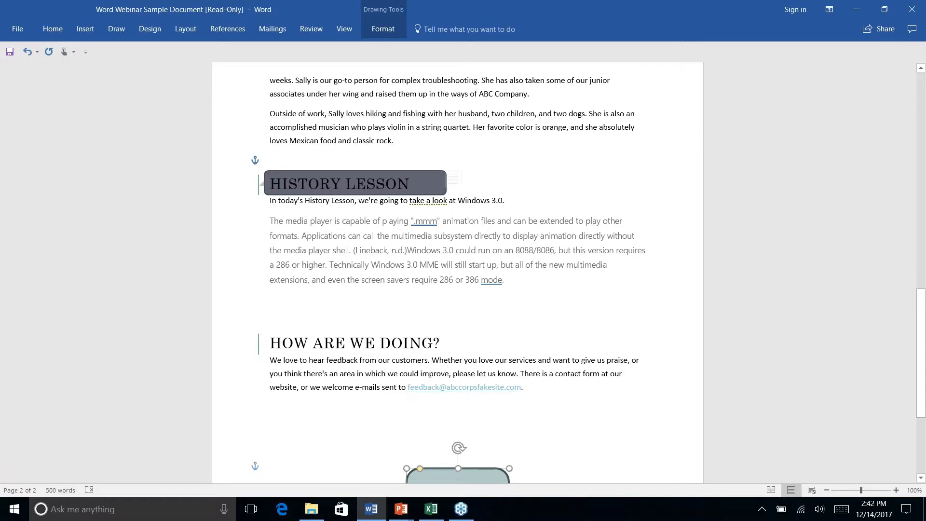
click(531, 180)
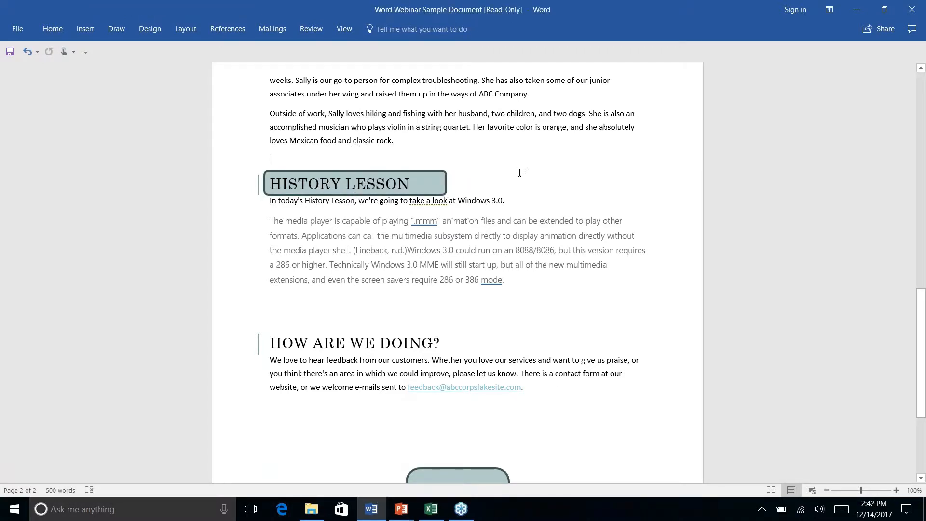
- Compare the rectangle behind the History Lesson heading with the rectangle behind the address block
right_click(520, 173)
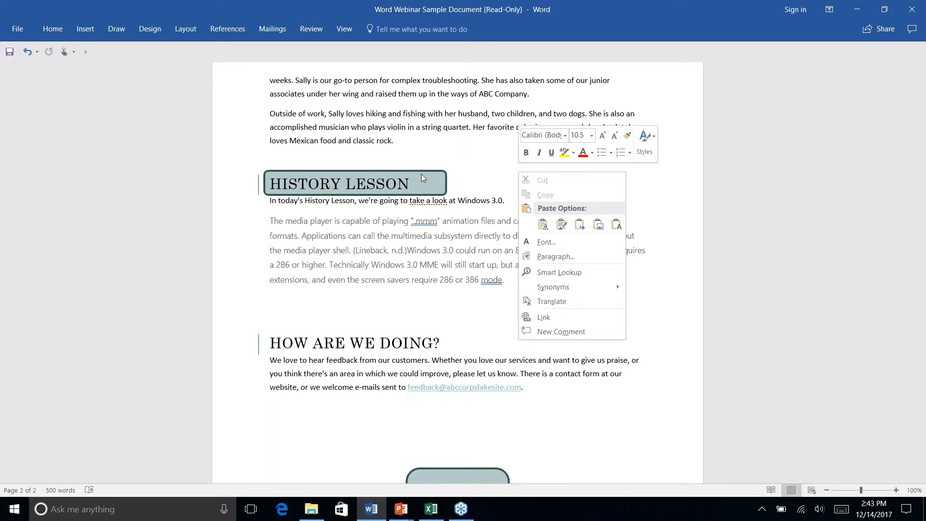
key(Escape)
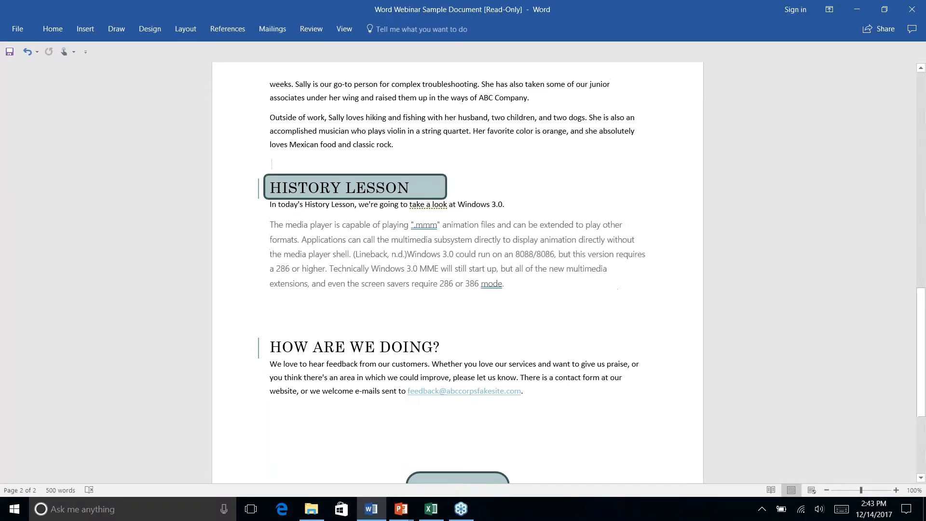
scroll(457, 270, up, 1)
scroll(458, 270, down, 3)
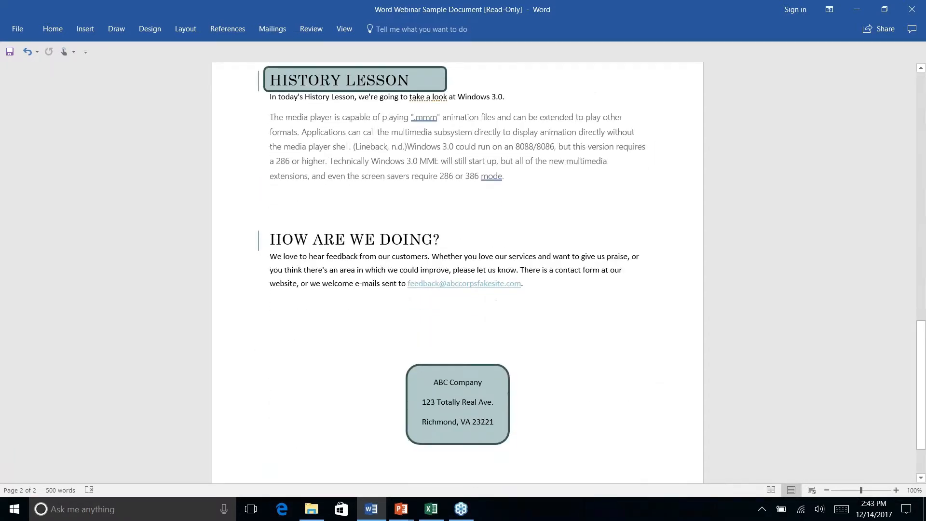
scroll(457, 270, up, 3)
scroll(458, 270, down, 5)
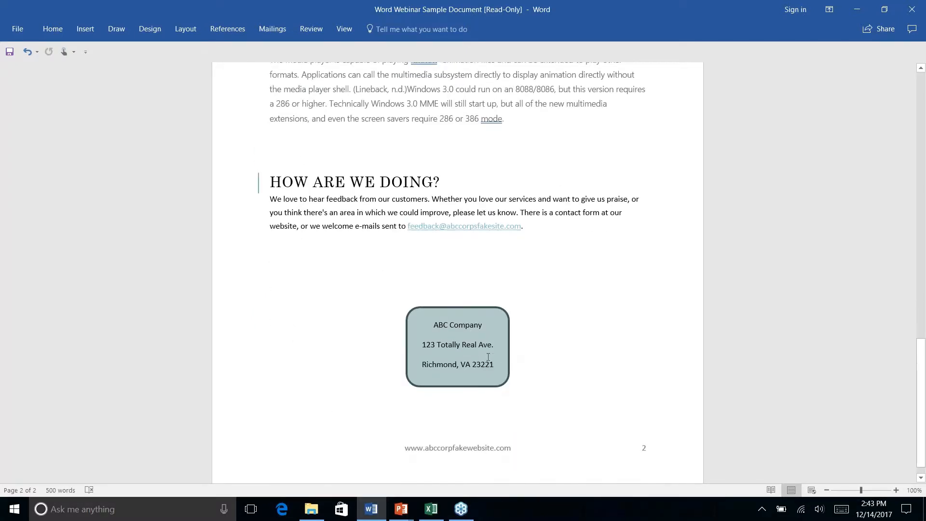
scroll(488, 357, up, 5)
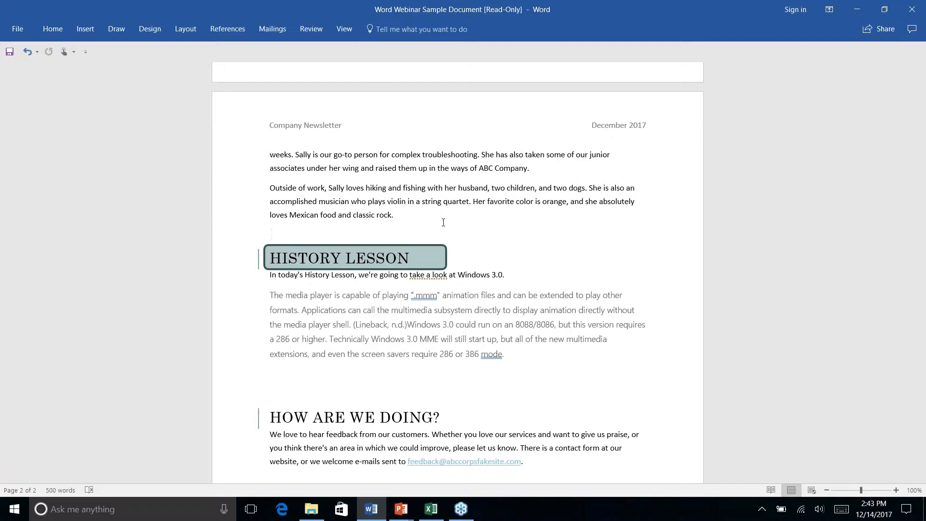
- Switch to the PowerPoint slide show, advance to the Find & Replace 2.0 slide, and return to the Word document
key(alt+Tab)
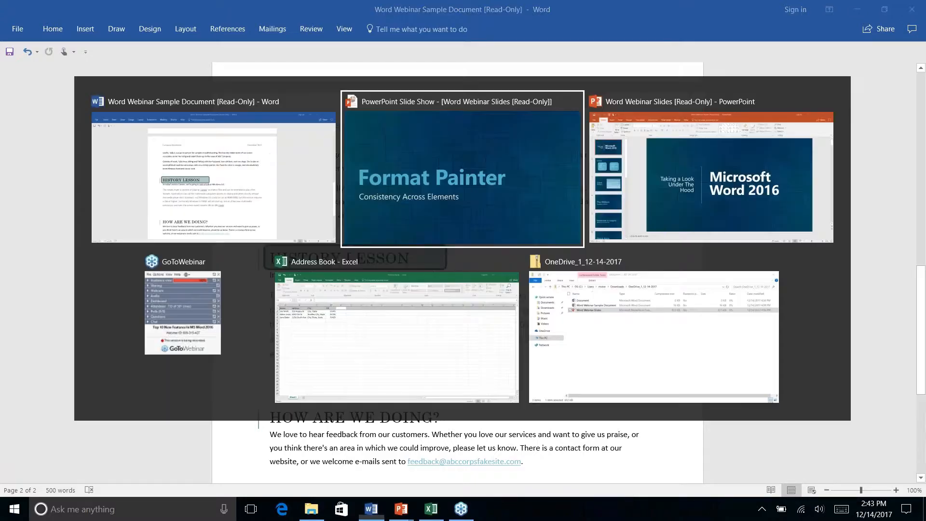
key(Right)
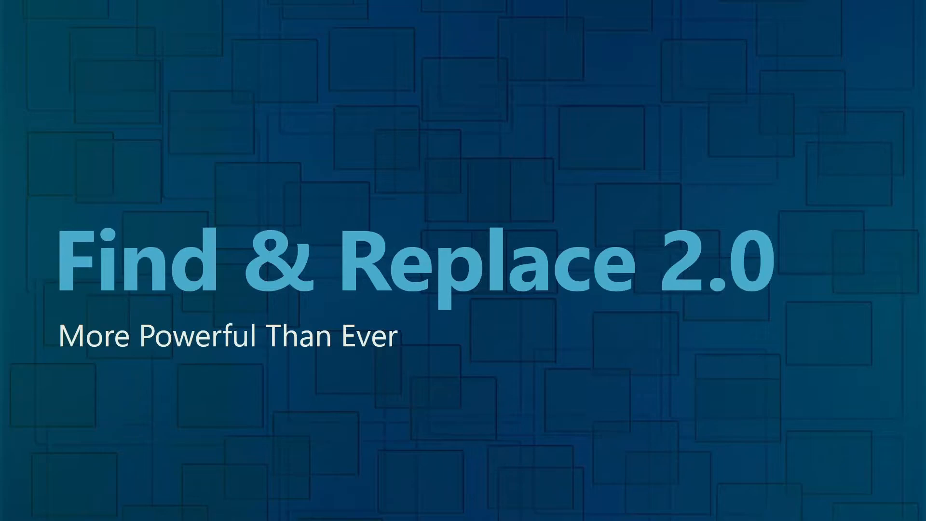
key(alt+Tab)
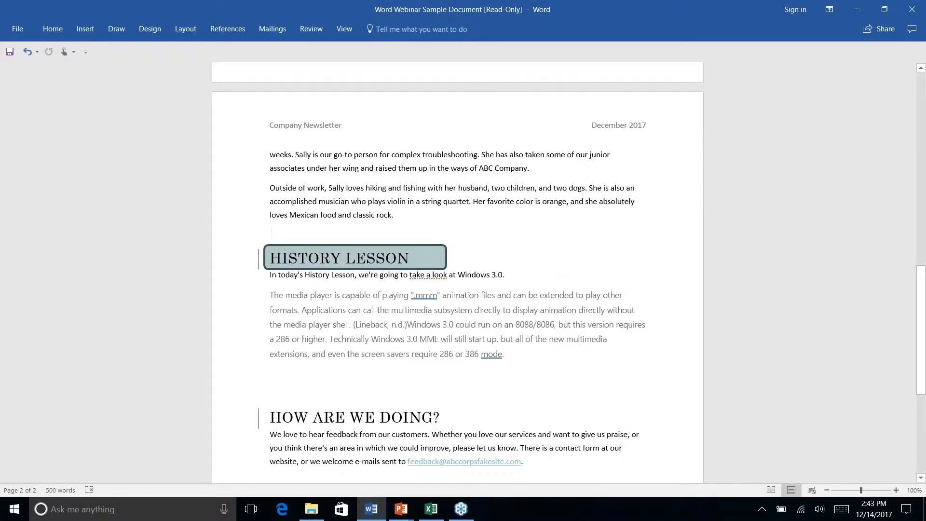
- Open Find and Replace for replacing text in the newsletter
scroll(568, 223, down, 6)
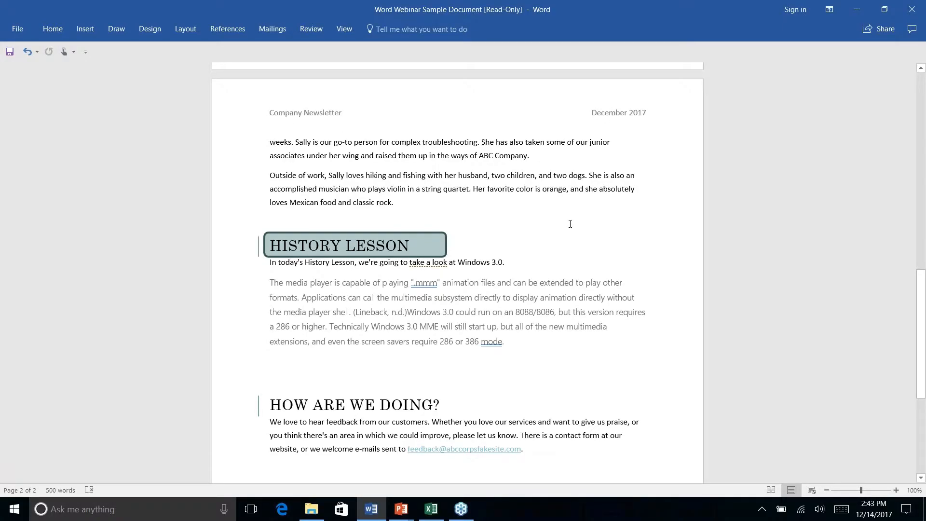
scroll(568, 223, up, 20)
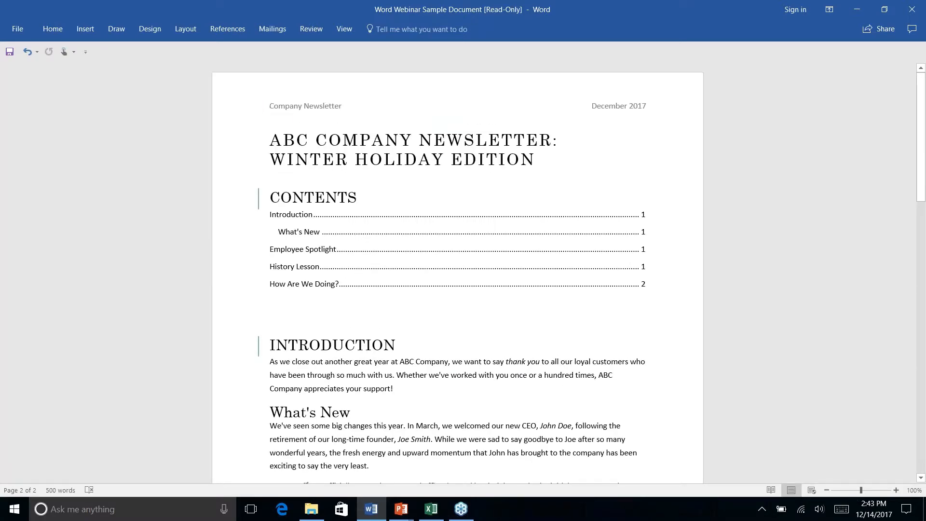
scroll(457, 273, down, 3)
scroll(457, 272, down, 3)
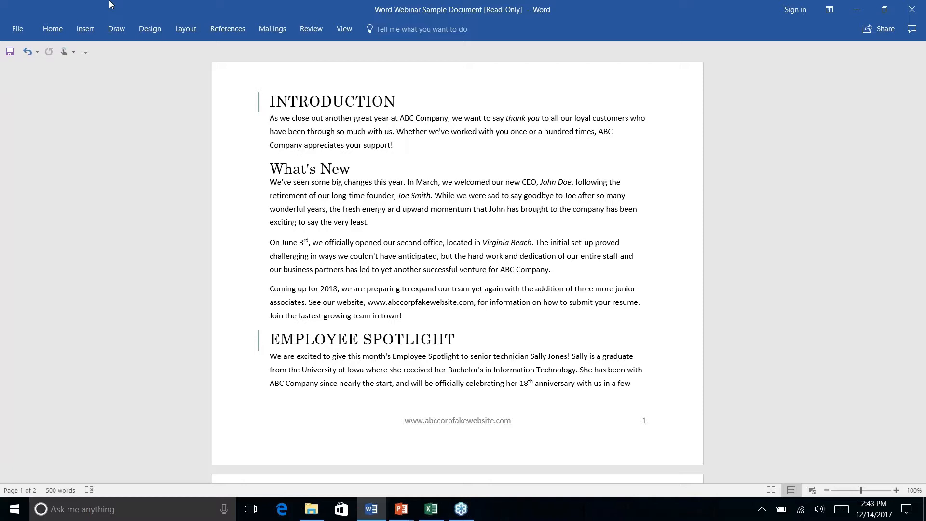
click(54, 33)
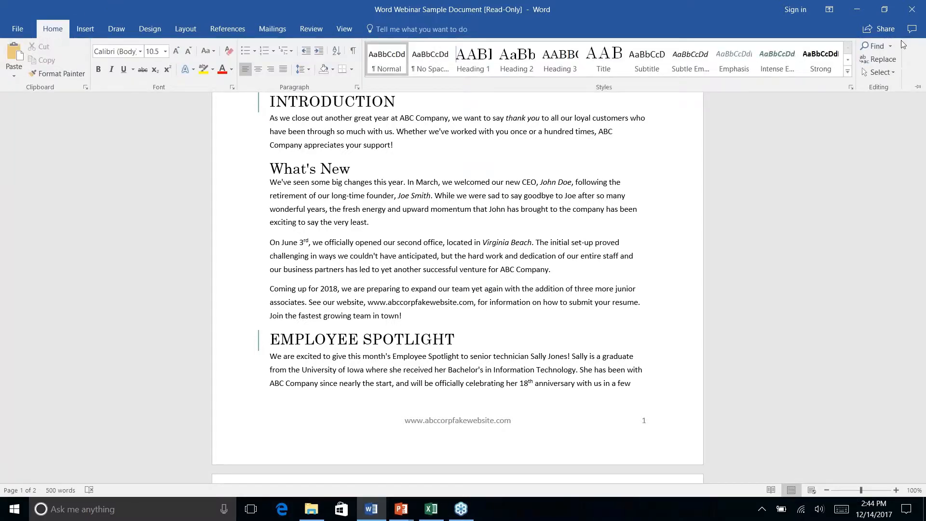
right_click(877, 64)
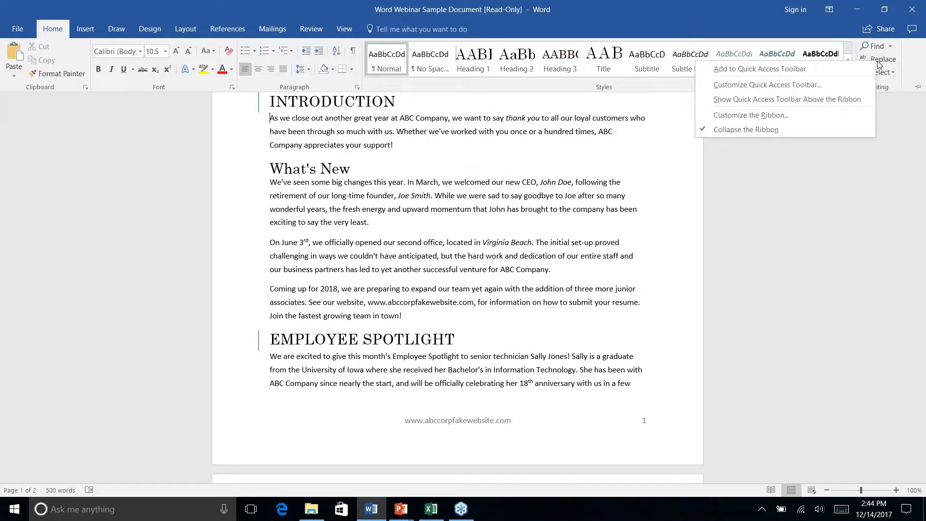
click(882, 58)
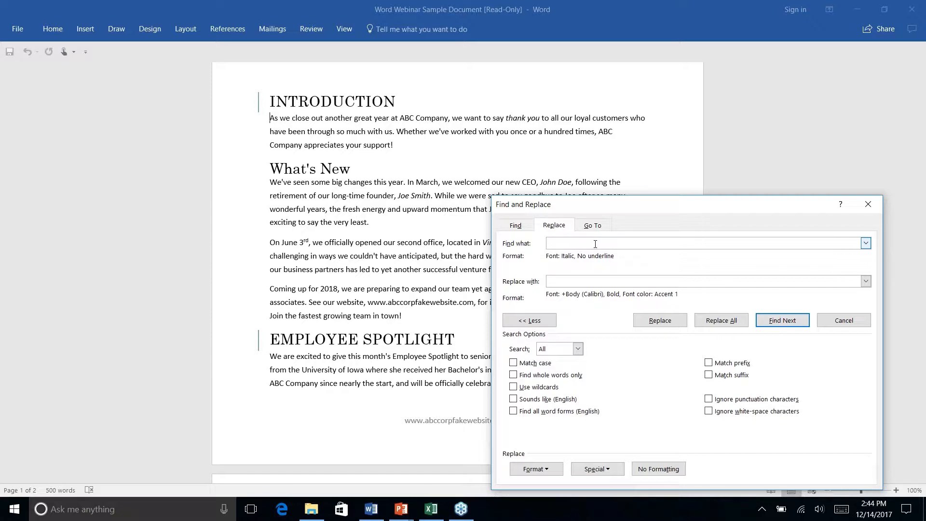
- Set the font format to search for to italic with no underline, leaving the search text empty
click(513, 226)
click(554, 226)
click(567, 243)
click(551, 471)
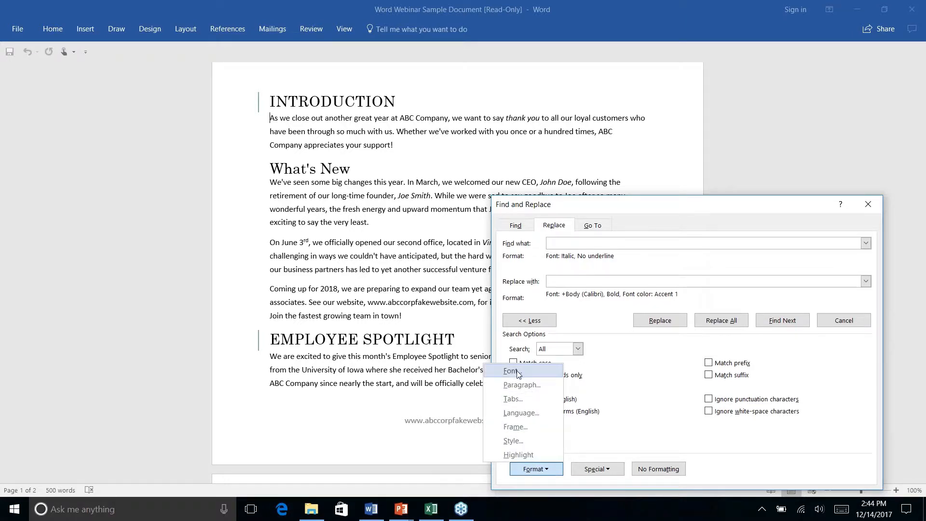
click(513, 371)
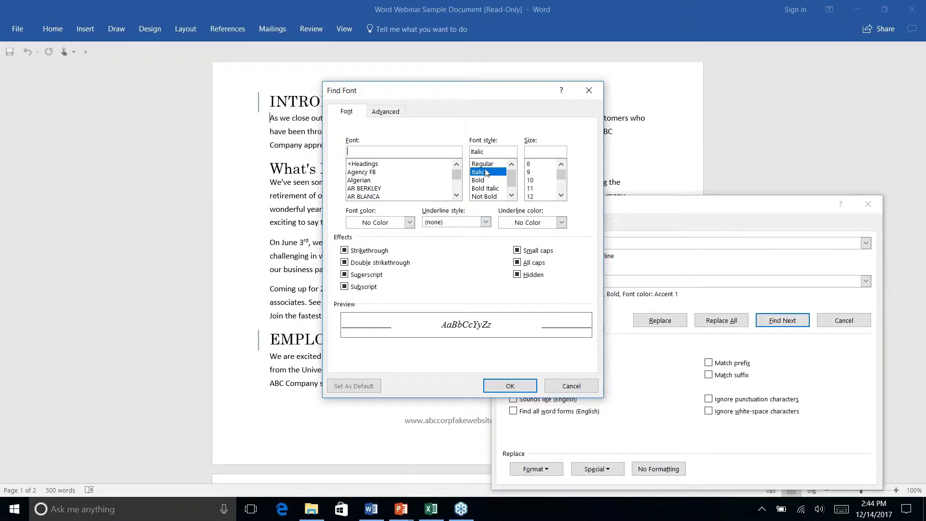
click(508, 386)
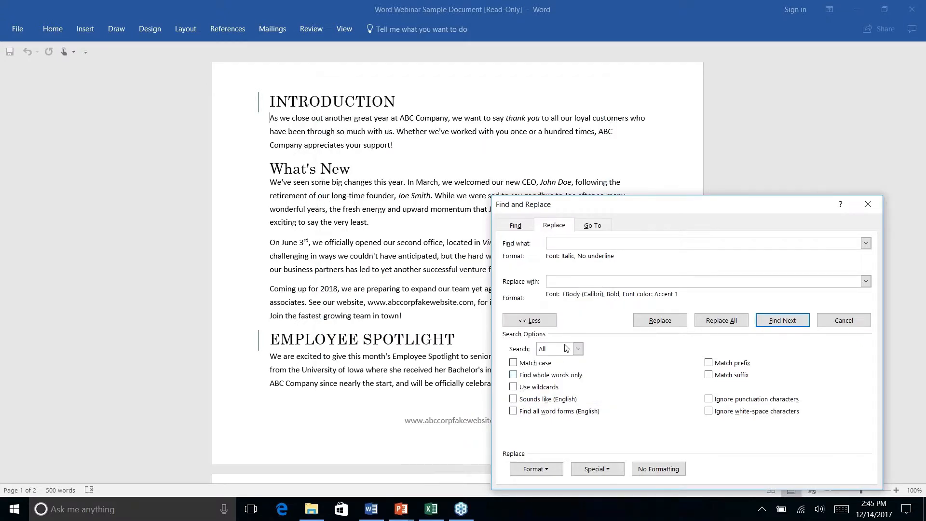
- Set the replacement text's font format to bold with the Accent 2 theme font color, leaving the replacement text empty
click(645, 240)
click(534, 469)
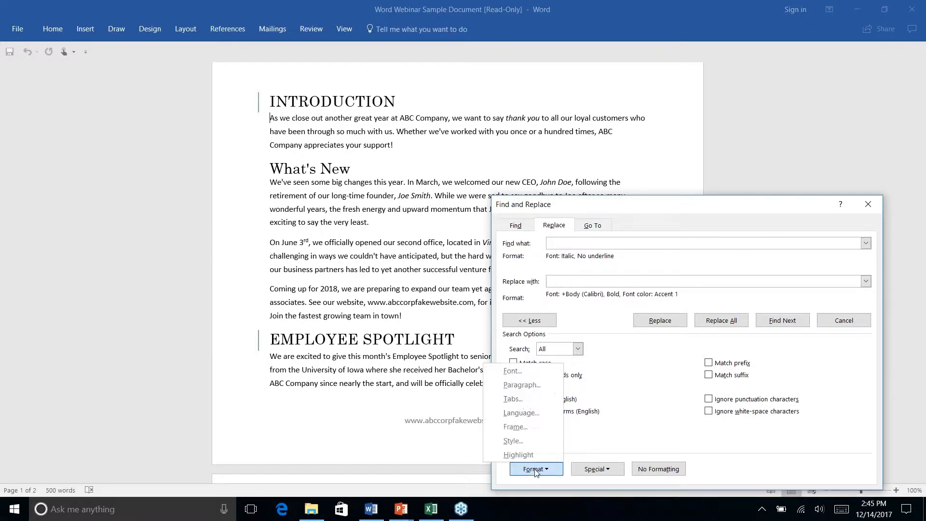
click(511, 371)
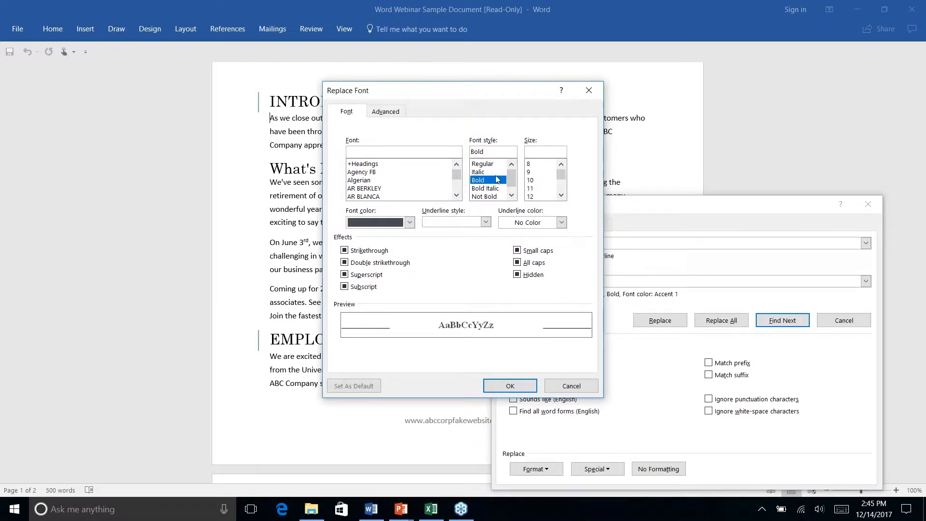
click(410, 222)
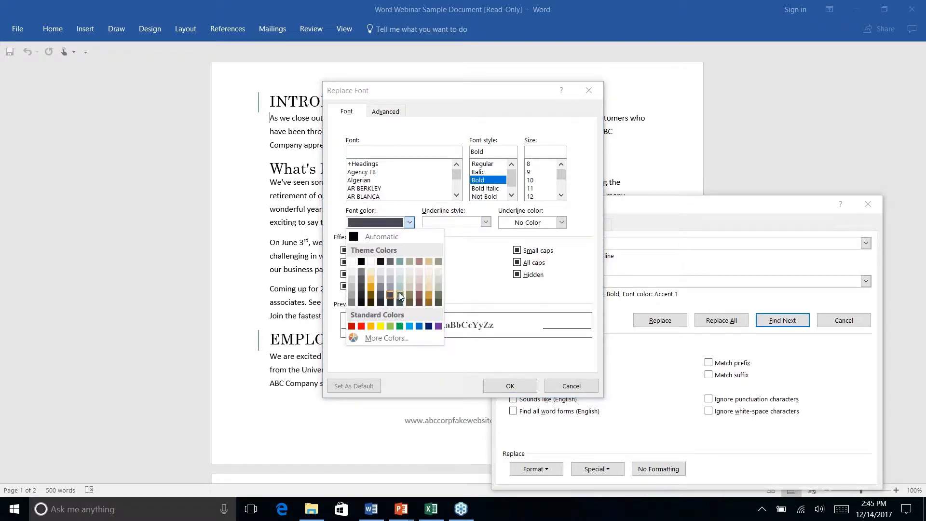
click(399, 295)
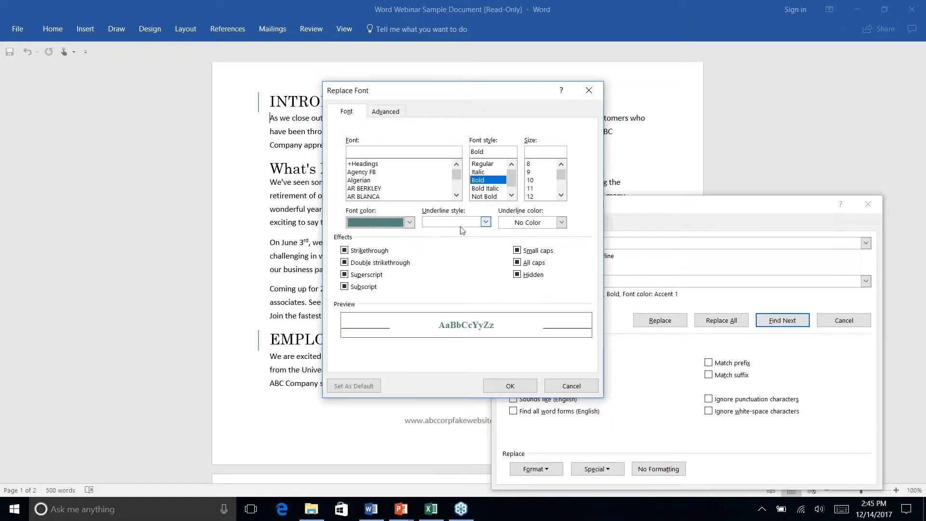
click(509, 387)
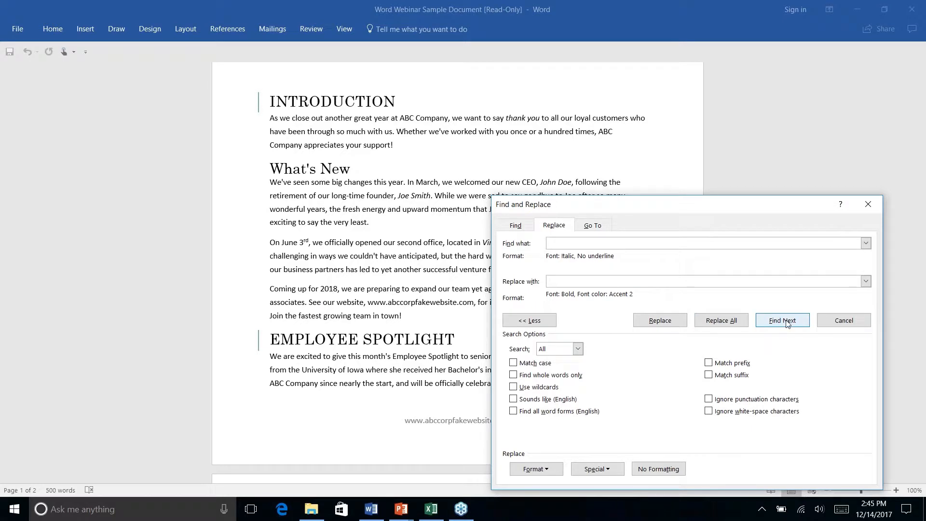
- Find and replace the formatting of the italic "thank you", replace all remaining italic matches, and close Find and Replace
click(782, 321)
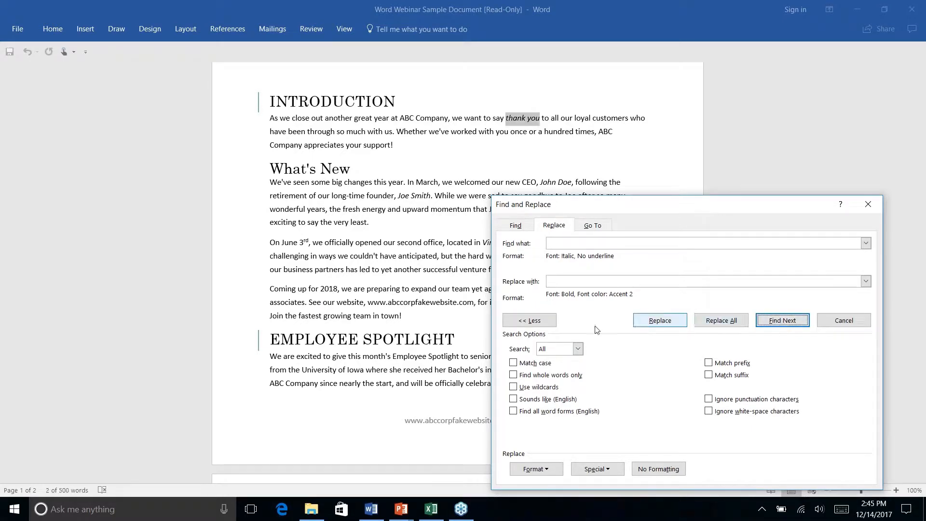
click(659, 321)
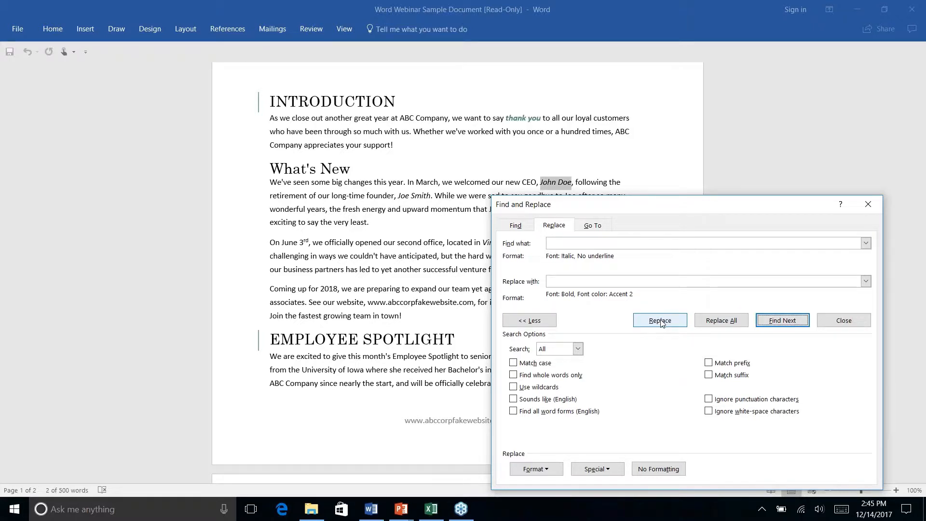
click(721, 321)
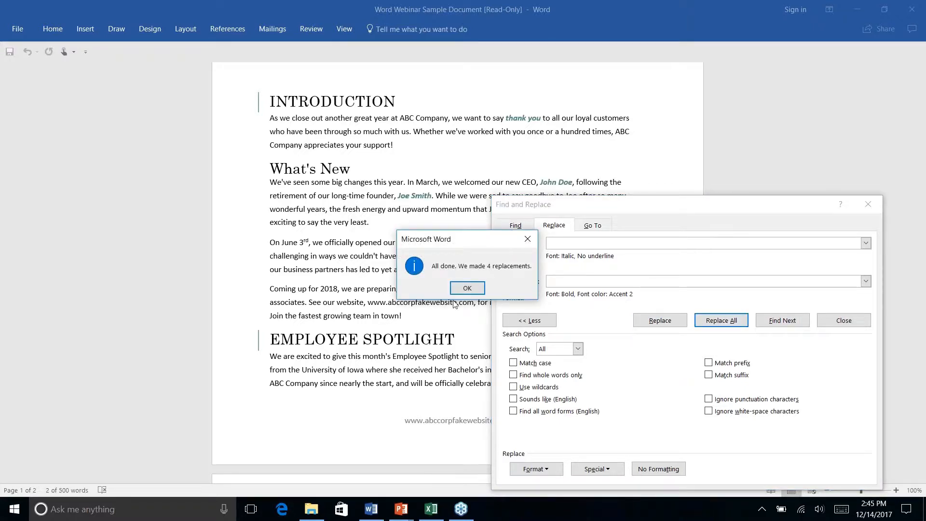
click(459, 290)
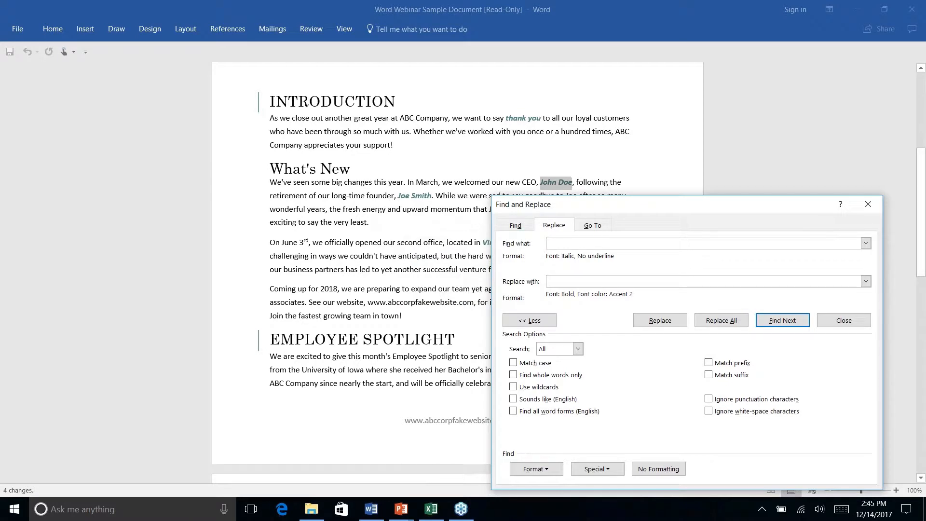
click(868, 204)
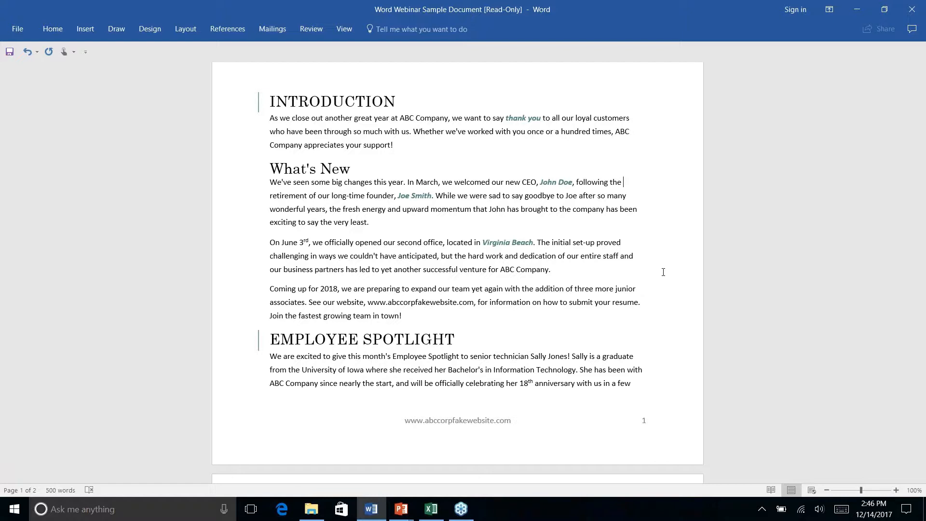
- Switch to the PowerPoint slide show, advance to the AutoCorrect slide, and return to the Word document
key(alt+Tab)
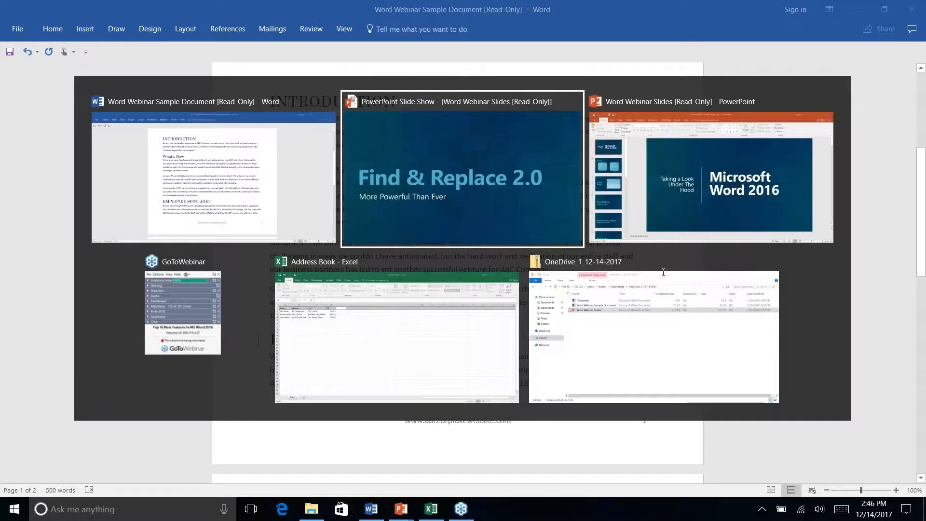
key(Right)
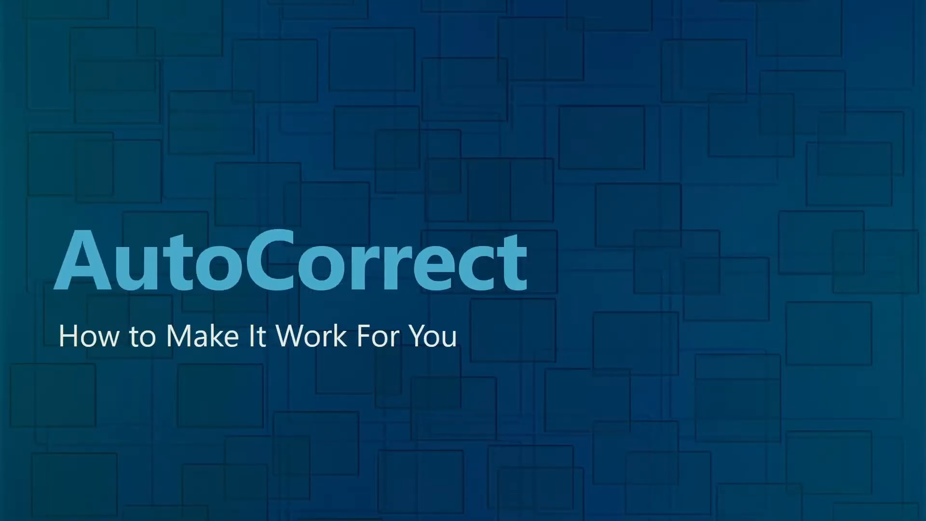
key(alt+Tab)
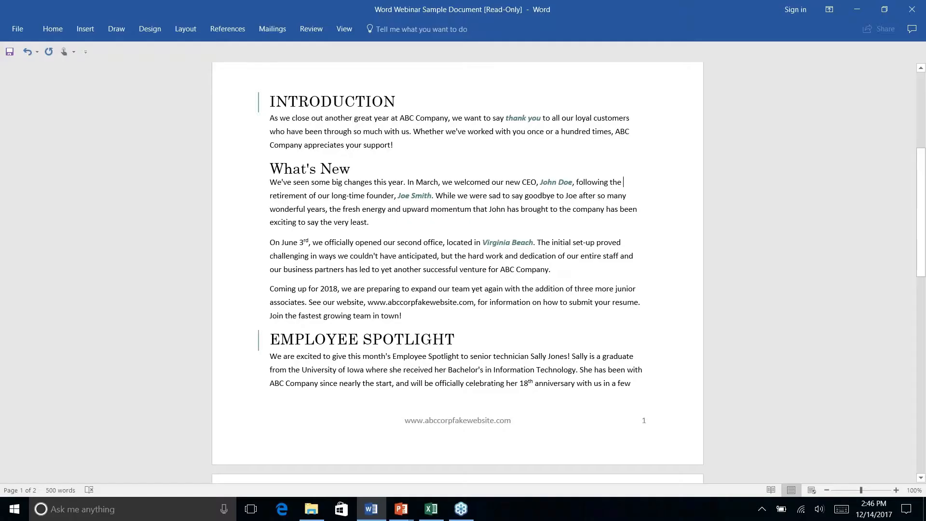
key(alt+Tab)
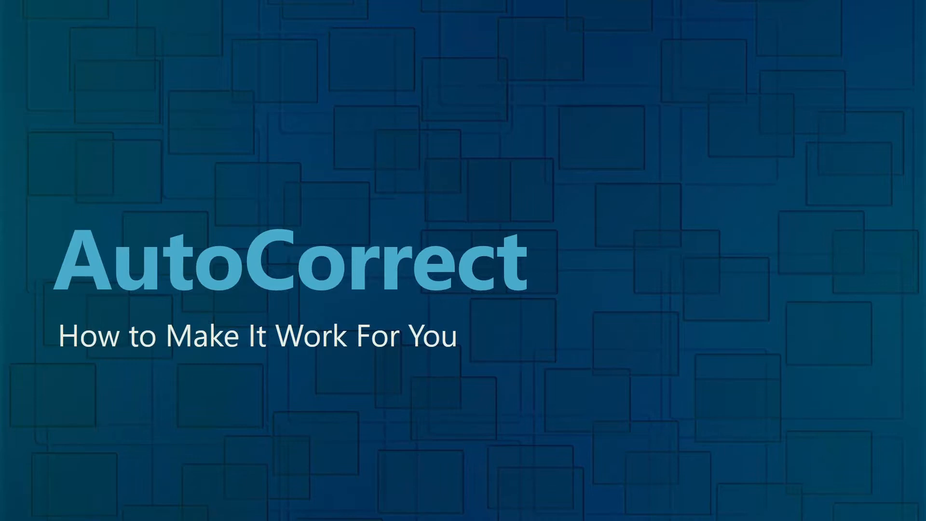
key(alt+Tab)
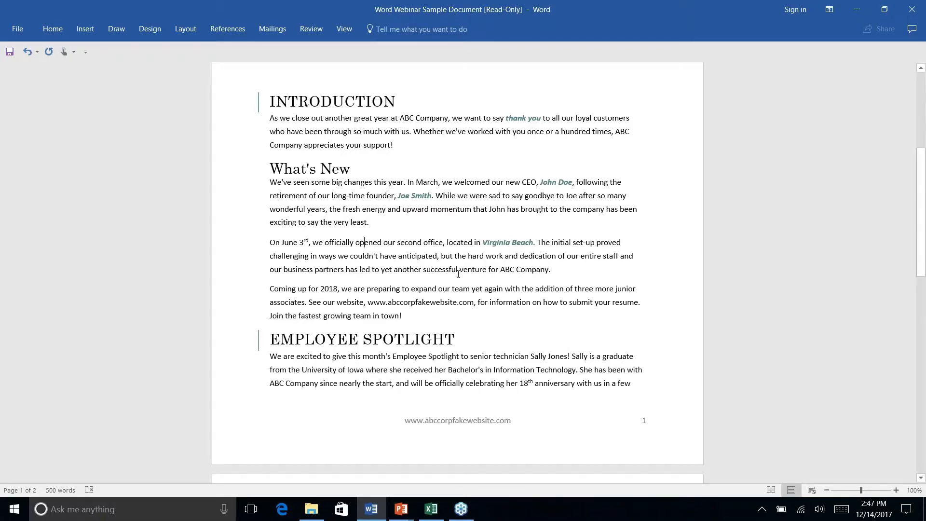
- Misspell "anticipated" as "anticiated" under What's New and view the AutoCorrect options offered with its spelling suggestion
click(420, 259)
key(BackSpace)
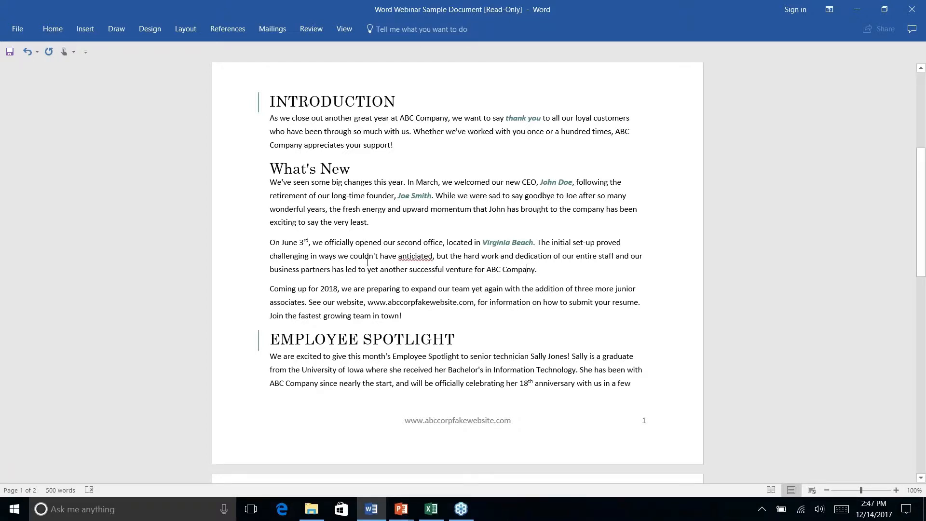
right_click(418, 255)
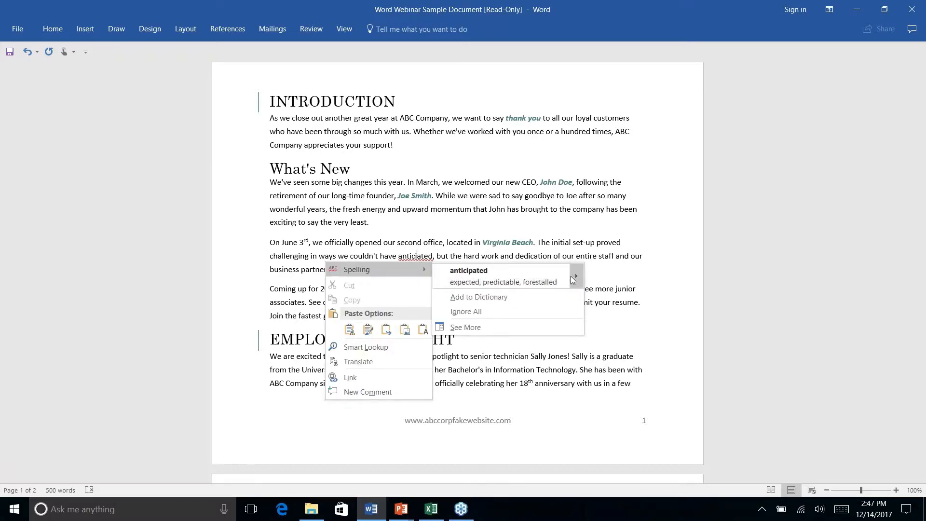
mouse_move(577, 278)
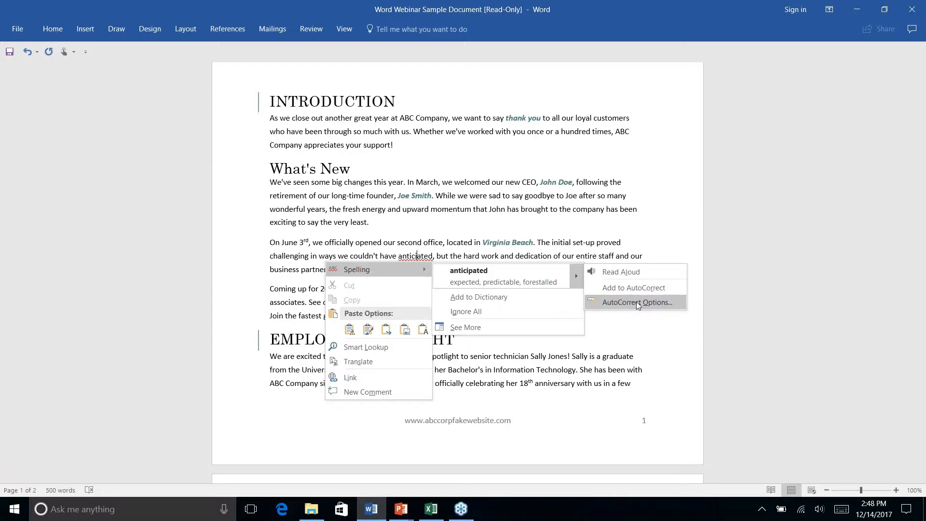
click(637, 302)
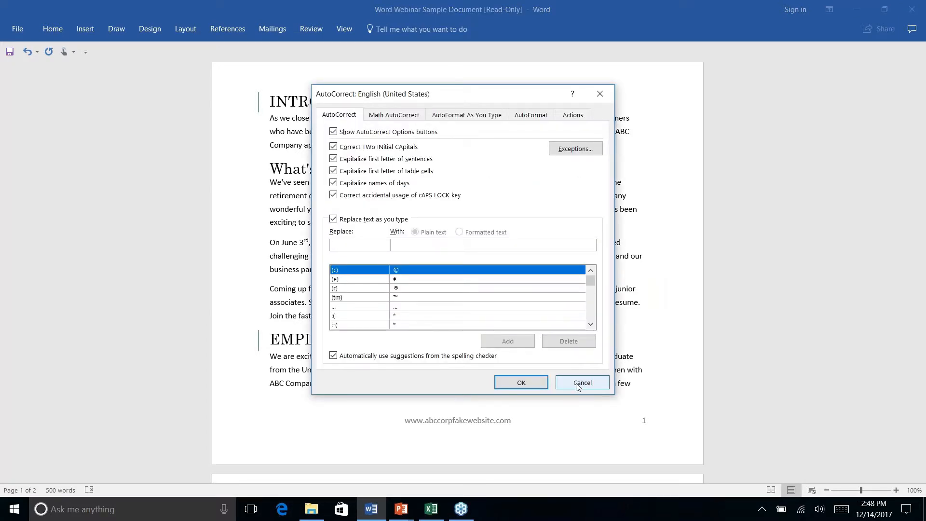
click(578, 382)
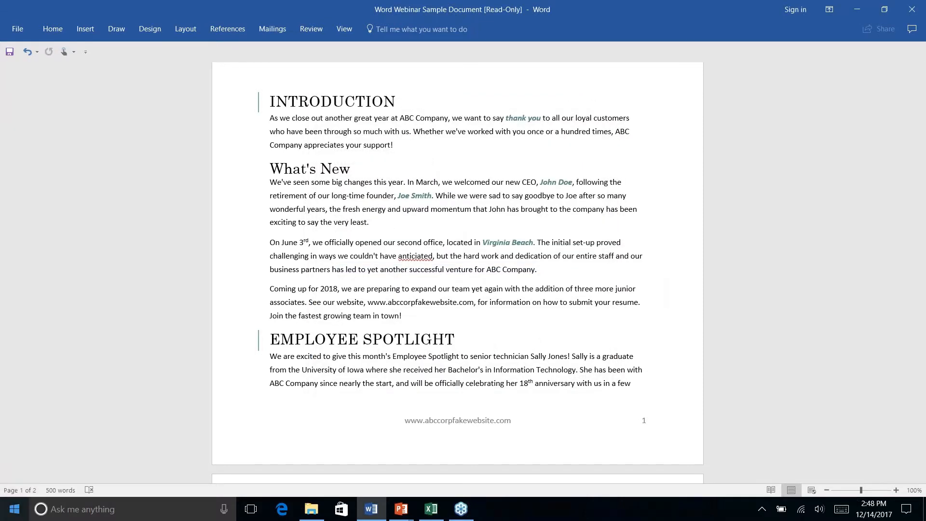
- Open the Proofing settings in Word Options and examine the spelling and grammar correction options
click(22, 30)
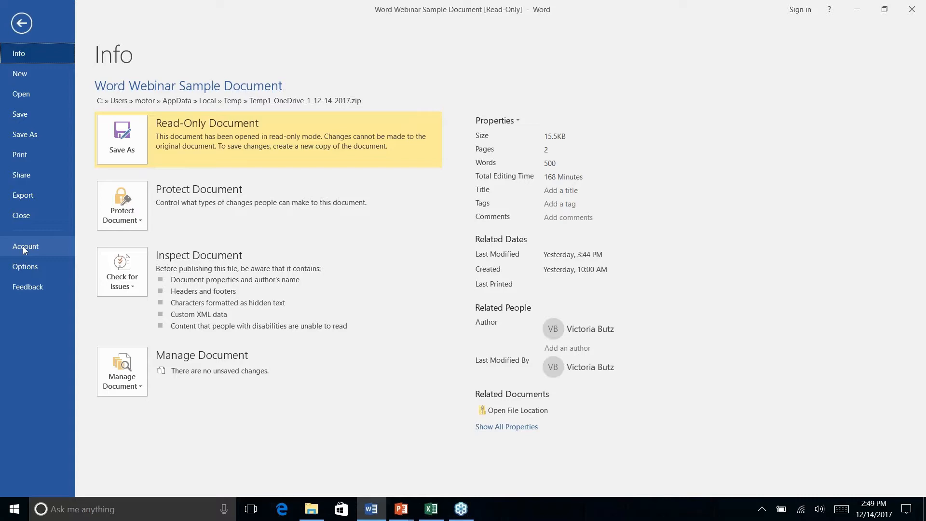
click(26, 266)
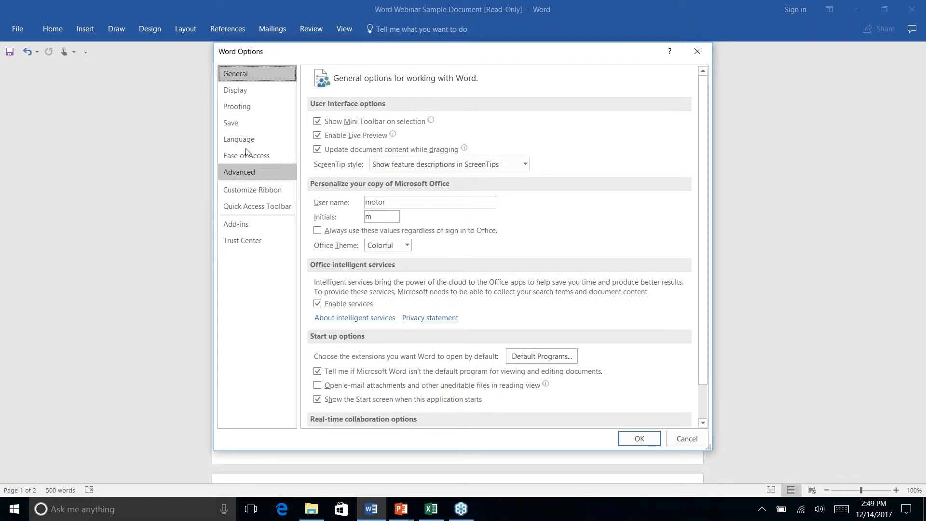
click(244, 114)
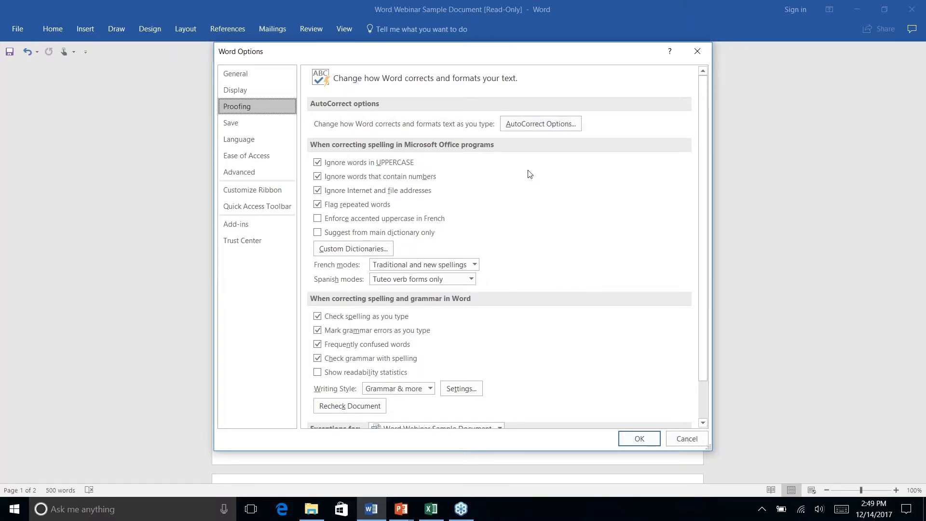
scroll(528, 174, down, 1)
scroll(528, 174, up, 1)
scroll(501, 191, down, 2)
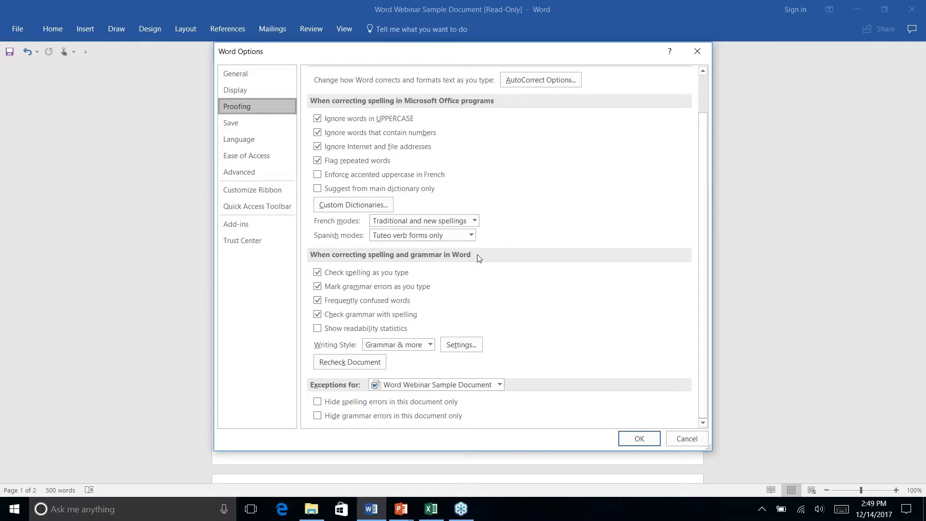
scroll(480, 259, up, 2)
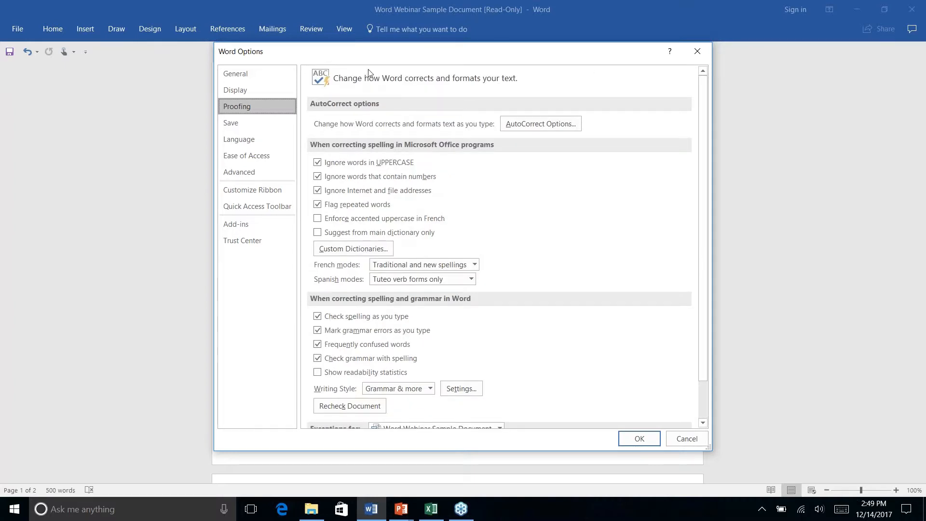
- Examine the AutoCorrect replacement list and the First Letter and INitial CAps exception lists
click(556, 123)
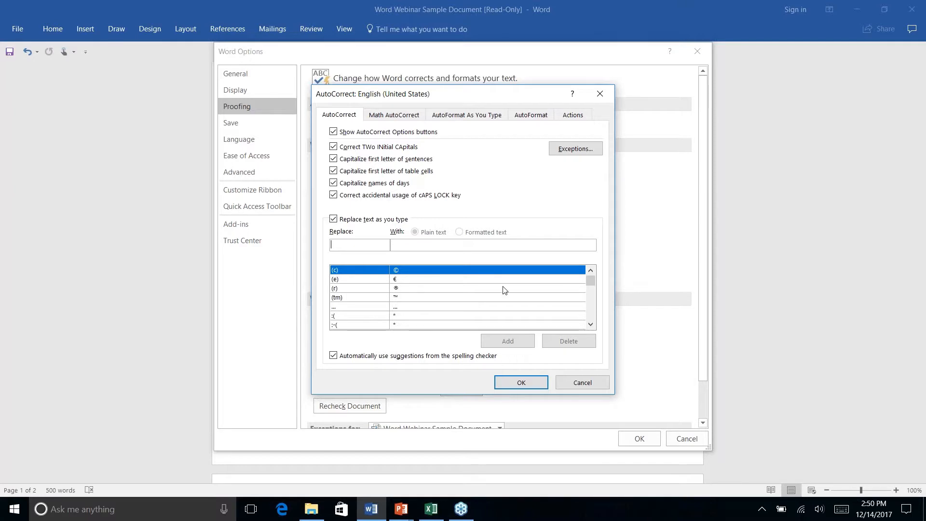
drag(591, 283, 592, 296)
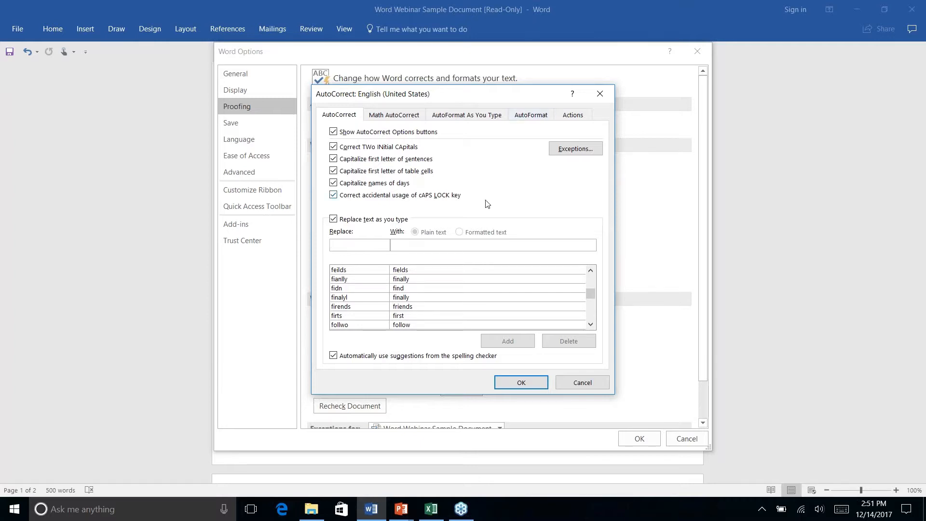
click(570, 153)
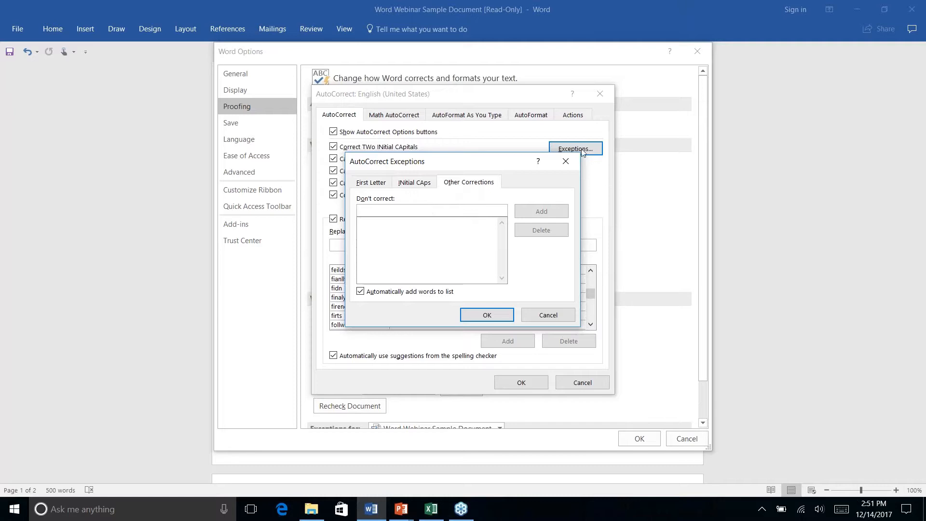
click(370, 182)
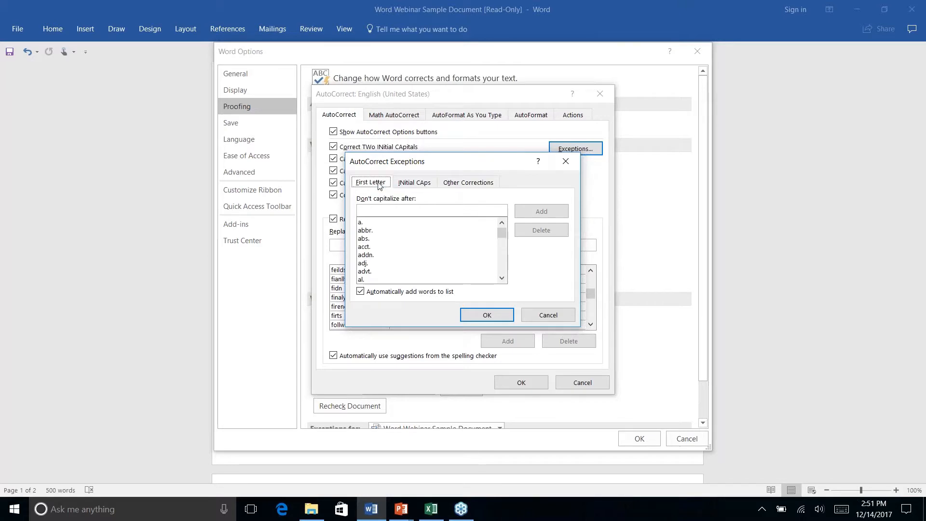
click(414, 183)
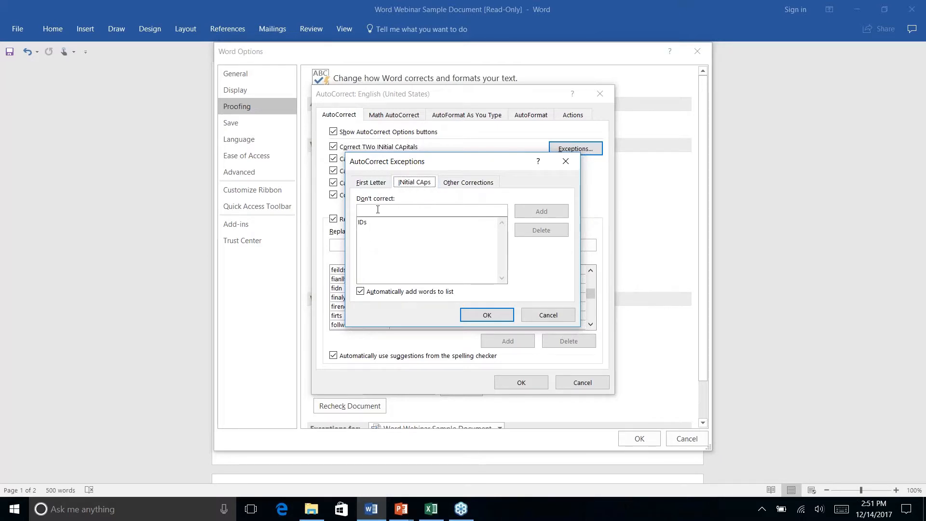
click(545, 314)
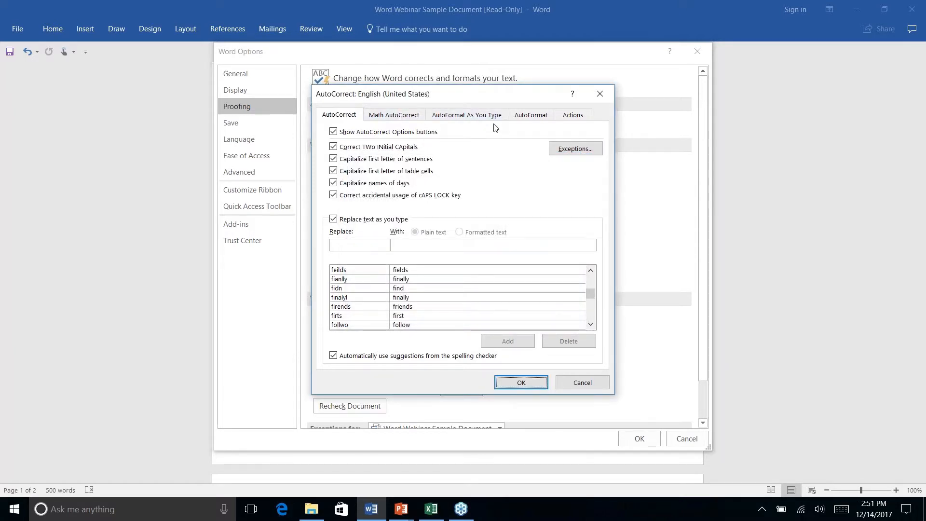
- Examine the AutoFormat As You Type settings and leave the AutoCorrect and Word options without saving changes
click(466, 117)
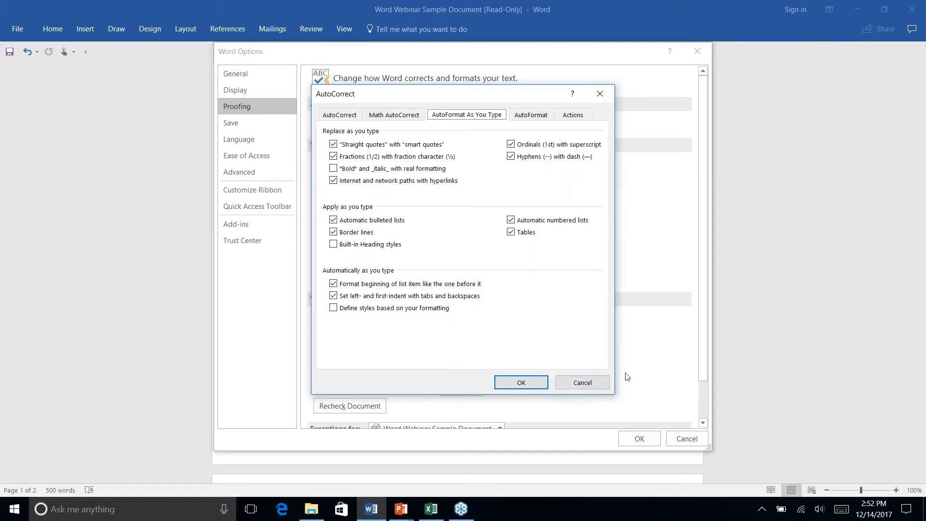
click(582, 383)
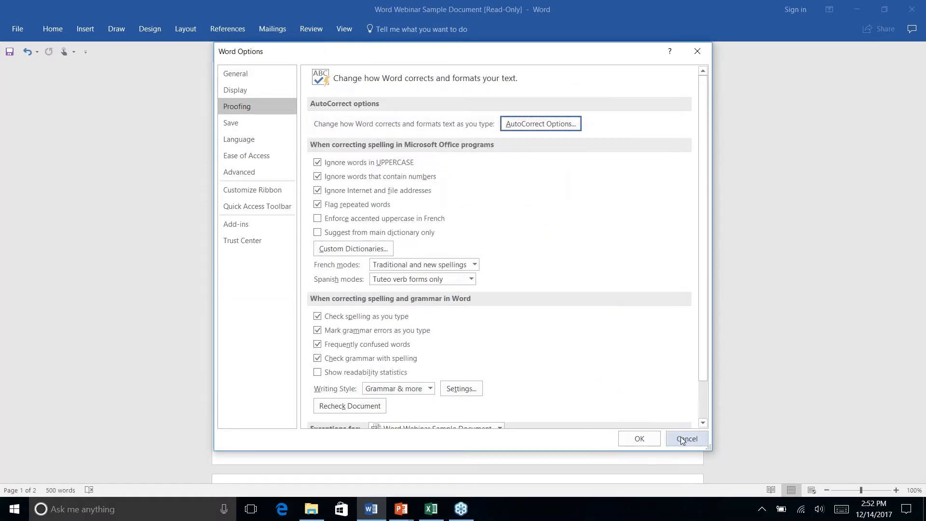
click(682, 439)
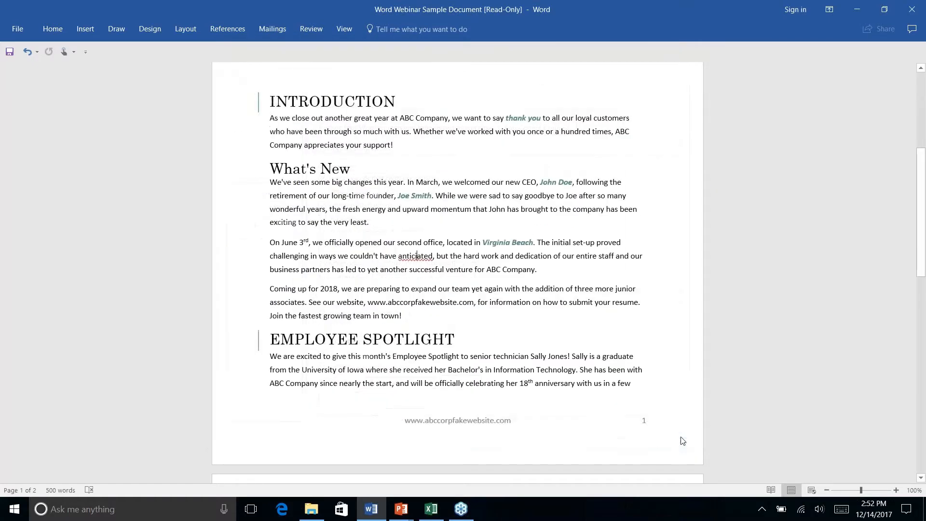
- Apply the Normal style to the linked feedback e-mail address at the end of the How Are We Doing? paragraph
scroll(417, 220, down, 1)
scroll(417, 219, down, 12)
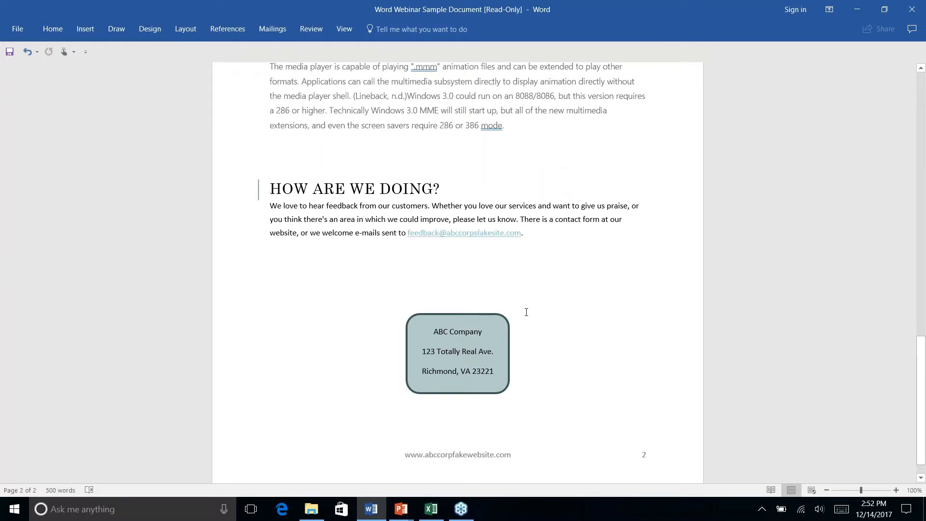
scroll(526, 311, up, 2)
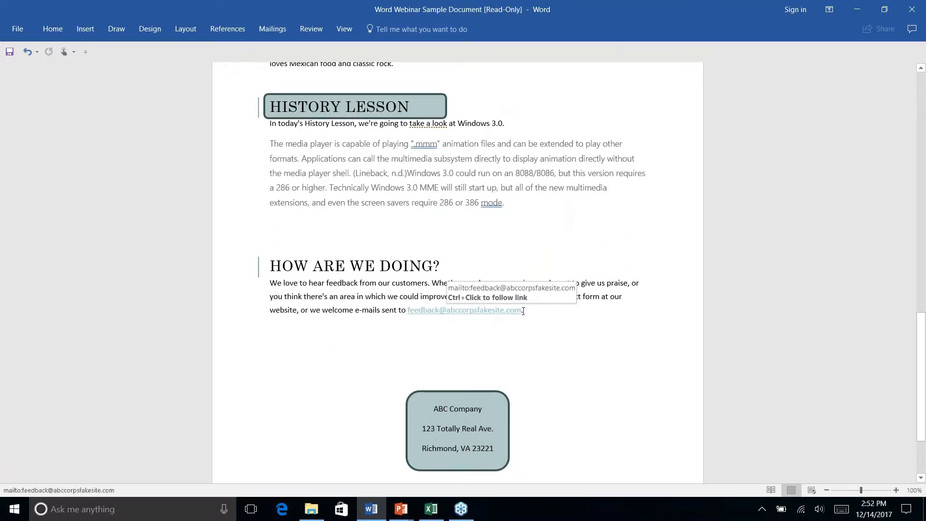
click(52, 29)
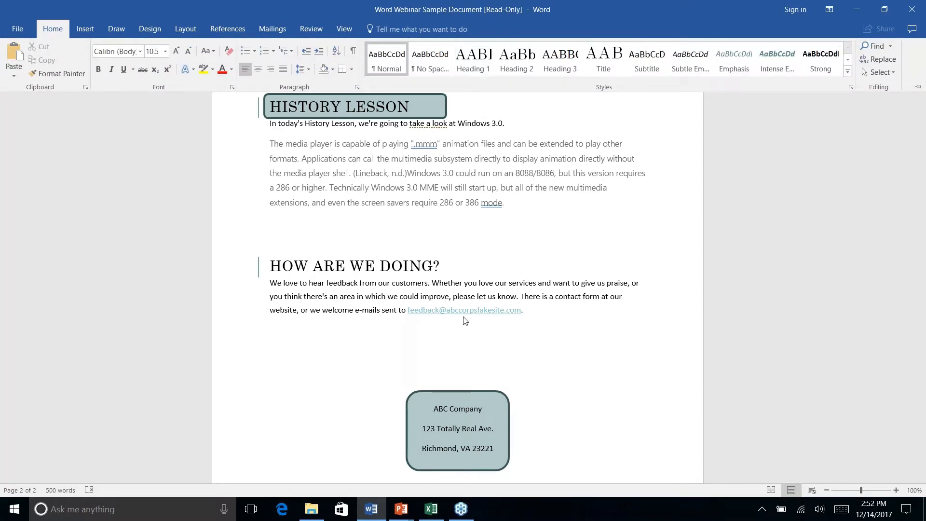
right_click(523, 315)
key(Escape)
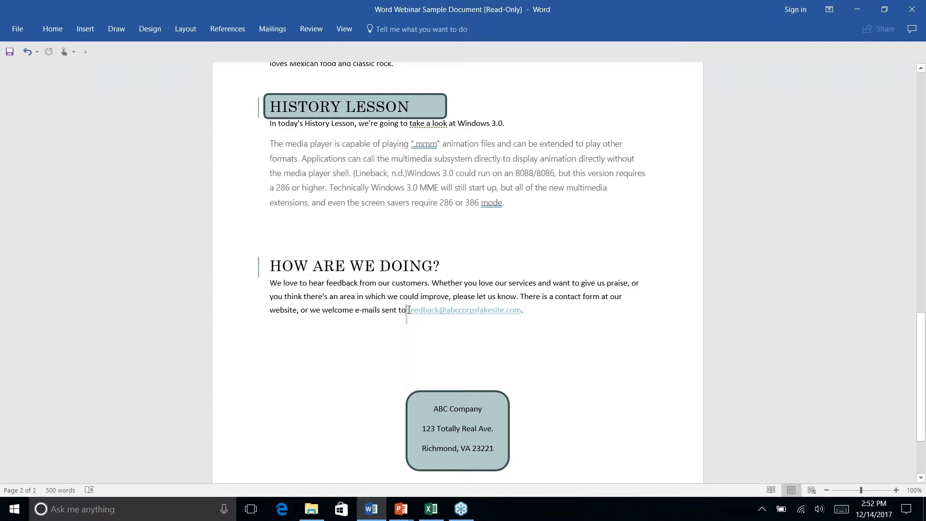
drag(407, 309, 530, 311)
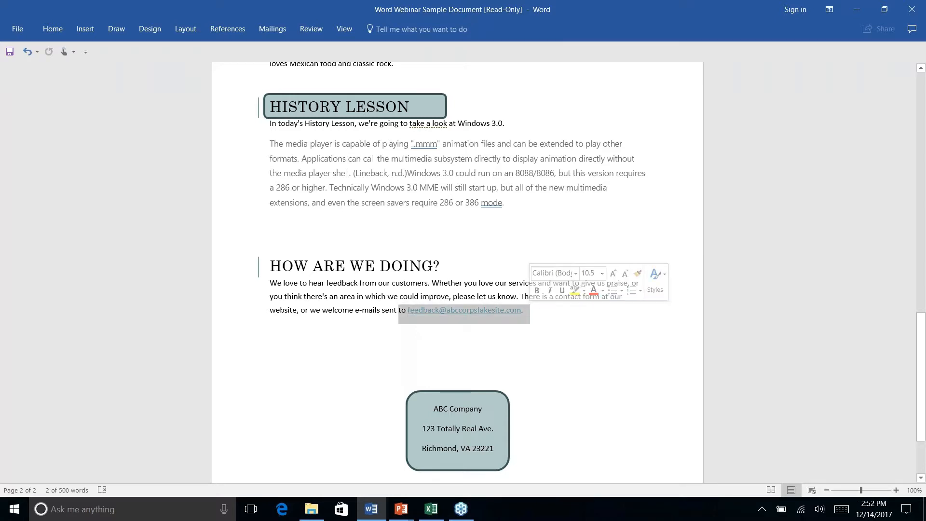
click(563, 325)
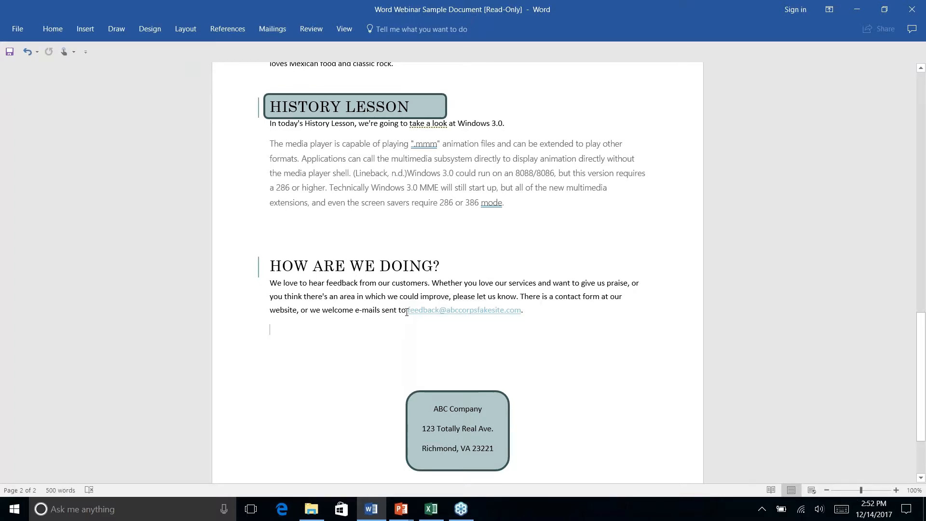
drag(400, 311, 527, 312)
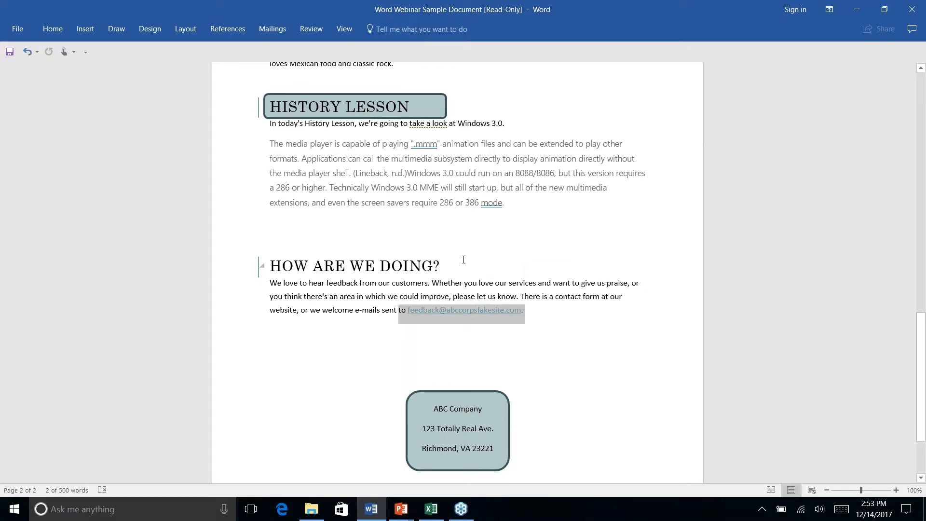
click(54, 28)
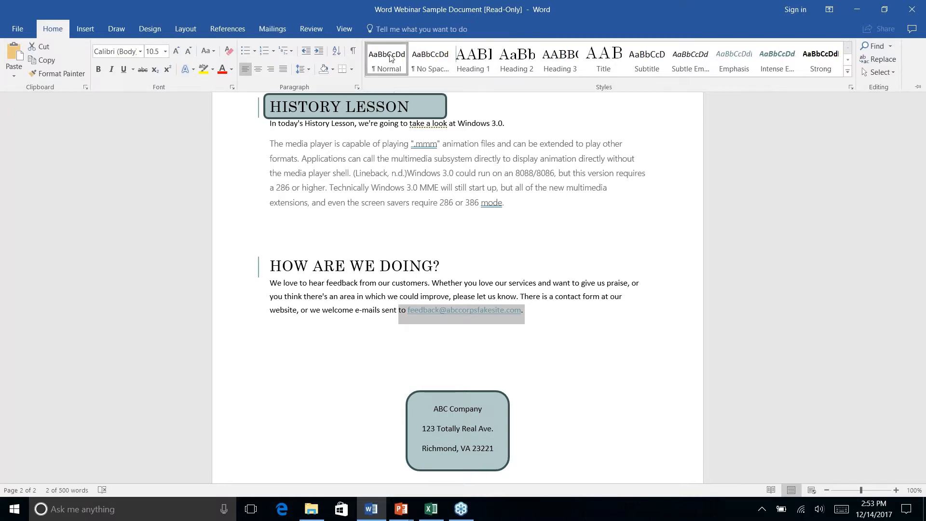
click(390, 57)
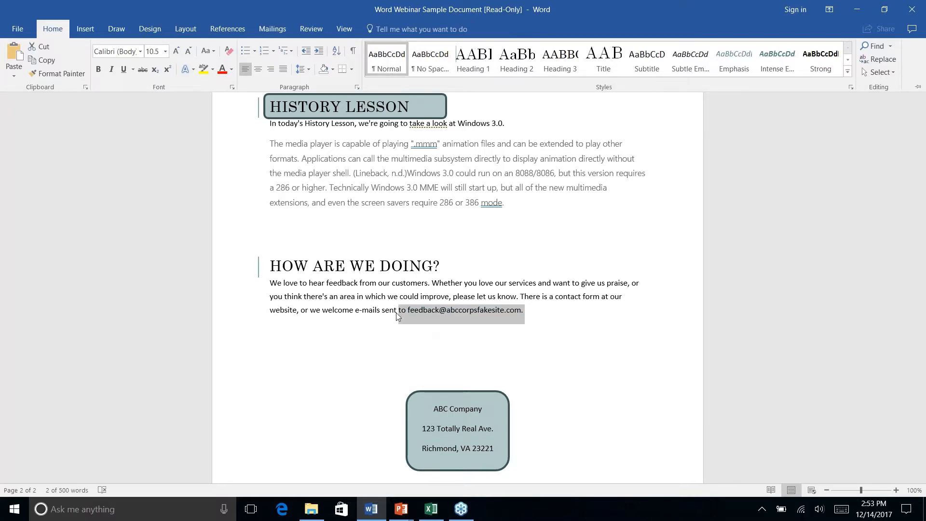
right_click(539, 314)
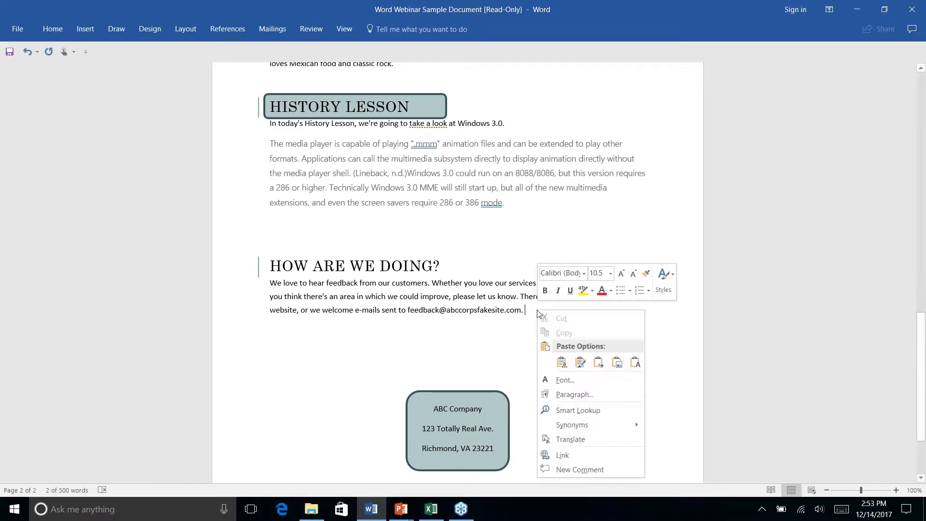
click(539, 315)
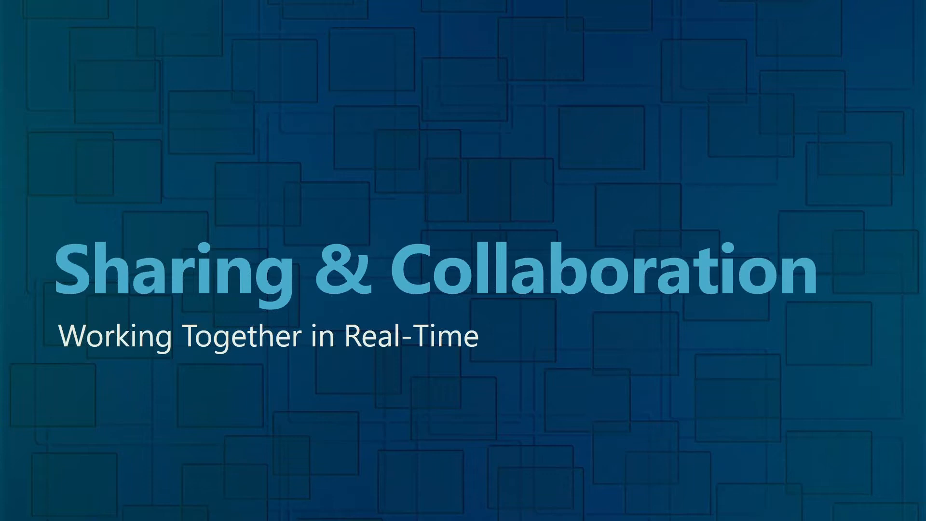
- Switch to the Word newsletter, view the locations available for saving the document, and cancel without saving
key(alt+Tab)
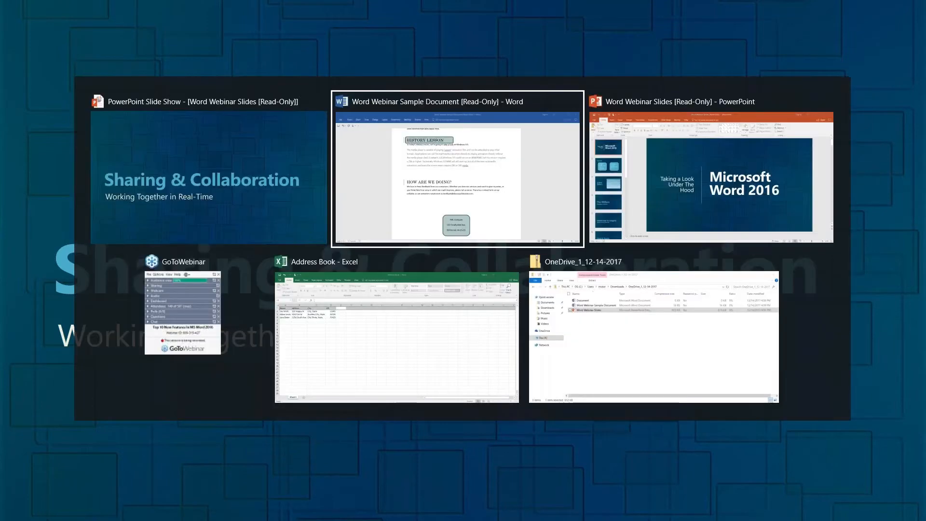
scroll(457, 270, down, 2)
scroll(457, 270, down, 1)
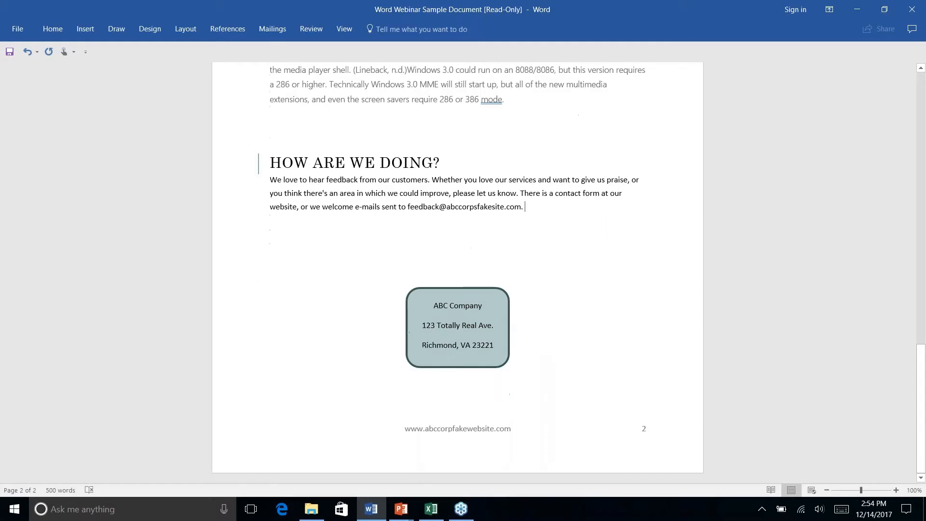
click(20, 28)
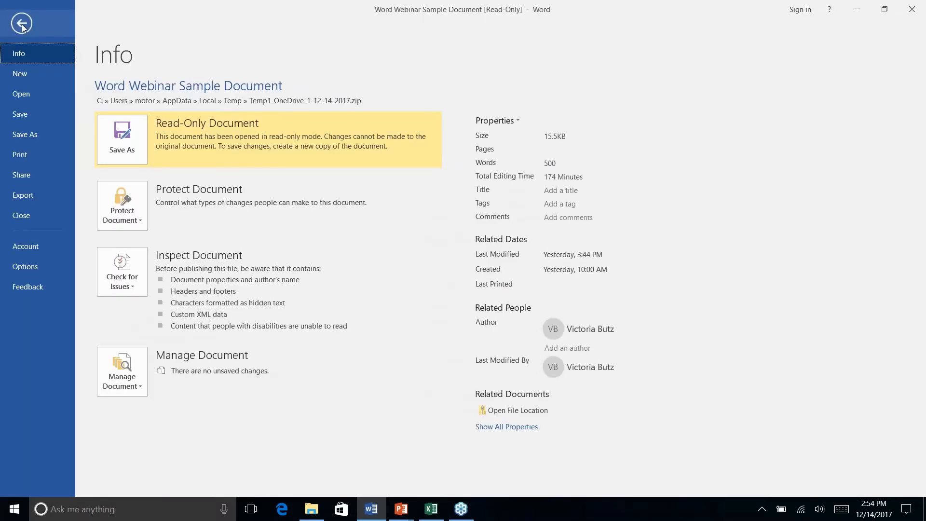
click(19, 26)
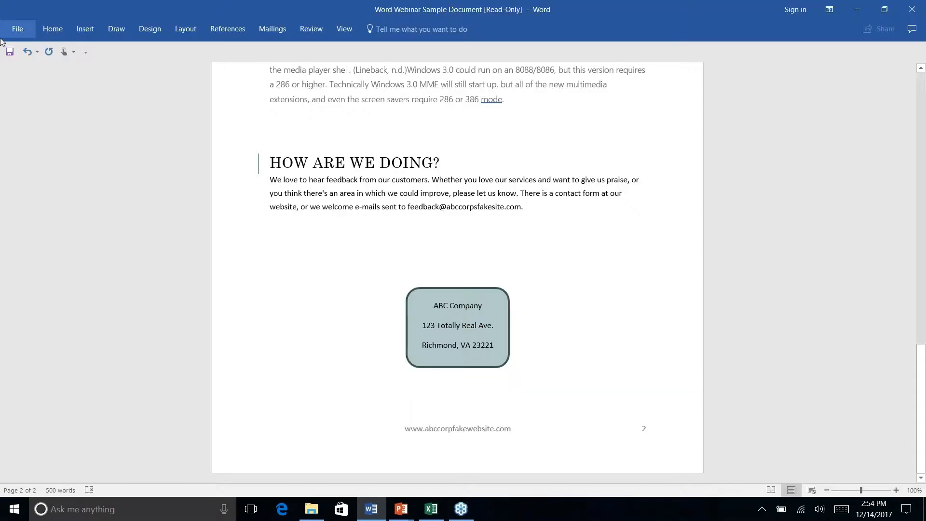
click(18, 27)
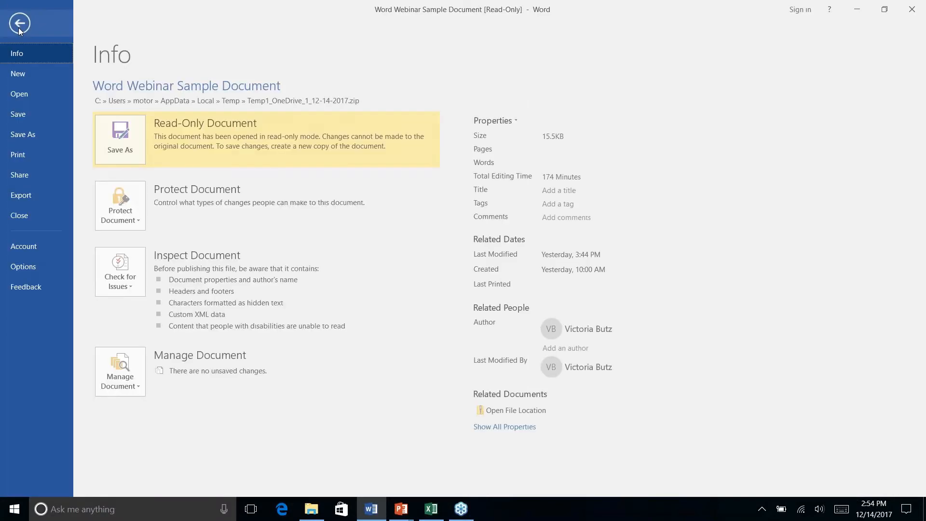
click(22, 114)
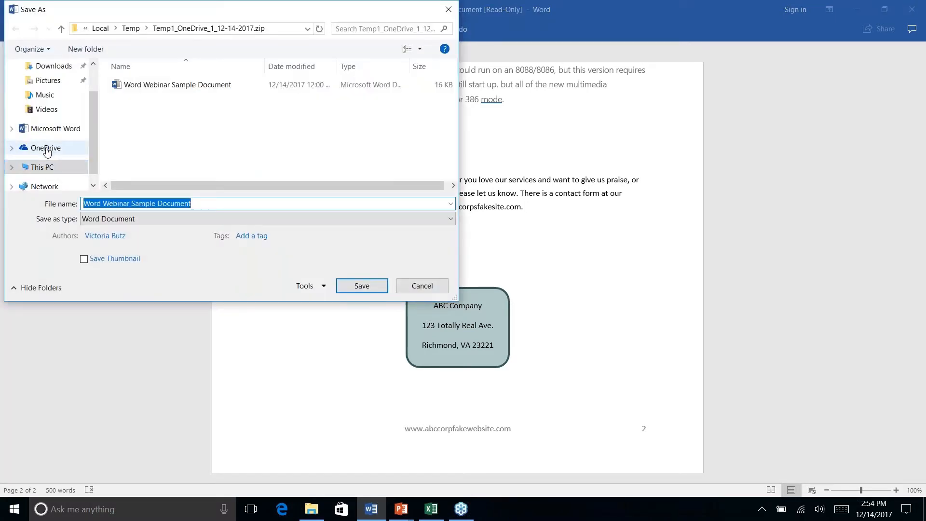
click(422, 285)
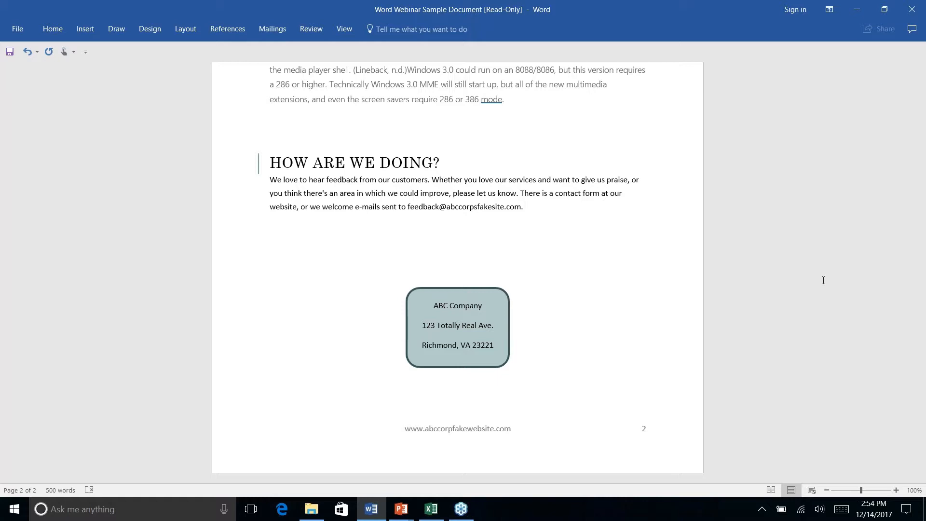
scroll(823, 281, up, 5)
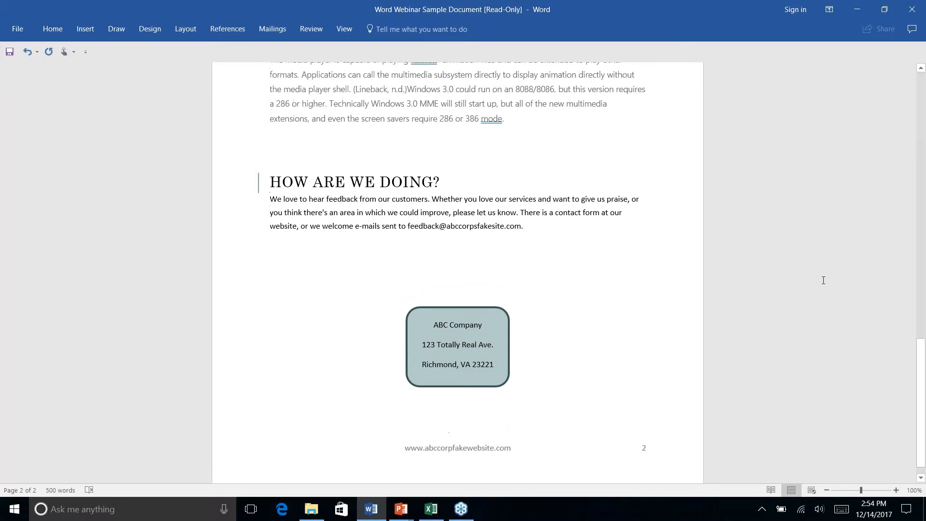
scroll(823, 280, down, 1)
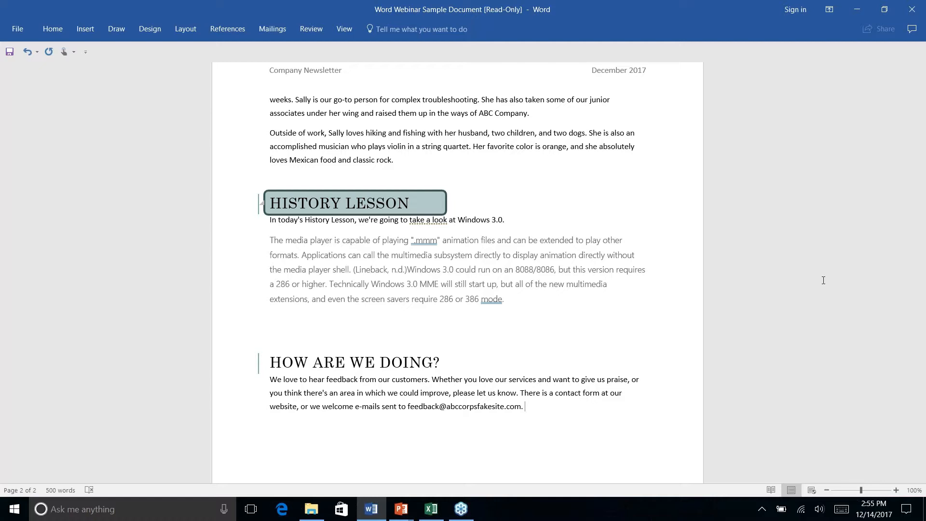
key(alt+Tab)
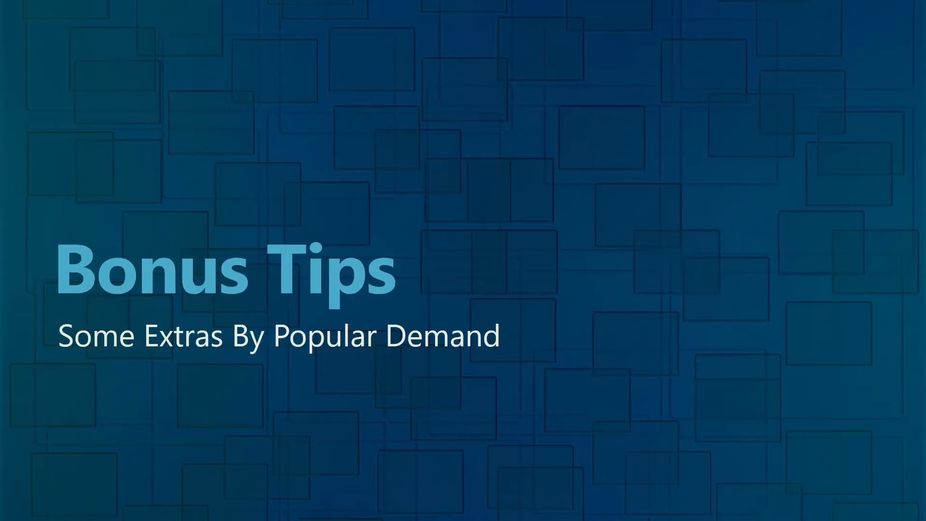
key(alt+Tab)
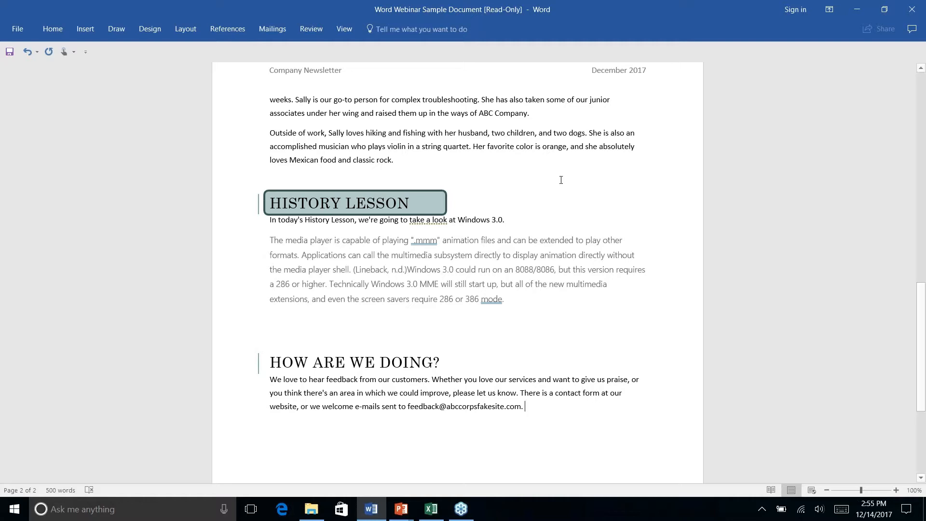
scroll(510, 214, up, 15)
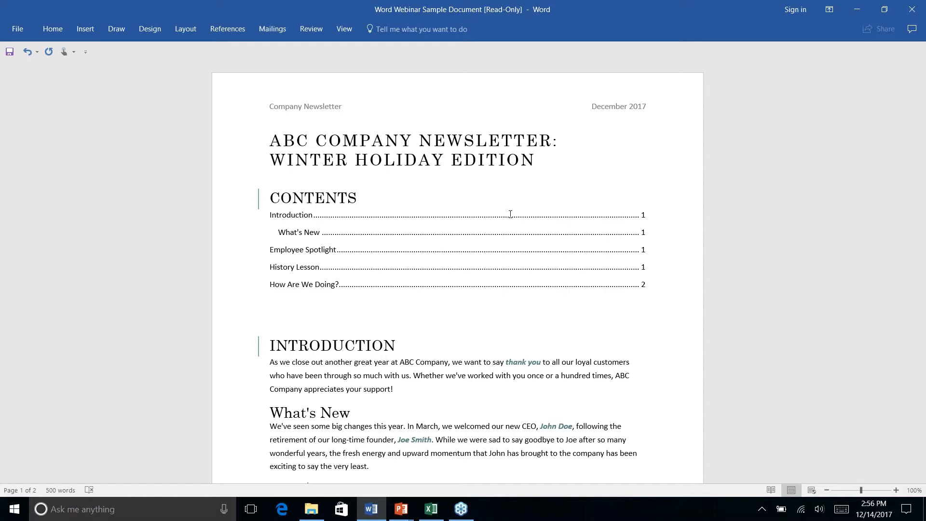
scroll(510, 214, down, 10)
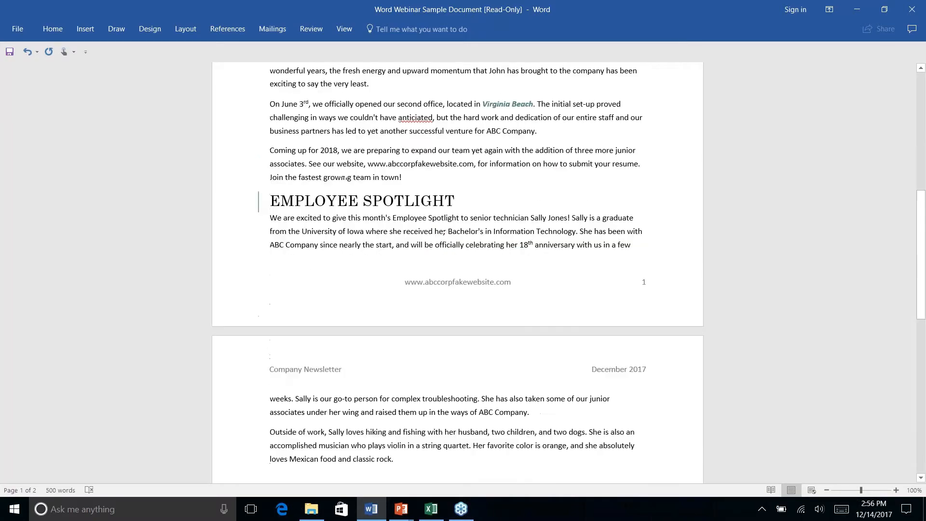
scroll(510, 214, up, 8)
scroll(457, 270, up, 2)
scroll(457, 270, down, 5)
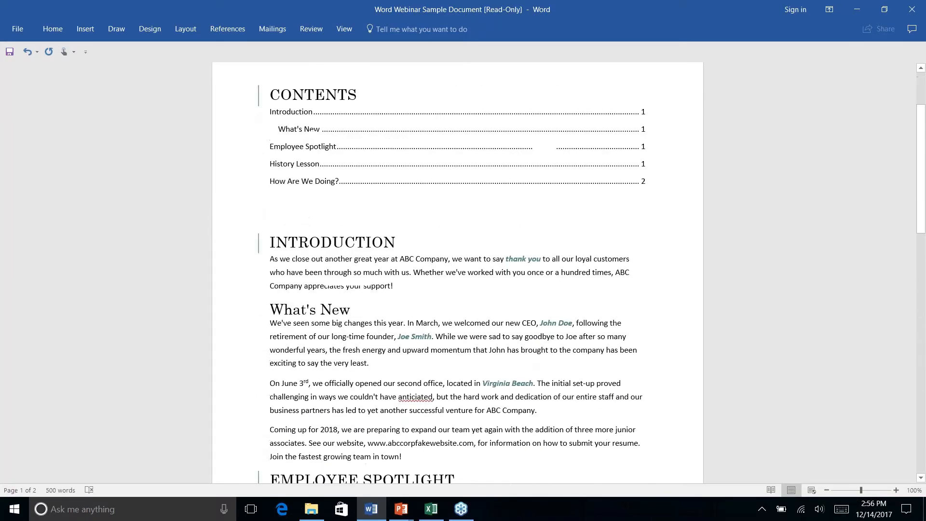
scroll(457, 270, down, 3)
scroll(458, 270, up, 8)
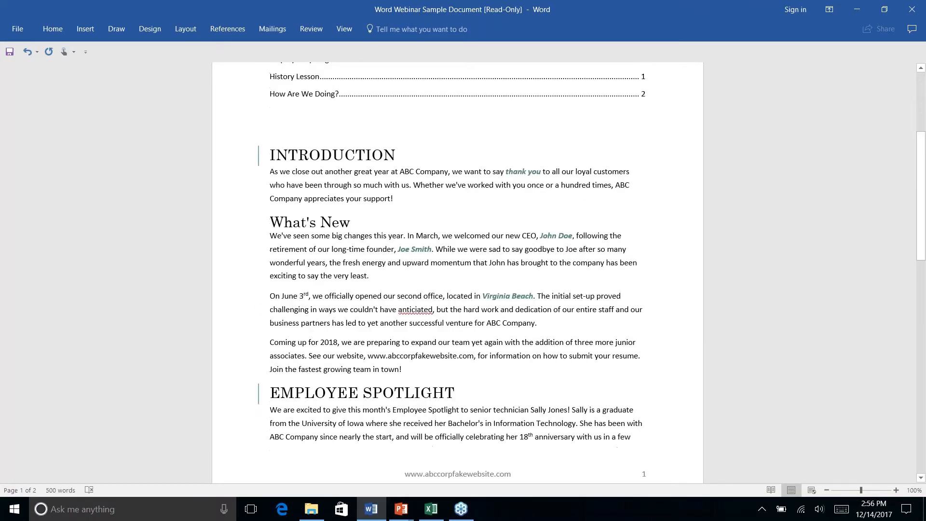
scroll(510, 215, down, 5)
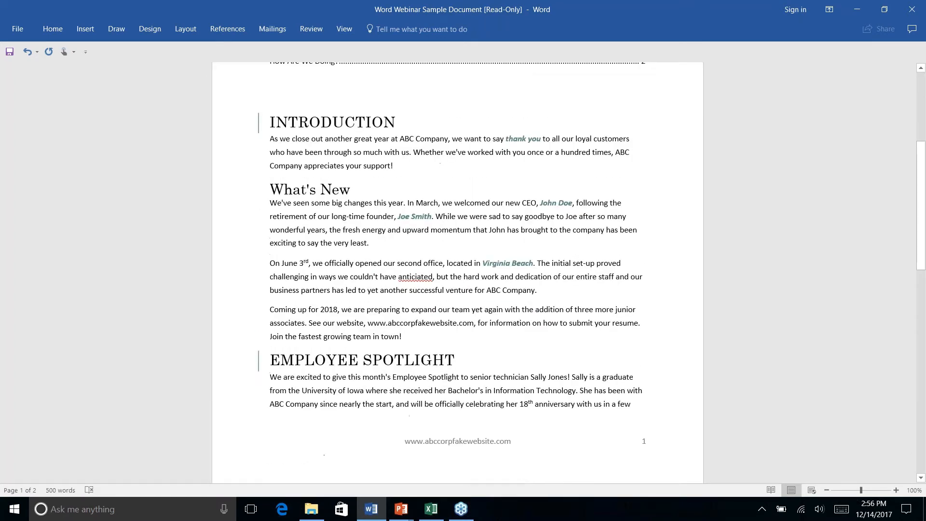
- Insert a Next Page section break at the end of the What's New section, before the Employee Spotlight heading
click(423, 335)
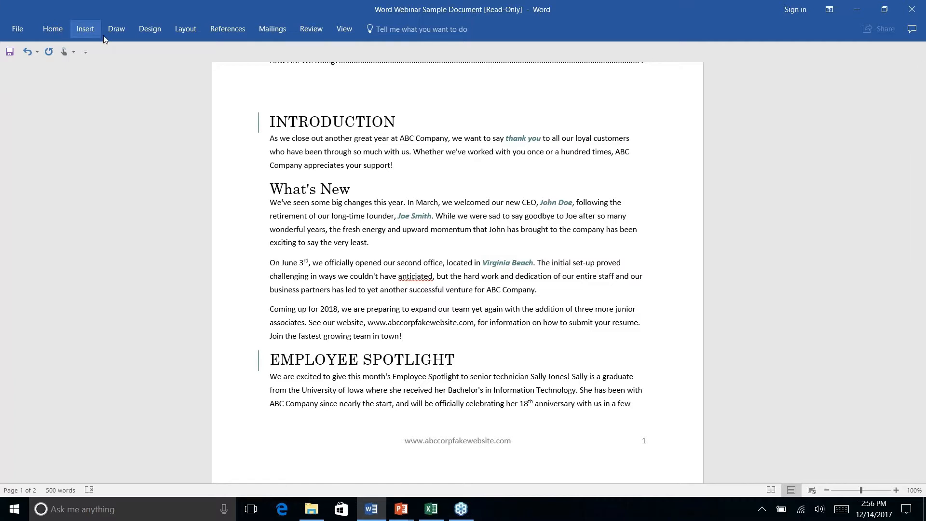
click(89, 32)
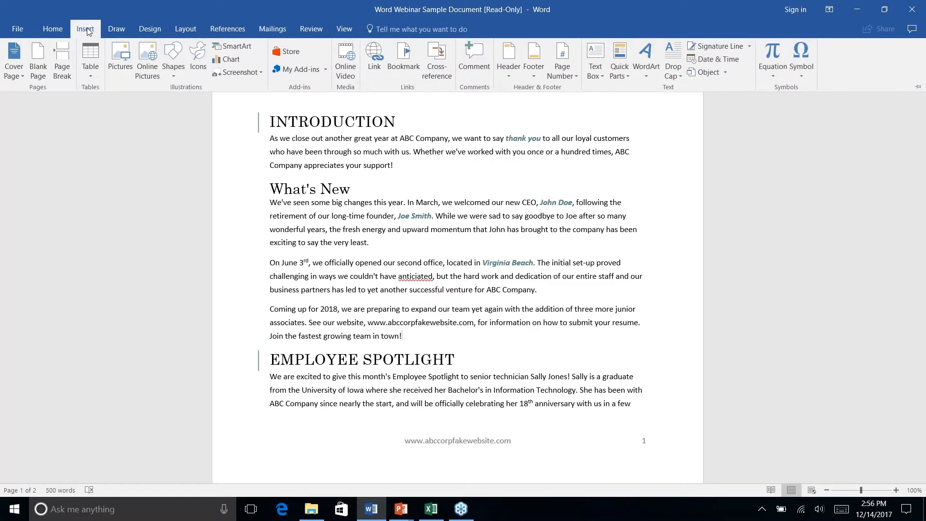
click(116, 30)
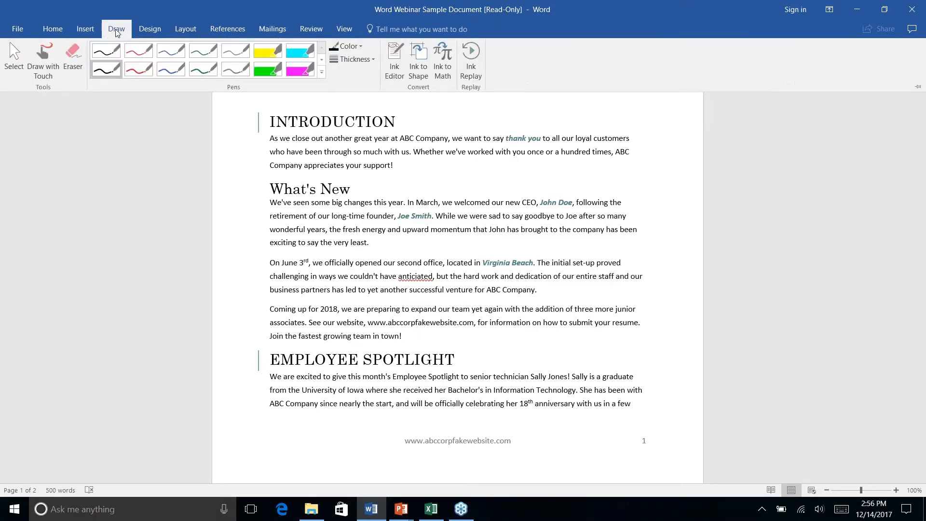
click(150, 31)
click(186, 32)
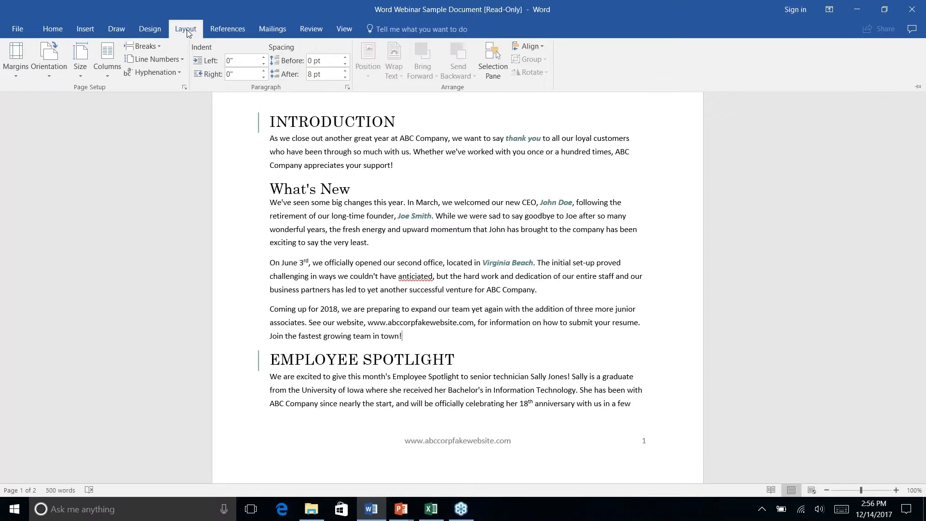
click(410, 336)
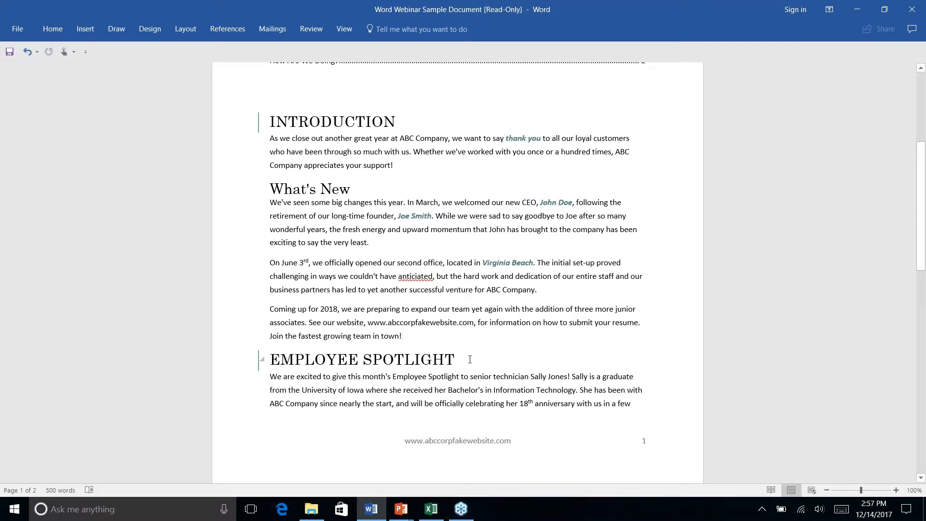
scroll(470, 360, up, 1)
scroll(470, 359, down, 3)
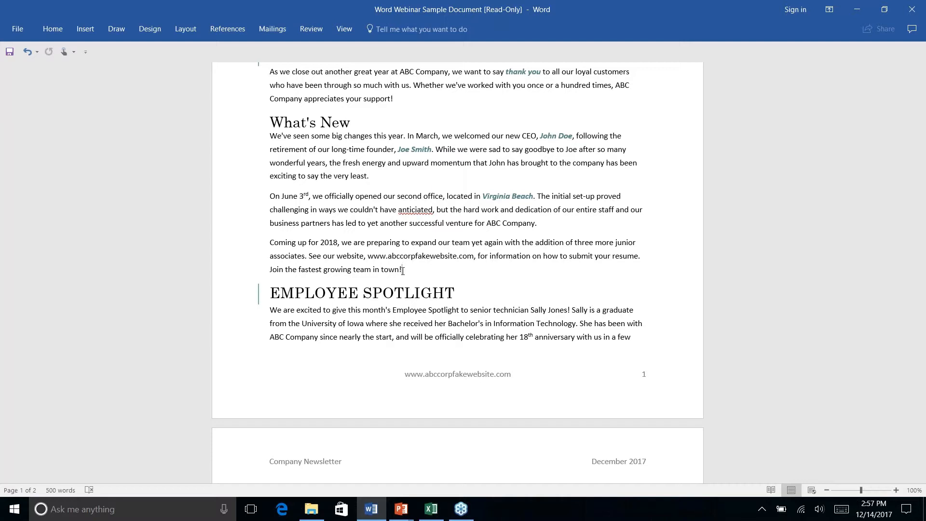
click(192, 31)
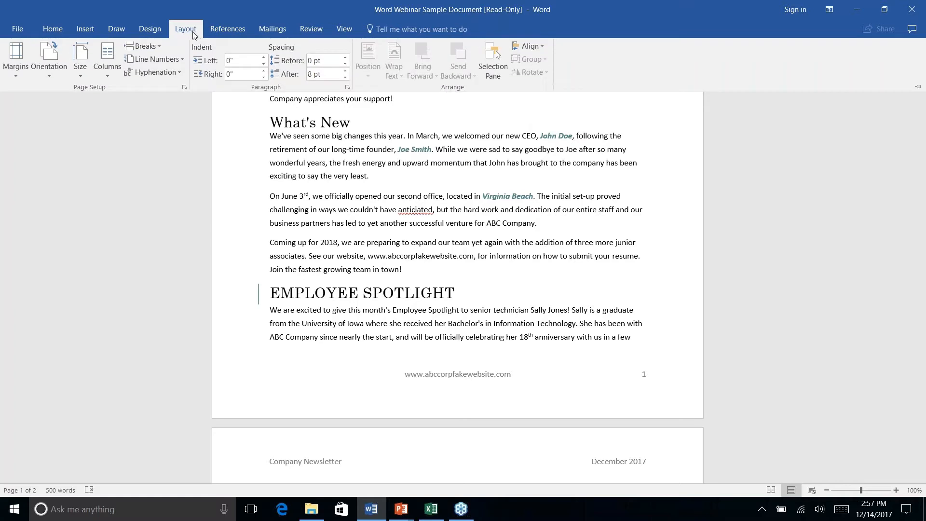
click(160, 48)
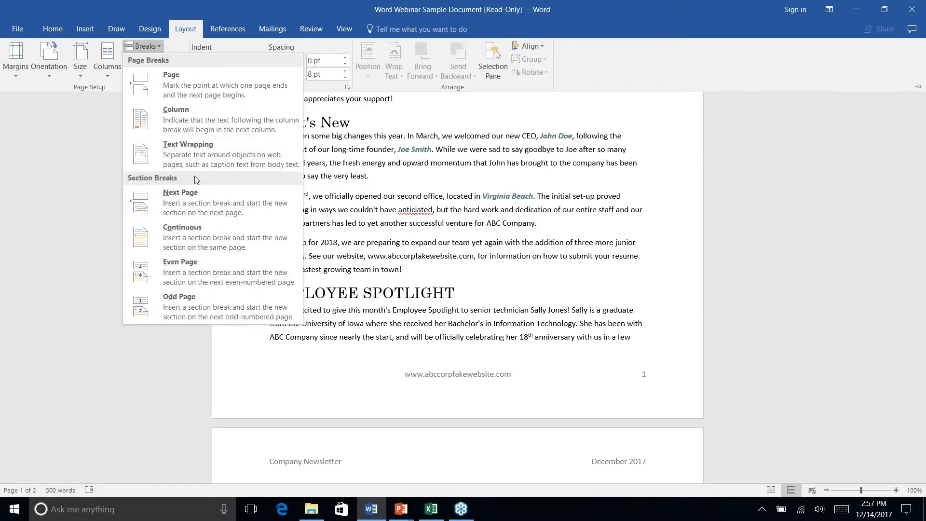
click(190, 205)
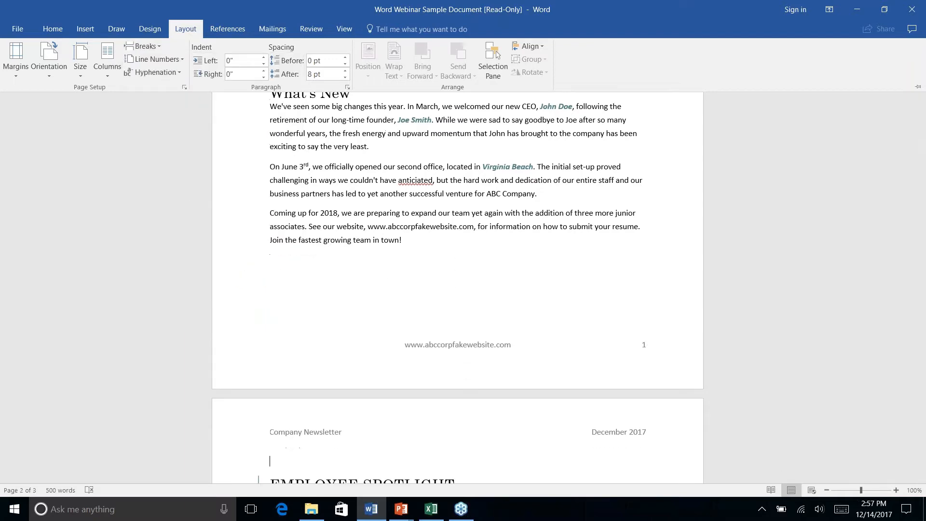
- Insert a Continuous section break at the end of the Employee Spotlight text, before the History Lesson heading
scroll(537, 344, up, 2)
scroll(537, 344, down, 9)
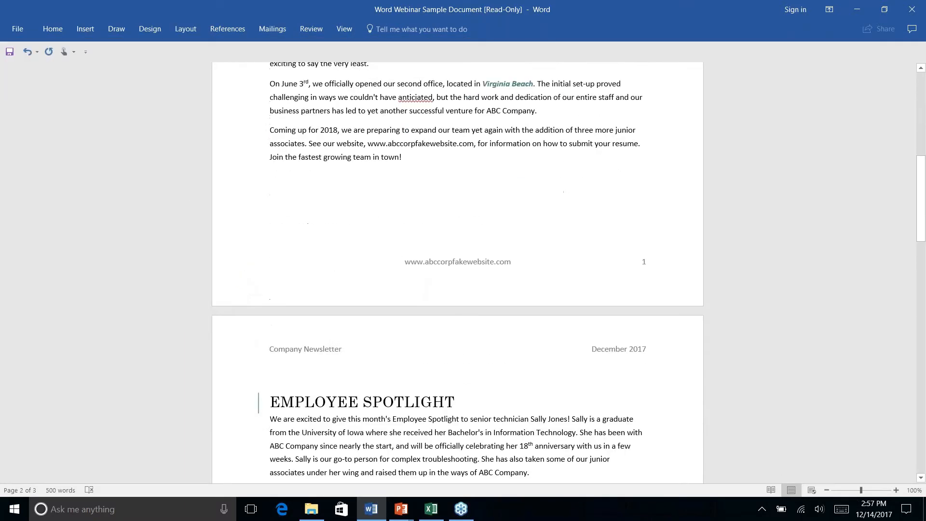
scroll(457, 275, down, 3)
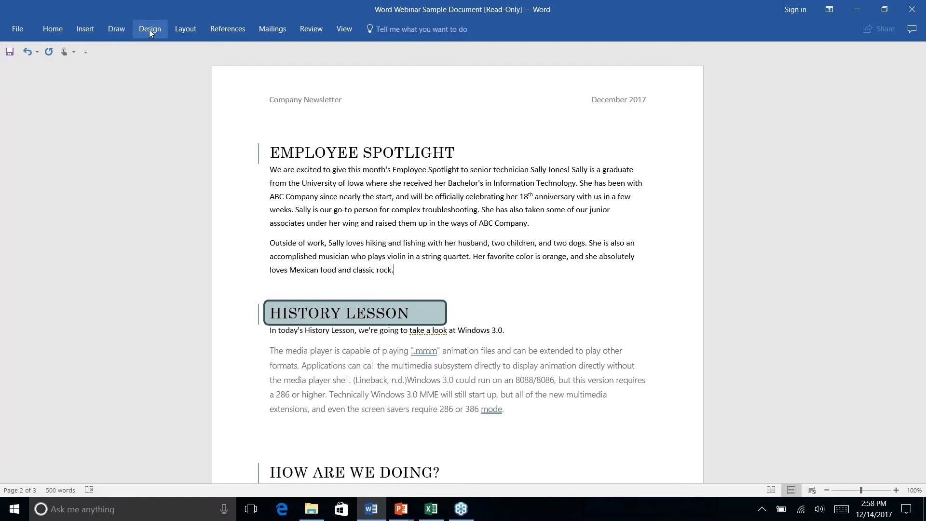
click(183, 30)
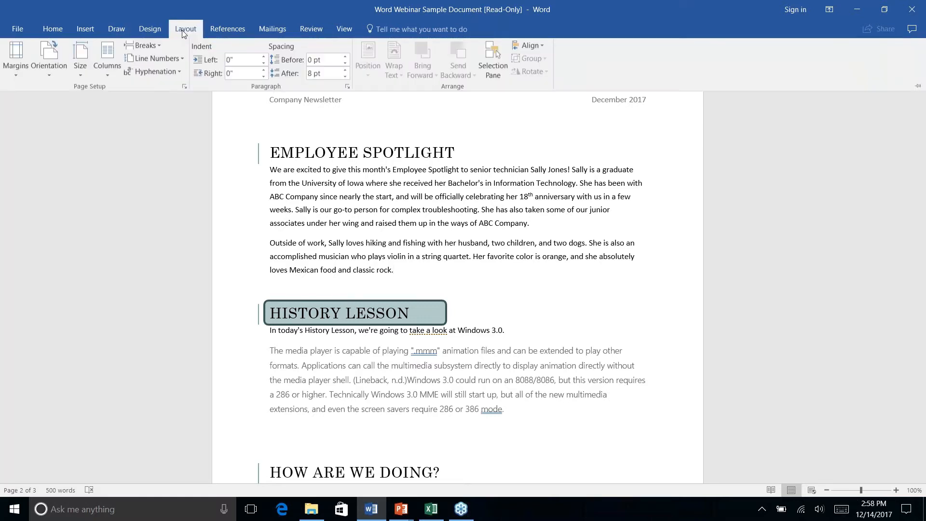
click(159, 45)
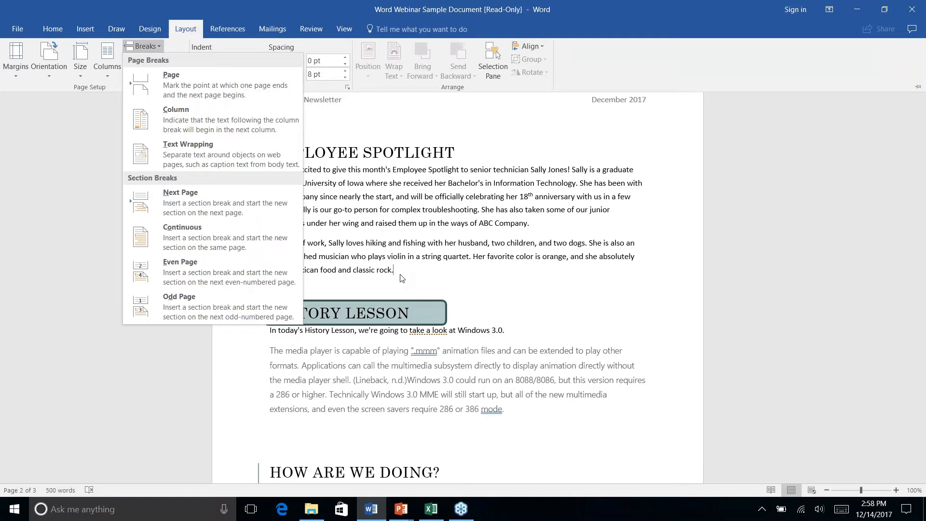
click(195, 241)
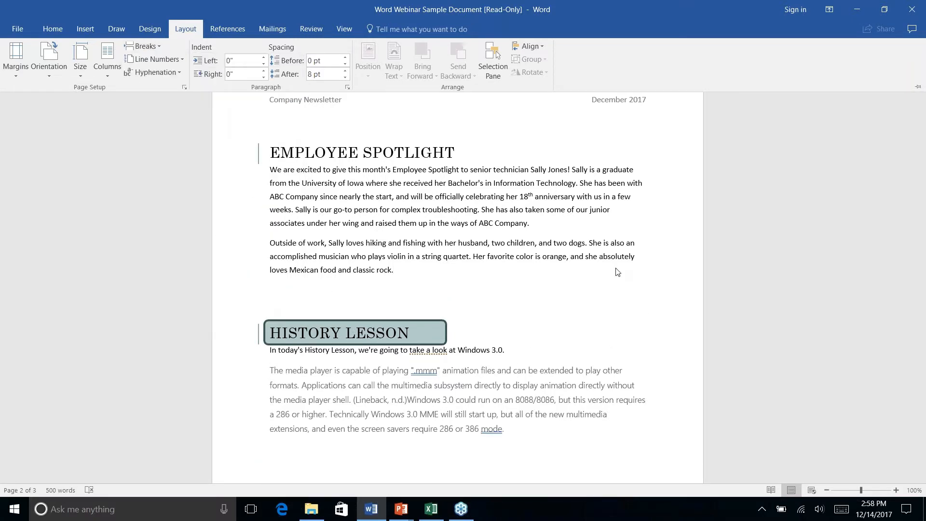
scroll(618, 272, down, 2)
scroll(618, 272, up, 4)
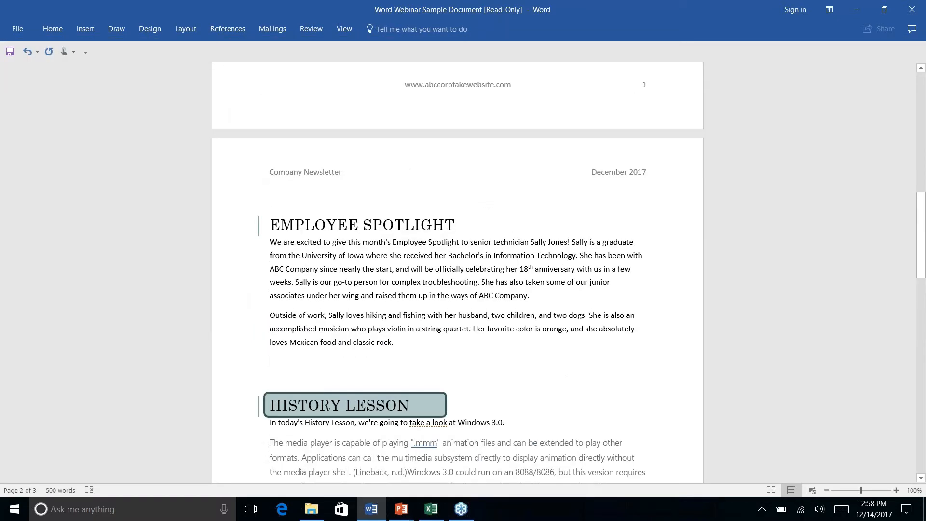
- Try a two-column layout on the whole Employee Spotlight section, heading included, and undo it
scroll(618, 271, down, 1)
right_click(341, 251)
key(Escape)
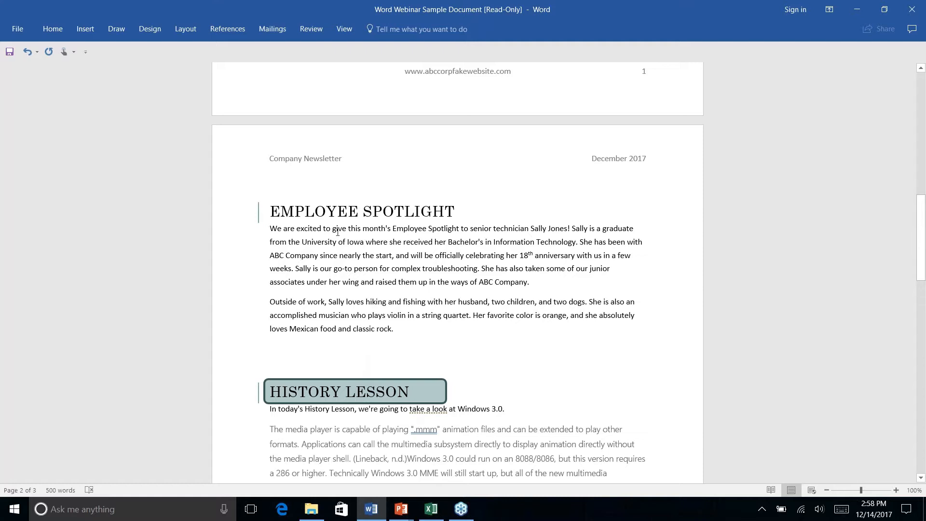
mouse_move(249, 210)
click(187, 30)
click(106, 78)
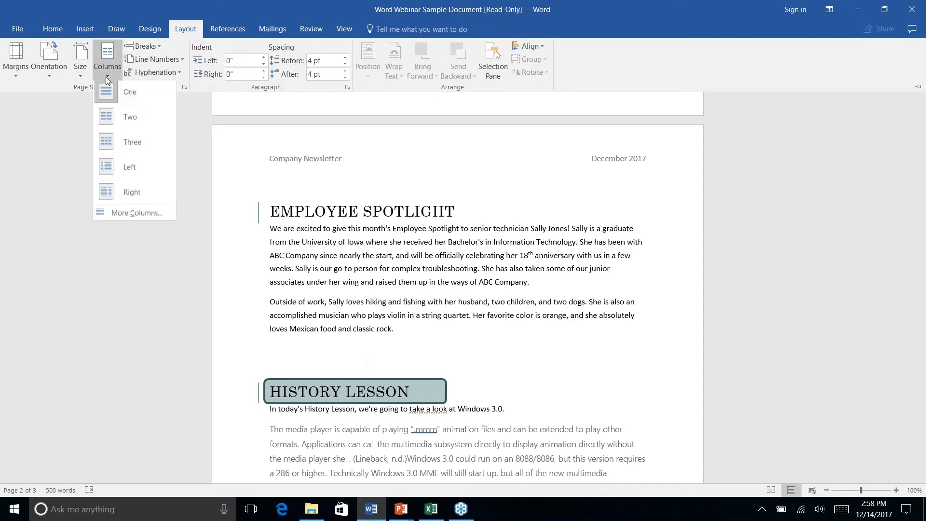
click(125, 122)
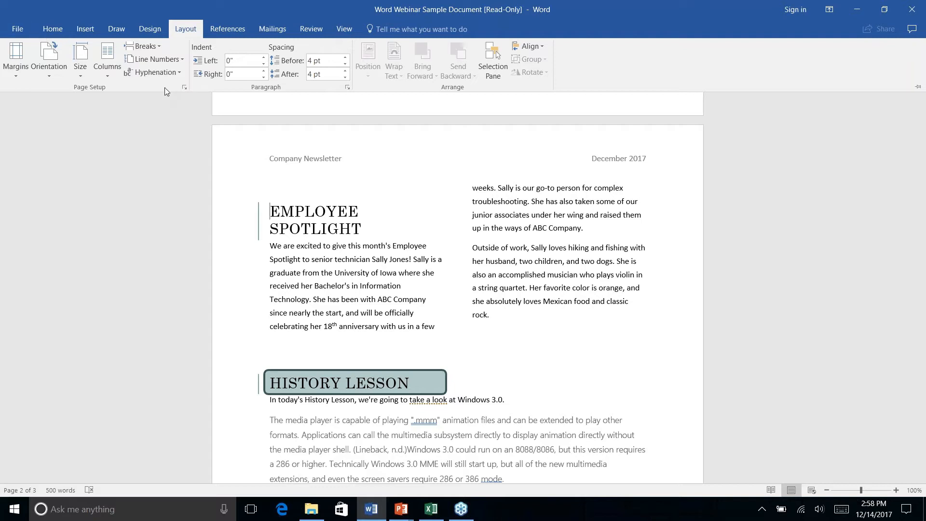
key(ctrl+z)
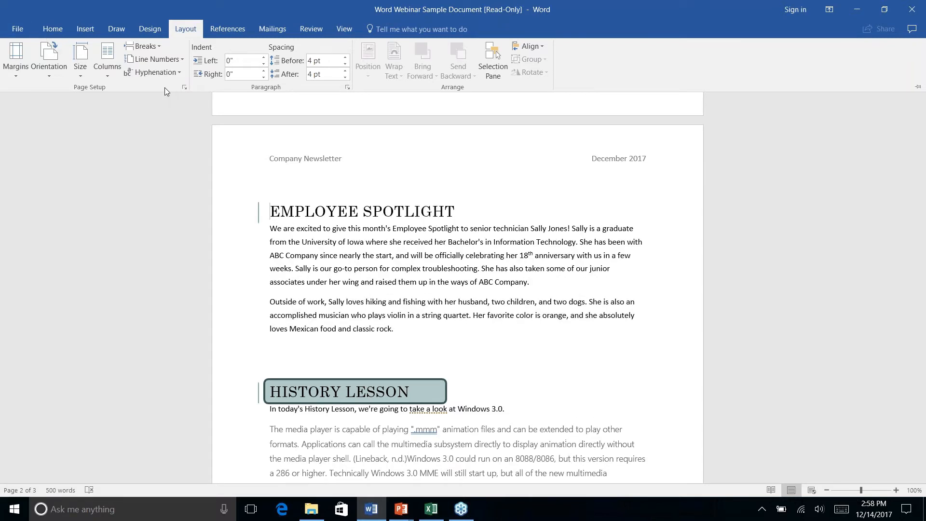
key(ctrl+F1)
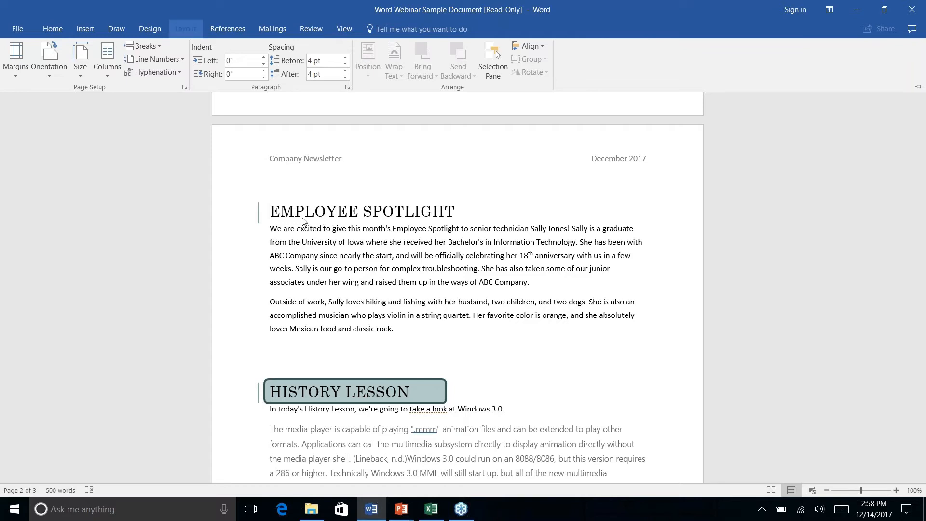
- Set only the two body paragraphs under the Employee Spotlight heading in two columns
click(370, 252)
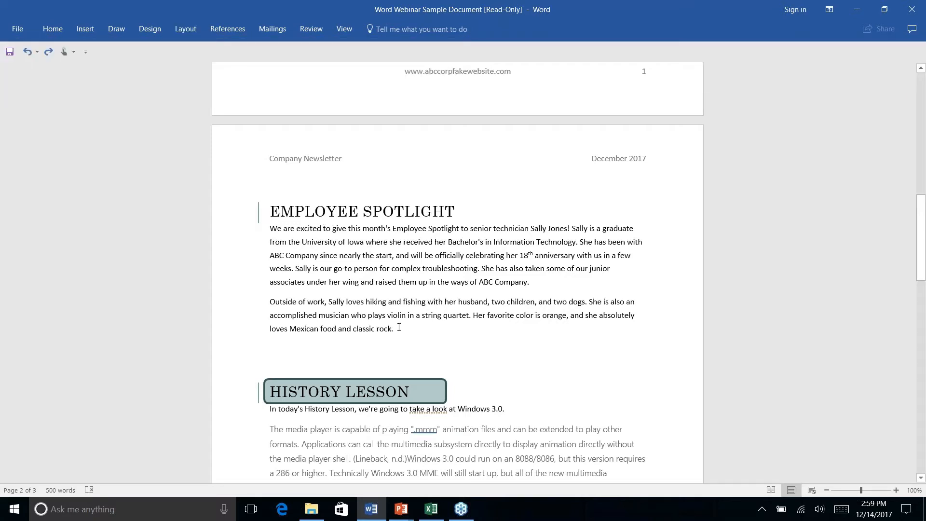
drag(390, 322, 270, 228)
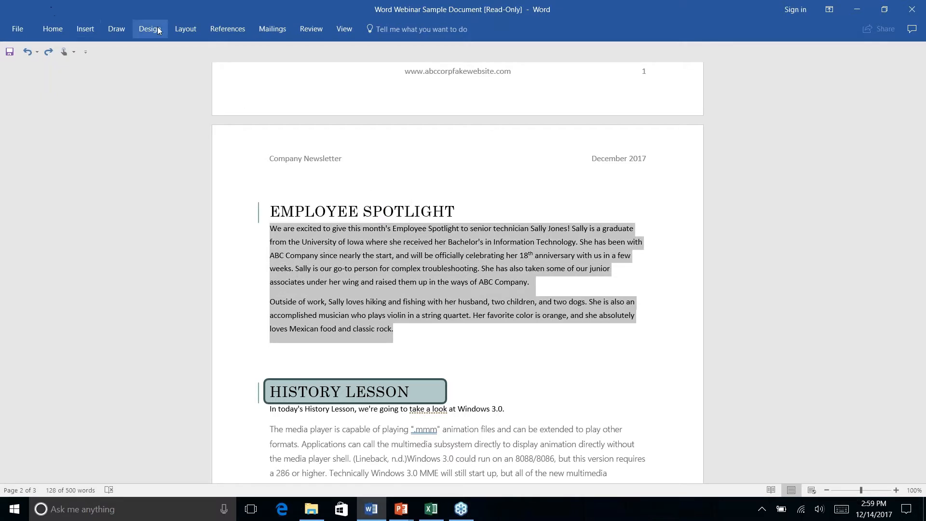
click(186, 30)
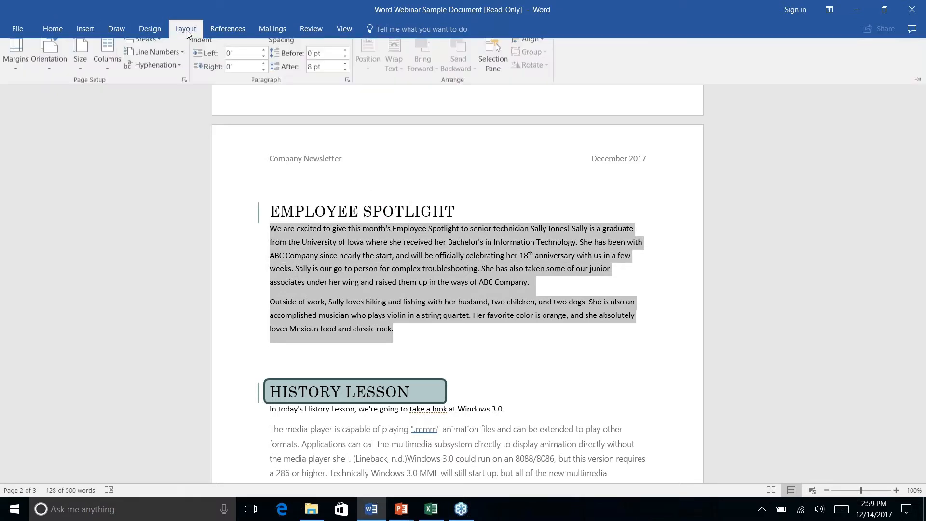
click(110, 76)
click(123, 120)
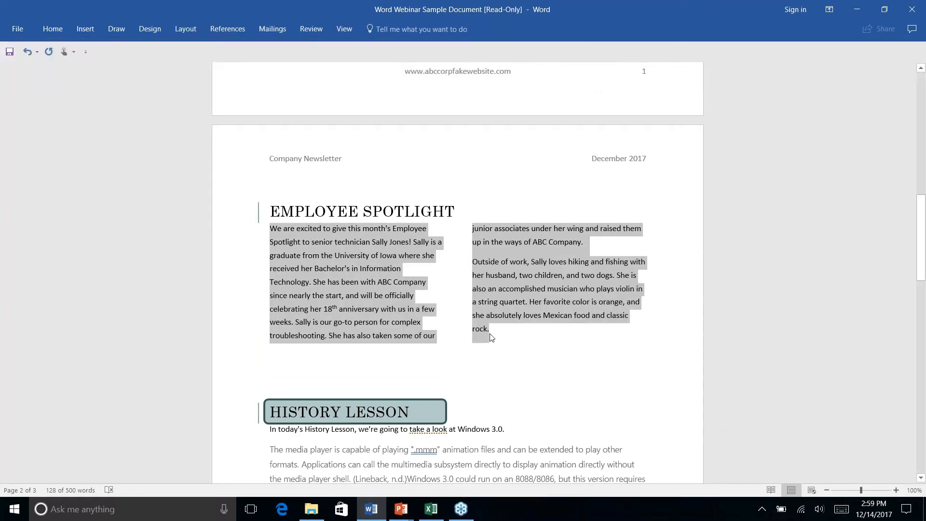
click(491, 332)
click(527, 303)
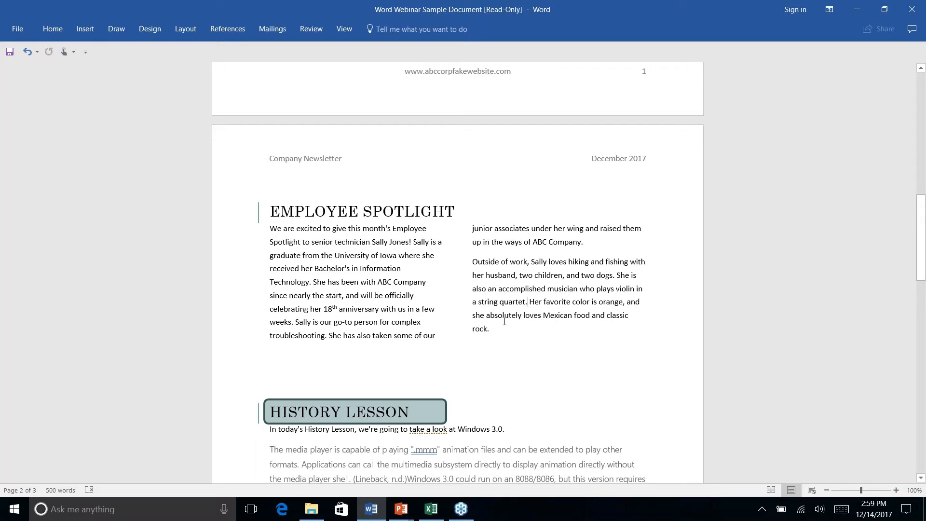
- Move the rounded rectangle from the end of page 2 to page 3, behind the company address lines
scroll(504, 320, down, 10)
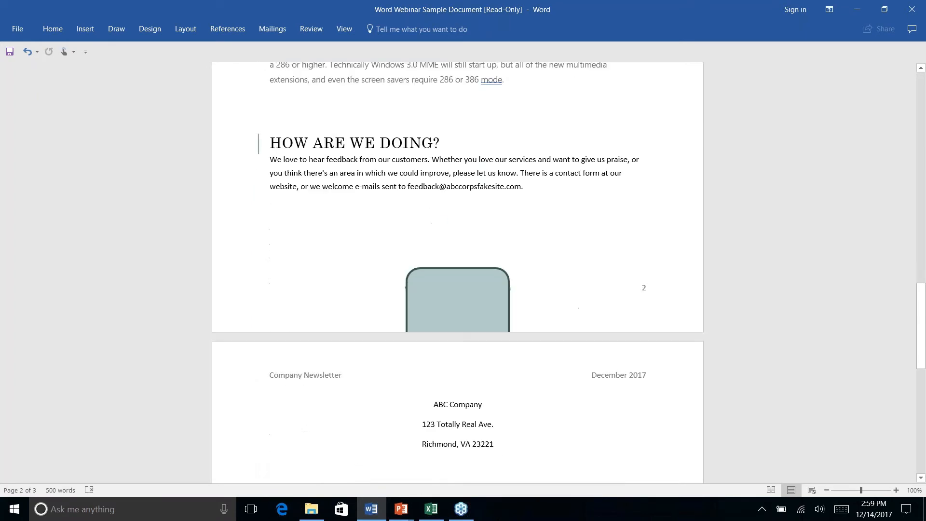
scroll(438, 320, down, 4)
scroll(438, 320, up, 5)
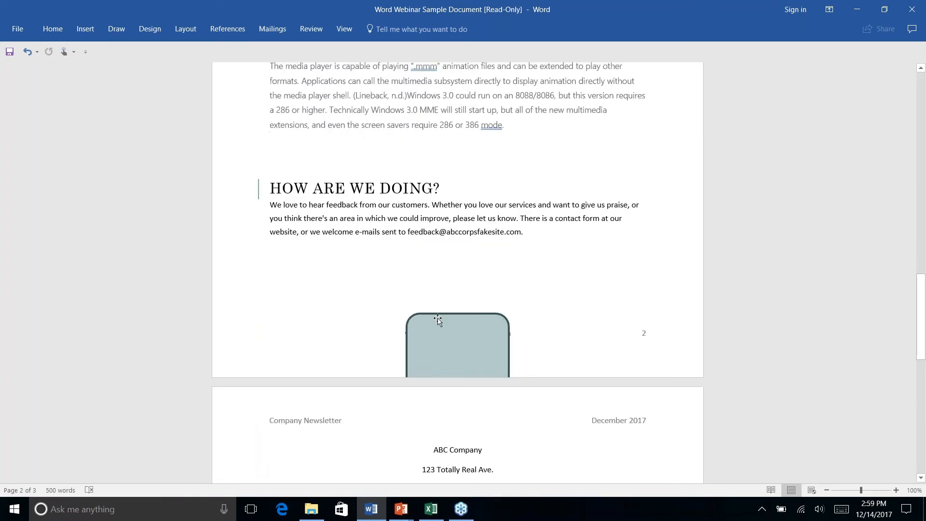
click(437, 319)
mouse_move(488, 345)
mouse_down()
mouse_move(469, 468)
mouse_move(484, 464)
mouse_up()
scroll(485, 464, down, 8)
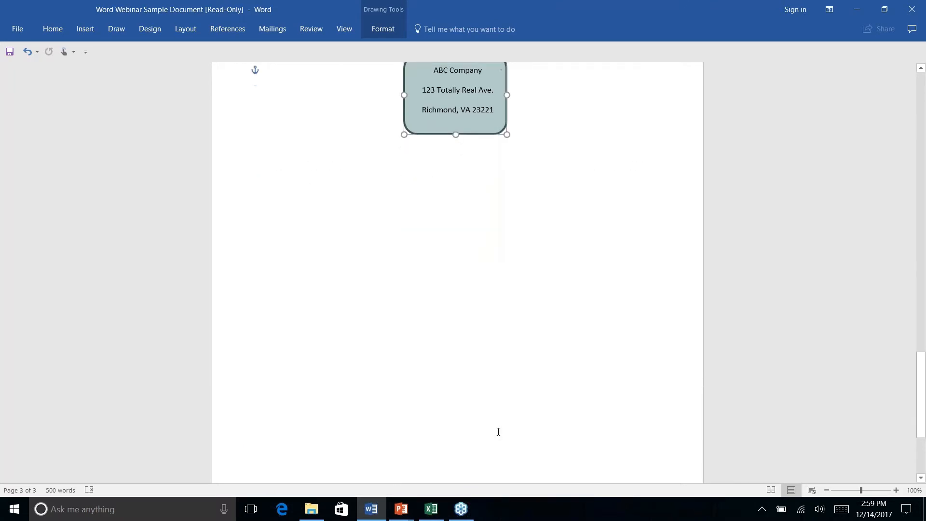
scroll(499, 431, up, 11)
scroll(498, 431, down, 8)
scroll(498, 431, up, 5)
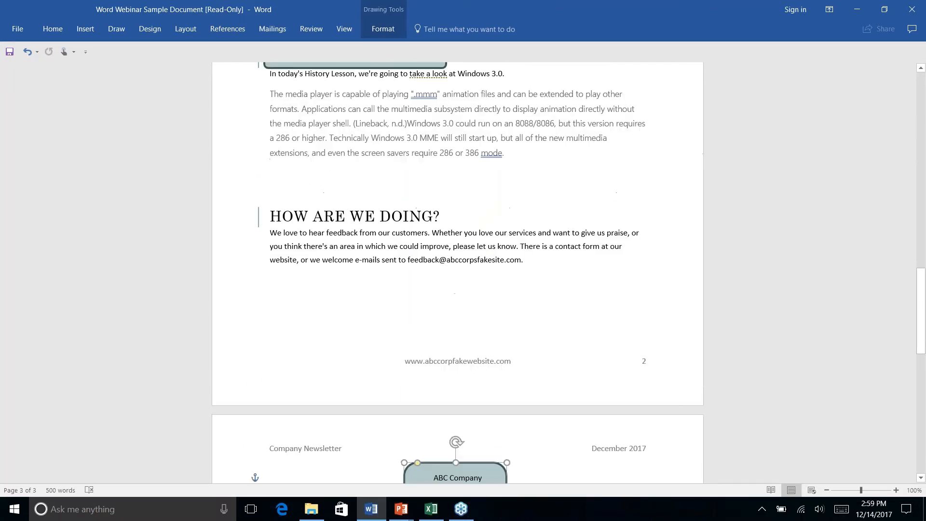
scroll(492, 407, down, 3)
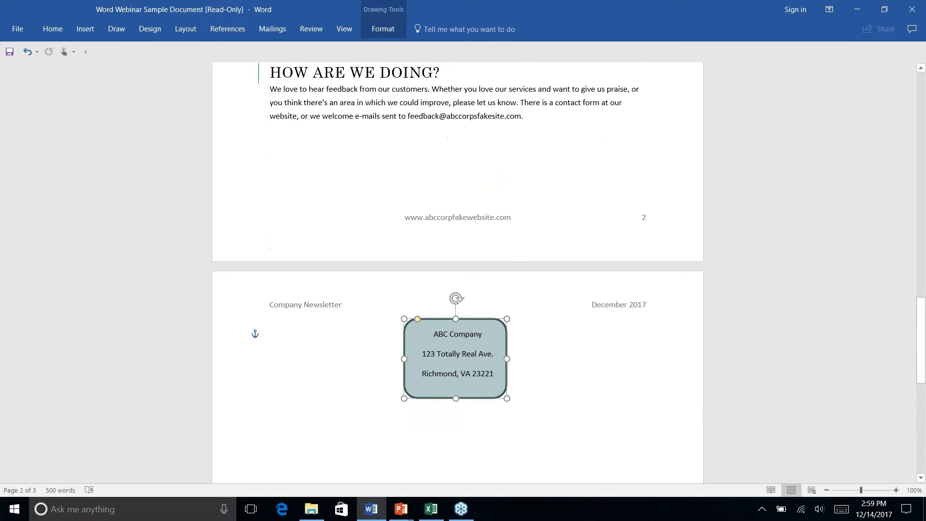
- Nudge the rounded rectangle on page 3 to center it around the company address lines
click(559, 335)
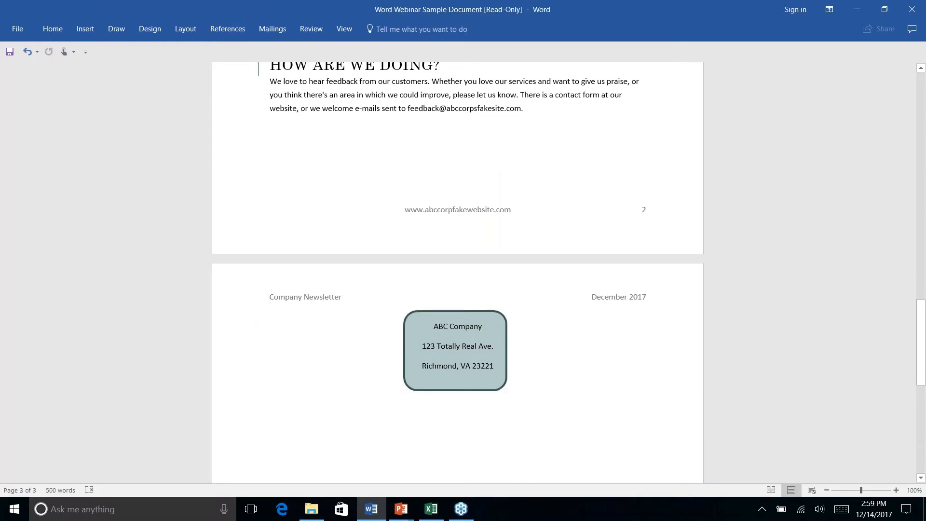
drag(500, 314, 500, 314)
click(404, 304)
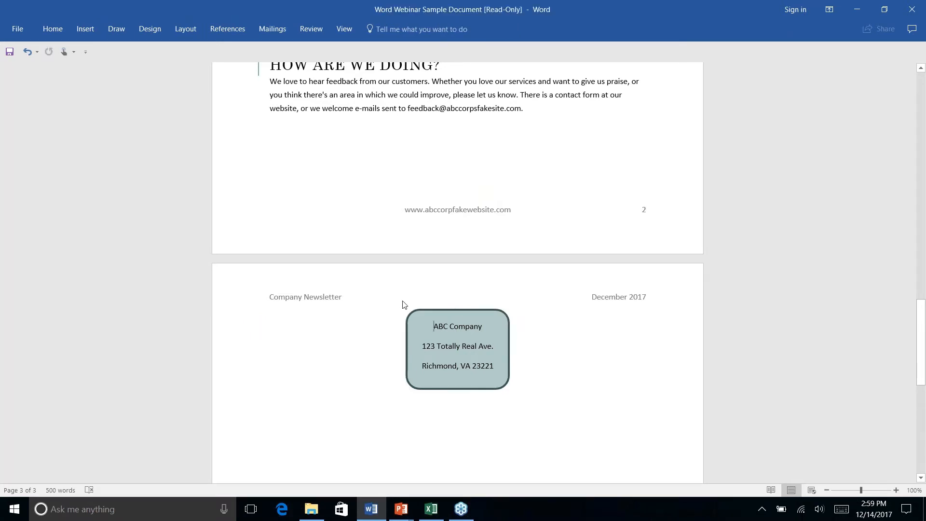
- Insert a page break after the How Are We Doing? paragraph at the end of page 2
click(541, 115)
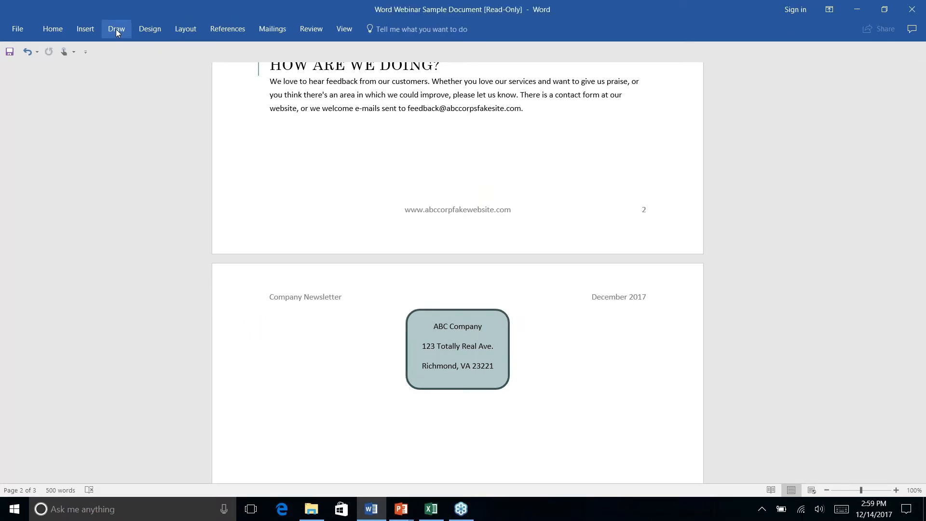
click(85, 29)
click(192, 30)
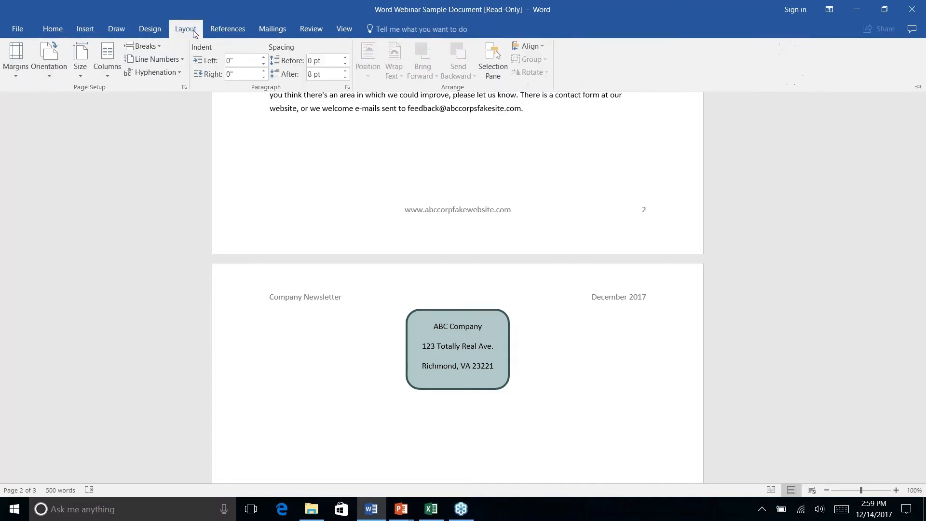
click(158, 46)
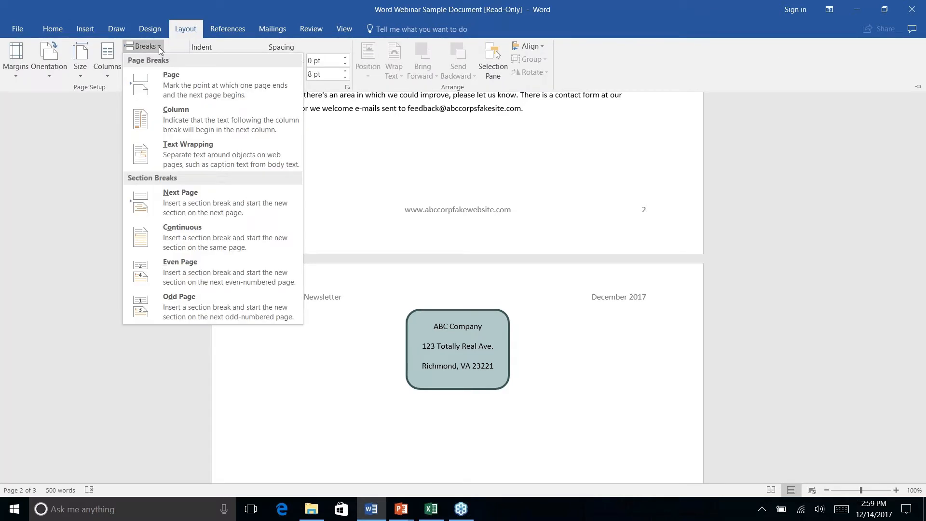
click(175, 90)
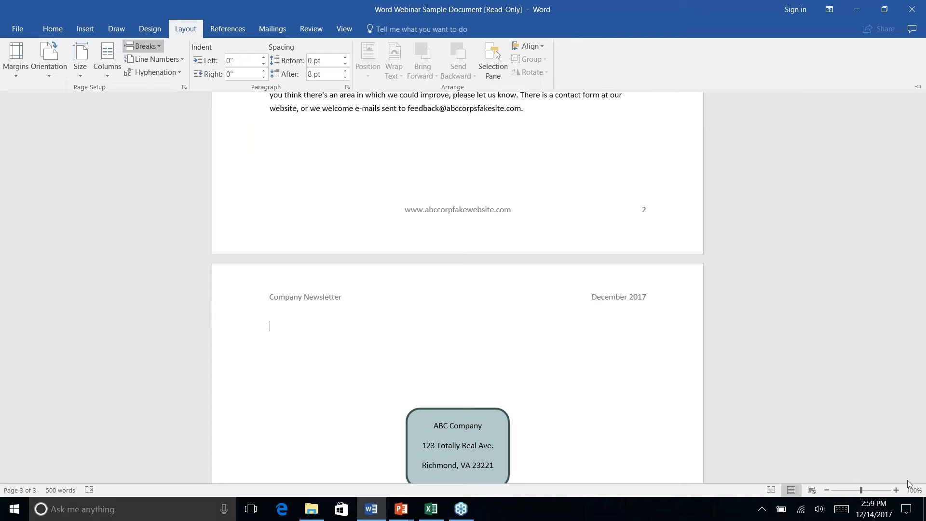
- Add a "Name:" label followed by a fill-in line of underscores on the empty line above the address box on page 3
scroll(570, 360, up, 3)
scroll(571, 359, up, 2)
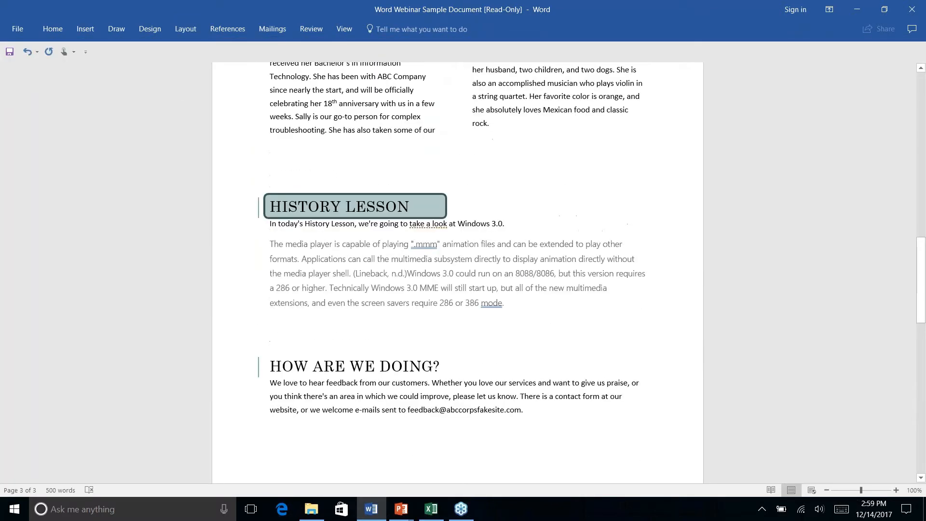
scroll(570, 359, down, 10)
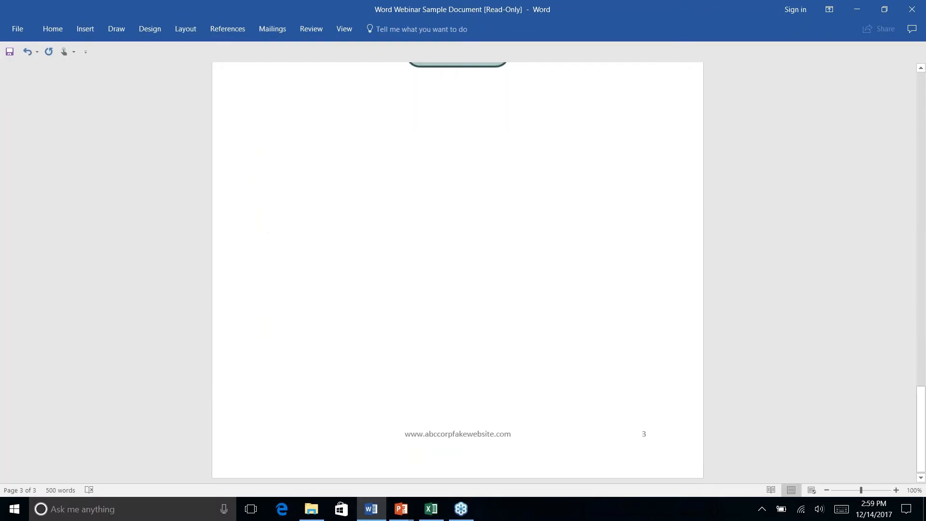
scroll(570, 359, up, 8)
scroll(457, 273, up, 15)
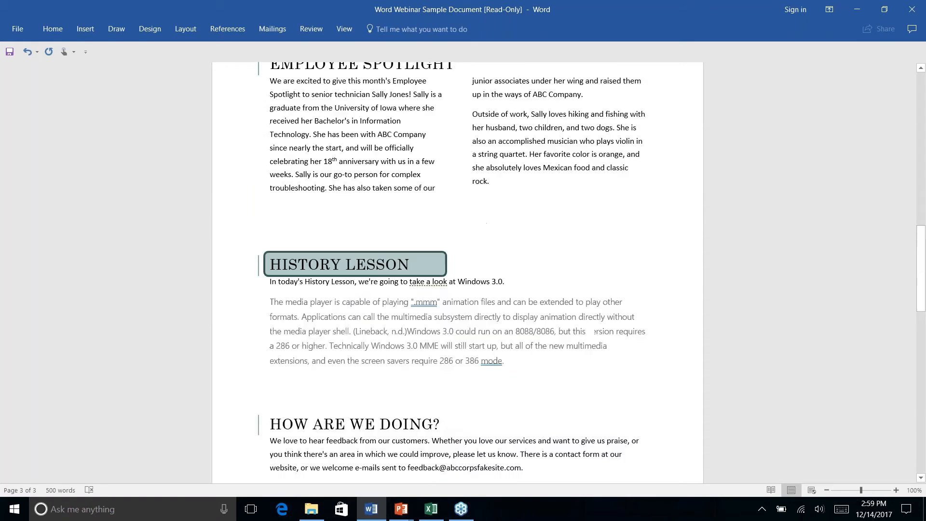
scroll(458, 273, up, 5)
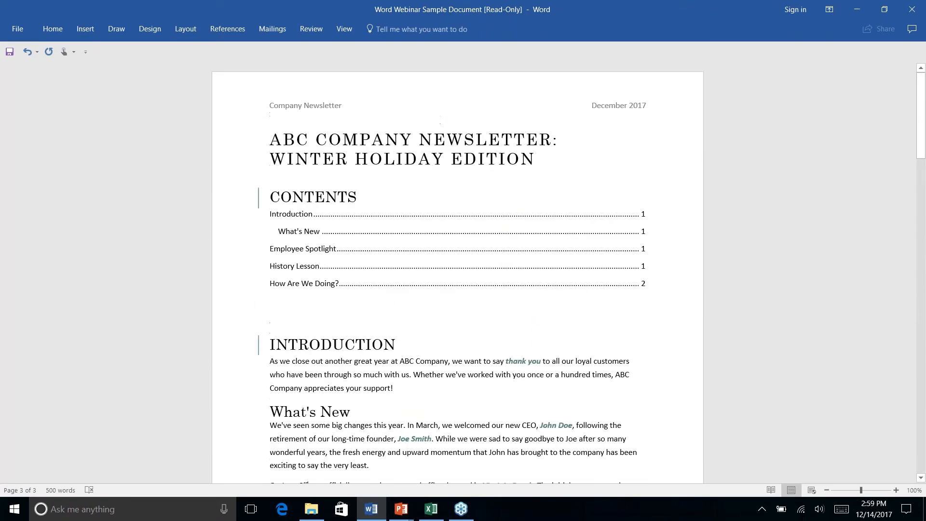
scroll(457, 272, down, 20)
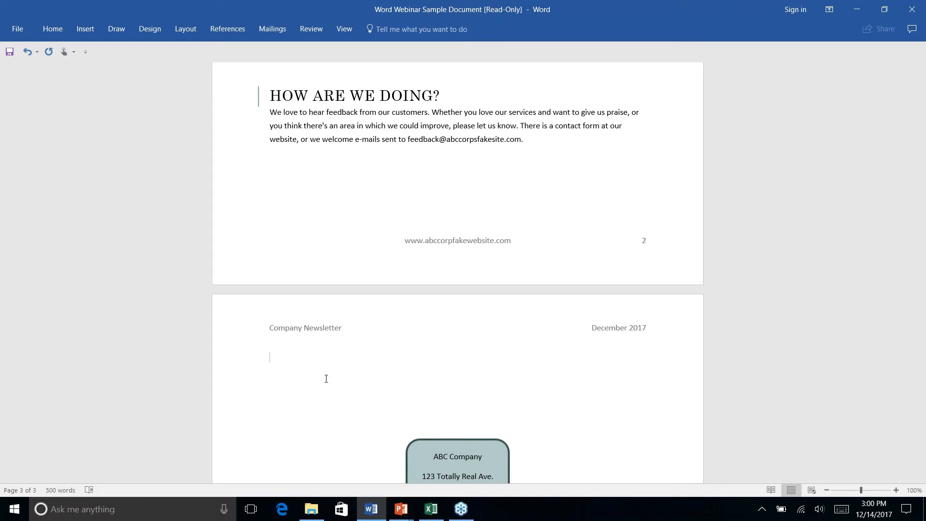
text(Name: _________________)
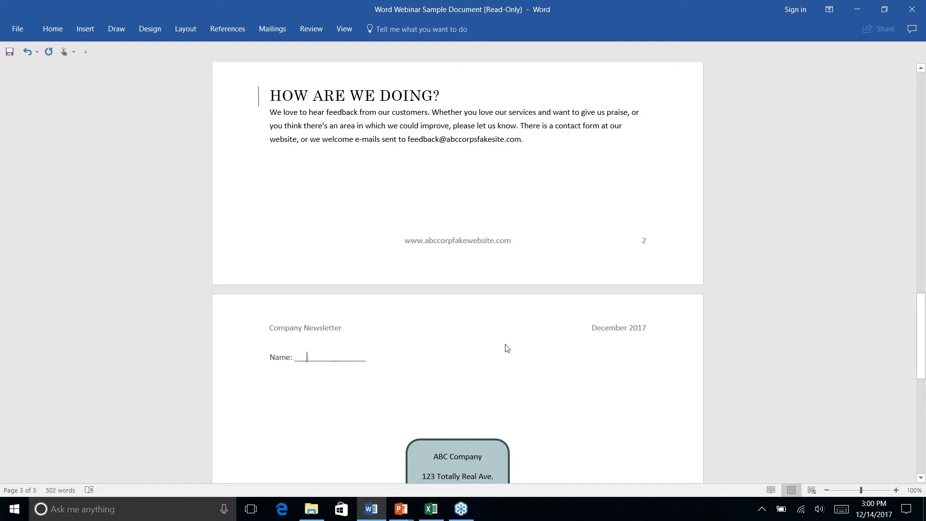
- Try filling in the underscore line with "M Name", and delete both the sample text and the underscores, leaving only the Name label
text(M Name)
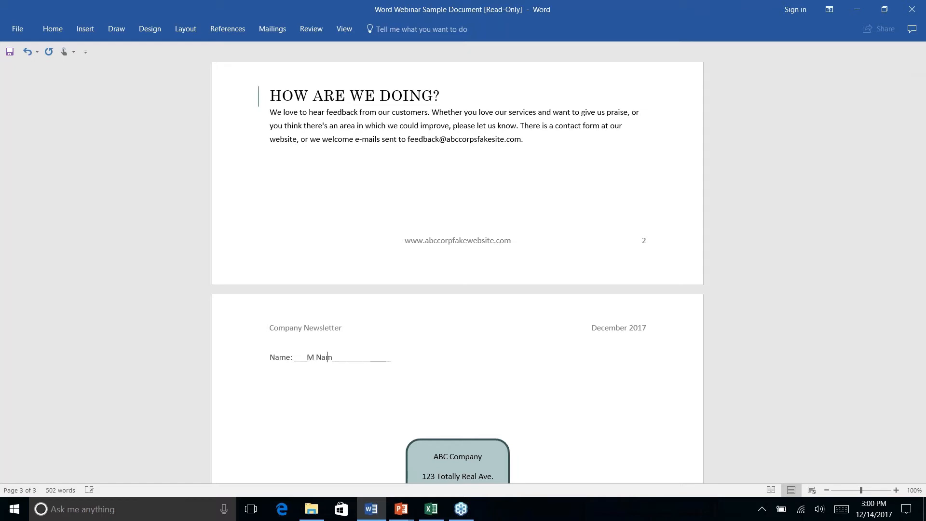
key(BackSpace)
key(BackSpace)
key(BackSpace)
key(BackSpace)
key(BackSpace)
key(BackSpace)
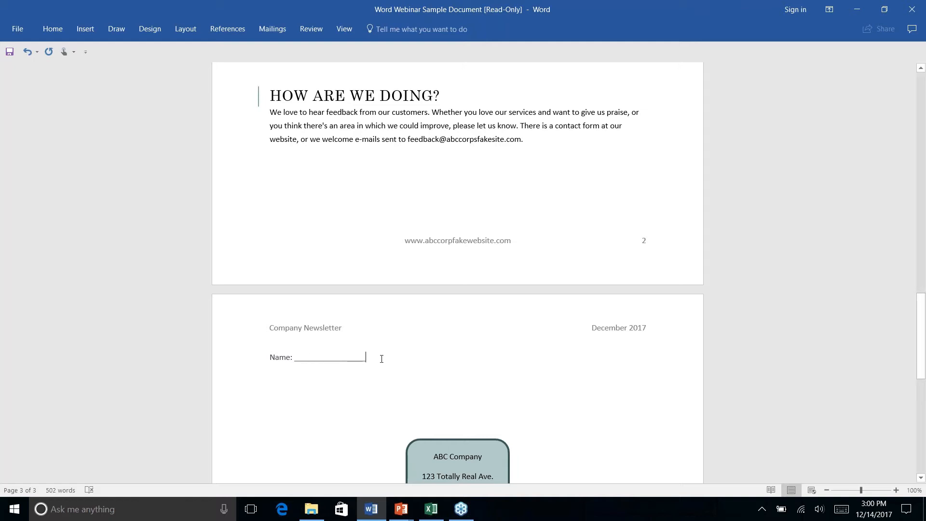
key(BackSpace)
key(BackSpace)
key(BackSpace)
key(BackSpace)
key(BackSpace)
key(BackSpace)
key(BackSpace)
key(BackSpace)
key(BackSpace)
key(BackSpace)
key(BackSpace)
key(BackSpace)
key(BackSpace)
key(BackSpace)
key(BackSpace)
key(BackSpace)
key(BackSpace)
key(BackSpace)
key(BackSpace)
key(BackSpace)
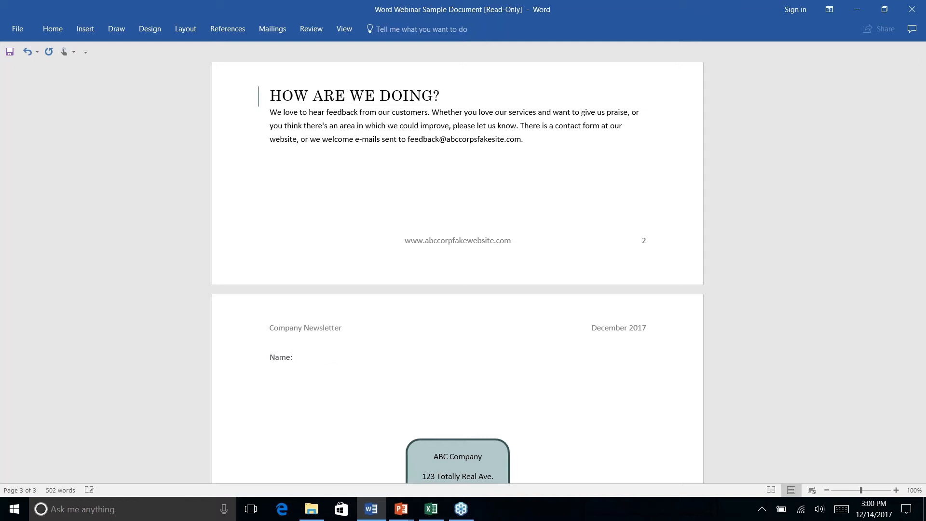
- Create an automatic horizontal line beneath the Name label by entering three hyphens on their own line
text(---)
key(Return)
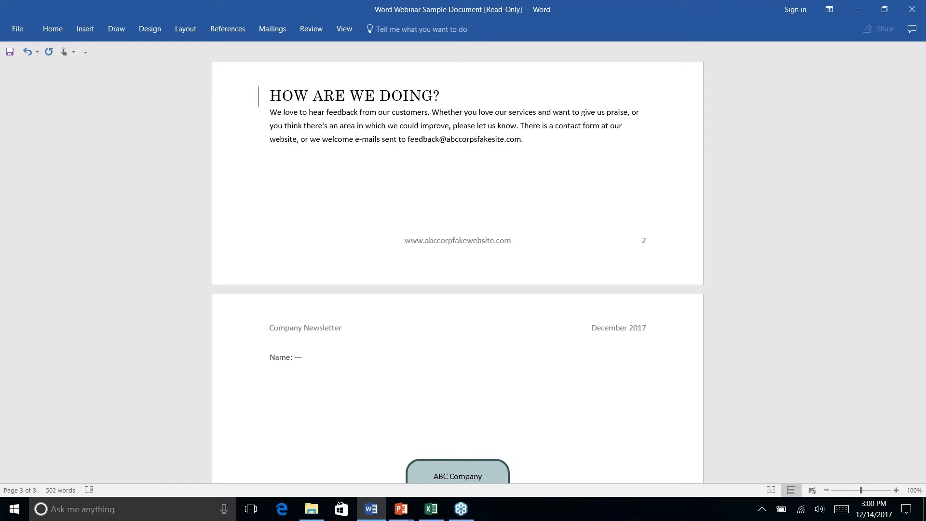
key(BackSpace)
key(BackSpace)
key(BackSpace)
key(BackSpace)
key(BackSpace)
key(Return)
text(---)
key(Return)
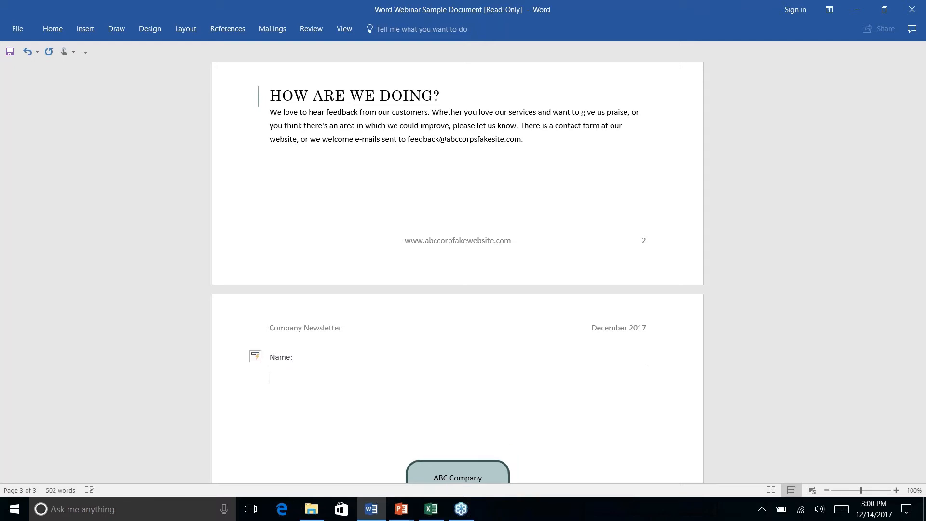
- Fill in "My Names" after the Name label, and delete the whole sample entry together with its horizontal line
click(313, 358)
text(M)
key(BackSpace)
text(My Names)
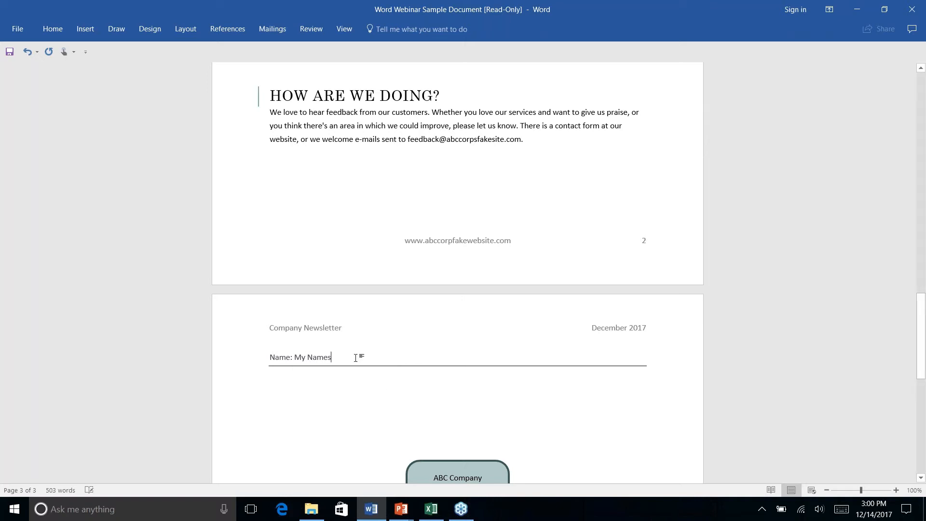
drag(269, 358, 327, 379)
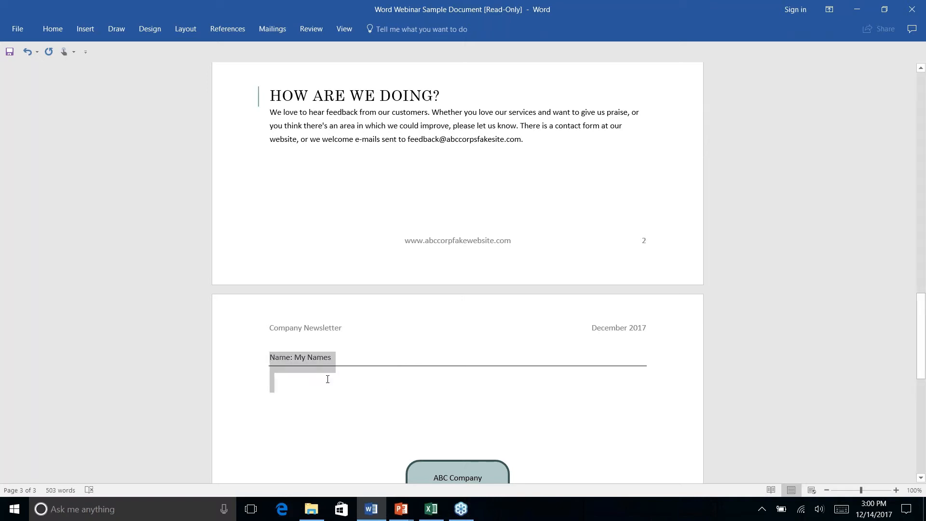
key(Delete)
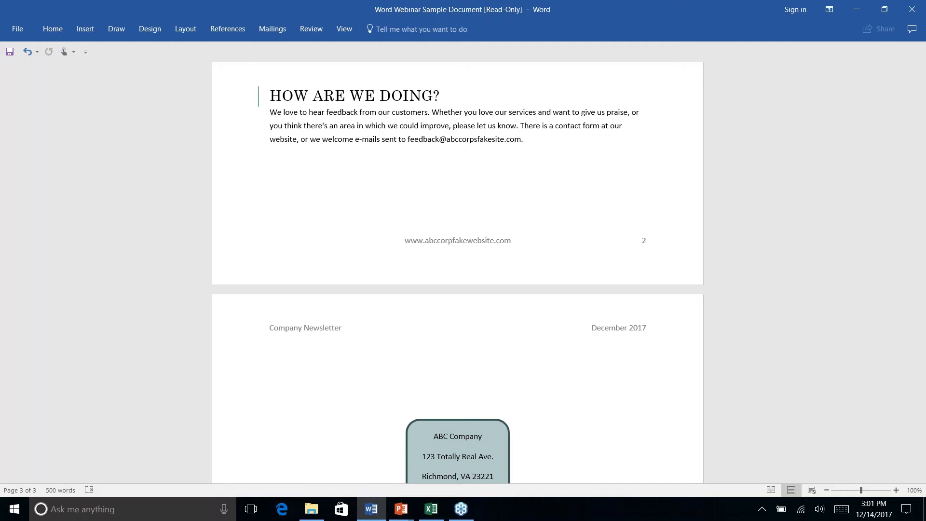
- Return to the newsletter's first page and start the Step-by-Step Mail Merge Wizard
scroll(457, 273, down, 9)
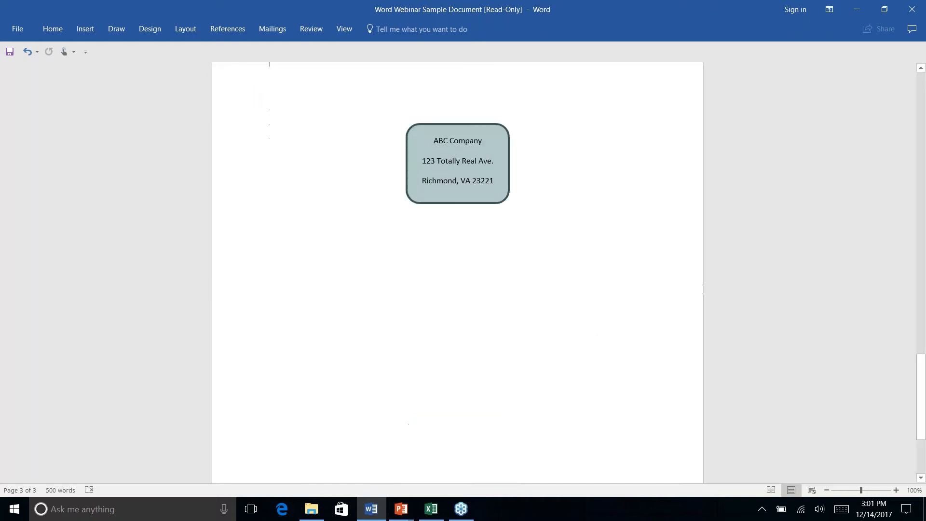
scroll(457, 272, up, 20)
scroll(457, 272, up, 1)
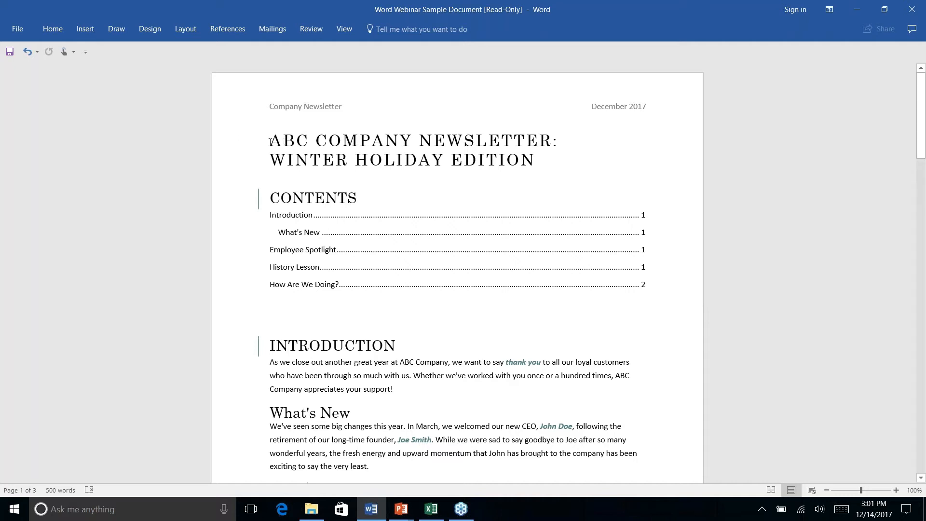
click(231, 31)
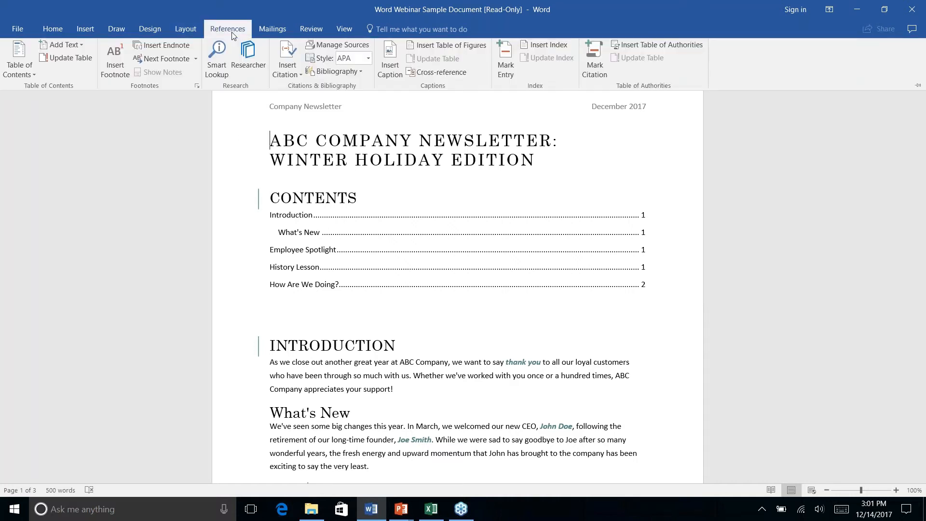
click(274, 30)
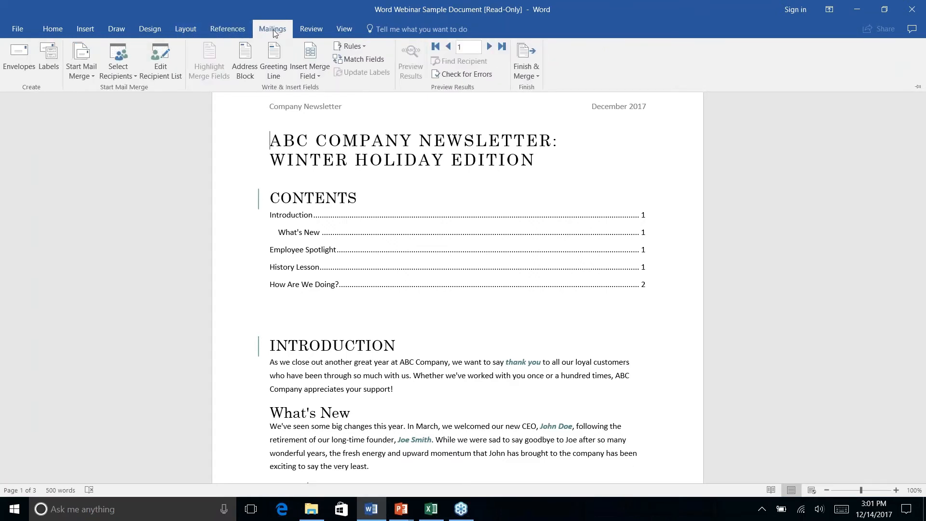
click(89, 79)
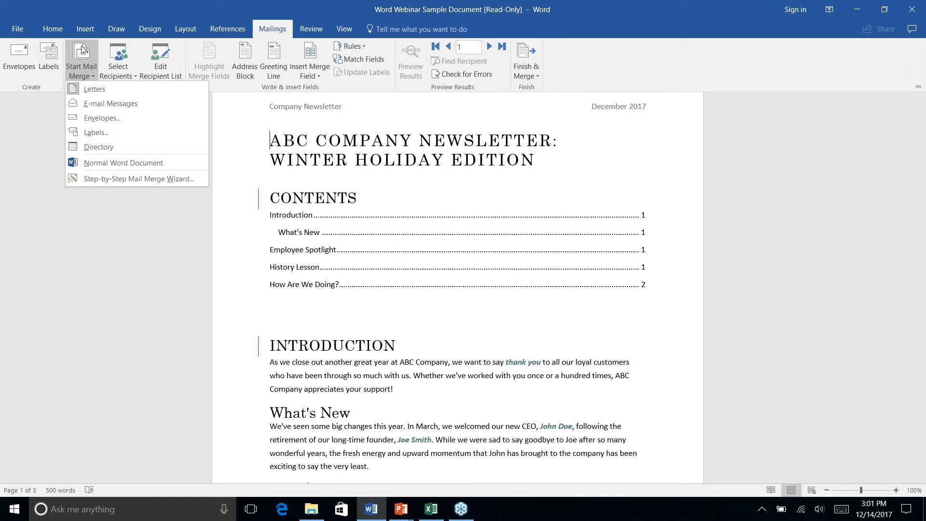
click(92, 178)
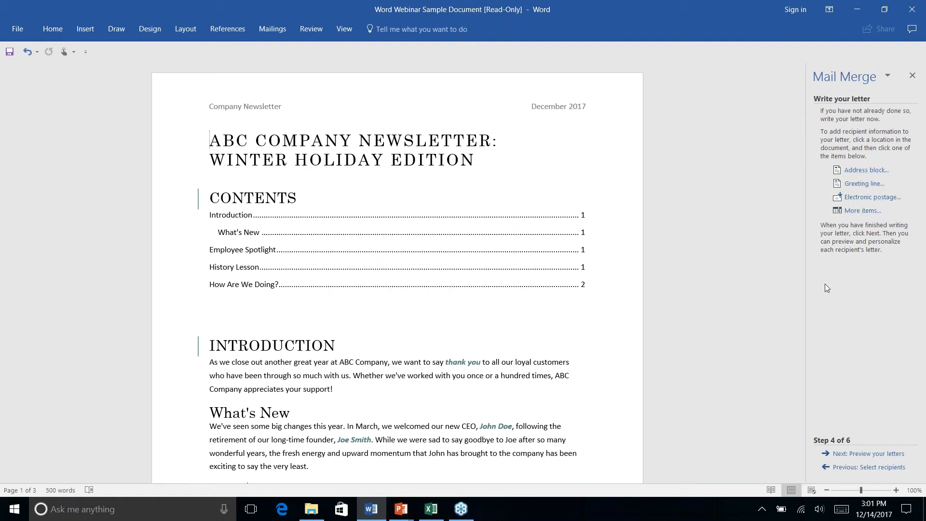
- Go back to the wizard's first stage, keep Letters and the current document as the starting point, and proceed to recipient selection
click(851, 467)
click(851, 468)
click(851, 467)
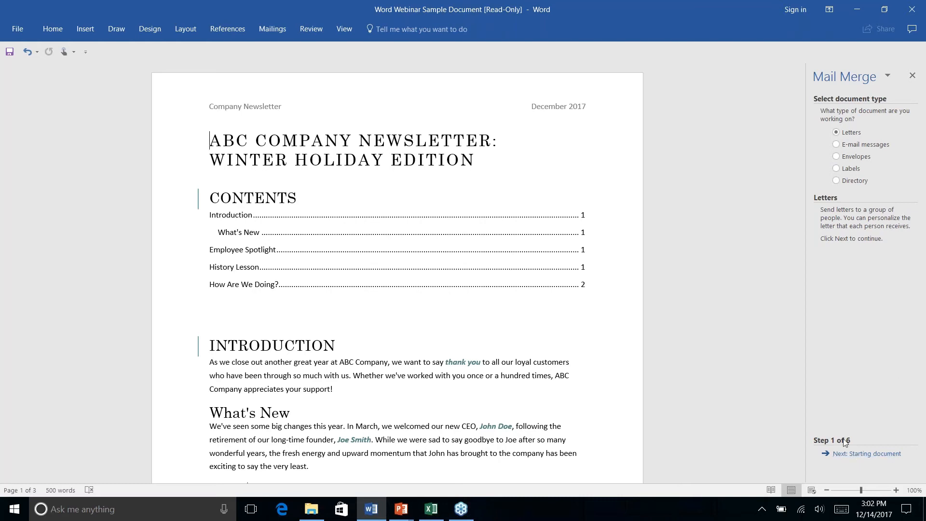
click(867, 453)
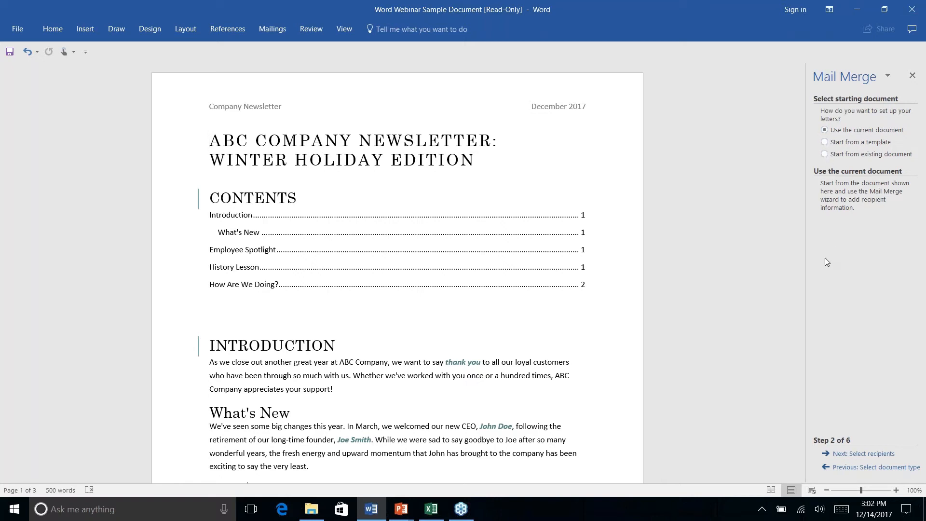
click(870, 454)
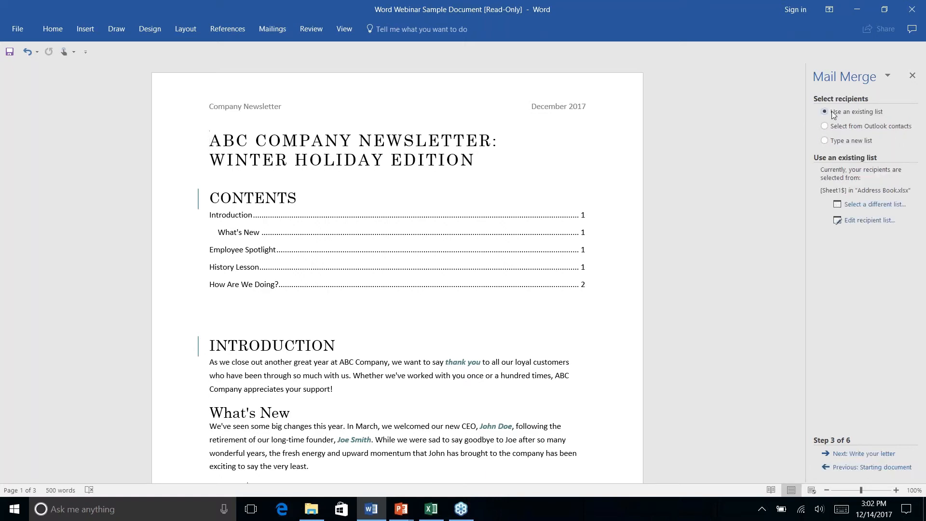
- Use Sheet1$ of the Address Book workbook in Documents, with column headers, as the recipient list and keep all recipients included
click(866, 205)
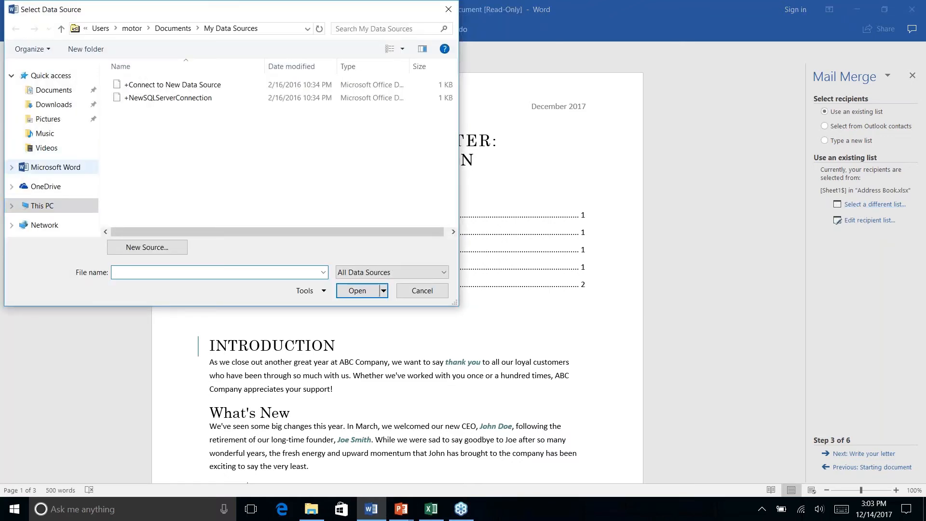
click(48, 89)
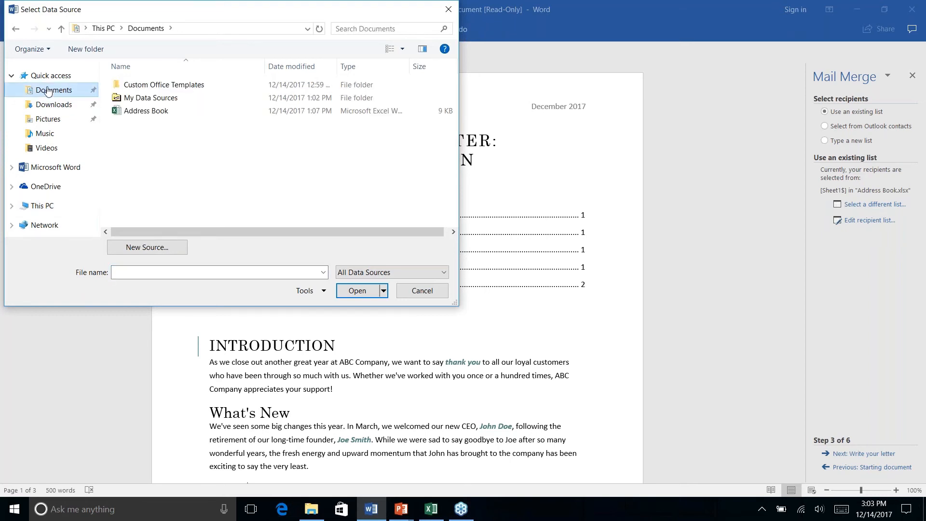
click(138, 112)
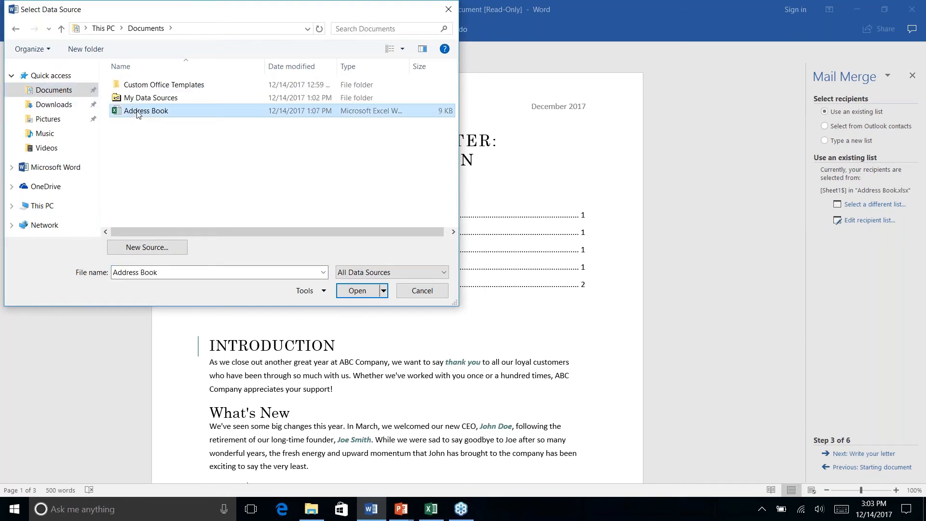
click(357, 291)
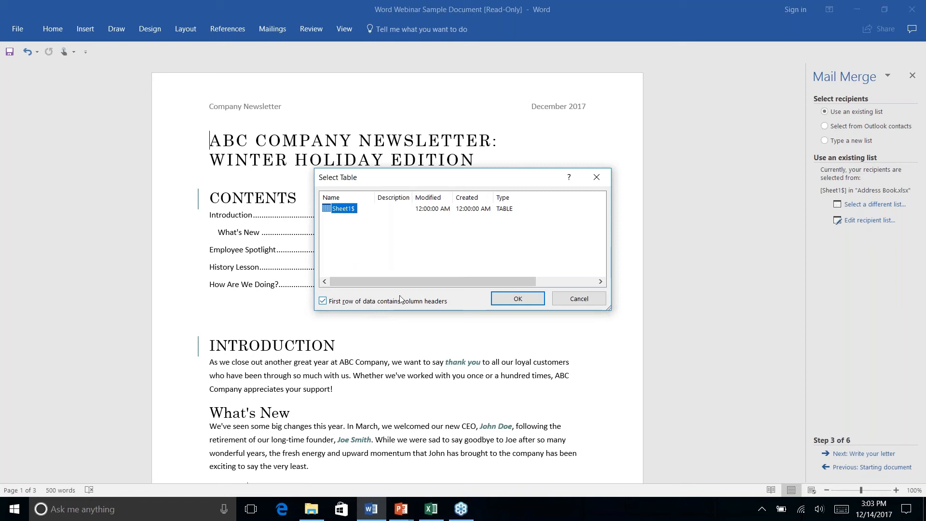
click(512, 309)
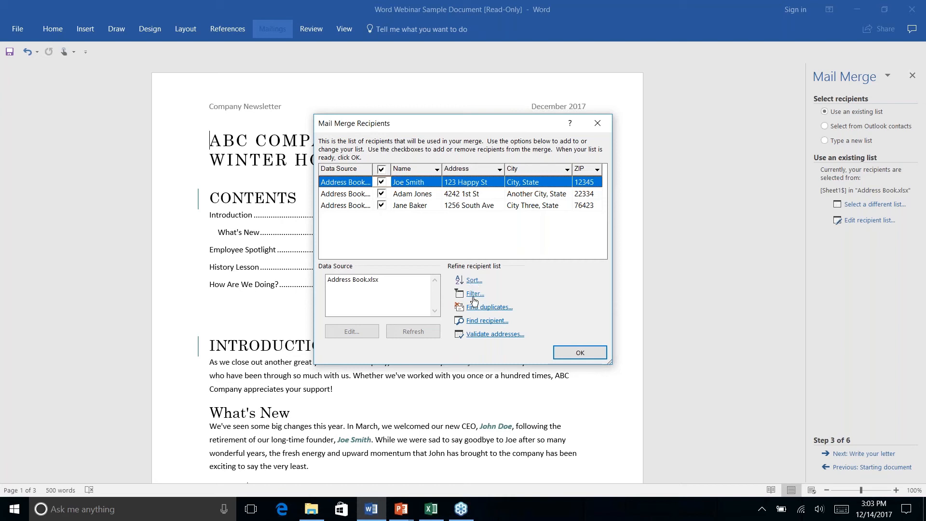
click(582, 355)
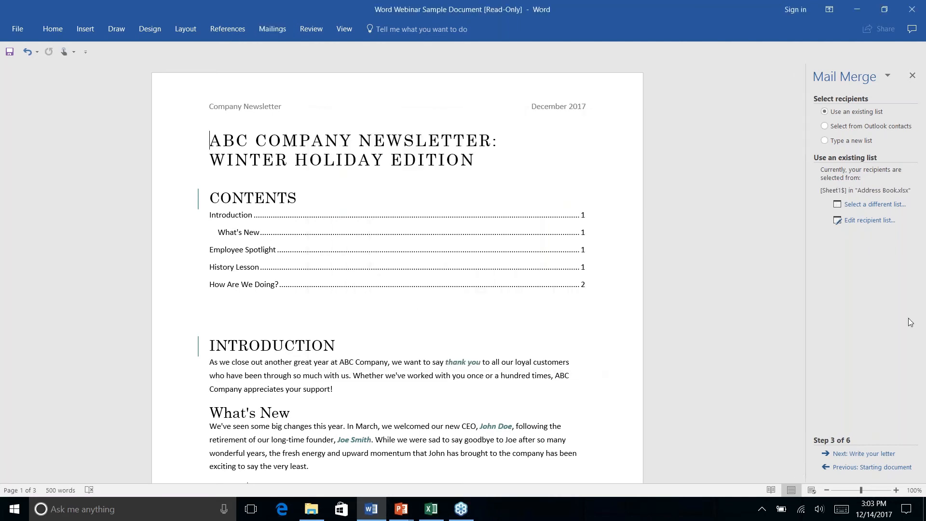
- Proceed to the letter-writing stage and insert an address block before the newsletter title, keeping the default name format and postal address
click(855, 456)
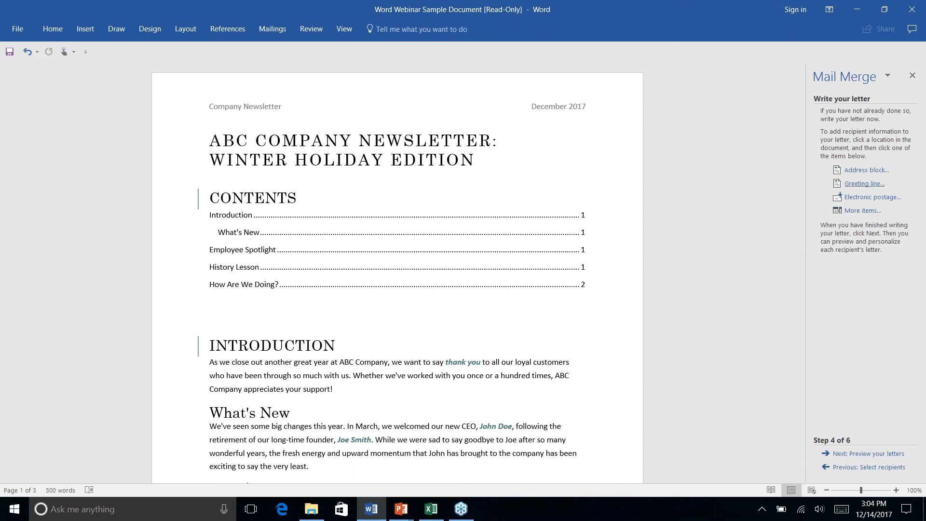
click(858, 172)
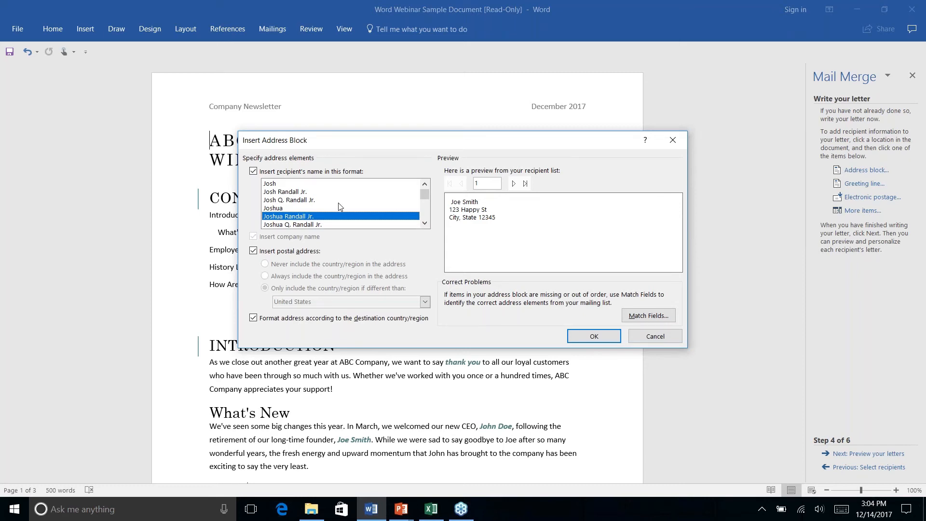
mouse_move(424, 198)
mouse_down()
mouse_move(424, 219)
mouse_move(422, 200)
mouse_up()
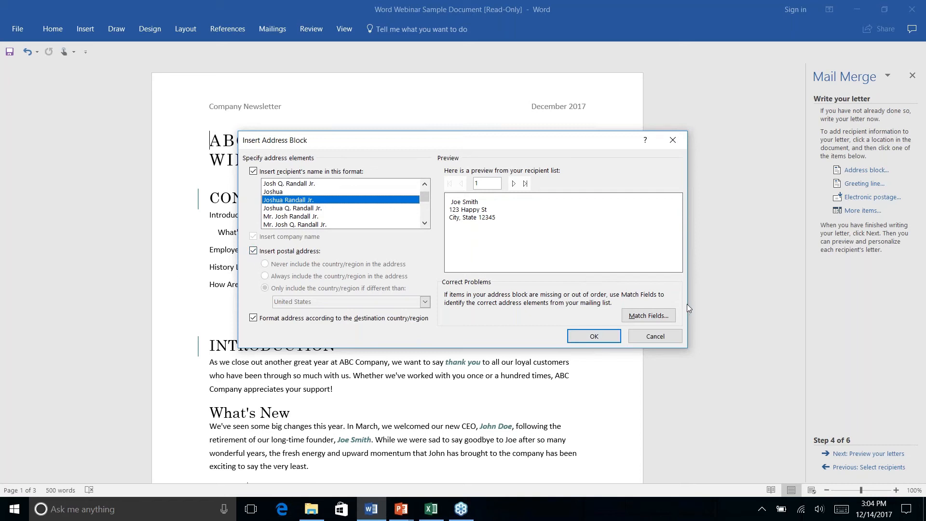
click(595, 337)
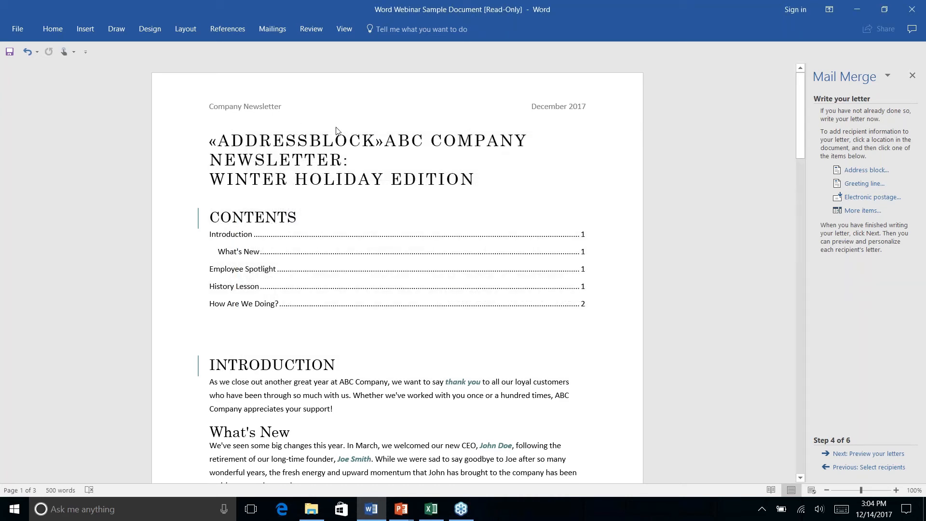
- Separate the address block from the newsletter title by adding two paragraph breaks between them
drag(384, 141, 210, 140)
click(363, 145)
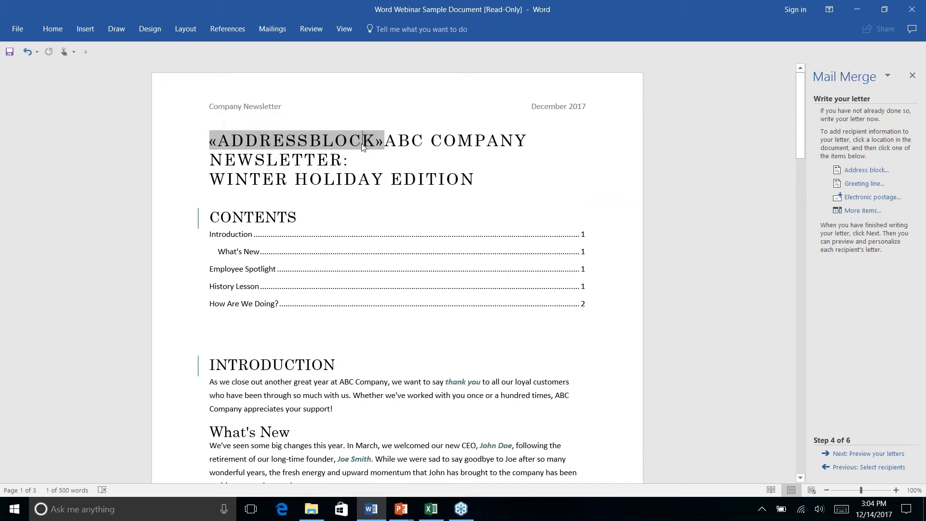
click(385, 144)
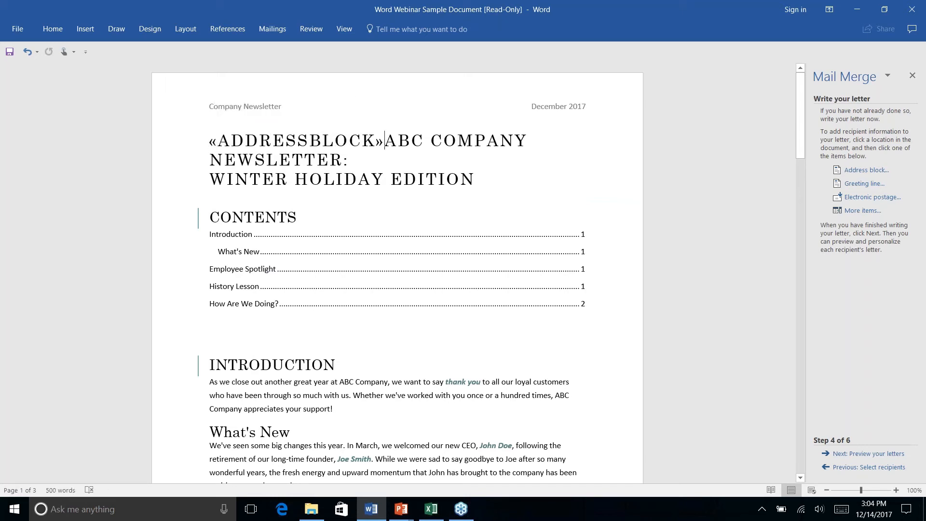
key(Return)
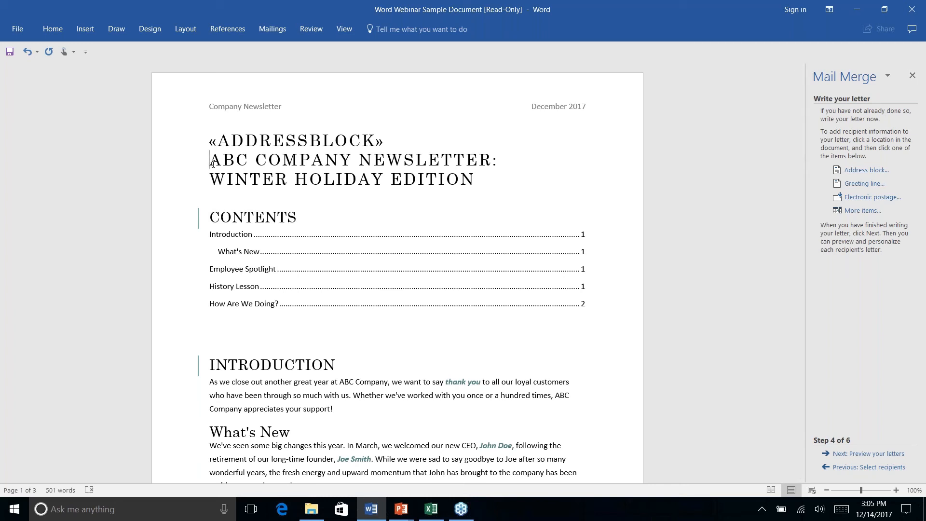
key(Return)
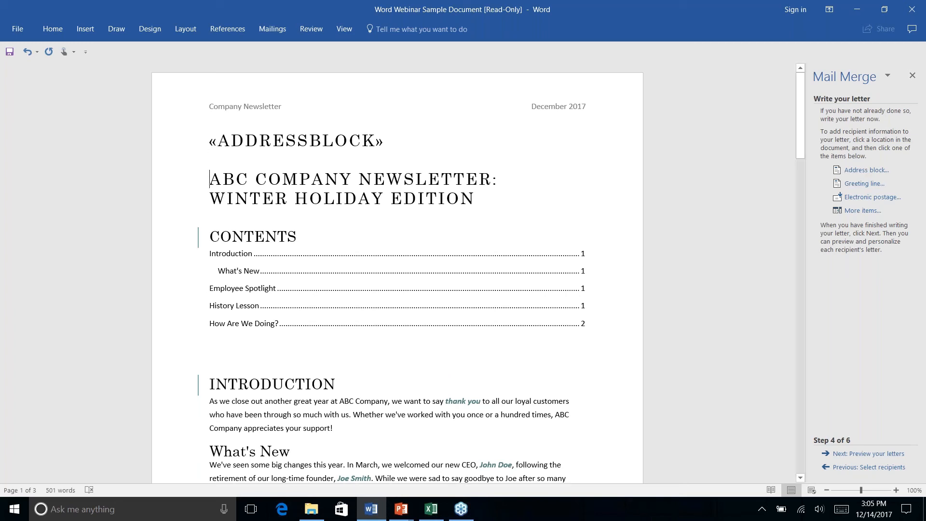
- Preview the merged letter for the first recipient, select its address block, and proceed to the wizard's final merge stage
click(872, 455)
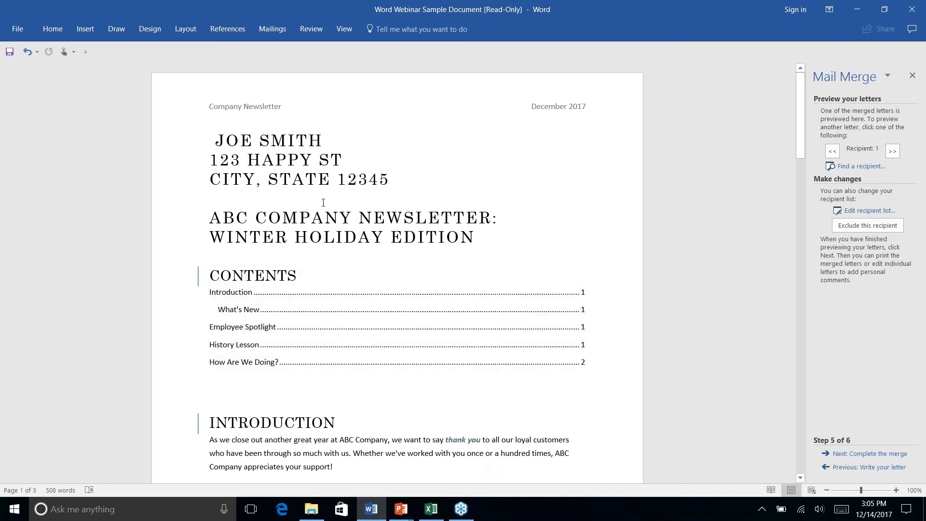
click(350, 160)
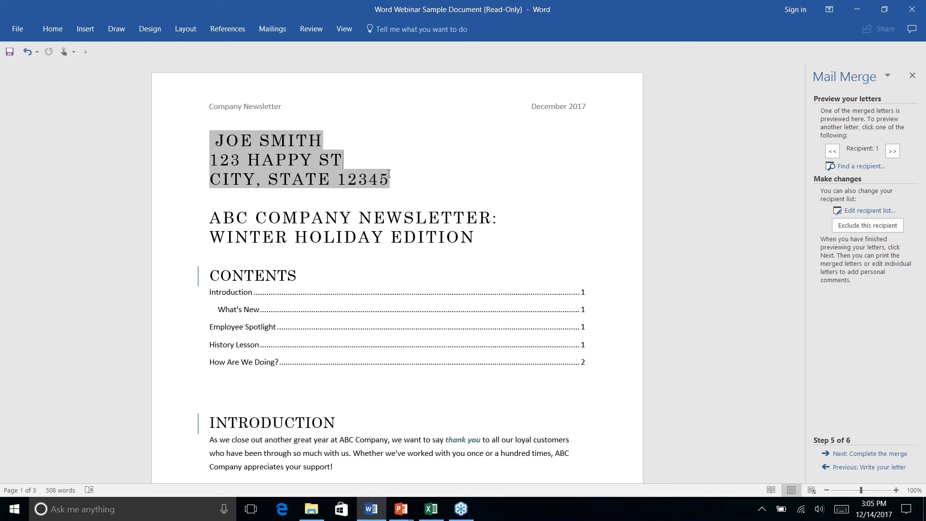
click(868, 453)
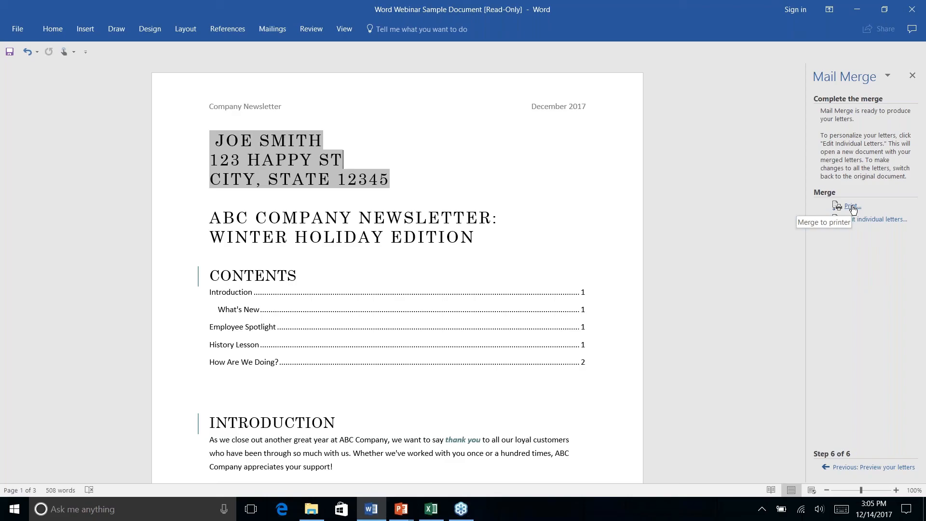
key(alt+Tab)
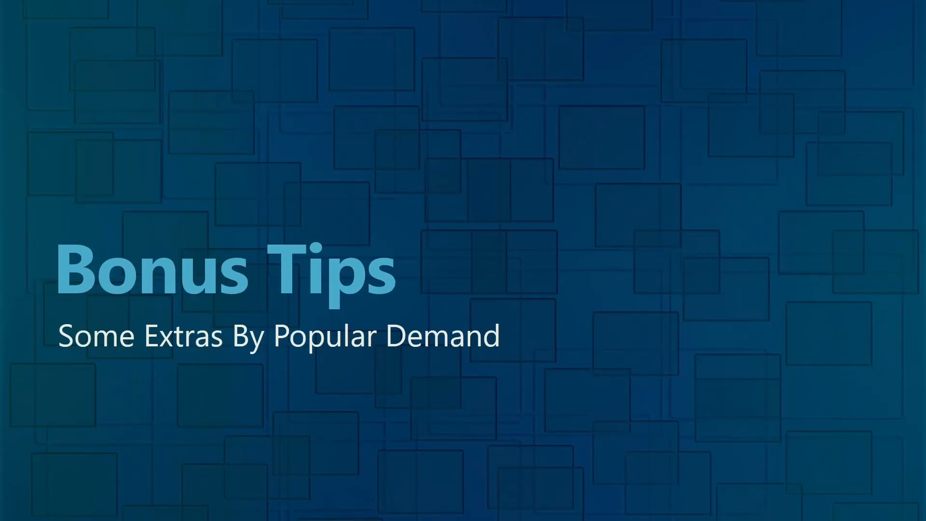
key(Right)
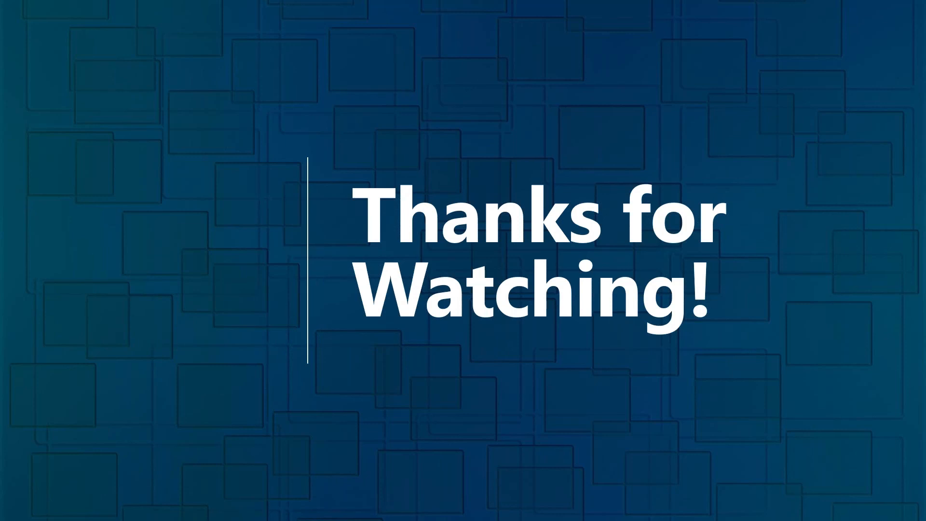